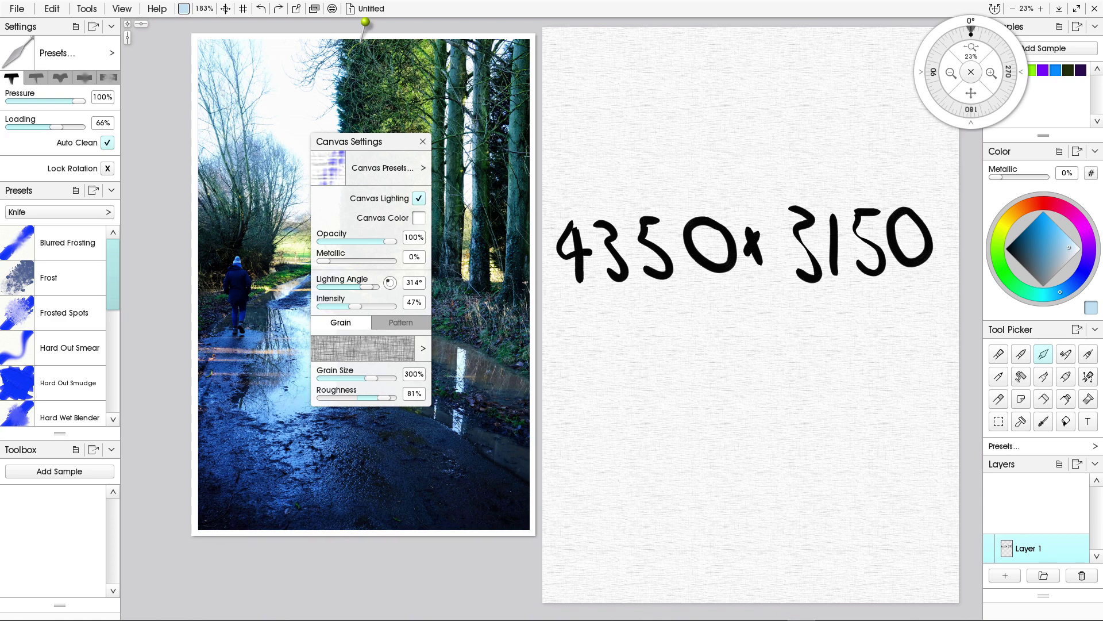
Look through the Canvases group of the paper grain collection without changing the grain, and close the canvas settings.
left_click(423, 348)
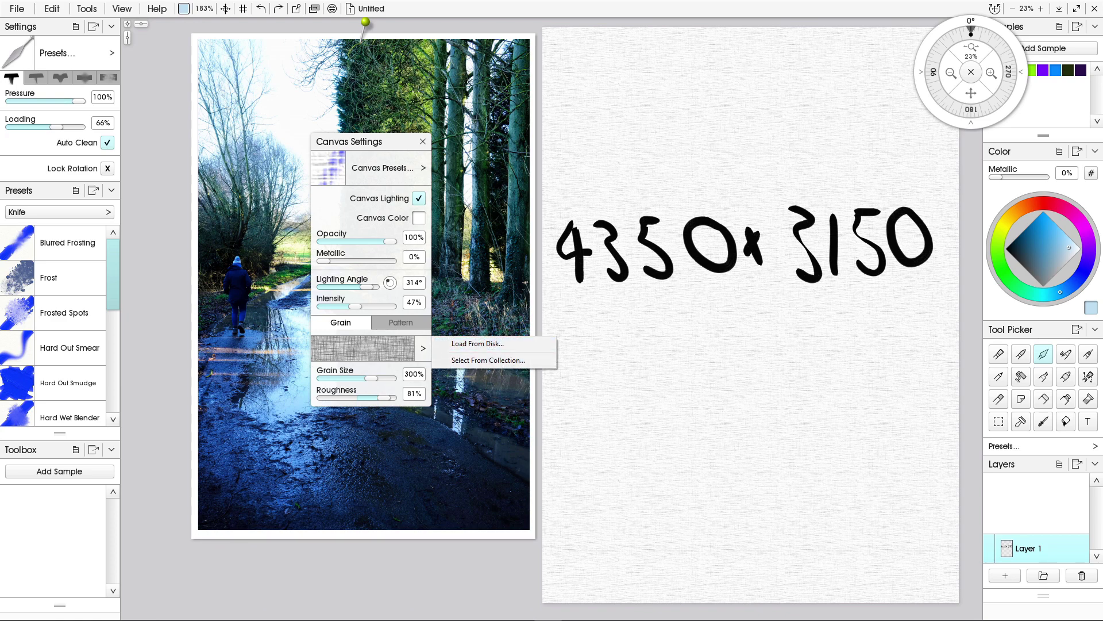
left_click(488, 360)
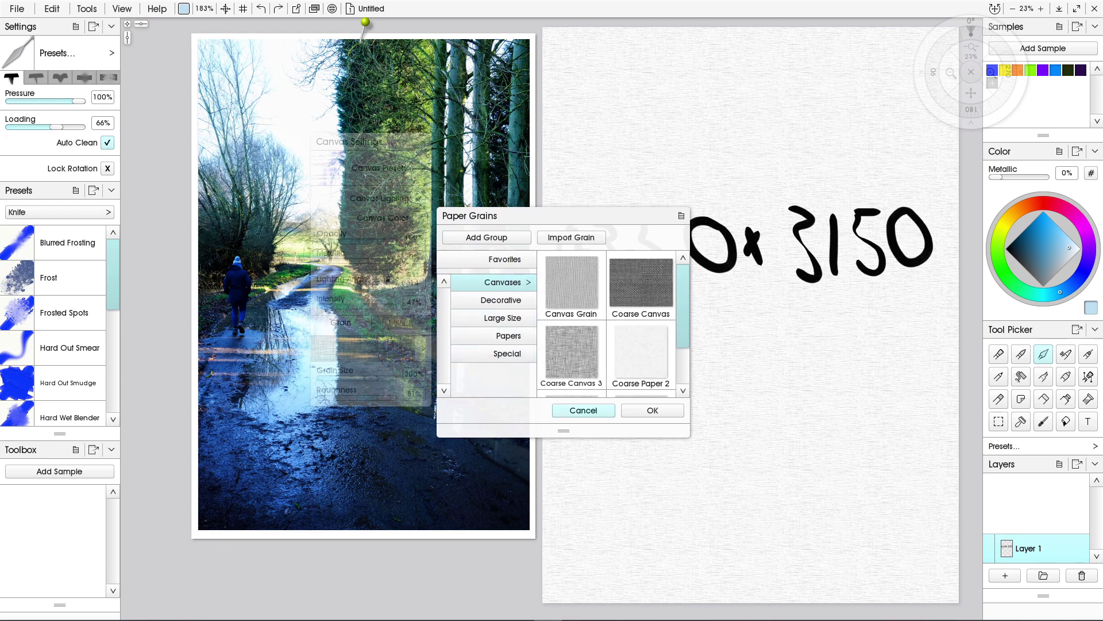
left_click(583, 409)
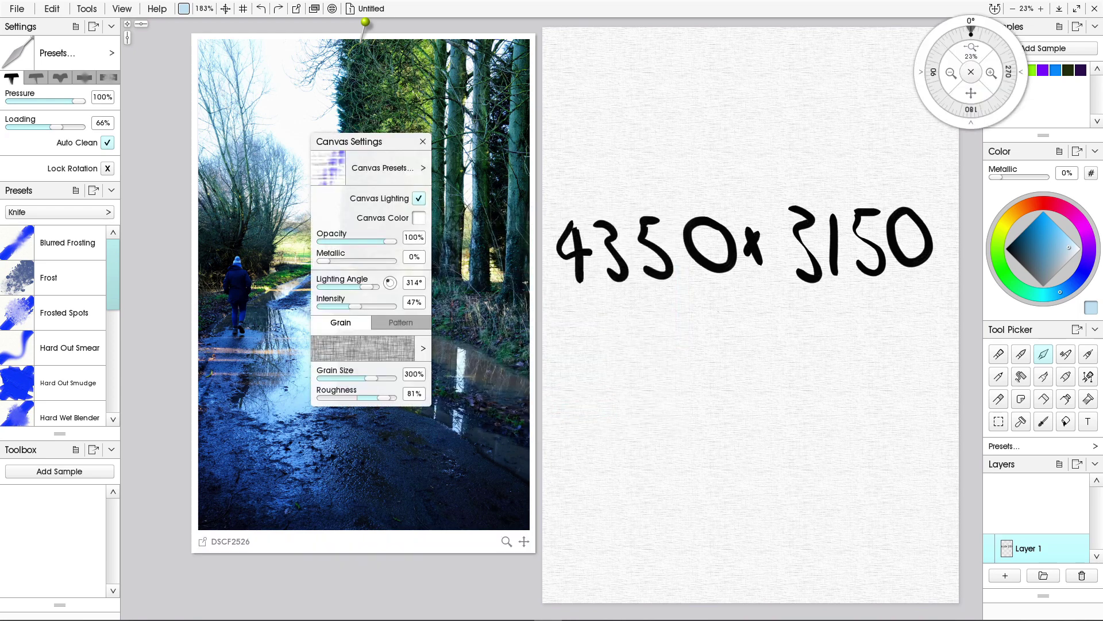
left_click(423, 141)
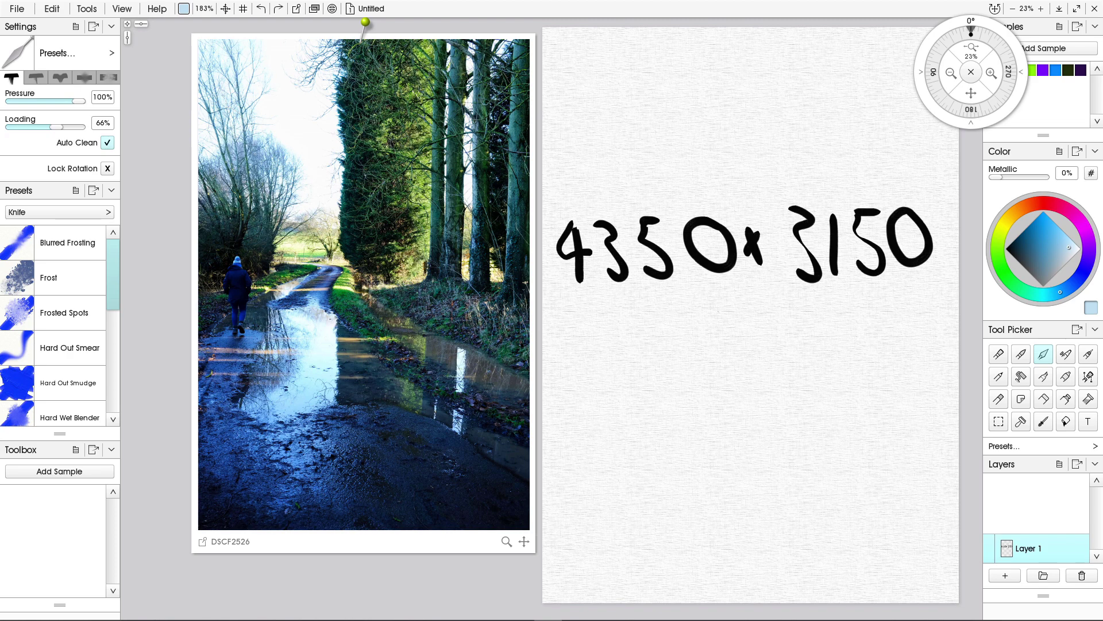
Clear the handwritten canvas dimensions from Layer 1.
key("Delete")
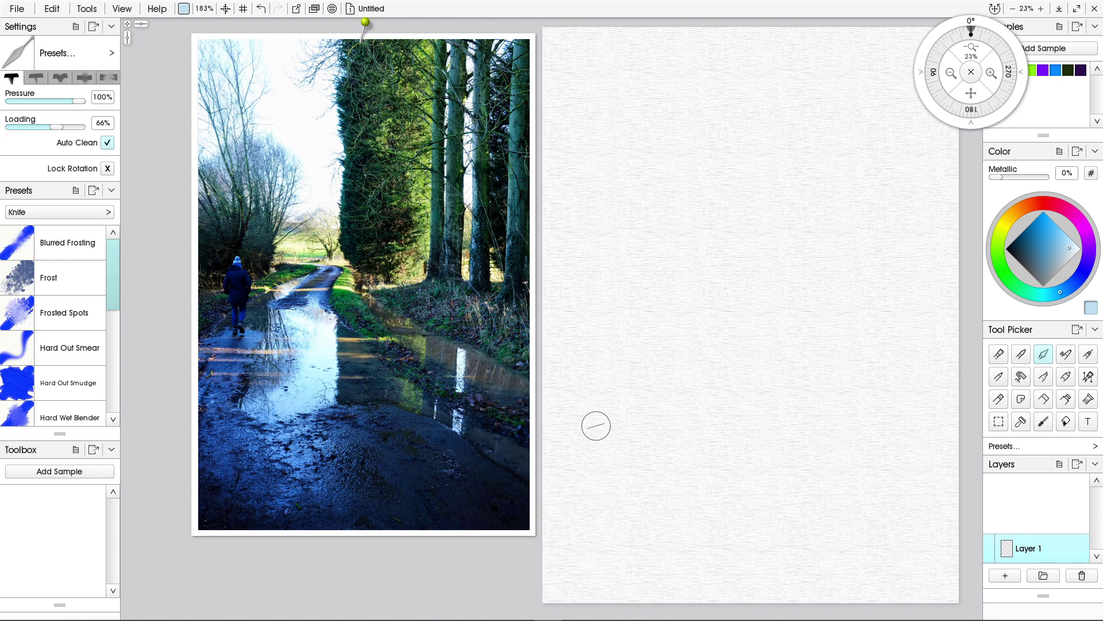
Choose the Hard Out Smudge knife preset, enlarge its size to 270% and set its loading to 47%.
left_click(68, 383)
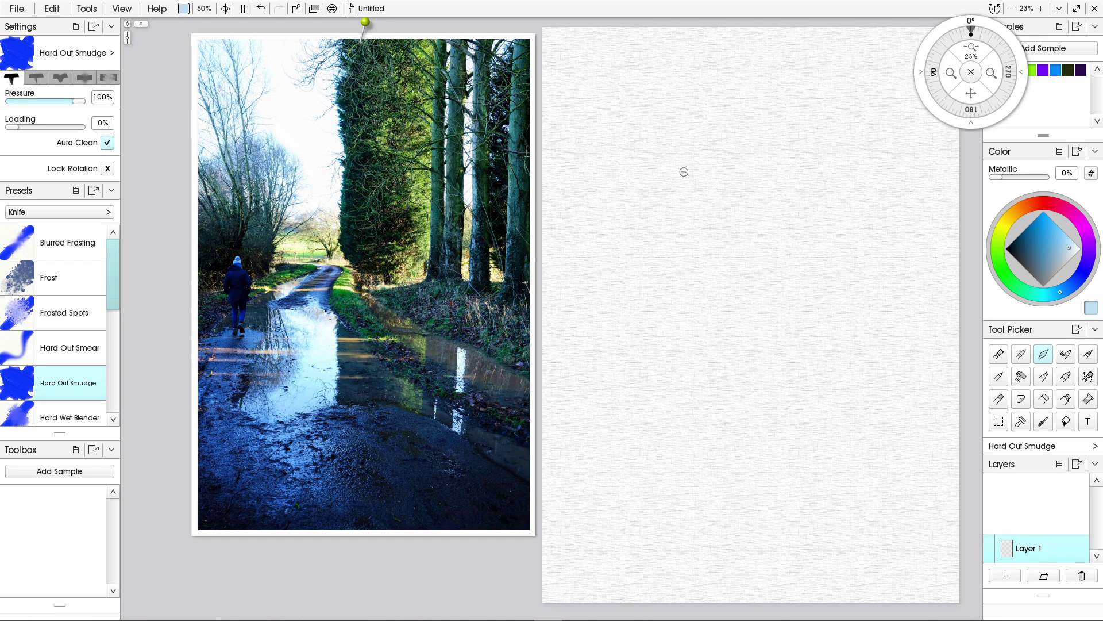
key("bracketright")
key("bracketright")
key("bracketright")
key("bracketright")
key("bracketright")
key("bracketright")
key("bracketright")
key("bracketright")
key("bracketright")
key("bracketright")
key("bracketright")
key("bracketright")
key("bracketright")
key("bracketright")
key("bracketright")
key("bracketright")
key("bracketright")
key("bracketright")
key("bracketright")
key("bracketright")
mouse_move(12, 127)
left_mouse_down()
mouse_move(60, 126)
mouse_move(23, 127)
mouse_move(44, 127)
left_mouse_up()
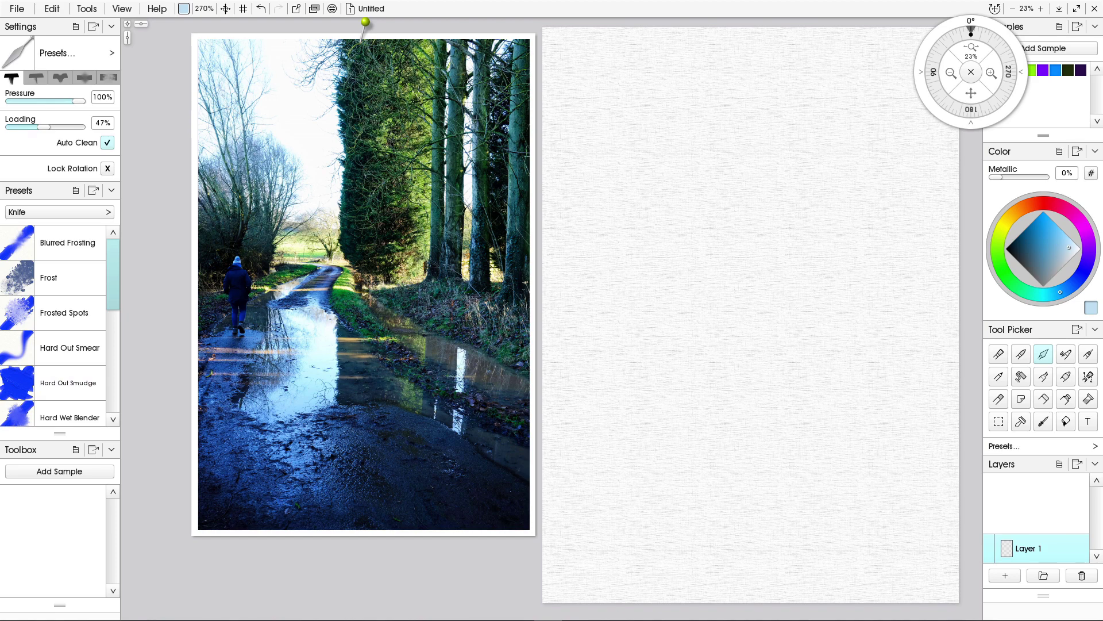
Toggle the palette knife's rotation lock on and off, and raise its loading.
left_click(107, 168)
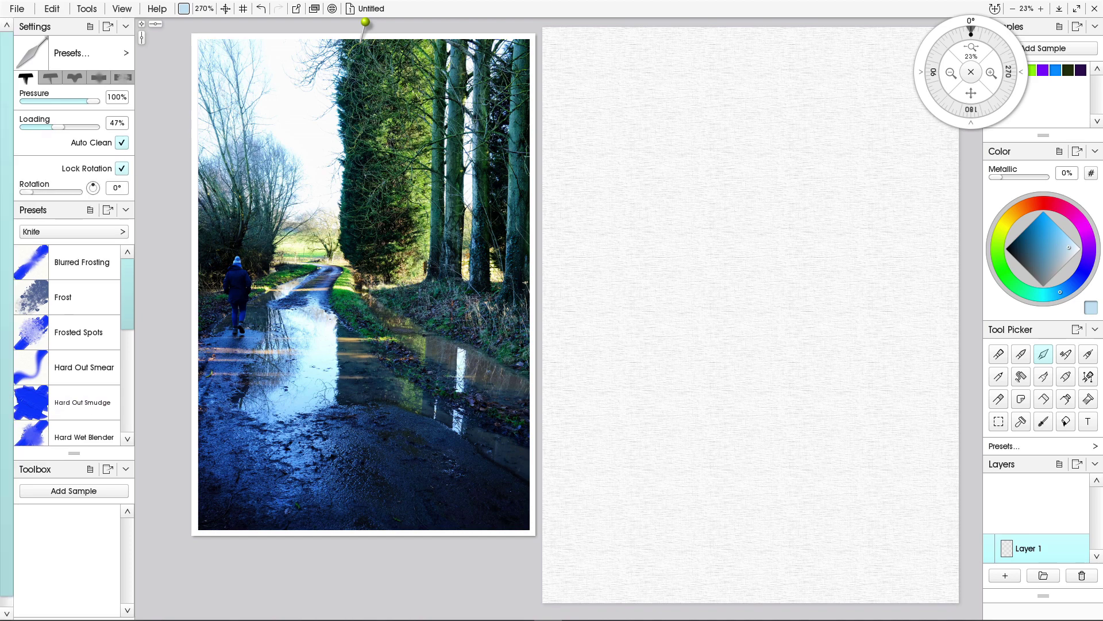
left_click(121, 168)
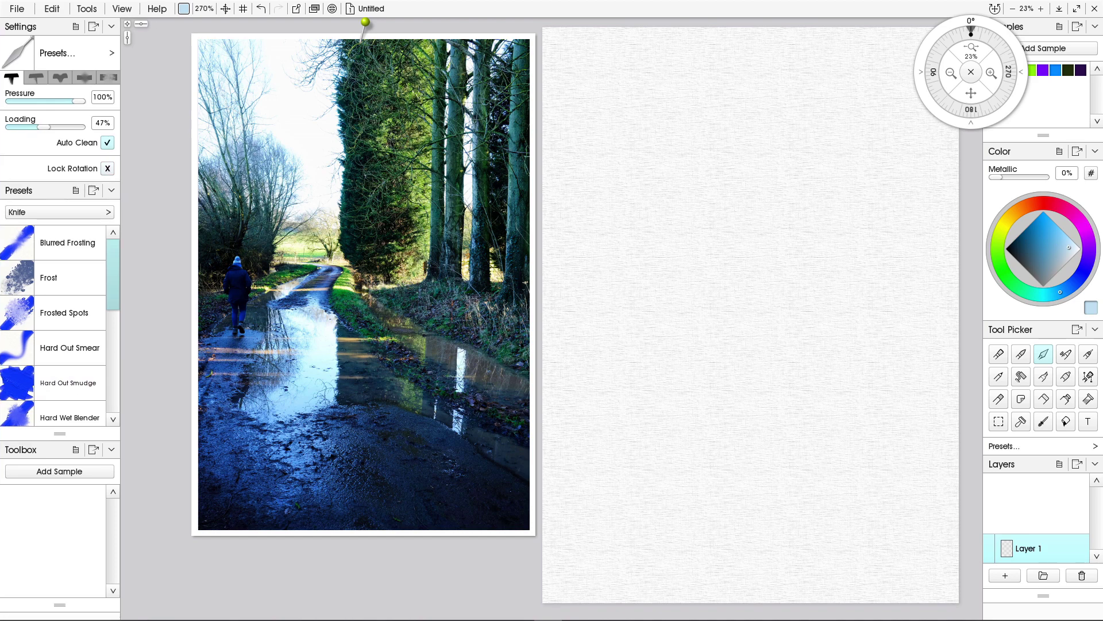
left_click(107, 168)
left_click_drag(43, 127, 60, 127)
Reapply Hard Out Smudge with 400% size and 100% loading, and block in light blue sky with overlapping strokes in the canvas's upper left.
left_click(69, 383)
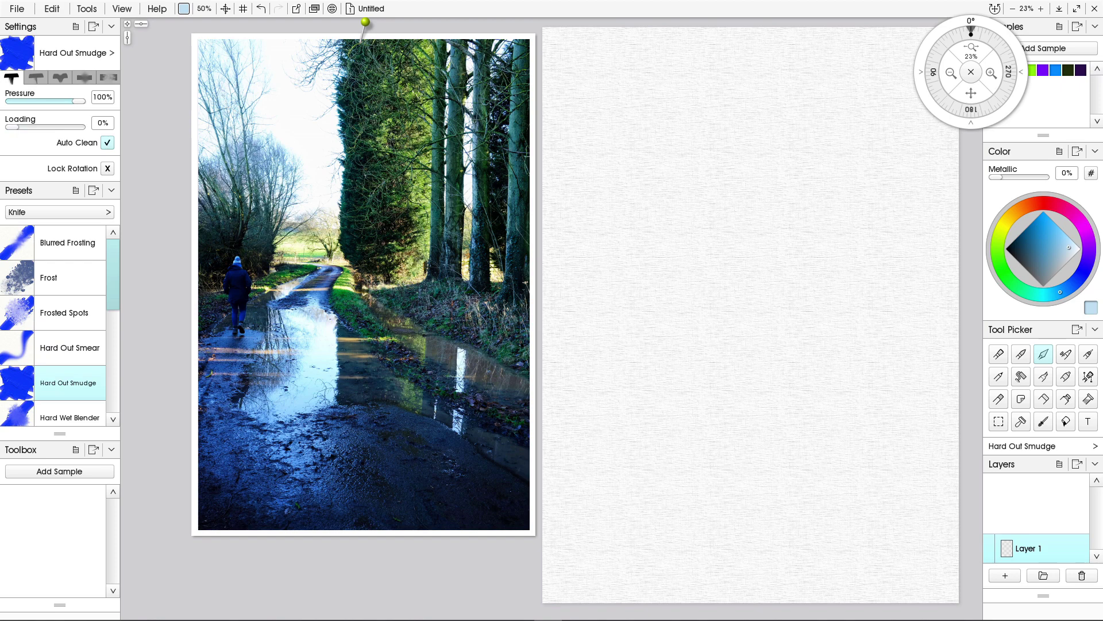
left_click(56, 127)
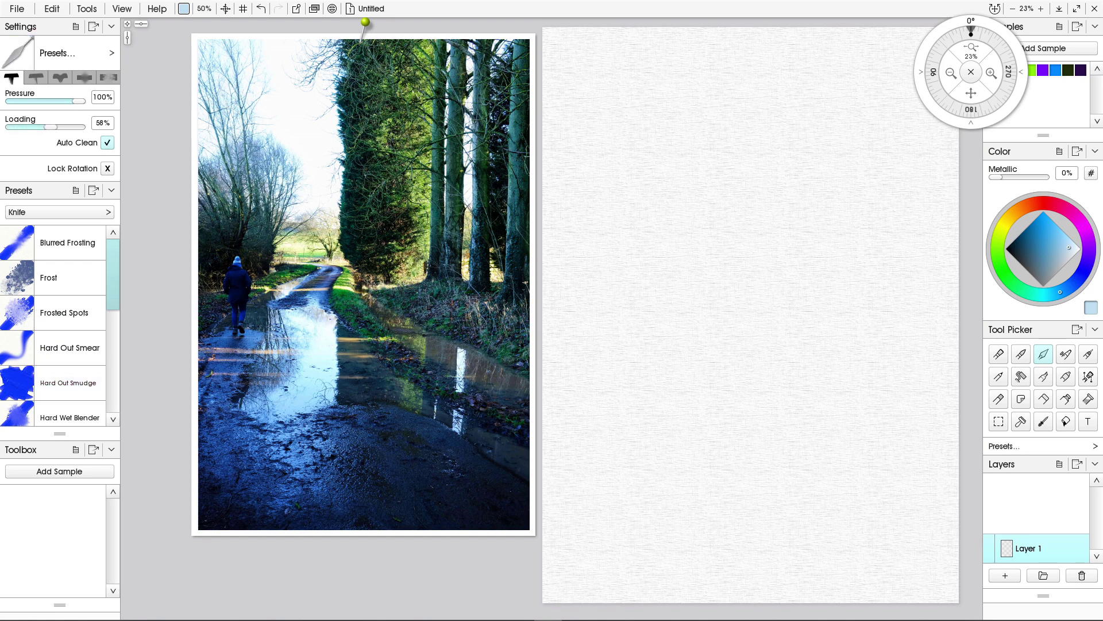
mouse_move(704, 29)
left_mouse_down()
mouse_move(700, 134)
mouse_move(690, 54)
mouse_move(698, 105)
mouse_move(670, 60)
mouse_move(692, 126)
left_mouse_up()
mouse_move(713, 89)
left_mouse_down()
mouse_move(707, 18)
mouse_move(698, 55)
left_mouse_up()
mouse_move(675, 33)
left_mouse_down()
mouse_move(690, 75)
mouse_move(651, 81)
mouse_move(670, 178)
left_mouse_up()
mouse_move(682, 88)
left_mouse_down()
mouse_move(701, 70)
mouse_move(709, 157)
mouse_move(700, 120)
mouse_move(725, 188)
left_mouse_up()
mouse_move(694, 119)
left_mouse_down()
mouse_move(719, 179)
mouse_move(703, 171)
mouse_move(704, 200)
mouse_move(649, 128)
mouse_move(710, 190)
mouse_move(675, 160)
mouse_move(676, 142)
mouse_move(703, 243)
left_mouse_up()
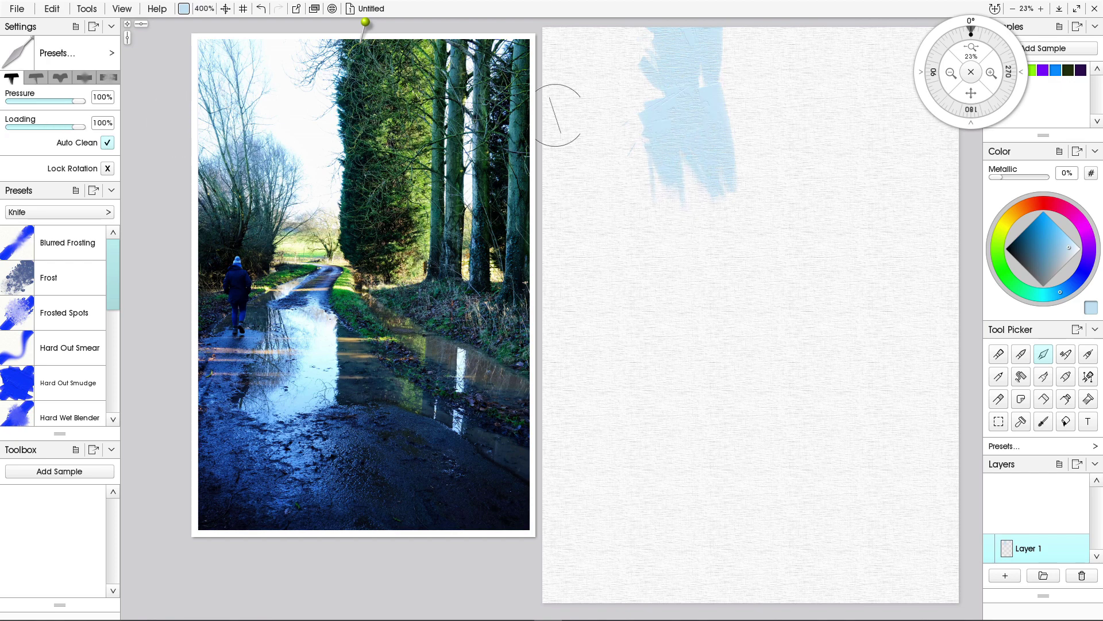
left_click_drag(607, 112, 627, 50)
mouse_move(667, 83)
left_mouse_down()
mouse_move(690, 128)
mouse_move(662, 136)
mouse_move(674, 227)
left_mouse_up()
mouse_move(631, 129)
left_mouse_down()
mouse_move(700, 227)
mouse_move(712, 286)
mouse_move(700, 284)
mouse_move(706, 241)
mouse_move(715, 269)
mouse_move(643, 255)
mouse_move(732, 259)
mouse_move(627, 249)
mouse_move(741, 263)
mouse_move(719, 156)
mouse_move(717, 266)
left_mouse_up()
mouse_move(601, 40)
left_mouse_down()
mouse_move(605, 123)
mouse_move(564, 40)
mouse_move(554, 52)
mouse_move(618, 184)
left_mouse_up()
Choose a darker greyish blue and layer knife strokes over the left side and lower edge of the light blue area.
left_click(1057, 258)
left_click_drag(589, 96, 582, 210)
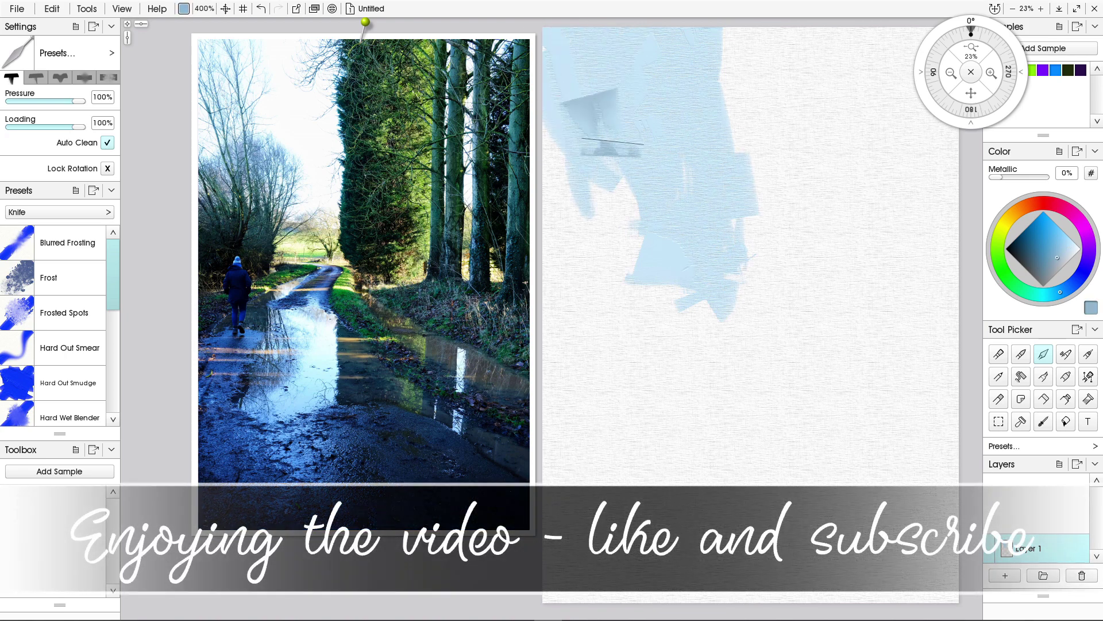
left_click_drag(615, 139, 621, 221)
left_click_drag(628, 167, 631, 233)
mouse_move(590, 100)
left_mouse_down()
mouse_move(608, 216)
mouse_move(567, 165)
mouse_move(566, 247)
mouse_move(642, 281)
left_mouse_up()
mouse_move(606, 166)
left_mouse_down()
mouse_move(625, 278)
mouse_move(647, 301)
mouse_move(692, 295)
mouse_move(604, 294)
mouse_move(628, 175)
mouse_move(593, 304)
mouse_move(565, 309)
mouse_move(569, 228)
mouse_move(574, 307)
mouse_move(557, 244)
mouse_move(557, 276)
mouse_move(578, 257)
mouse_move(568, 310)
mouse_move(647, 303)
left_mouse_up()
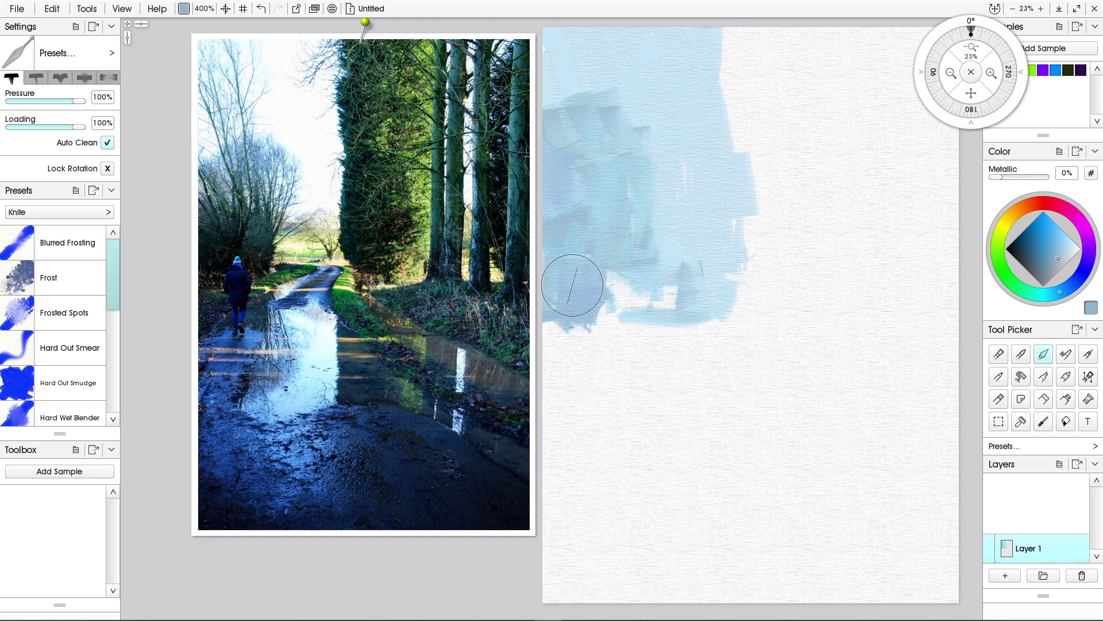
mouse_move(575, 310)
left_mouse_down()
mouse_move(616, 295)
mouse_move(636, 226)
mouse_move(635, 241)
left_mouse_up()
mouse_move(625, 322)
left_mouse_down()
mouse_move(611, 312)
mouse_move(627, 313)
left_mouse_up()
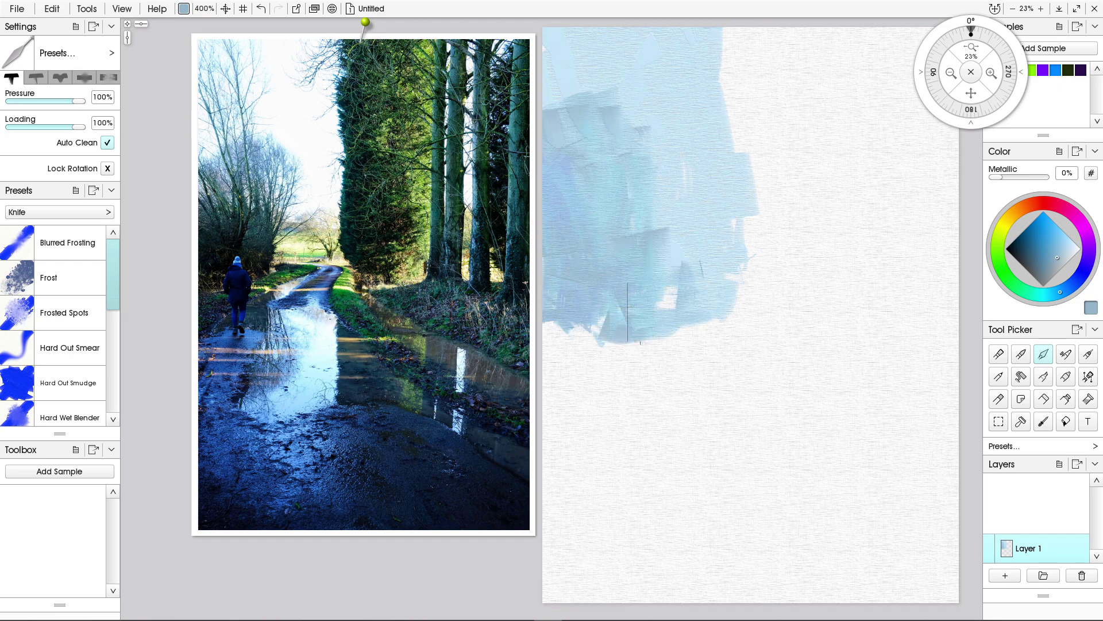
Choose a muted yellow-green and paint a horizontal block along the lower right edge of the blue area.
left_click(1002, 229)
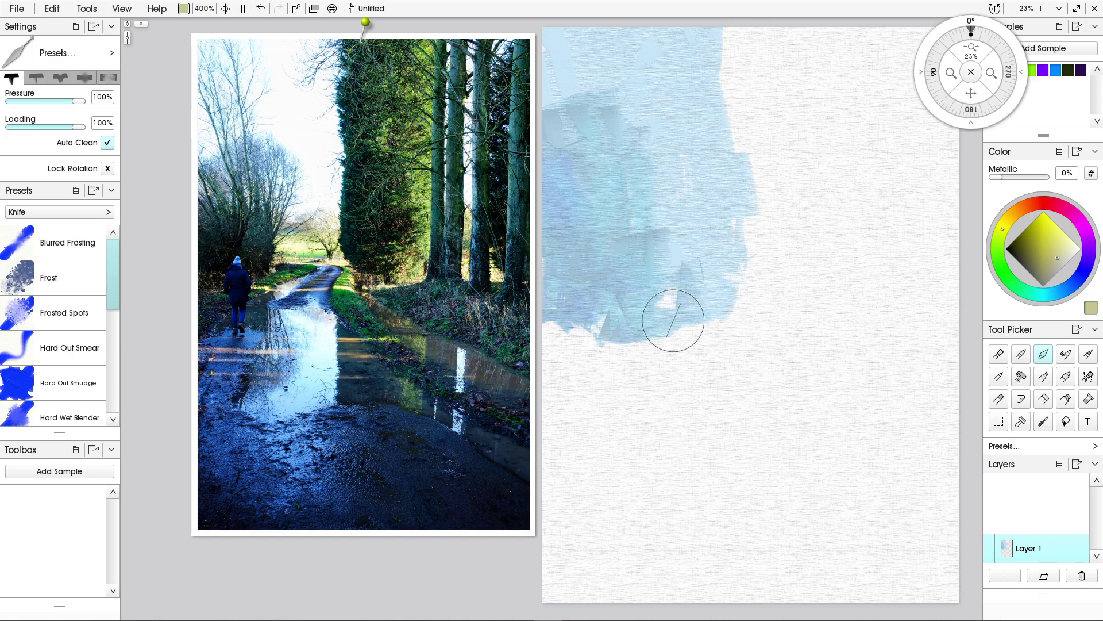
mouse_move(747, 304)
left_mouse_down()
mouse_move(647, 303)
mouse_move(771, 295)
mouse_move(647, 303)
mouse_move(667, 306)
mouse_move(635, 331)
mouse_move(767, 328)
mouse_move(737, 305)
mouse_move(791, 310)
left_mouse_up()
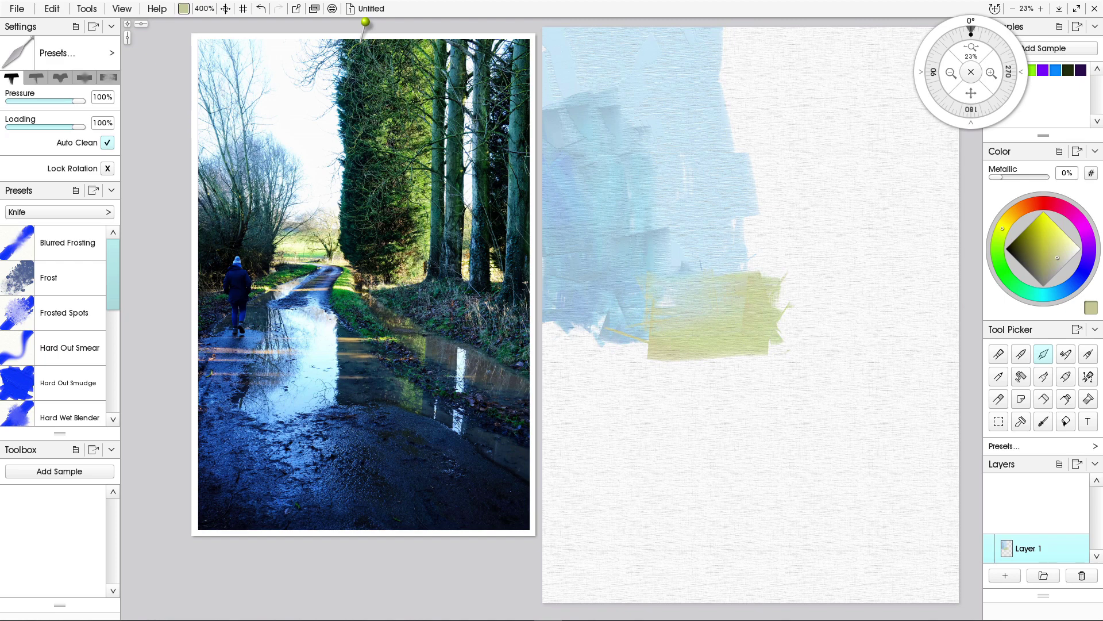
Choose the Knife Edge Trail preset and set its size to 240% and its loading to 65%.
left_click(36, 78)
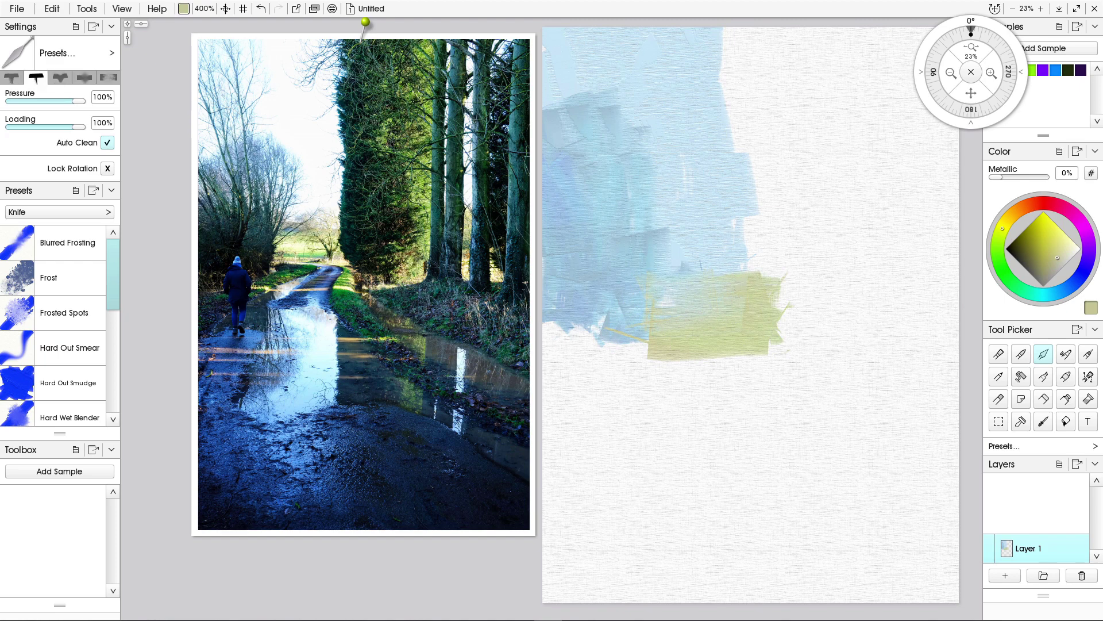
left_click_drag(79, 126, 40, 126)
scroll(55, 324, "down", 6)
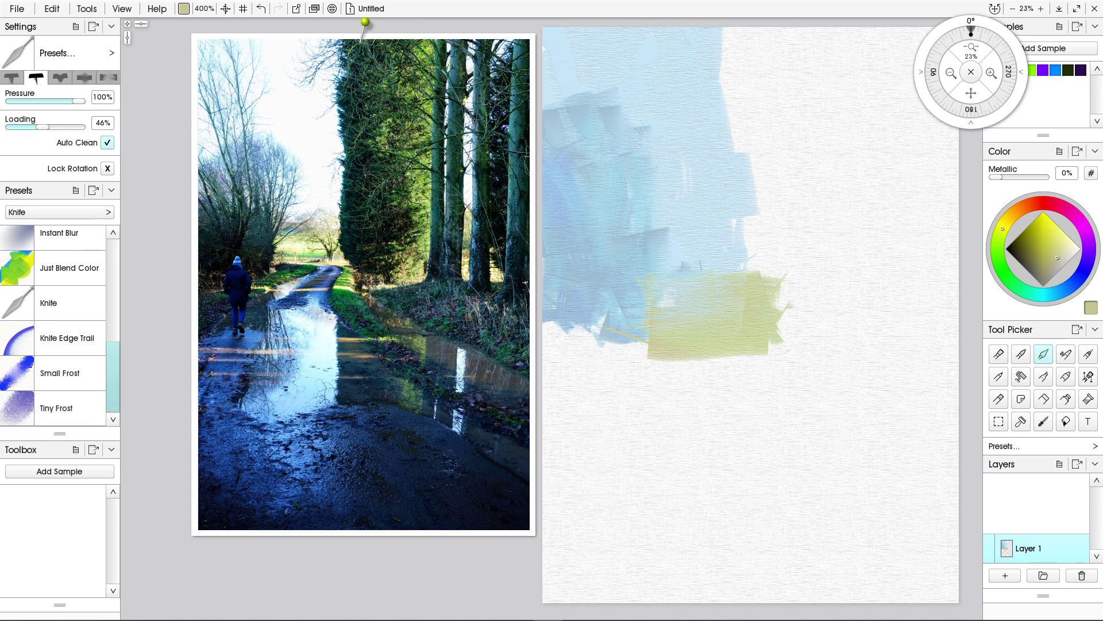
left_click(67, 338)
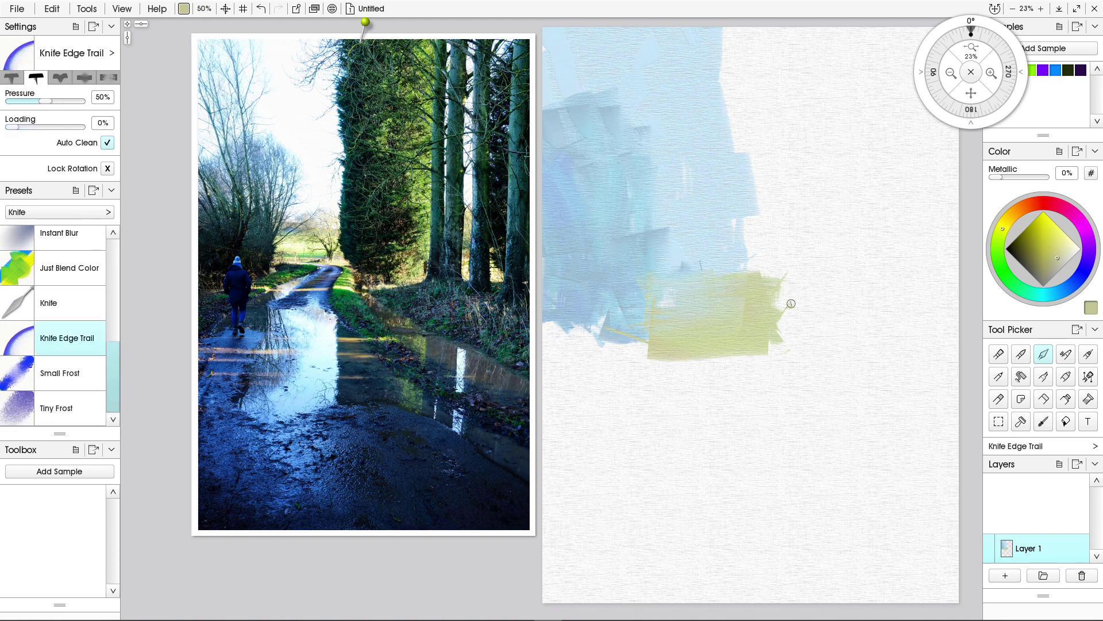
left_click_drag(774, 297, 843, 309, "shift")
left_click_drag(52, 126, 55, 126)
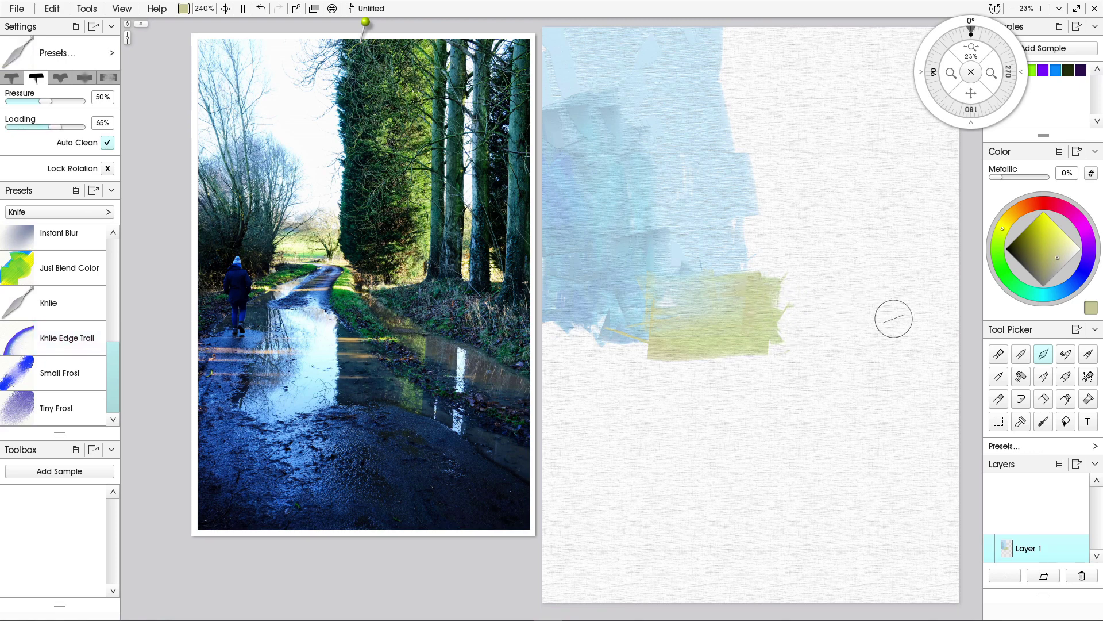
Paint horizontal and vertical muted yellow-green test strokes on the blank canvas beside and below the yellow-green block.
mouse_move(890, 322)
left_mouse_down()
mouse_move(762, 305)
mouse_move(876, 311)
left_mouse_up()
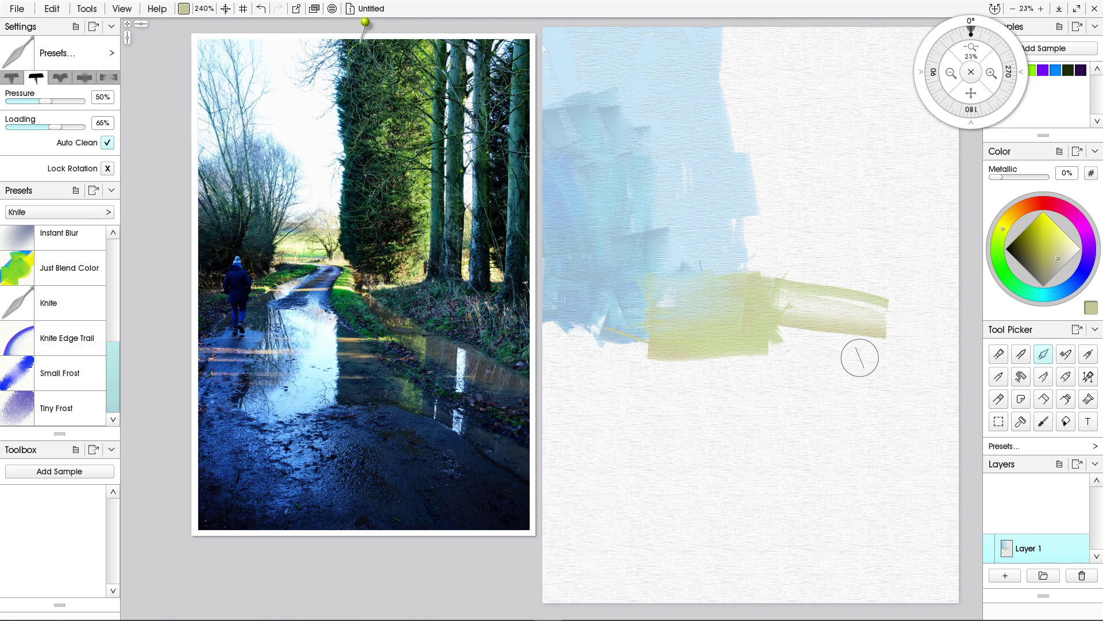
left_click_drag(836, 429, 735, 422)
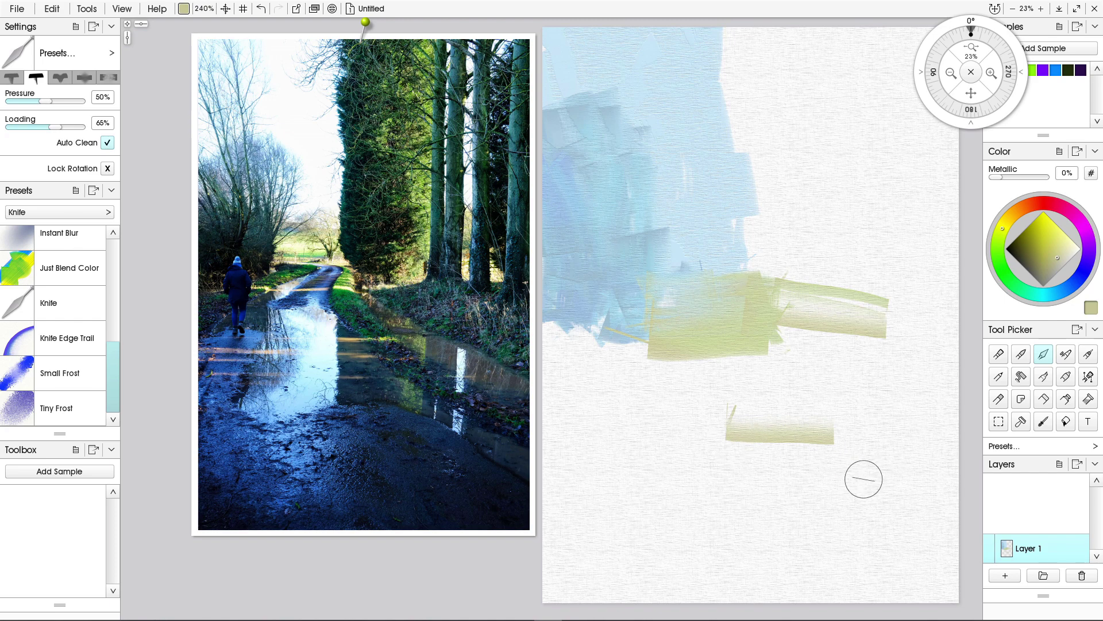
left_click_drag(864, 479, 715, 488)
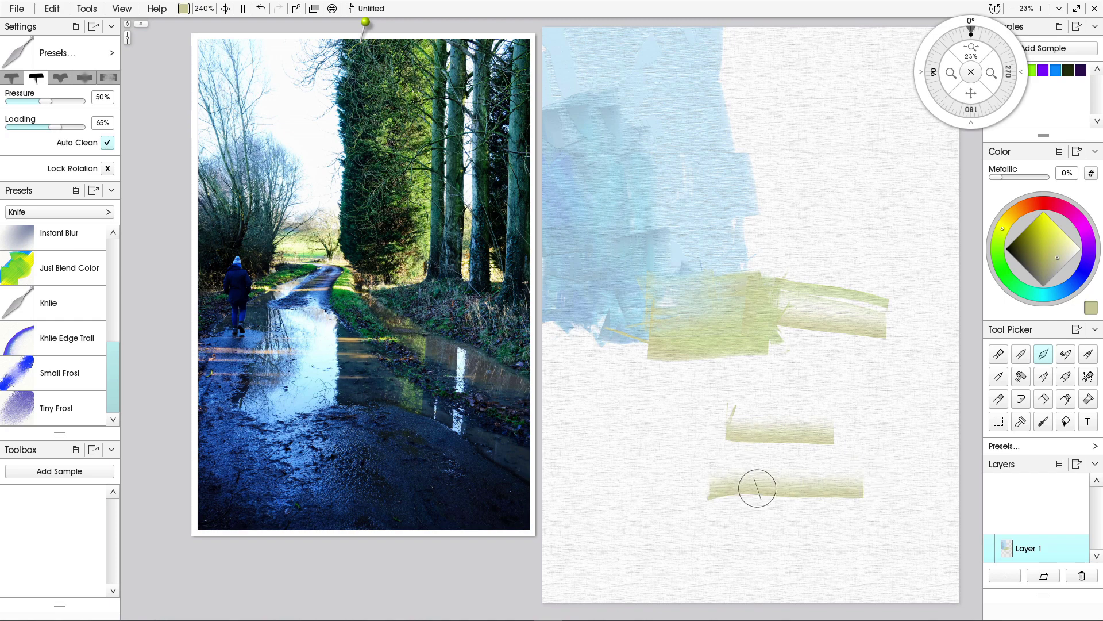
left_click_drag(676, 454, 842, 453)
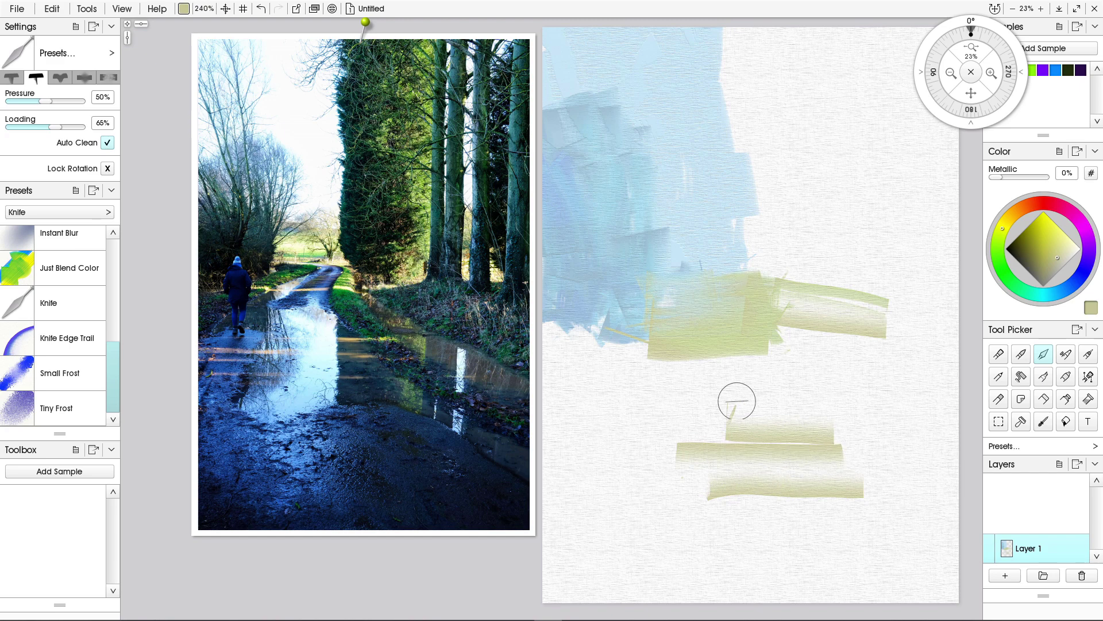
mouse_move(827, 358)
left_mouse_down()
mouse_move(830, 509)
mouse_move(851, 445)
mouse_move(838, 345)
left_mouse_up()
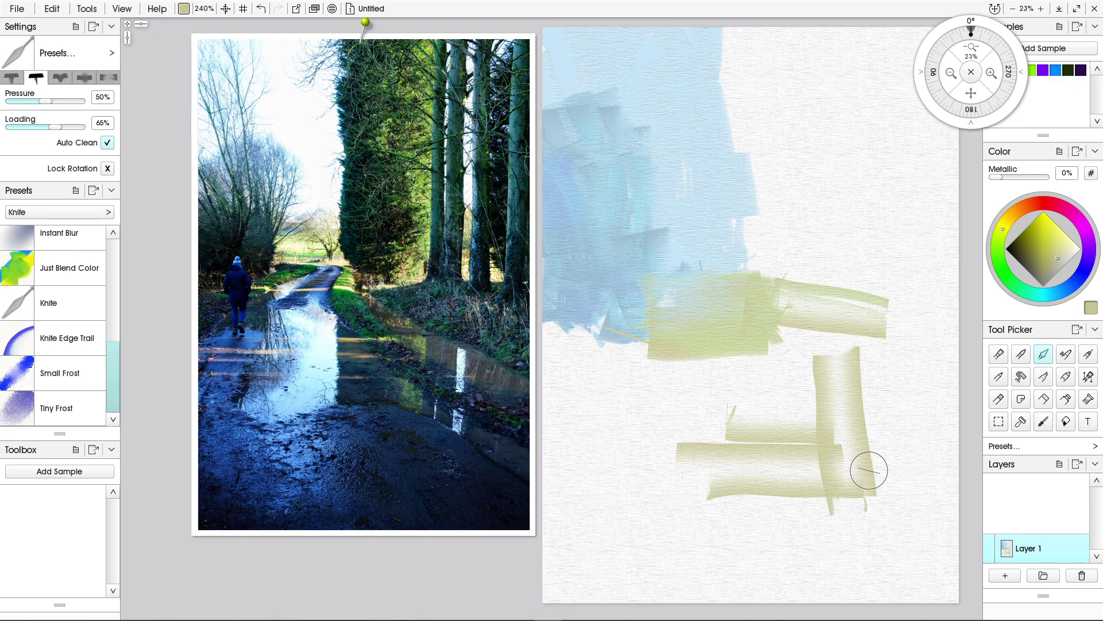
mouse_move(784, 510)
left_mouse_down()
mouse_move(768, 371)
mouse_move(782, 441)
mouse_move(778, 369)
mouse_move(788, 476)
mouse_move(785, 457)
mouse_move(728, 510)
left_mouse_up()
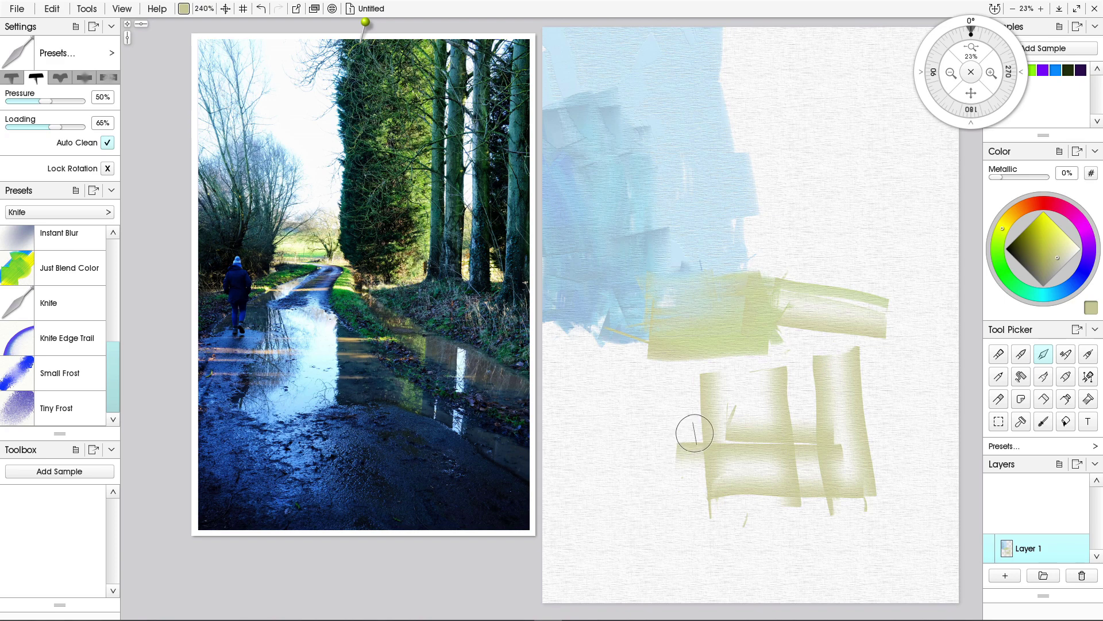
Undo the yellow-green test strokes and the most recent strokes of the block beside the blue area.
key("ctrl+z")
key("ctrl+z")
key("ctrl+z")
key("ctrl+z")
key("ctrl+z")
key("ctrl+z")
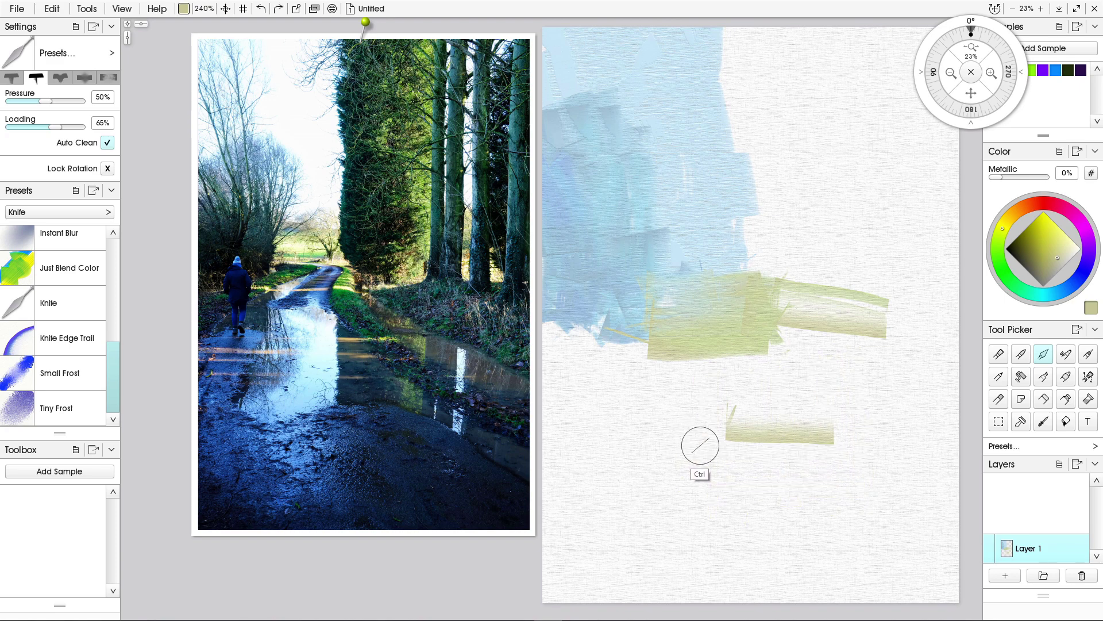
key("ctrl+z")
key("ctrl+z")
key("ctrl+z")
key("ctrl+z")
key("ctrl+z")
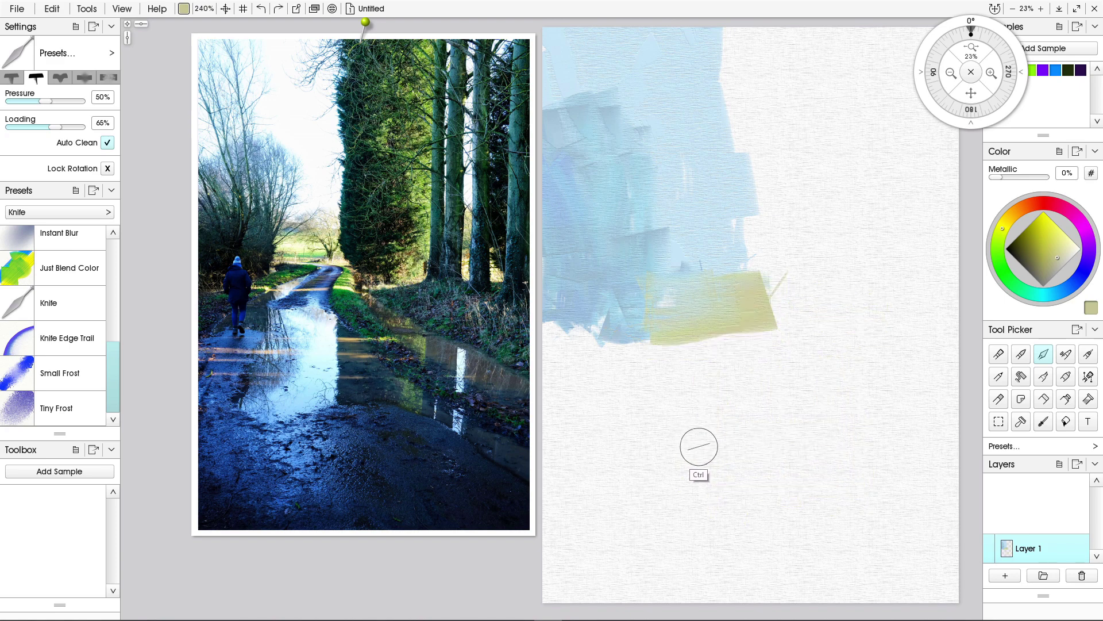
key("ctrl+z")
key("ctrl+z")
key("ctrl+z")
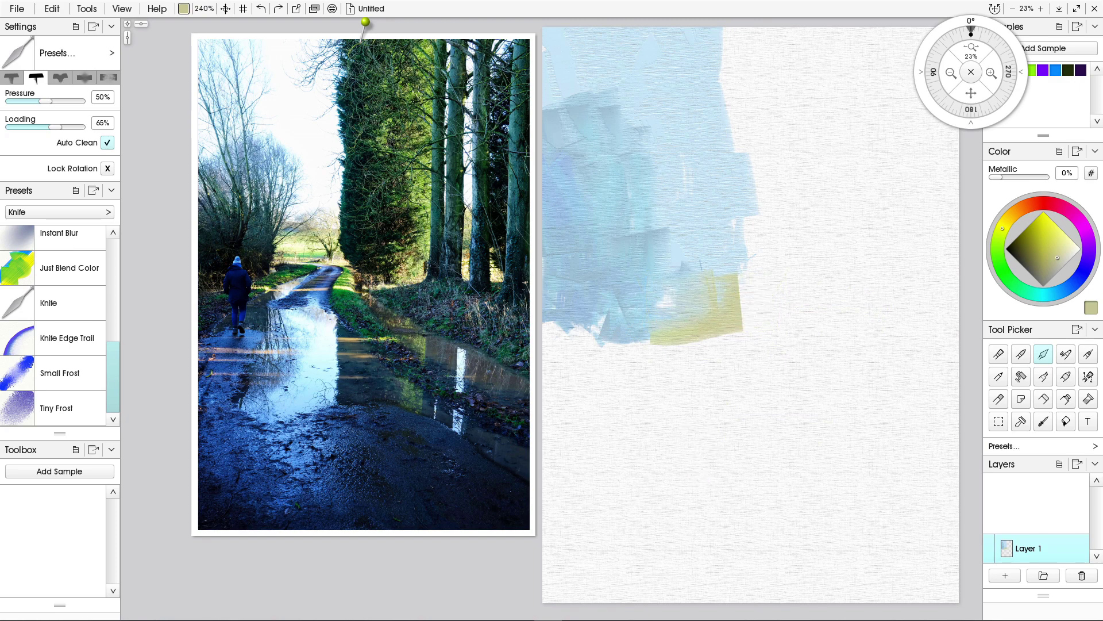
Choose a bright lime green and paint strokes across the yellow-green patch, extending right with a vertical block.
left_click(999, 237)
left_click(1052, 228)
mouse_move(733, 330)
left_mouse_down()
mouse_move(660, 324)
mouse_move(738, 326)
mouse_move(653, 312)
mouse_move(724, 305)
mouse_move(747, 323)
mouse_move(773, 322)
mouse_move(728, 321)
mouse_move(800, 324)
mouse_move(670, 318)
left_mouse_up()
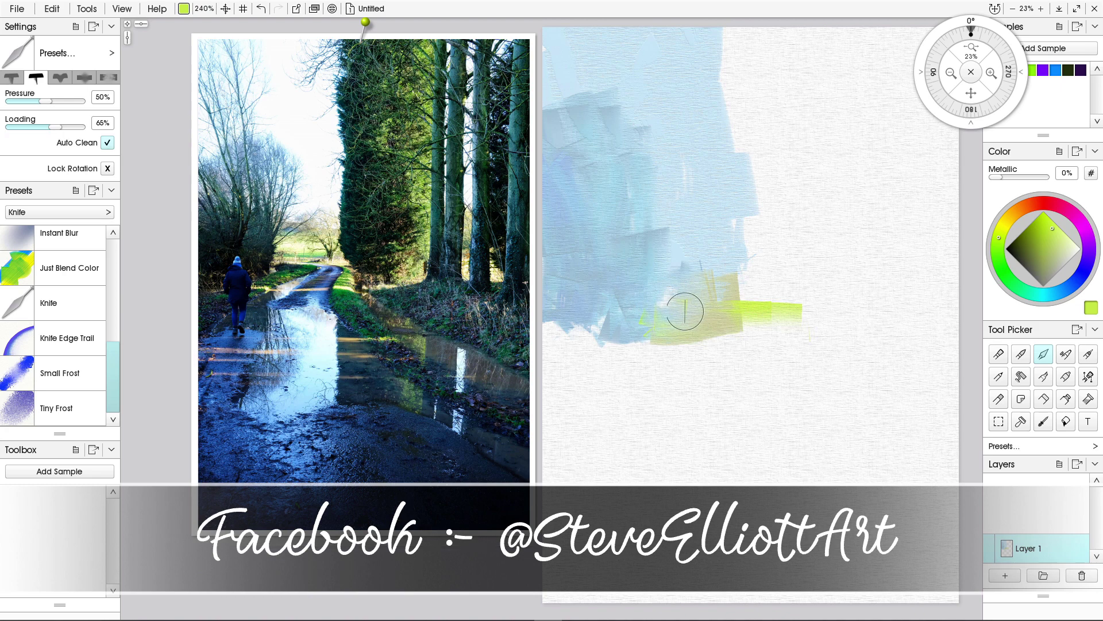
left_click_drag(623, 329, 630, 332)
mouse_move(724, 313)
left_mouse_down()
mouse_move(716, 336)
mouse_move(776, 323)
left_mouse_up()
left_click_drag(796, 227, 788, 336)
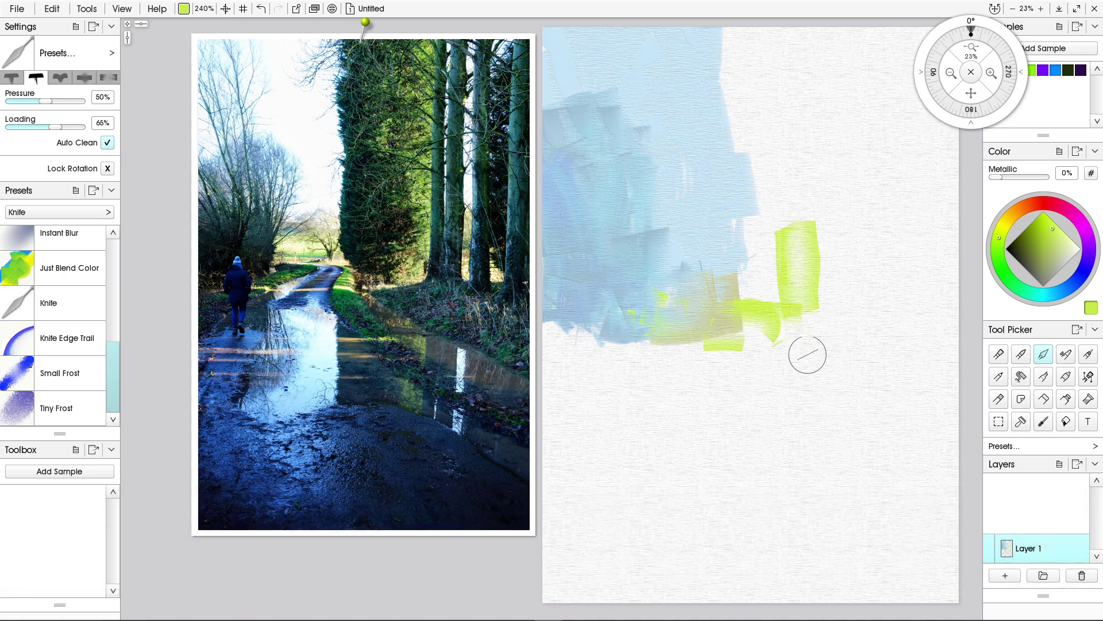
left_click_drag(650, 309, 688, 308)
left_click_drag(776, 314, 819, 315)
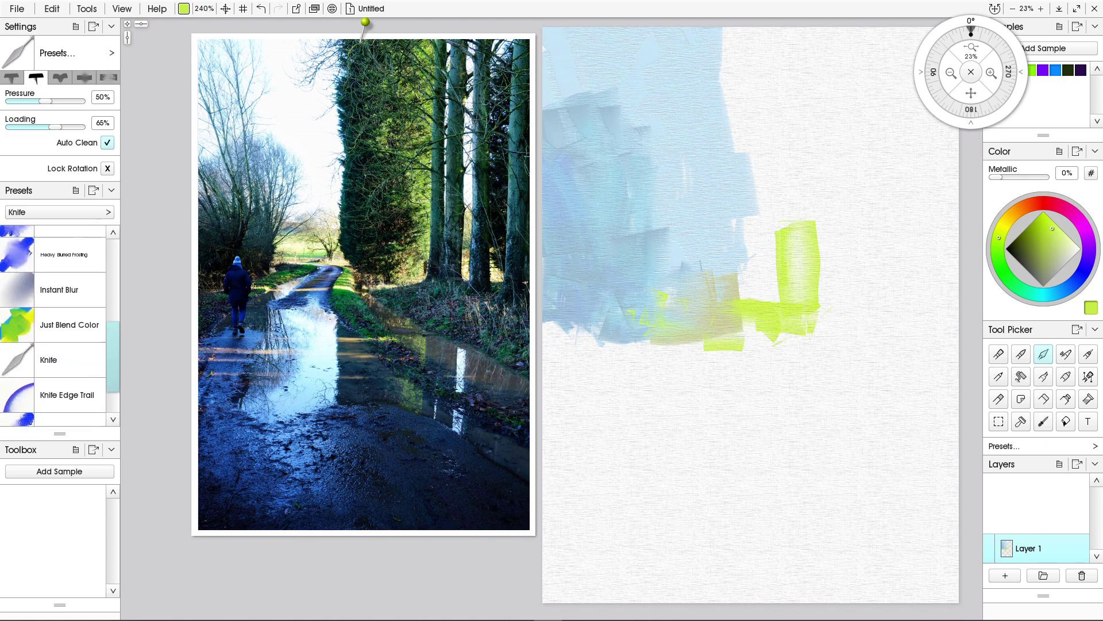
Choose the Hard Out Smudge knife preset and paint a small lime test stroke near the top edge of the blue sky.
scroll(57, 325, "up", 1)
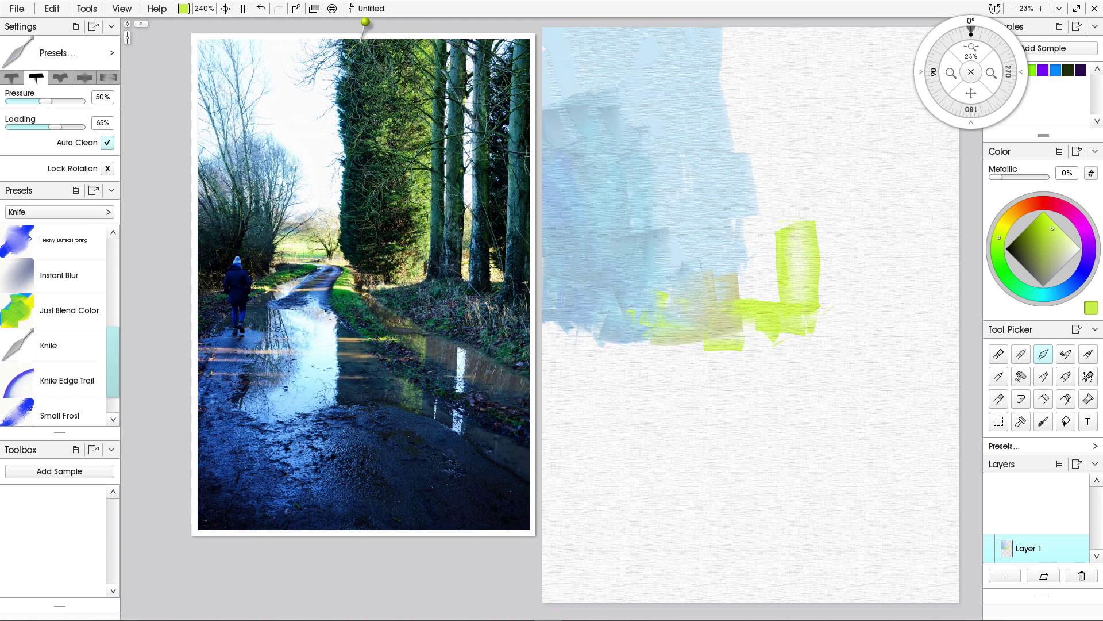
scroll(57, 324, "up", 3)
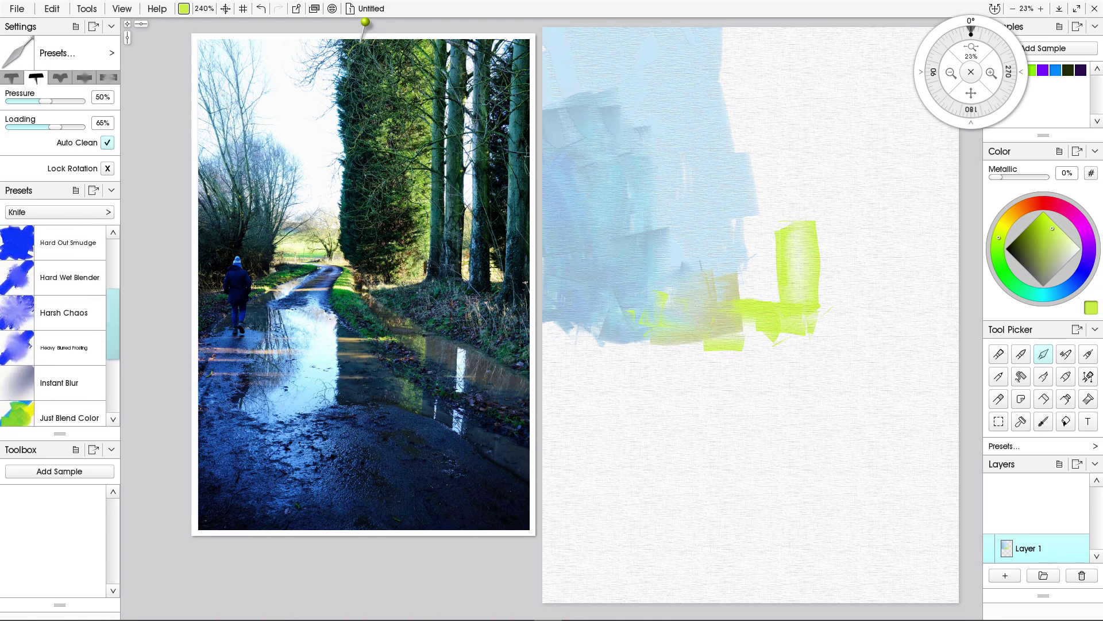
scroll(58, 324, "up", 2)
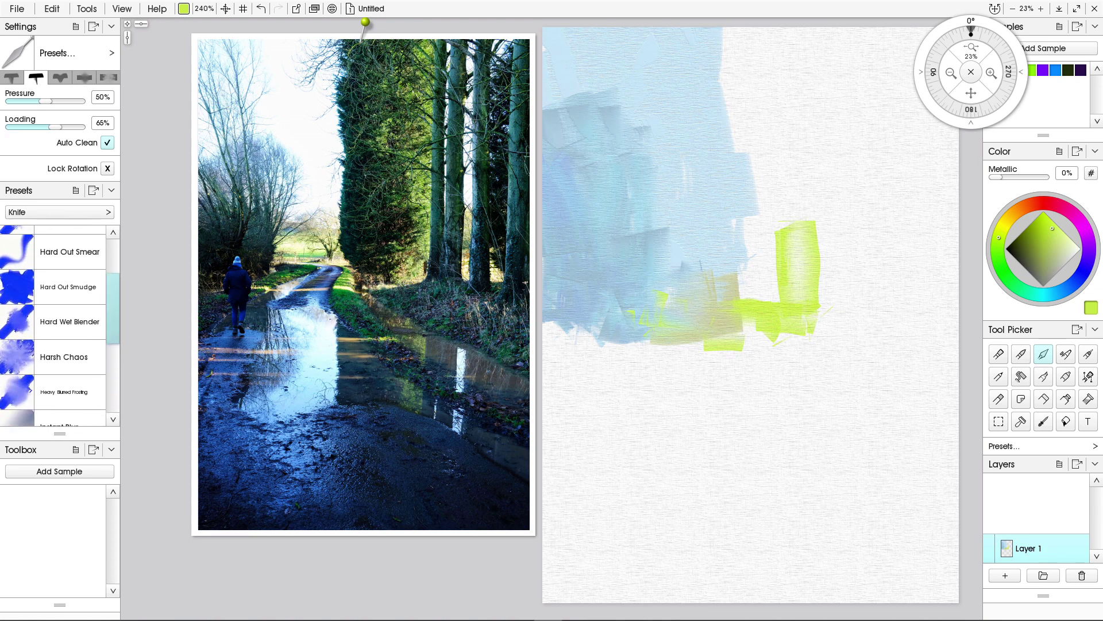
scroll(58, 325, "up", 3)
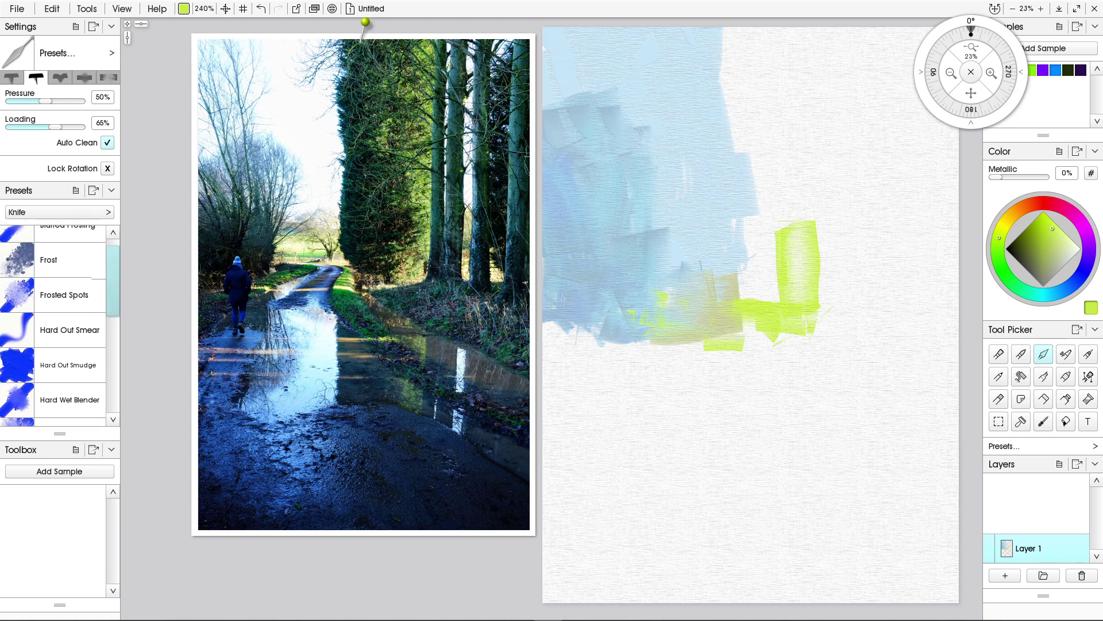
scroll(57, 325, "down", 2)
left_click(68, 314)
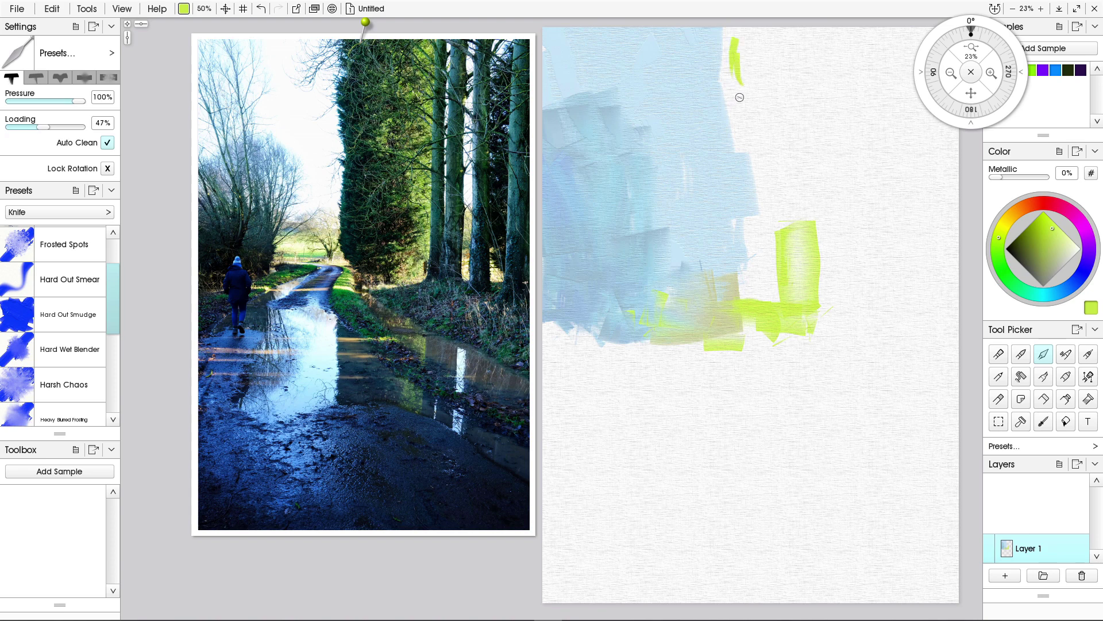
mouse_move(737, 92)
left_mouse_down()
mouse_move(724, 91)
mouse_move(729, 52)
mouse_move(725, 71)
mouse_move(735, 57)
mouse_move(748, 82)
left_mouse_up()
Choose dark olive, set the knife size to 220% and paint vertical strokes down from the canvas's top edge beside the sky.
left_click(1020, 249)
mouse_move(732, 29)
left_mouse_down()
mouse_move(731, 113)
mouse_move(747, 63)
mouse_move(744, 149)
left_mouse_up()
left_click_drag(747, 92, 740, 154)
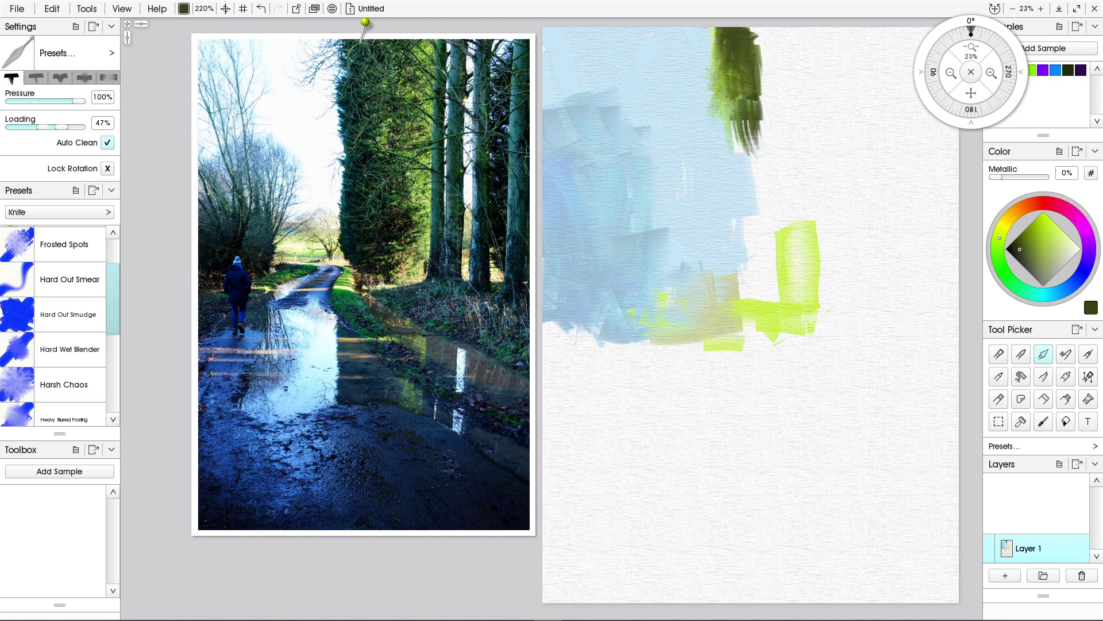
Set the loading to 96% and extend the dark olive column downward along the sky's edge, widening it on the outer side.
mouse_move(753, 104)
left_mouse_down()
mouse_move(759, 176)
mouse_move(740, 90)
mouse_move(759, 193)
mouse_move(745, 119)
mouse_move(751, 199)
left_mouse_up()
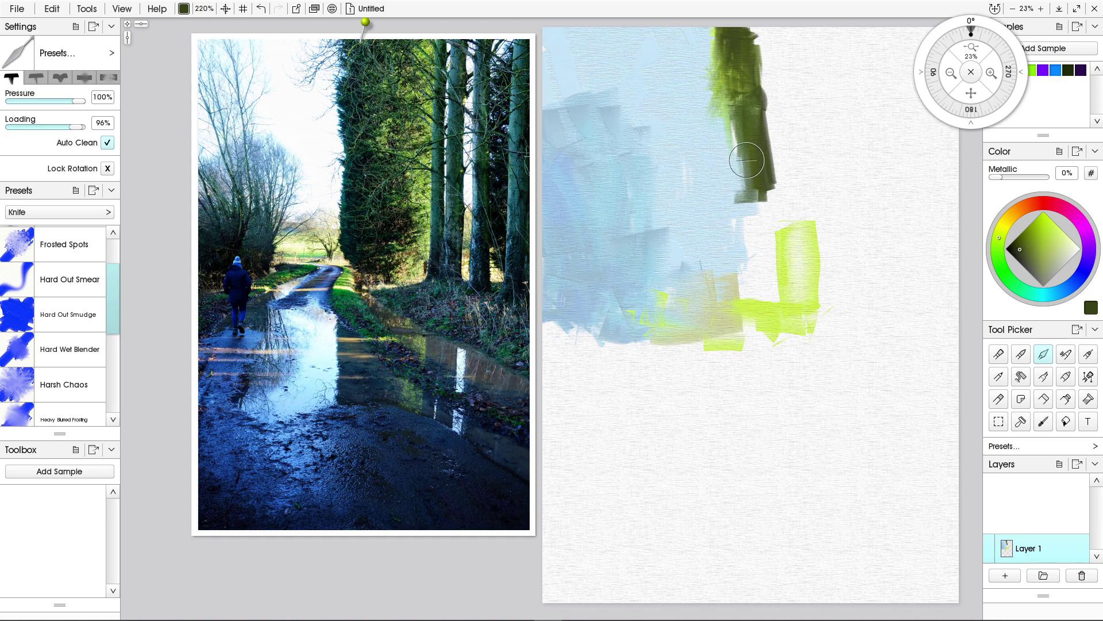
left_click_drag(750, 147, 750, 201)
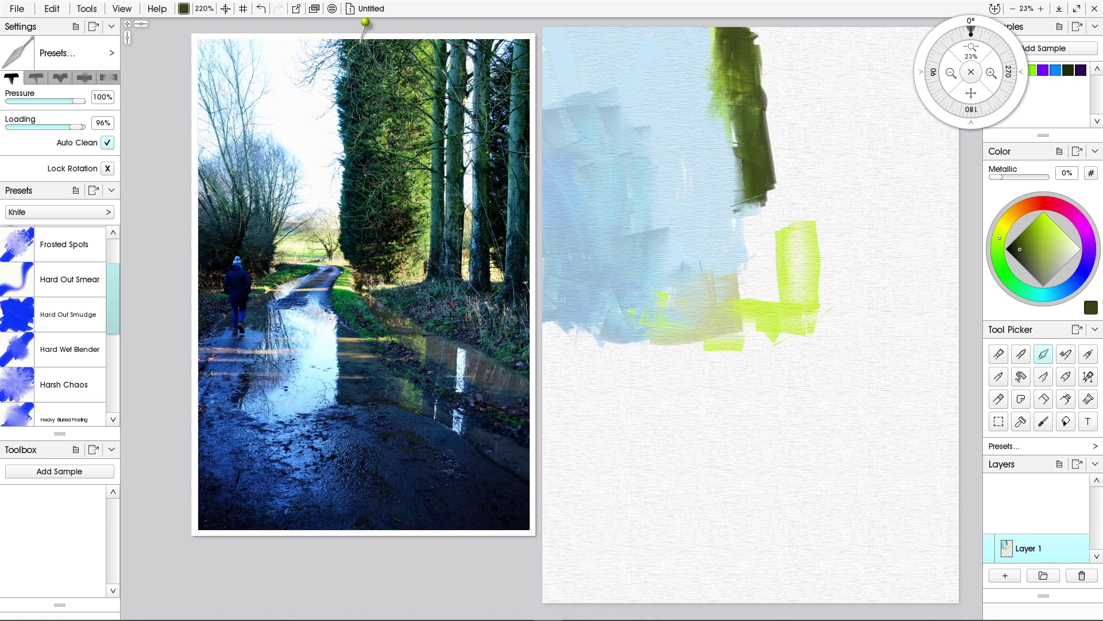
left_click_drag(738, 126, 747, 194)
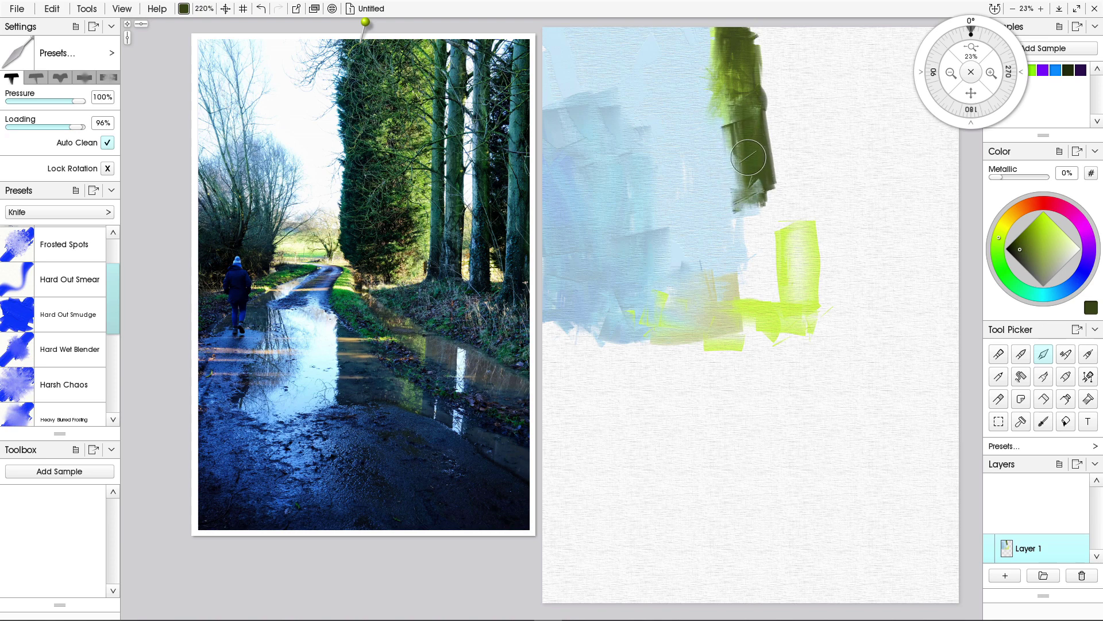
mouse_move(750, 157)
left_mouse_down()
mouse_move(746, 225)
mouse_move(732, 97)
mouse_move(742, 123)
mouse_move(766, 50)
mouse_move(756, 85)
left_mouse_up()
Choose dark navy and paint shadow strokes over the olive column down into the lime patch, locking the knife rotation at 0°.
left_click(1073, 284)
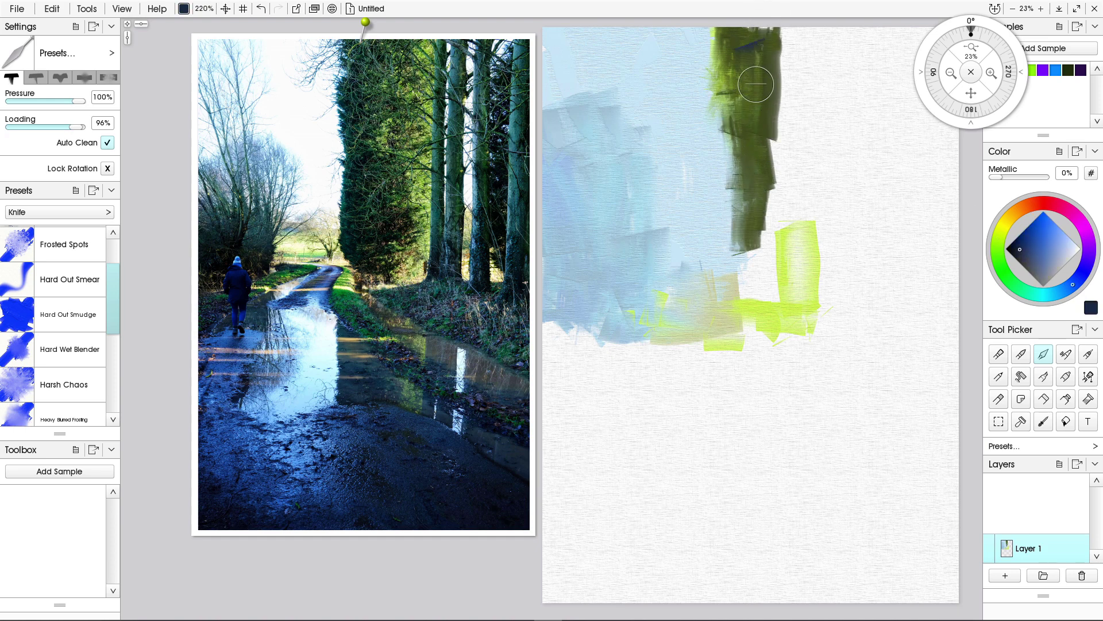
mouse_move(764, 27)
left_mouse_down()
mouse_move(764, 282)
mouse_move(750, 271)
mouse_move(779, 297)
mouse_move(745, 260)
mouse_move(753, 247)
mouse_move(773, 287)
left_mouse_up()
mouse_move(746, 246)
left_mouse_down()
mouse_move(764, 271)
mouse_move(726, 273)
mouse_move(734, 264)
mouse_move(769, 298)
mouse_move(737, 257)
mouse_move(740, 245)
mouse_move(748, 254)
mouse_move(733, 187)
mouse_move(731, 242)
mouse_move(733, 208)
mouse_move(745, 244)
mouse_move(745, 216)
mouse_move(725, 178)
mouse_move(740, 171)
mouse_move(727, 130)
mouse_move(737, 218)
mouse_move(724, 78)
mouse_move(733, 227)
left_mouse_up()
left_click(107, 169)
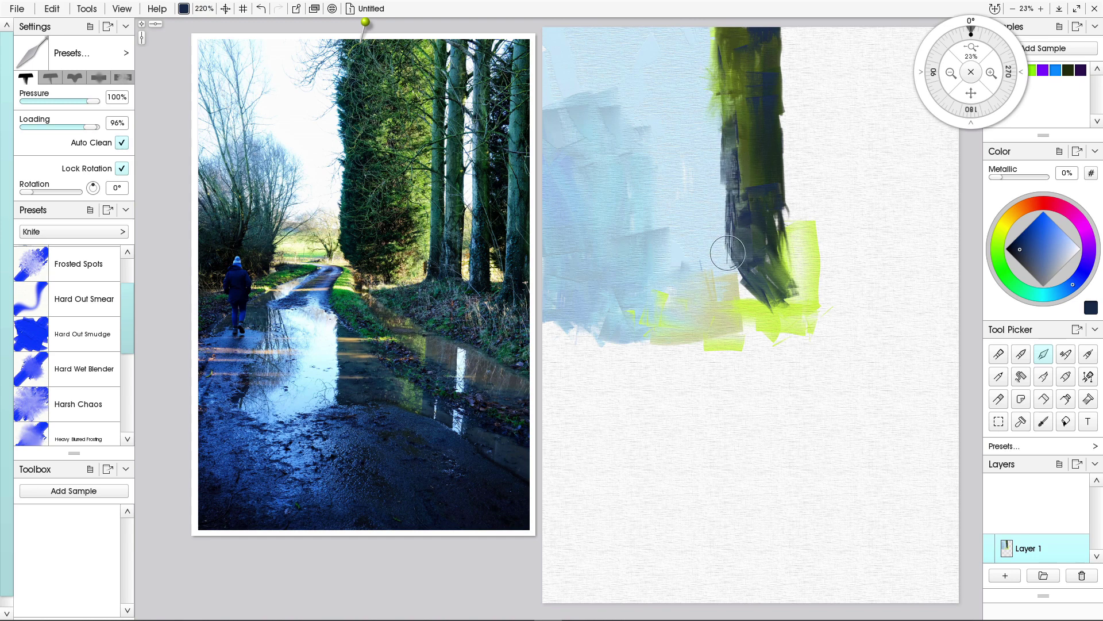
left_click_drag(754, 296, 727, 256)
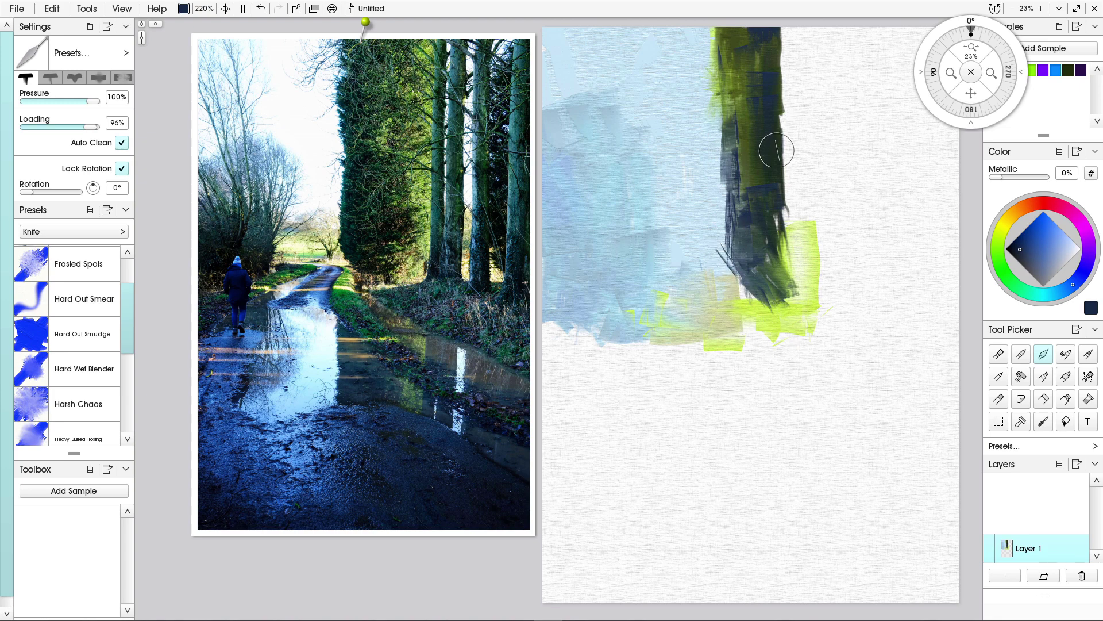
left_click_drag(770, 149, 795, 137)
Choose bright lime green and paint strokes up the outer side of the dark column, from the lime block to the canvas's top.
left_click(1001, 233)
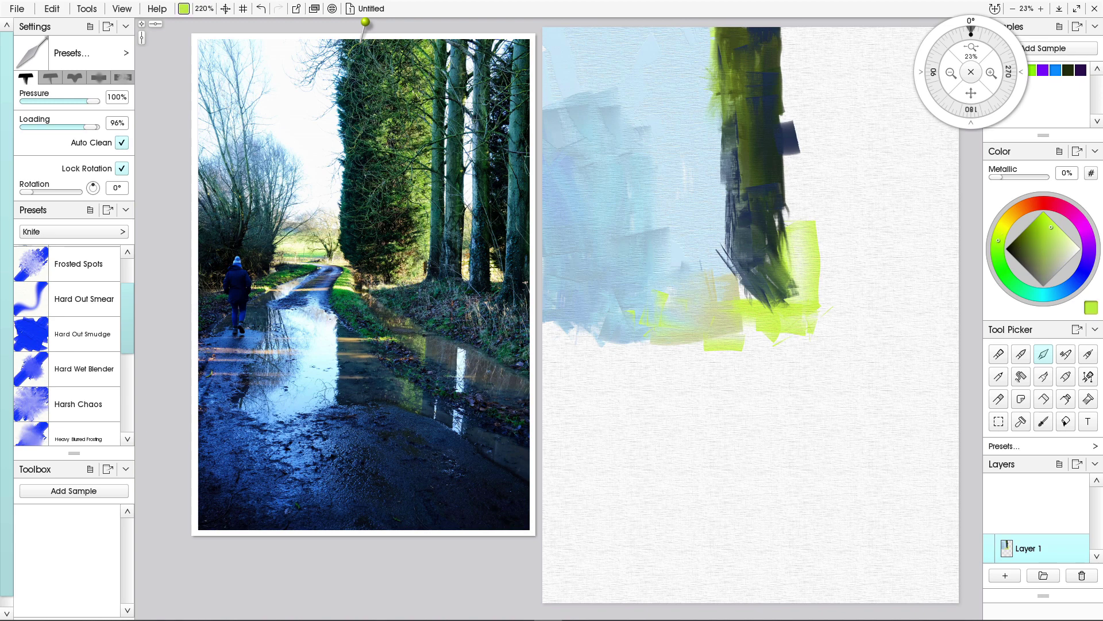
mouse_move(810, 172)
left_mouse_down()
mouse_move(773, 176)
mouse_move(805, 189)
mouse_move(783, 212)
mouse_move(807, 227)
mouse_move(799, 146)
mouse_move(809, 229)
left_mouse_up()
mouse_move(813, 144)
left_mouse_down()
mouse_move(813, 247)
mouse_move(778, 261)
mouse_move(788, 311)
mouse_move(767, 265)
mouse_move(776, 201)
left_mouse_up()
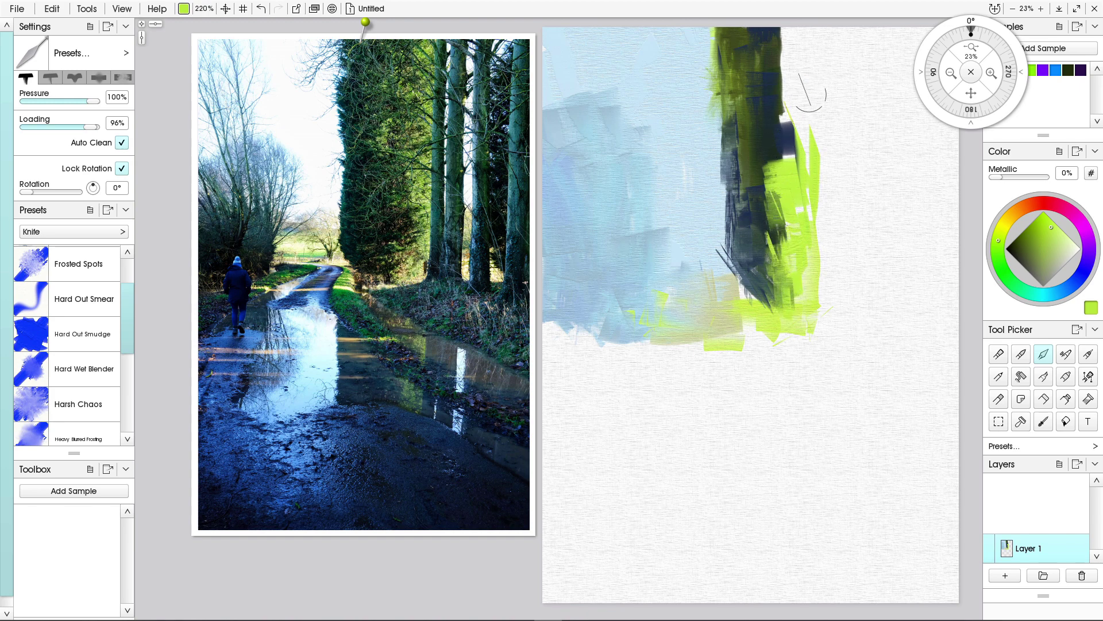
mouse_move(809, 102)
left_mouse_down()
mouse_move(790, 82)
mouse_move(775, 122)
mouse_move(797, 123)
mouse_move(799, 138)
mouse_move(791, 127)
mouse_move(802, 41)
mouse_move(769, 32)
left_mouse_up()
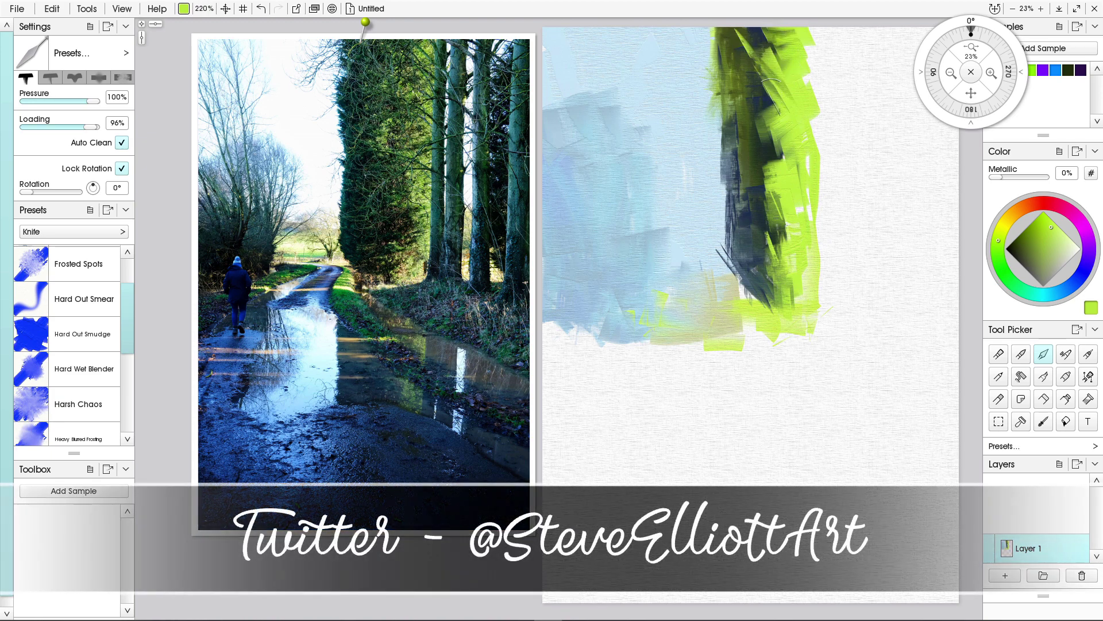
mouse_move(762, 50)
left_mouse_down()
mouse_move(785, 38)
mouse_move(770, 37)
left_mouse_up()
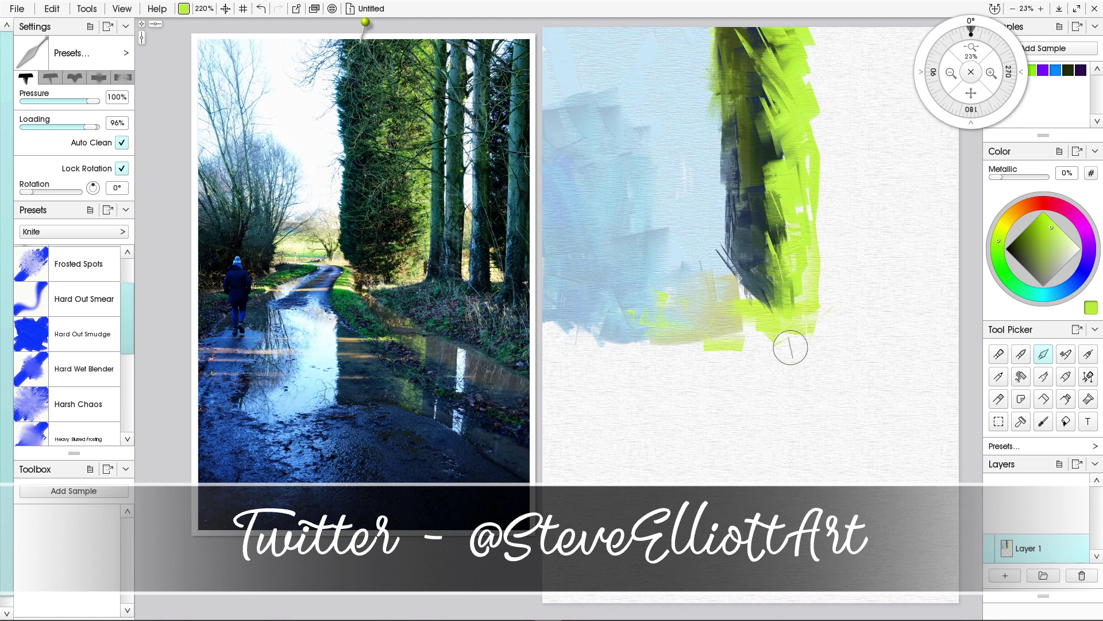
Paint pale khaki-yellow strokes along the base of the lime patch, extending across to the lower edge of the blue area.
mouse_move(786, 314)
left_mouse_down()
mouse_move(757, 295)
mouse_move(743, 311)
mouse_move(767, 304)
mouse_move(748, 311)
mouse_move(787, 320)
mouse_move(807, 304)
mouse_move(755, 340)
mouse_move(821, 324)
mouse_move(826, 313)
mouse_move(730, 350)
mouse_move(754, 345)
mouse_move(707, 331)
mouse_move(715, 374)
mouse_move(734, 353)
mouse_move(672, 351)
mouse_move(706, 344)
mouse_move(648, 344)
mouse_move(596, 324)
mouse_move(603, 346)
mouse_move(674, 345)
mouse_move(586, 362)
mouse_move(609, 348)
mouse_move(676, 346)
left_mouse_up()
left_click(1002, 228)
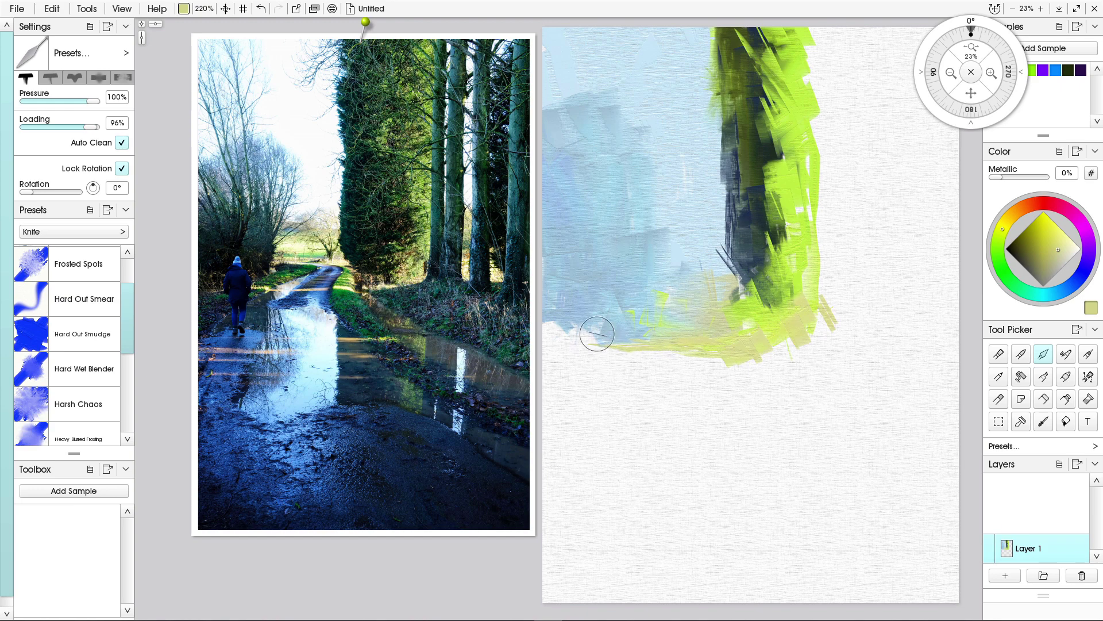
mouse_move(597, 334)
left_mouse_down()
mouse_move(601, 322)
mouse_move(627, 339)
left_mouse_up()
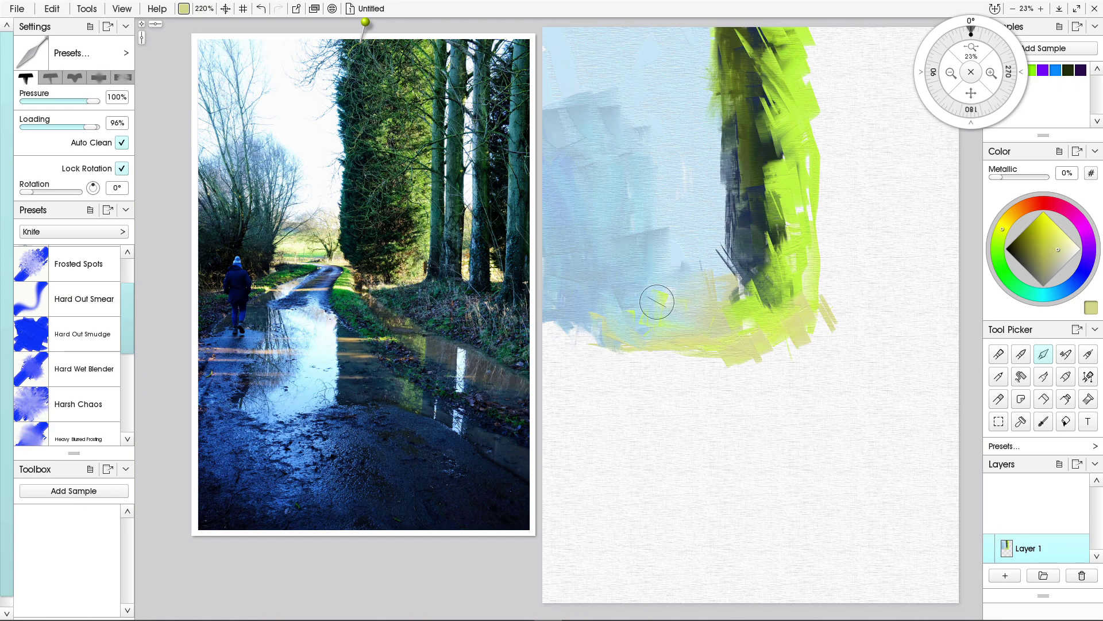
Choose a violet-blue and paint strokes in the lower blue area and down the lower half of the dark column.
left_click(1085, 270)
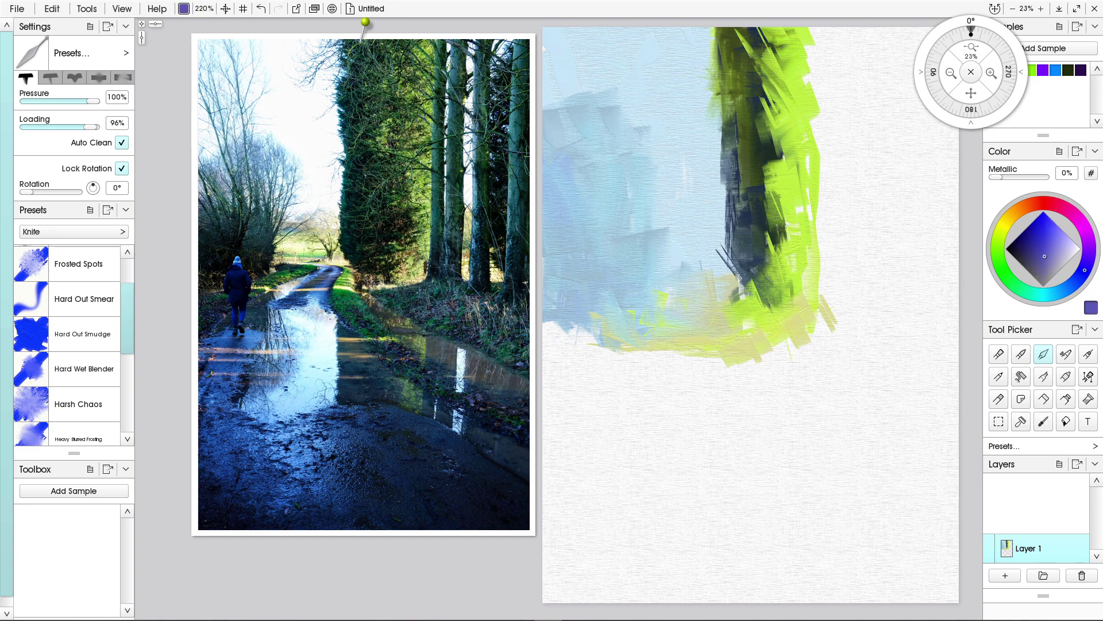
mouse_move(588, 265)
left_mouse_down()
mouse_move(584, 331)
mouse_move(601, 305)
mouse_move(611, 331)
left_mouse_up()
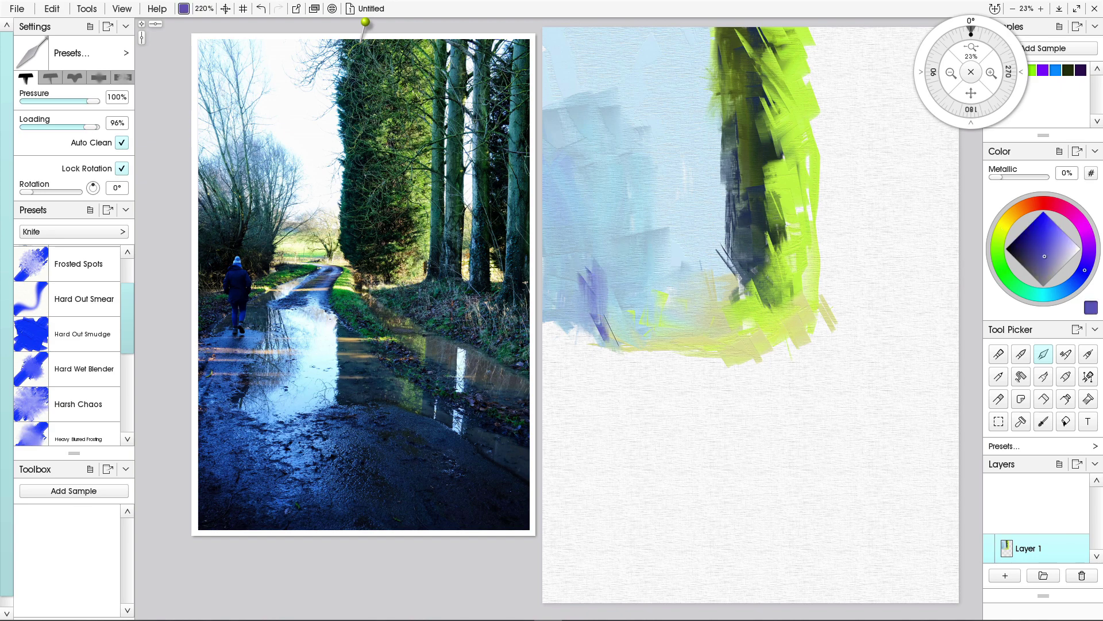
left_click_drag(747, 198, 761, 270)
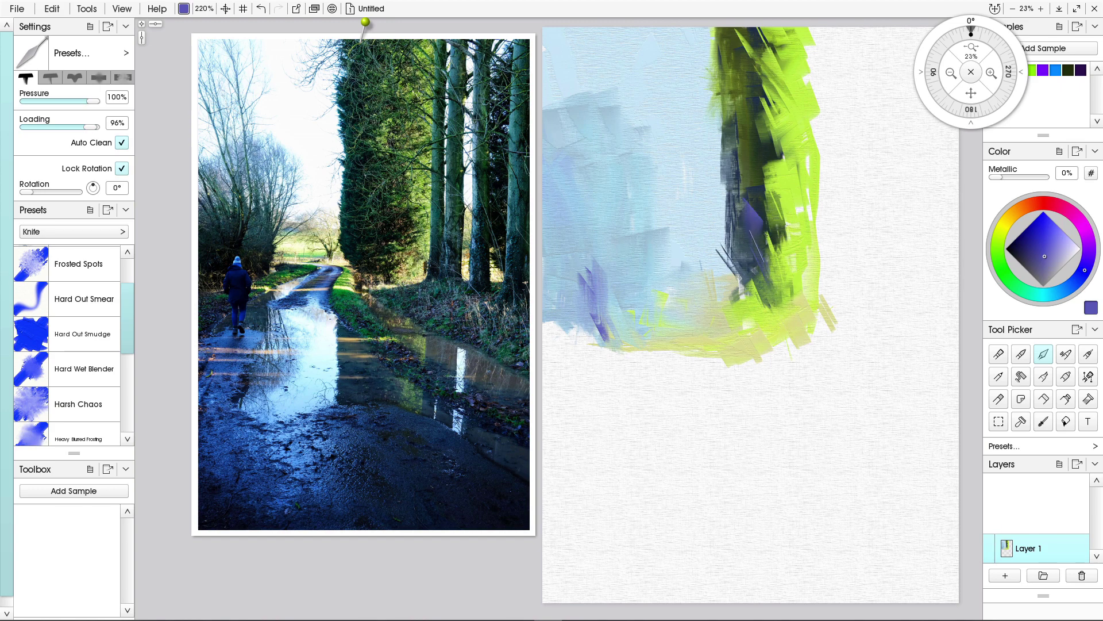
left_click_drag(748, 216, 740, 254)
mouse_move(734, 206)
left_mouse_down()
mouse_move(743, 147)
mouse_move(759, 256)
left_mouse_up()
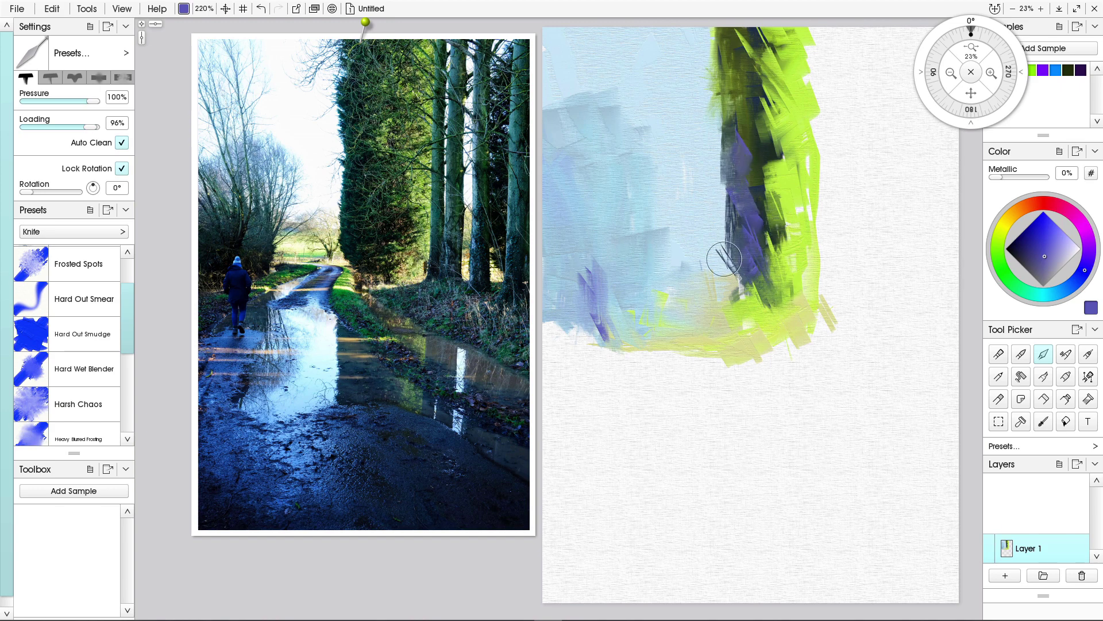
Turn off Auto Clean and blend the violet strokes in the dark column and in the lower blue area.
left_click(121, 142)
left_click_drag(743, 129, 748, 181)
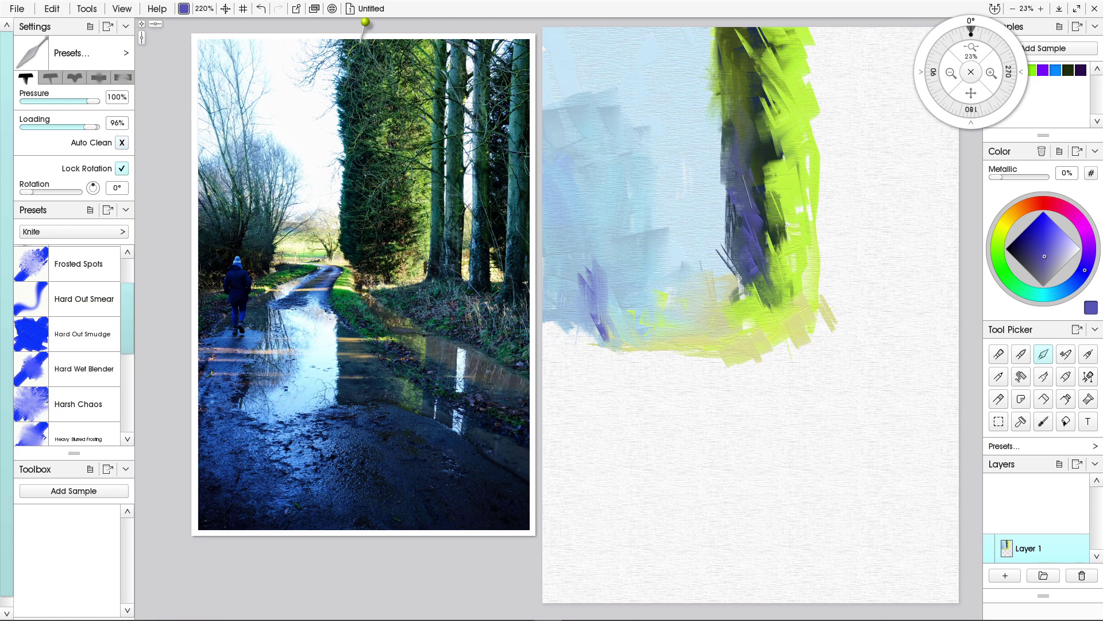
left_click_drag(754, 182, 760, 296)
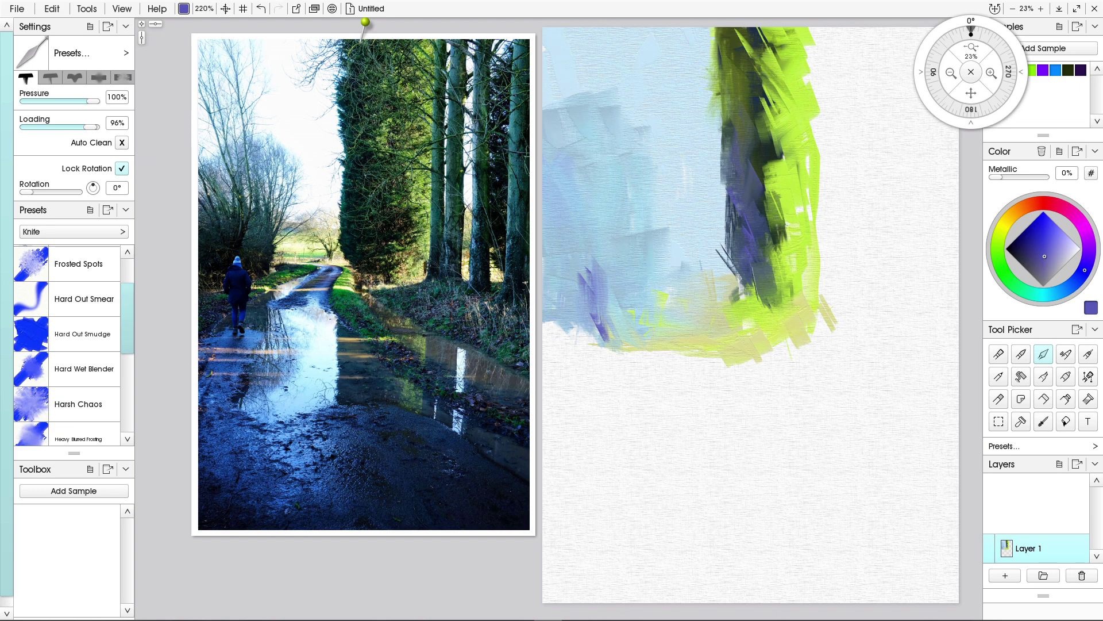
mouse_move(572, 291)
left_mouse_down()
mouse_move(610, 293)
mouse_move(618, 323)
mouse_move(606, 264)
left_mouse_up()
left_click_drag(622, 309, 638, 338)
mouse_move(615, 274)
left_mouse_down()
mouse_move(612, 325)
mouse_move(584, 268)
left_mouse_up()
Choose a darker muted violet and blend sweeping strokes through the blue area down to the pale yellow ground.
left_click(1032, 259)
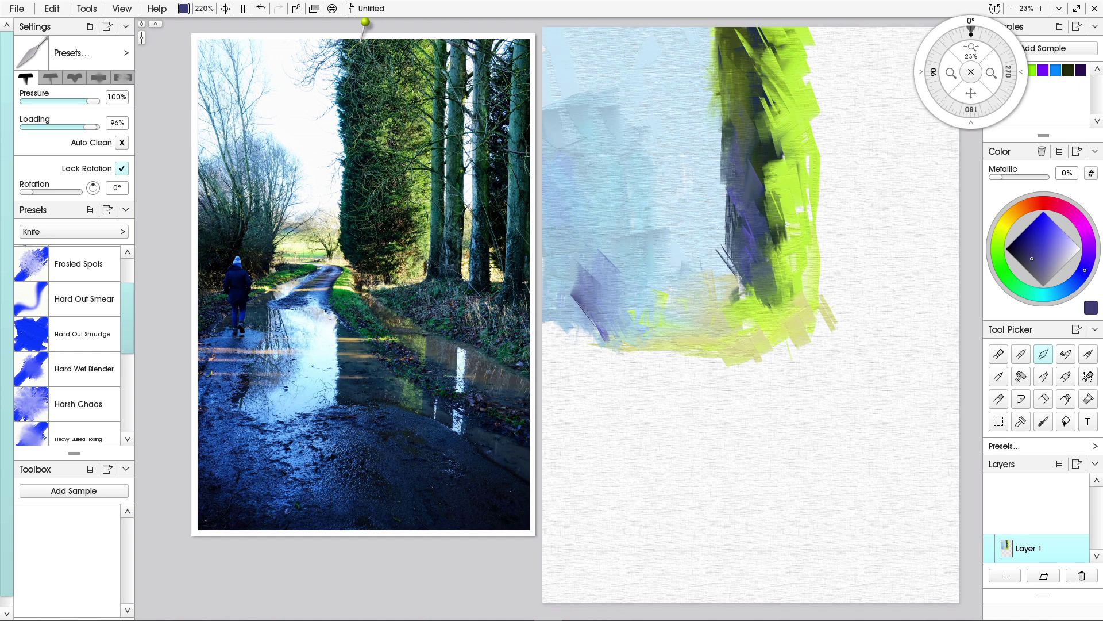
mouse_move(589, 318)
left_mouse_down()
mouse_move(562, 282)
mouse_move(557, 308)
mouse_move(581, 263)
left_mouse_up()
left_click_drag(556, 190, 601, 262)
mouse_move(625, 163)
left_mouse_down()
mouse_move(626, 263)
mouse_move(649, 219)
mouse_move(637, 271)
mouse_move(654, 278)
mouse_move(640, 296)
mouse_move(653, 347)
mouse_move(620, 340)
mouse_move(684, 347)
left_mouse_up()
Paint grey-green vertical strokes along the lime column's outer edge up to the canvas's top, and blend where dark and lime meet.
left_click_drag(826, 71, 833, 202)
left_click_drag(826, 127, 827, 206)
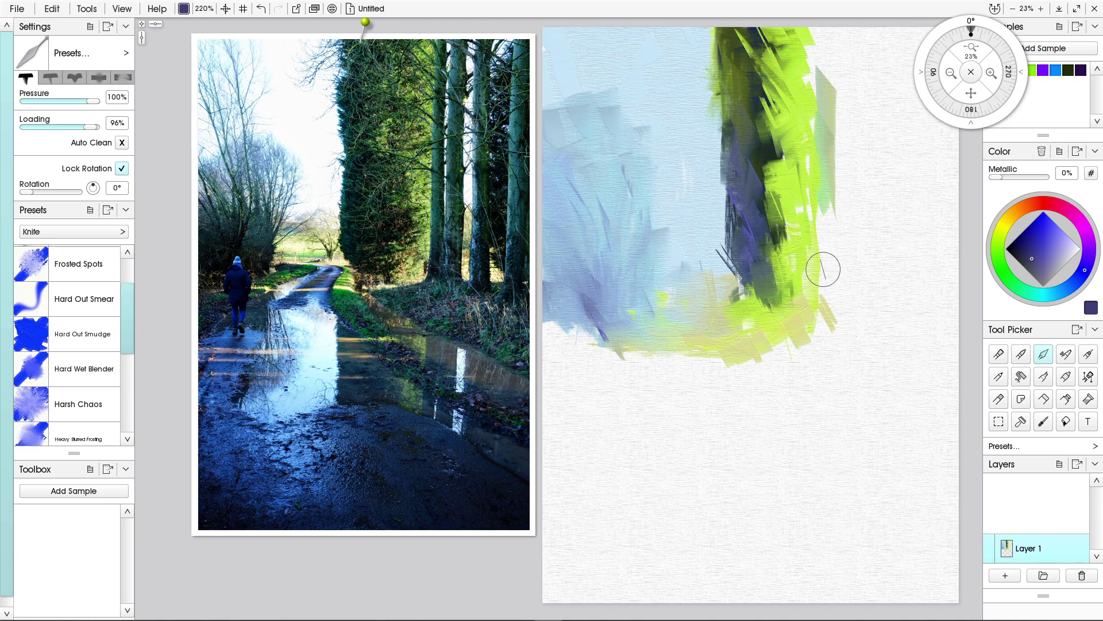
mouse_move(762, 43)
left_mouse_down()
mouse_move(779, 135)
mouse_move(768, 183)
mouse_move(780, 118)
mouse_move(774, 189)
left_mouse_up()
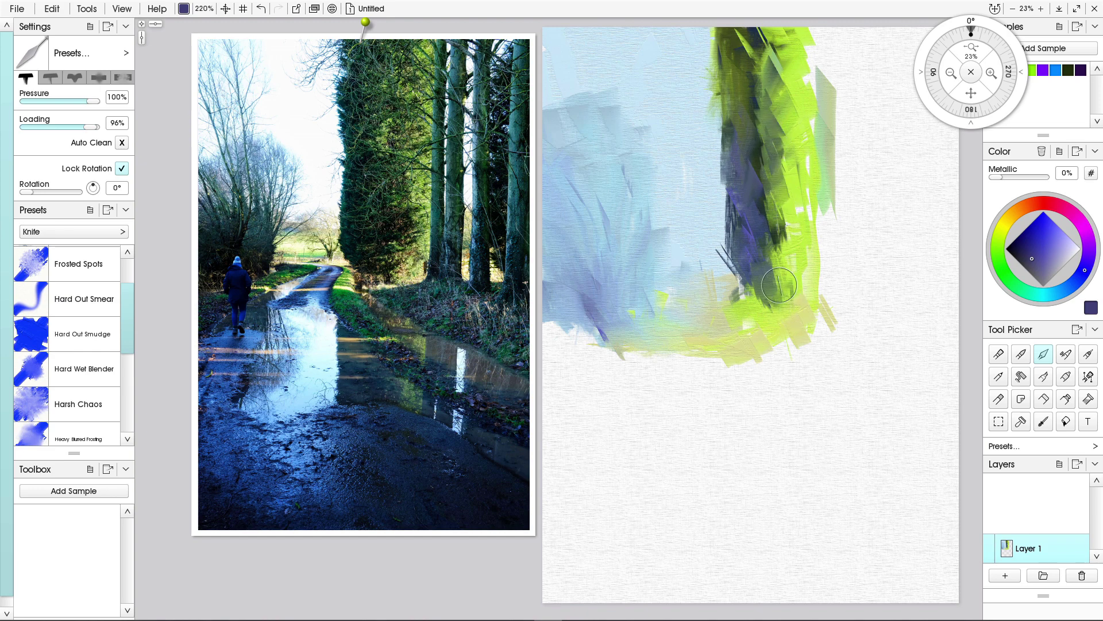
left_click_drag(772, 35, 765, 22)
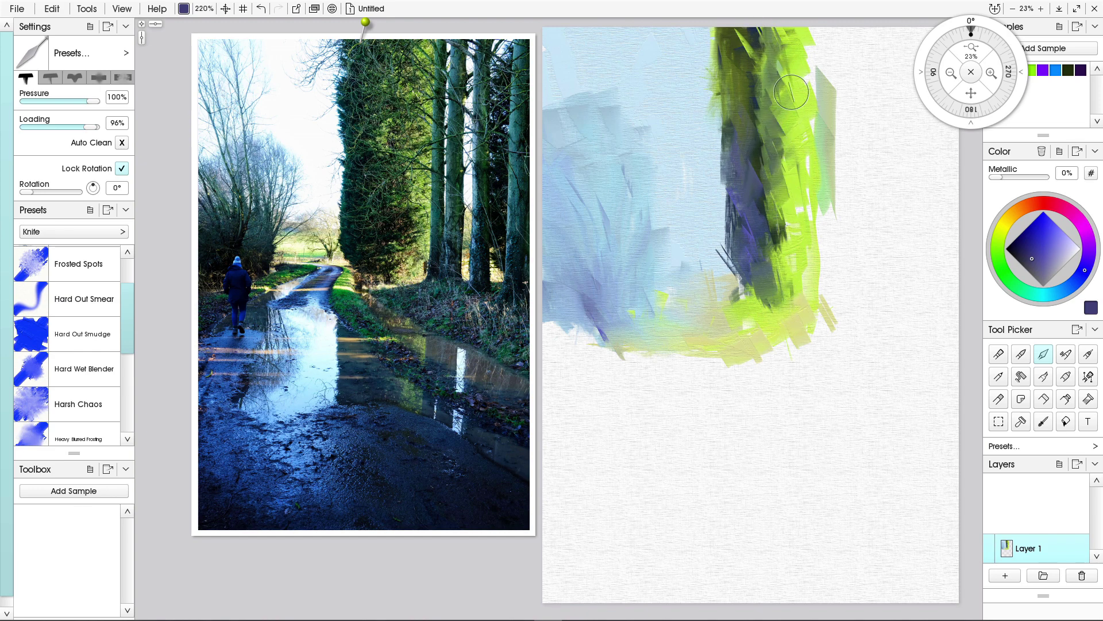
left_click_drag(824, 27, 823, 128)
left_click_drag(828, 29, 833, 121)
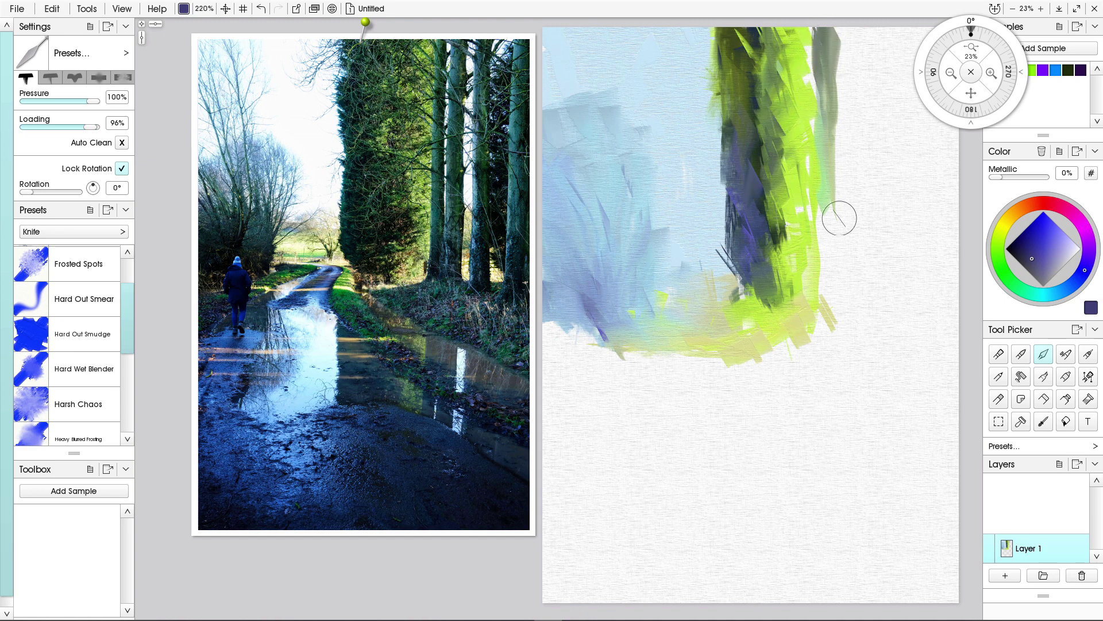
Extend the grey trunk beside the lime column downward with overlapping vertical strokes, ending just below the yellow-green ground.
left_click(835, 247)
left_click_drag(823, 207, 829, 261)
left_click_drag(832, 187, 837, 260)
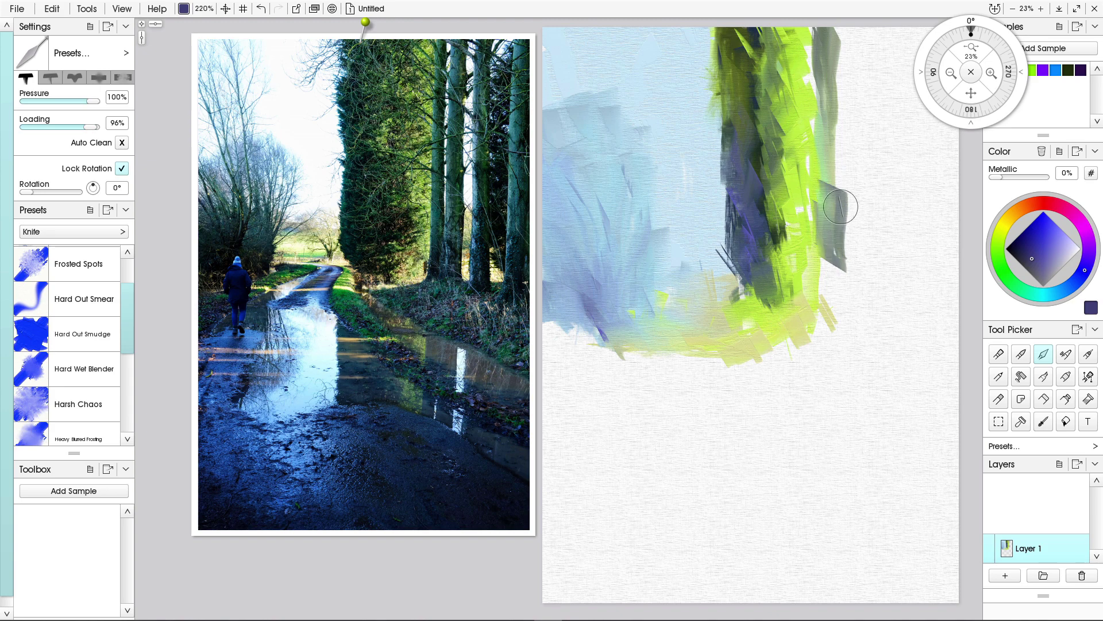
left_click_drag(842, 121, 840, 192)
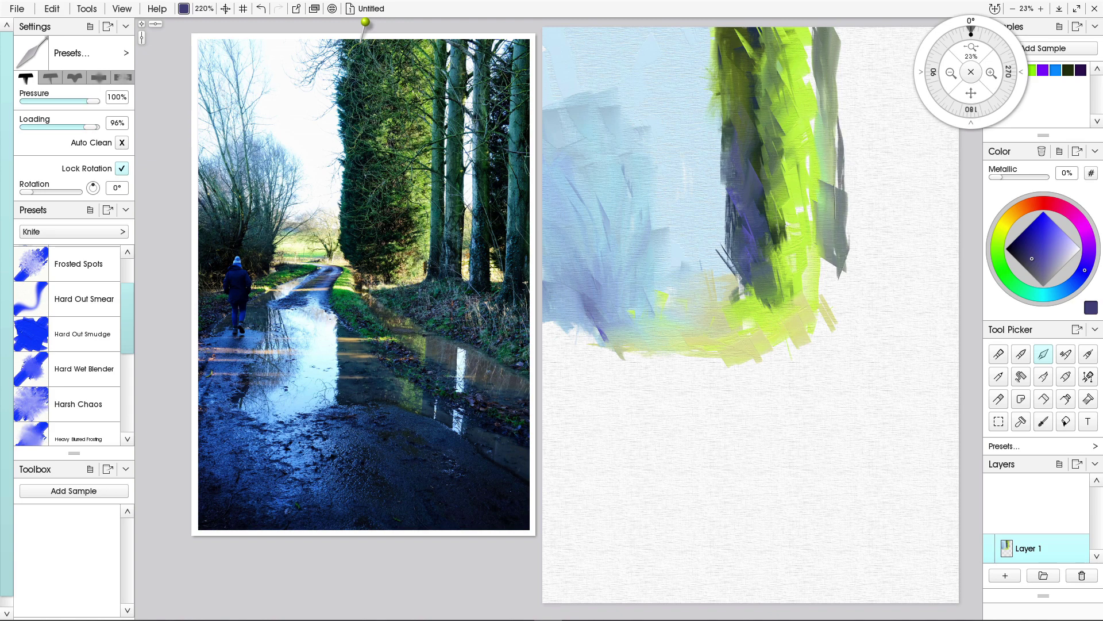
left_click_drag(836, 245, 844, 332)
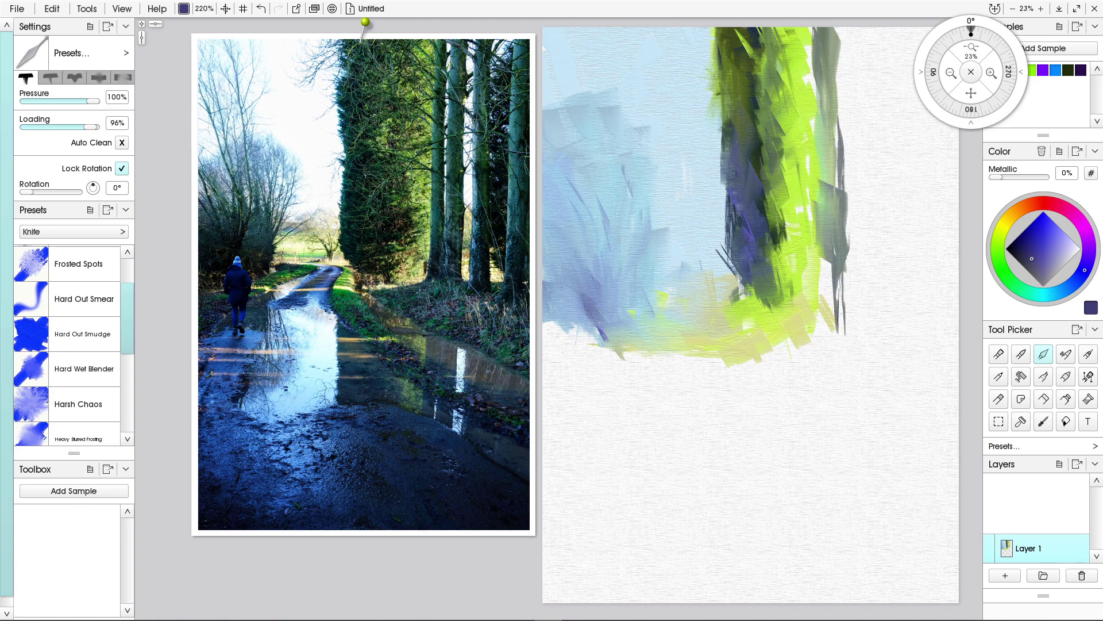
left_click_drag(843, 265, 844, 361)
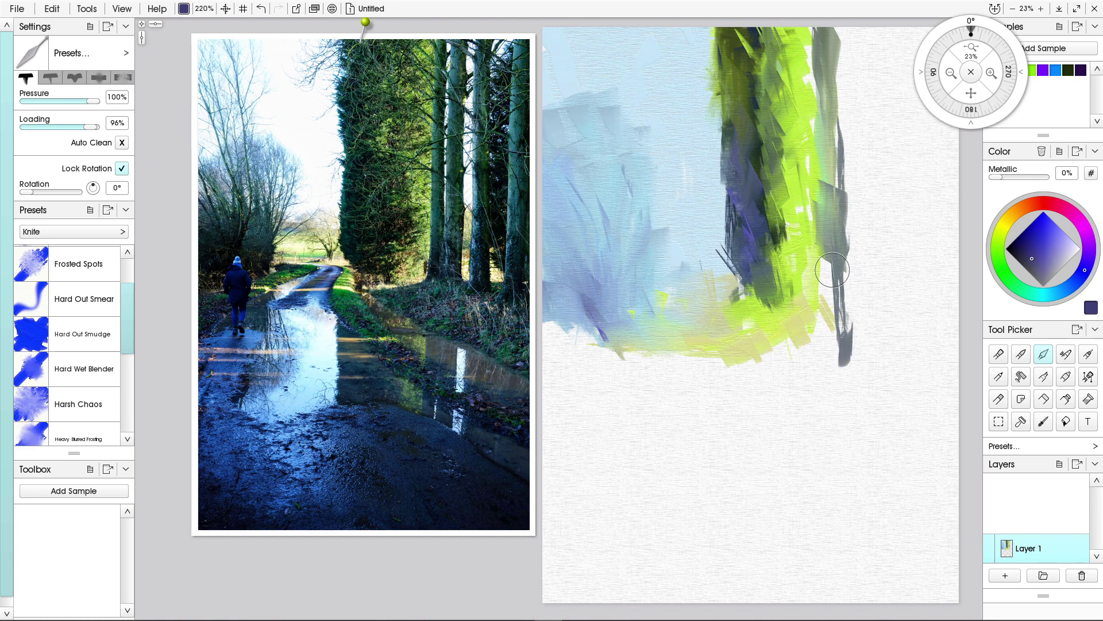
Choose a muted olive green and blend vertical strokes down the grey trunk beside the lime column.
left_click(999, 234)
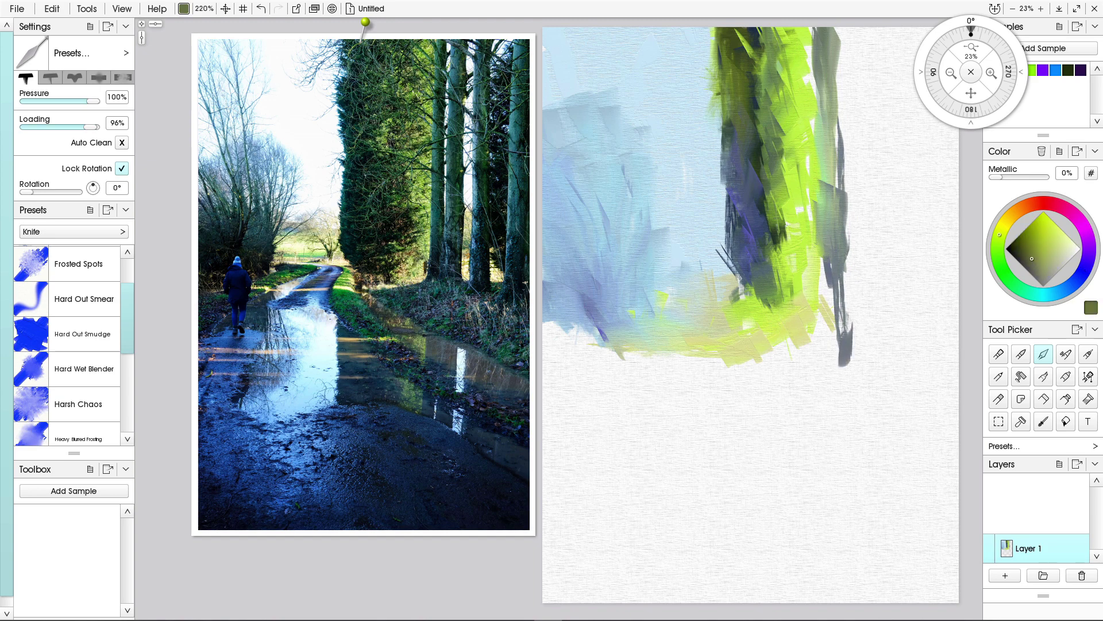
left_click_drag(828, 250, 828, 298)
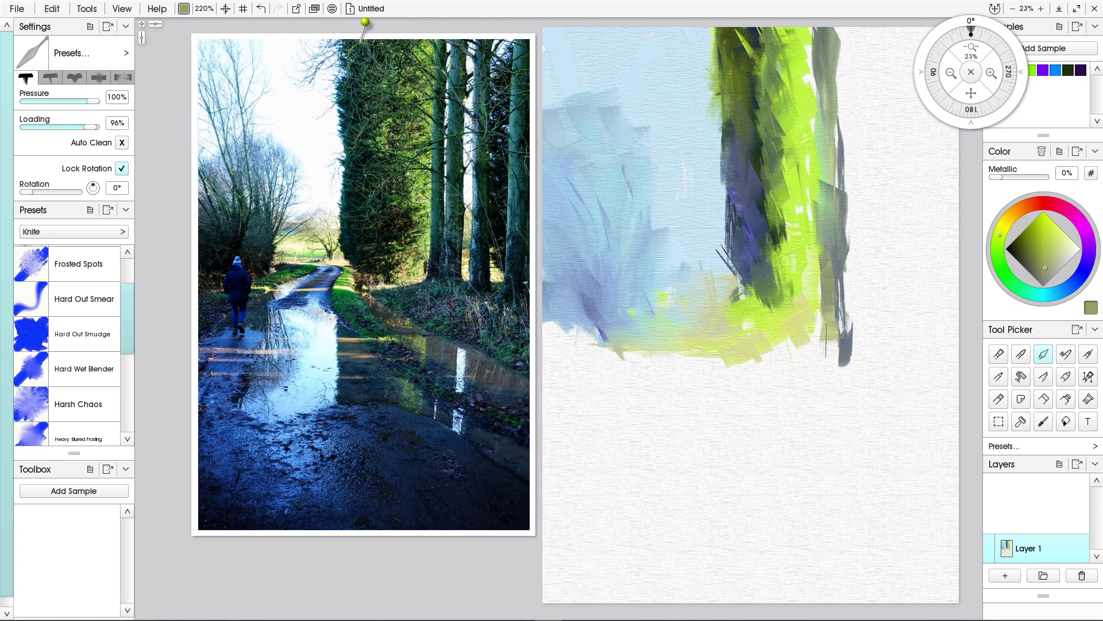
left_click_drag(827, 168, 818, 134)
left_click_drag(825, 36, 832, 145)
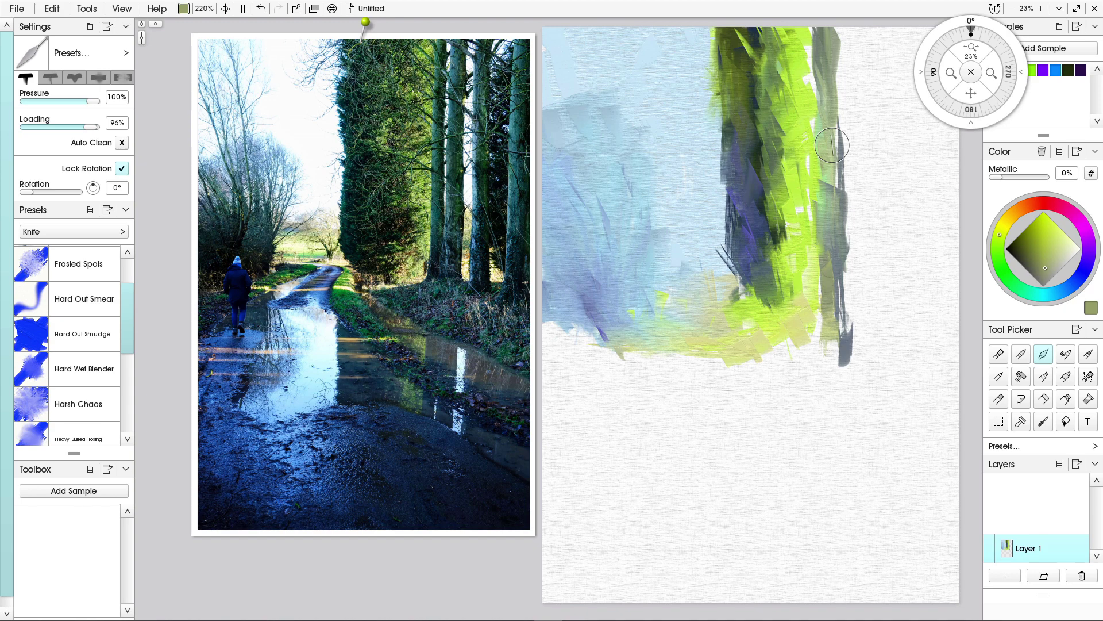
Switch to a muted teal and layer short vertical strokes over the middle and upper part of the grey-green trunk.
left_click(1041, 295)
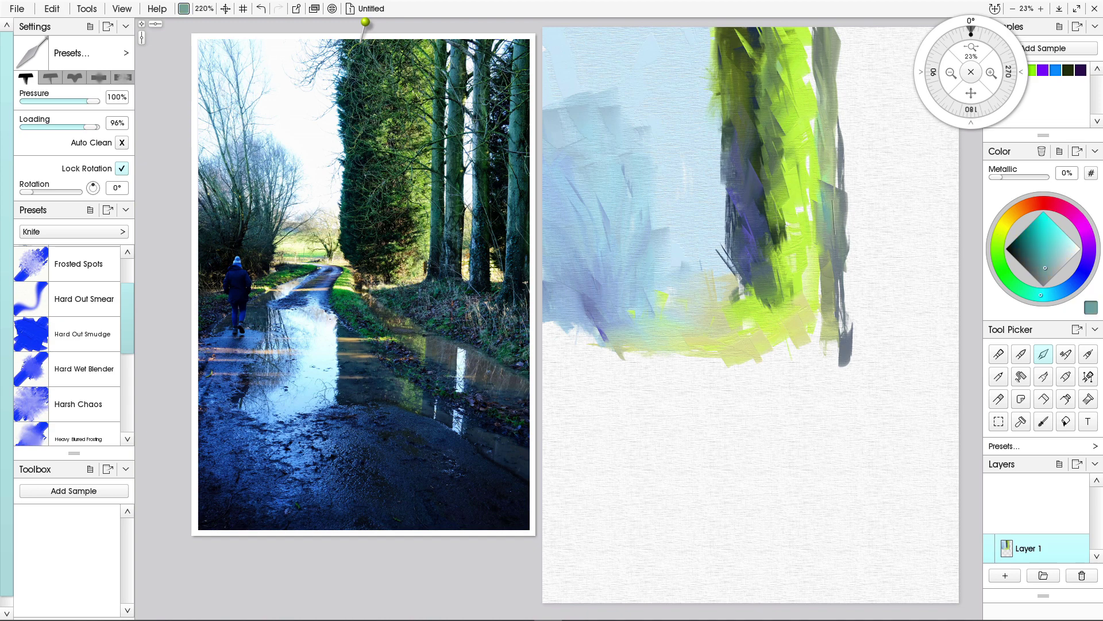
left_click_drag(828, 237, 822, 247)
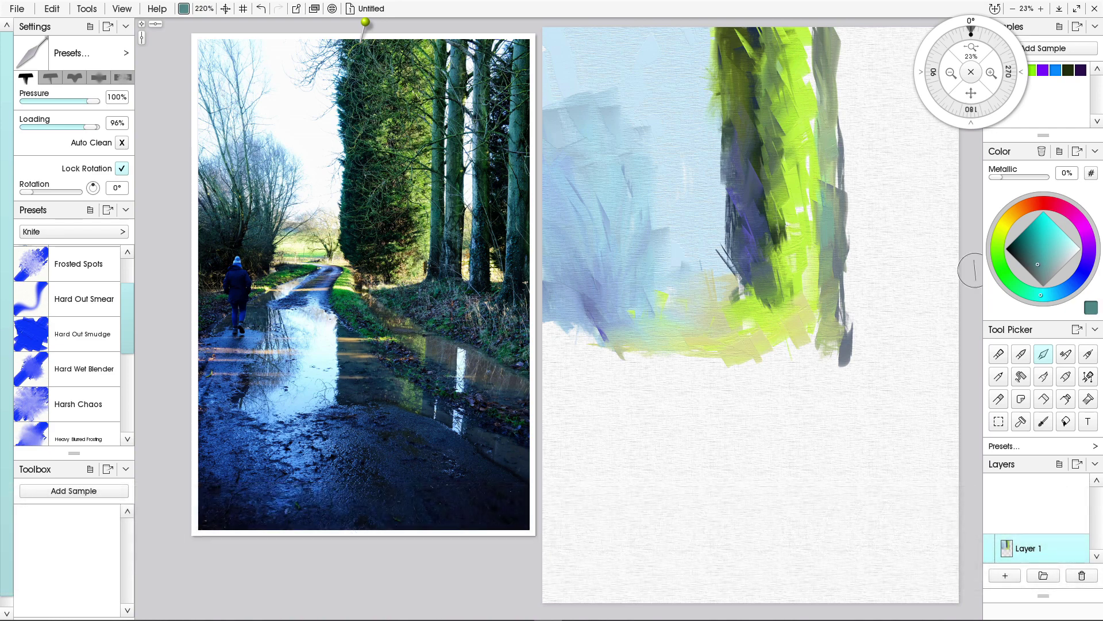
left_click_drag(825, 140, 822, 80)
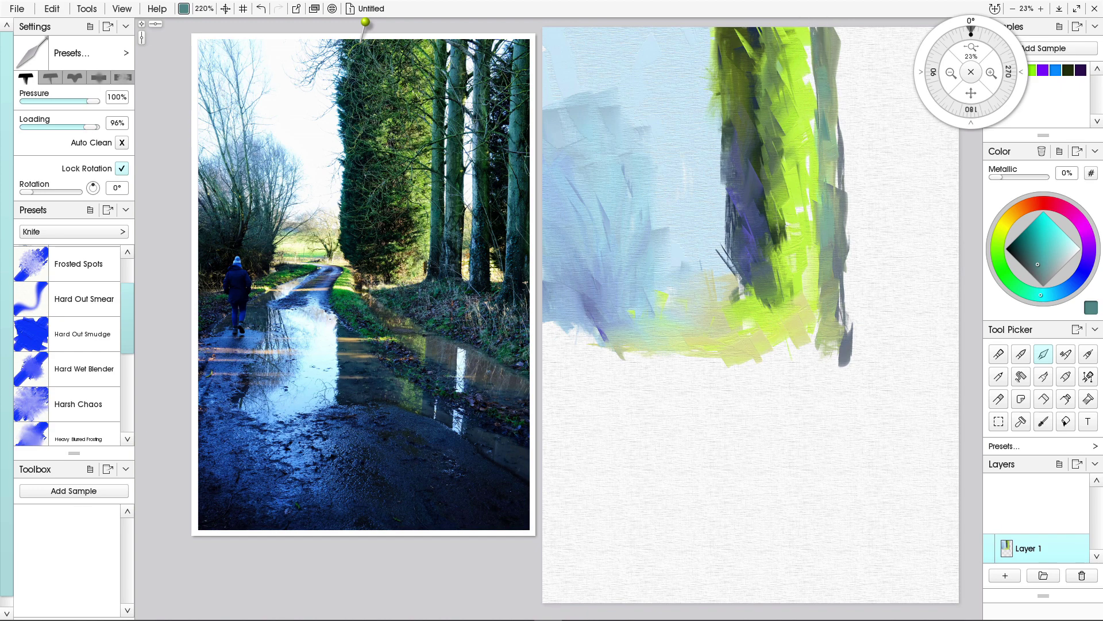
left_click_drag(827, 143, 840, 100)
Paint a second teal trunk from the canvas's top to just below the ground line, with Lock Rotation off and a knife size of 154%.
left_click_drag(859, 31, 864, 149)
left_click(121, 168)
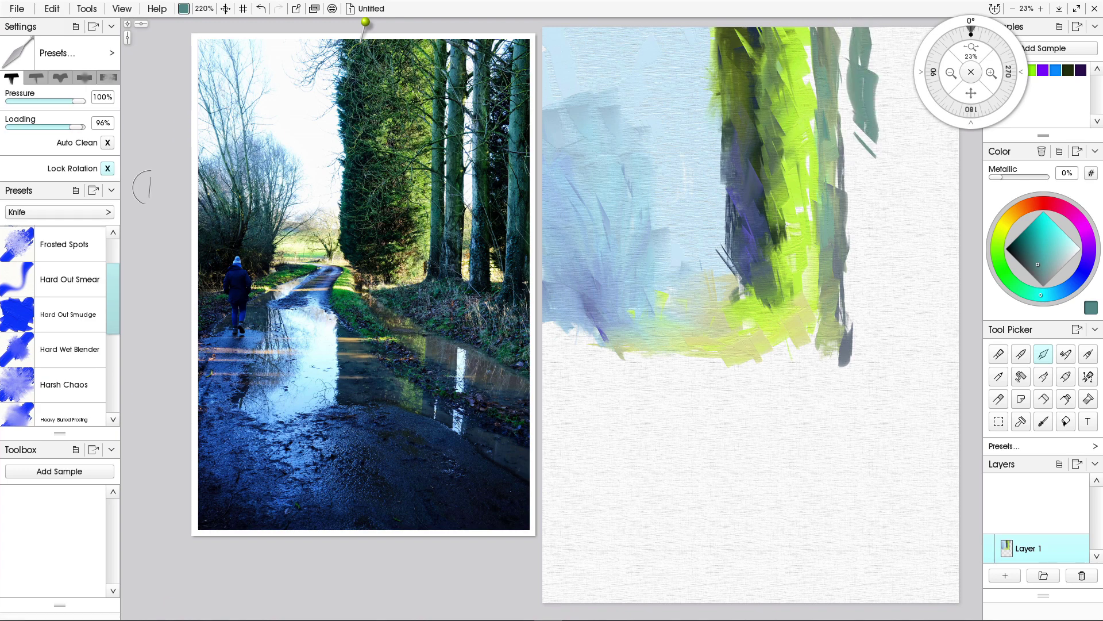
left_click_drag(882, 86, 874, 199)
left_click_drag(865, 28, 876, 61)
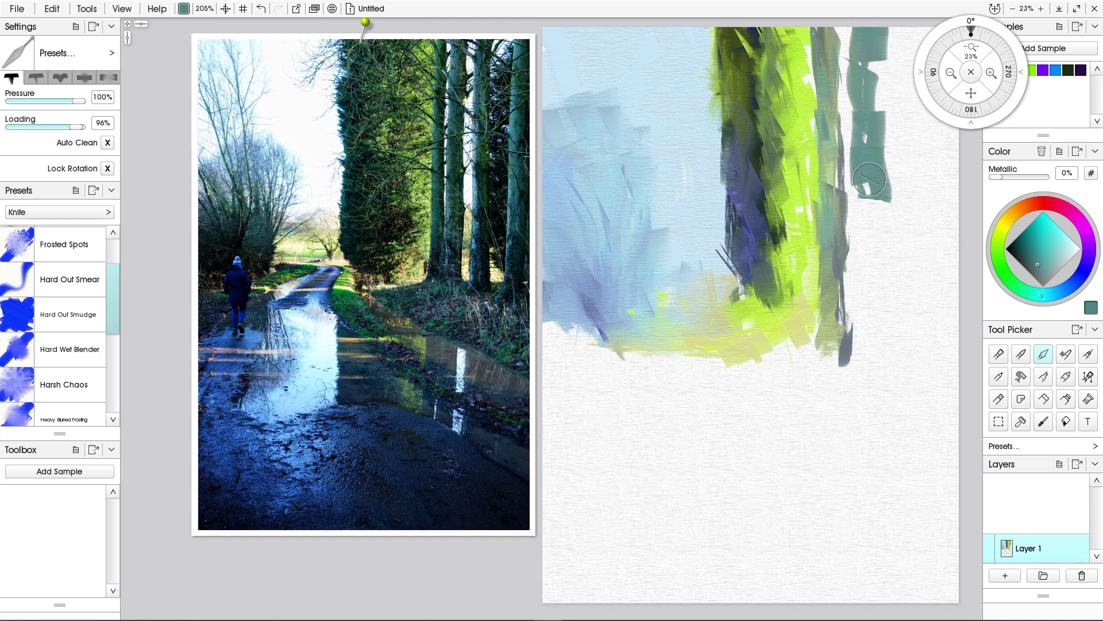
left_click_drag(869, 179, 867, 187, "shift")
left_click_drag(875, 198, 878, 340)
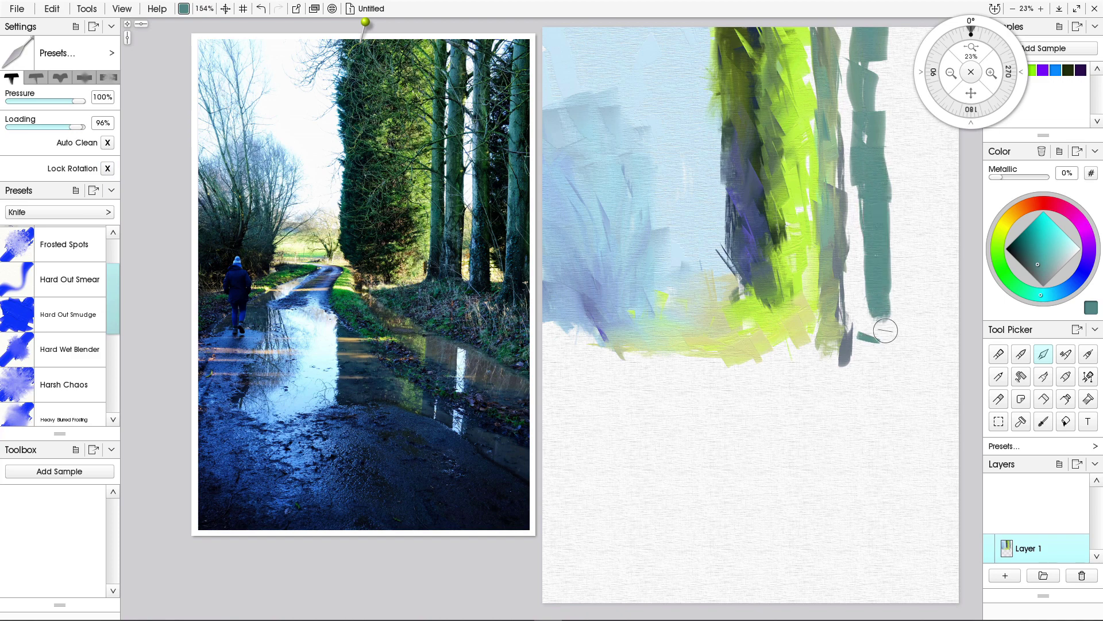
left_click_drag(866, 300, 883, 355)
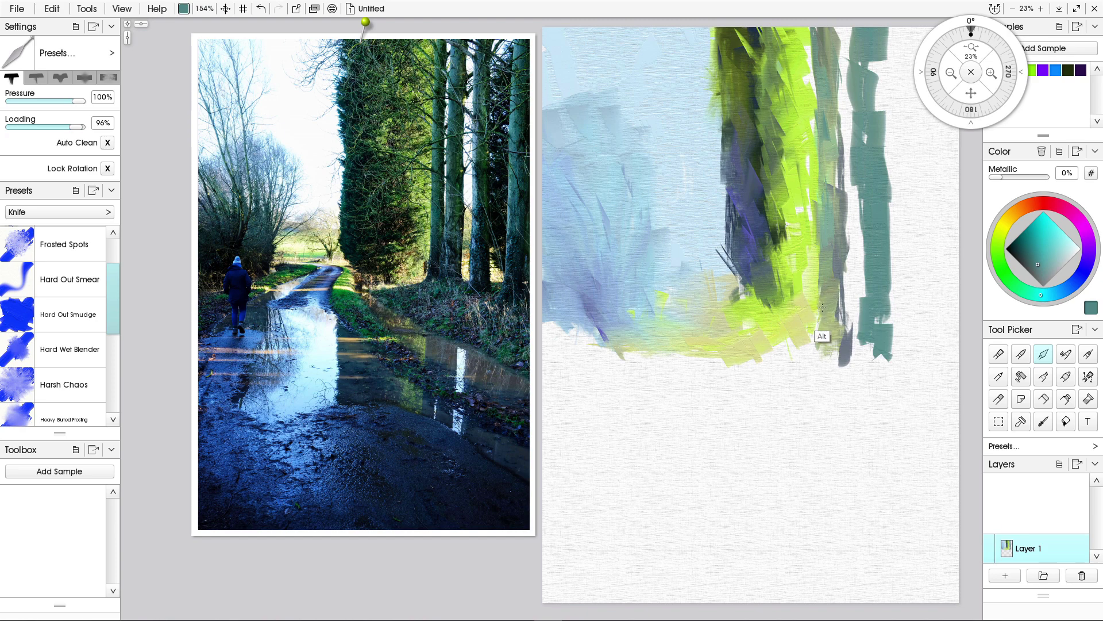
Sample grey-greens from the first trunk and blend them over the second trunk, turning Auto Clean on for the upper and base strokes.
left_click(828, 329, "alt")
left_click_drag(871, 280, 875, 319)
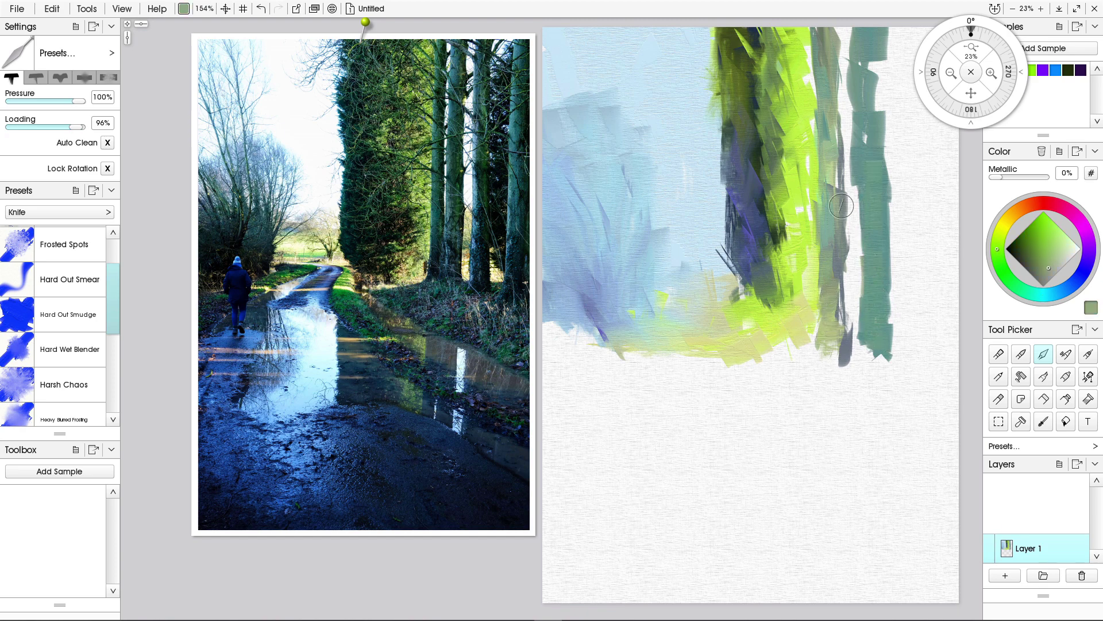
left_click(832, 171, "alt")
left_click_drag(869, 140, 870, 189)
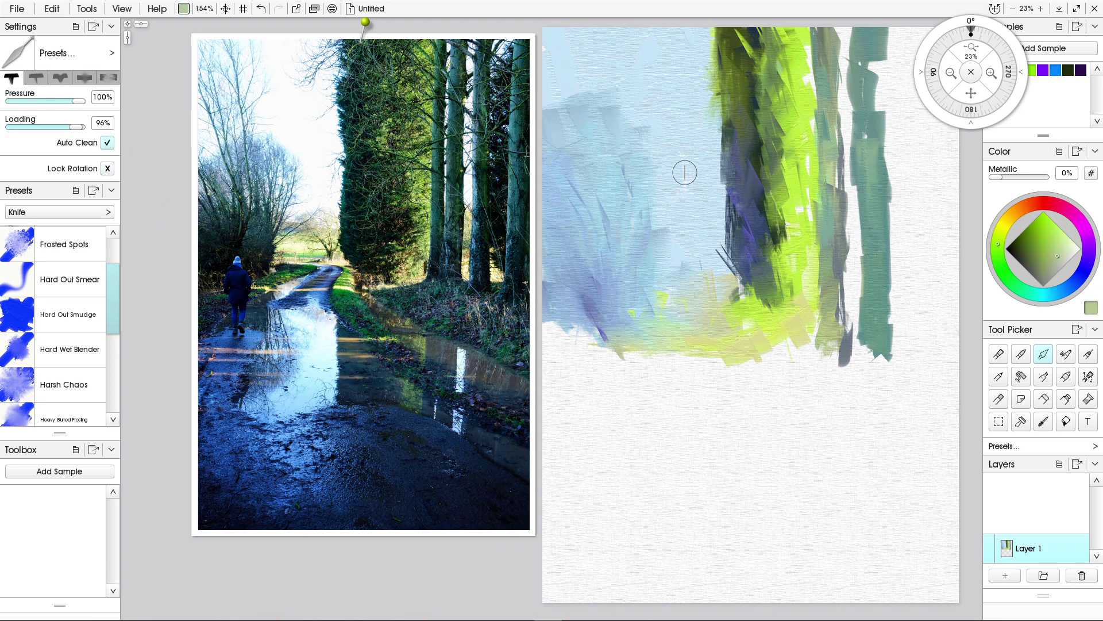
mouse_move(867, 89)
left_mouse_down()
mouse_move(866, 23)
mouse_move(878, 113)
mouse_move(880, 54)
mouse_move(874, 142)
left_mouse_up()
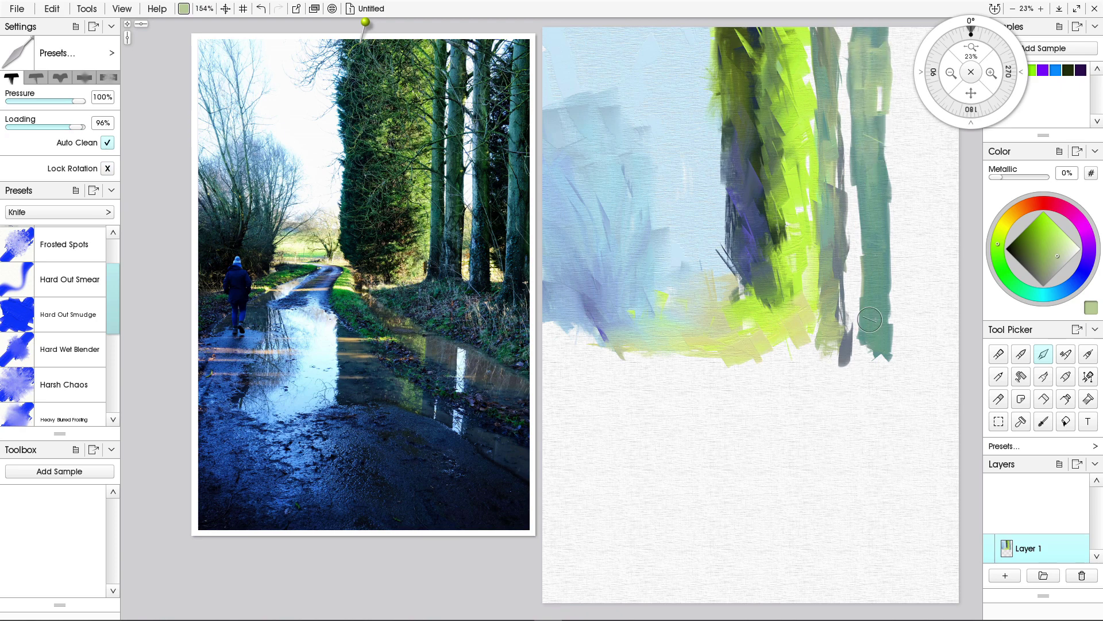
mouse_move(870, 320)
left_mouse_down()
mouse_move(868, 355)
mouse_move(885, 362)
mouse_move(877, 347)
mouse_move(889, 368)
mouse_move(844, 300)
mouse_move(848, 346)
left_mouse_up()
Sample the first trunk's grey-green and blend strokes across the gap between the trunk bases and out along the second trunk's foot.
left_click(839, 285, "alt")
left_click_drag(843, 261, 847, 342)
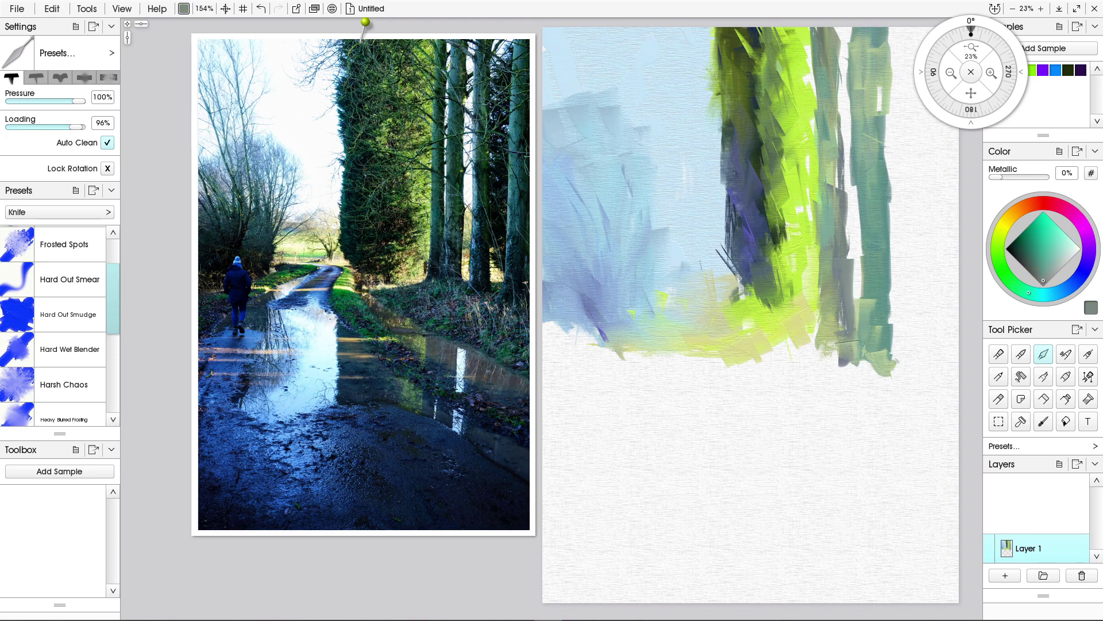
left_click_drag(856, 299, 864, 350)
left_click_drag(865, 276, 873, 348)
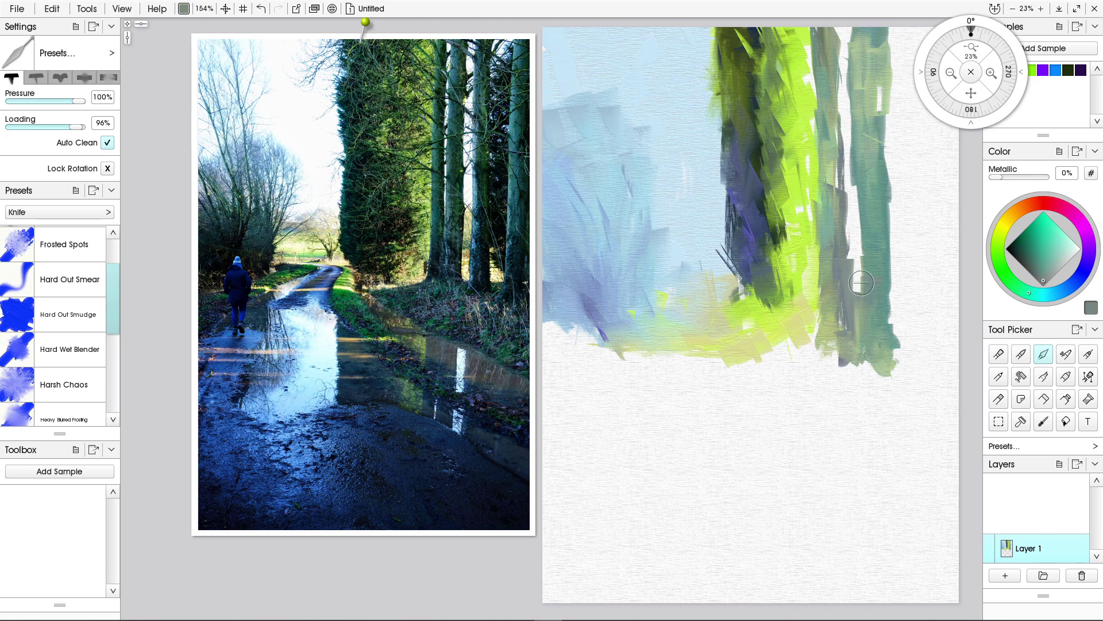
left_click_drag(862, 232, 863, 295)
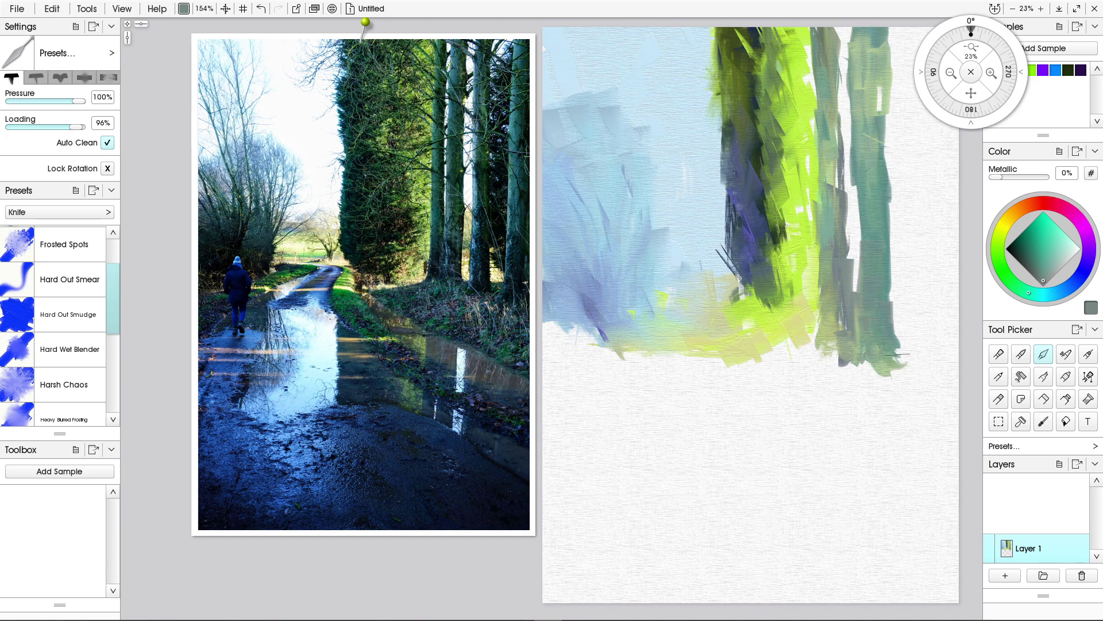
left_click_drag(902, 359, 919, 363)
scroll(721, 400, "down", 3)
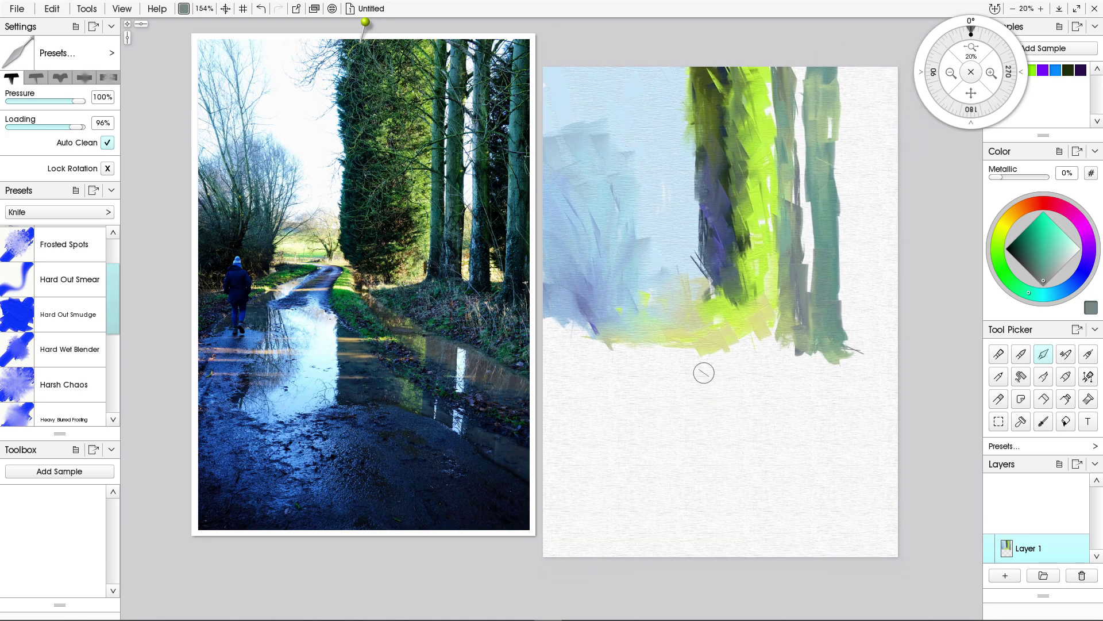
left_click_drag(823, 343, 835, 373)
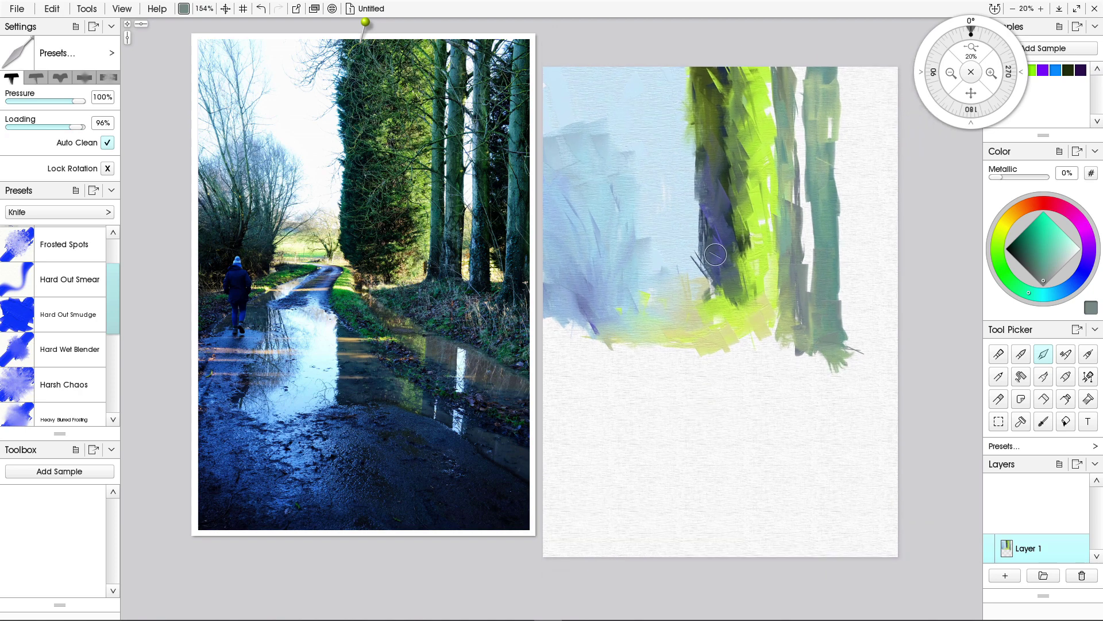
Extend the dark column's base, and shade the lower halves of both trunks with its sampled blue-violet.
left_click_drag(716, 254, 709, 288)
left_click(717, 237, "alt")
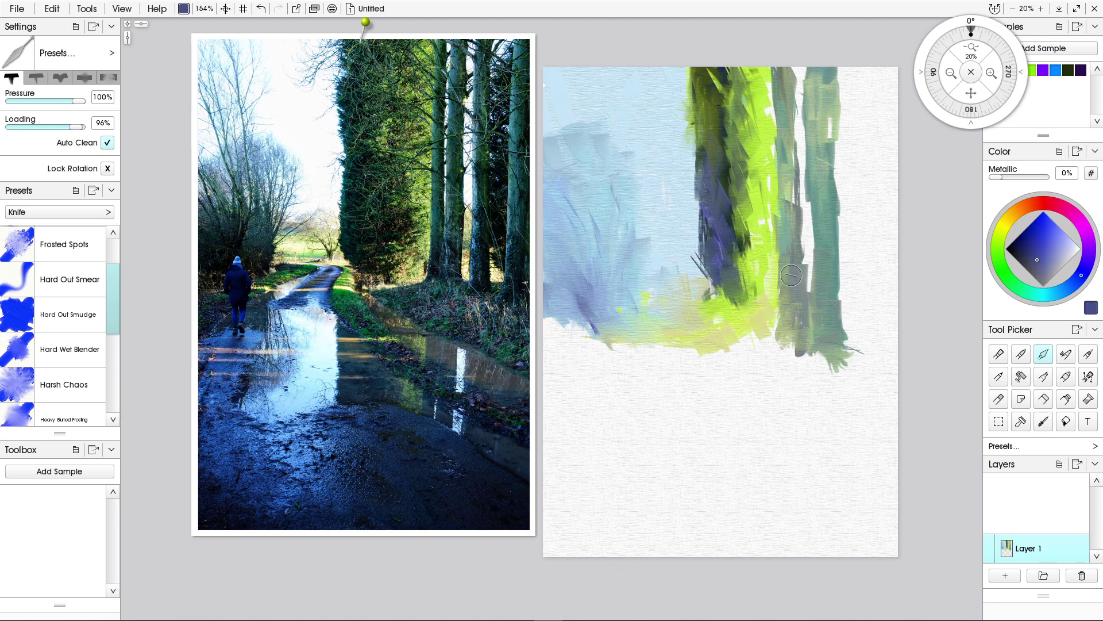
mouse_move(791, 276)
left_mouse_down()
mouse_move(804, 334)
mouse_move(799, 243)
mouse_move(796, 324)
mouse_move(821, 294)
left_mouse_up()
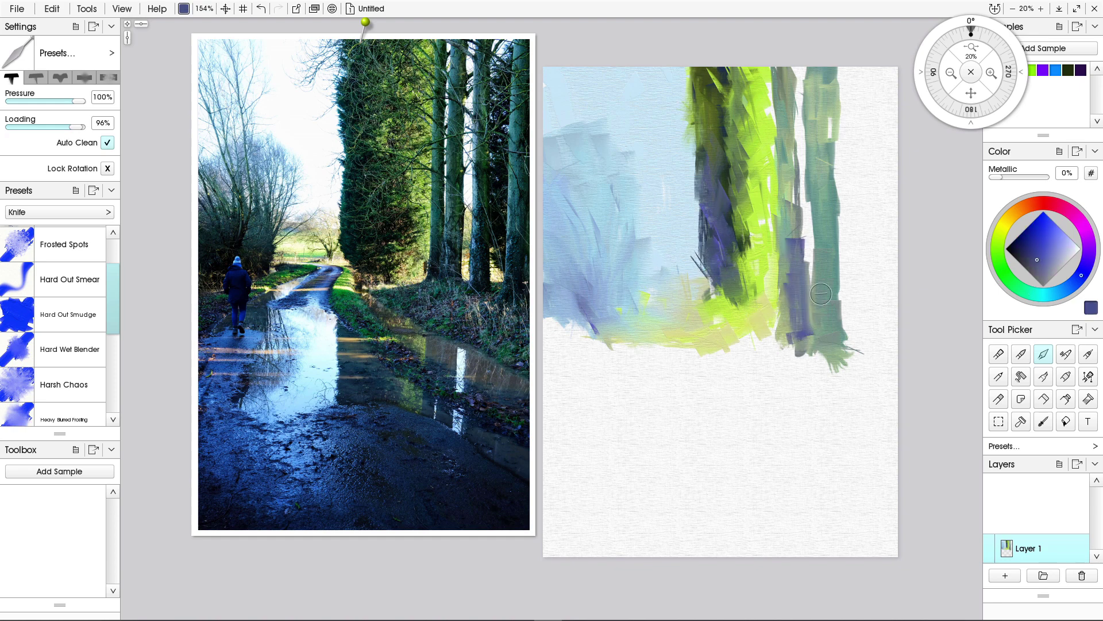
mouse_move(834, 338)
left_mouse_down()
mouse_move(828, 256)
mouse_move(832, 319)
left_mouse_up()
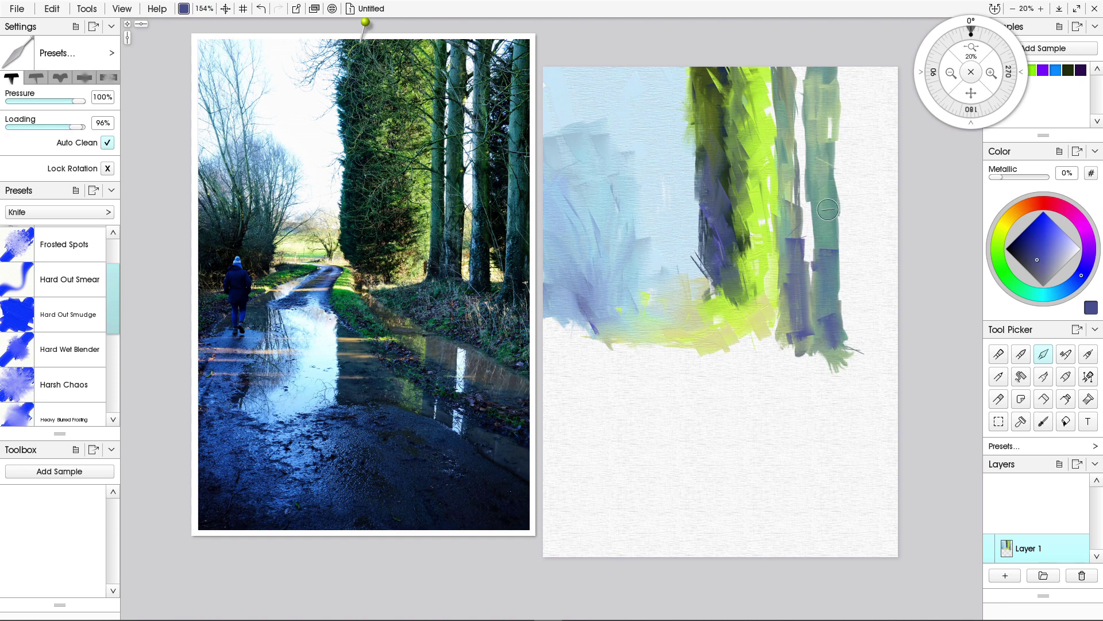
Paint a blue-violet band along the ground line from the canvas's outer edge under the trunks to the pale ground, turning Lock Rotation on.
mouse_move(827, 210)
left_mouse_down()
mouse_move(834, 330)
mouse_move(816, 328)
mouse_move(836, 341)
mouse_move(891, 338)
mouse_move(815, 347)
mouse_move(790, 323)
mouse_move(736, 348)
left_mouse_up()
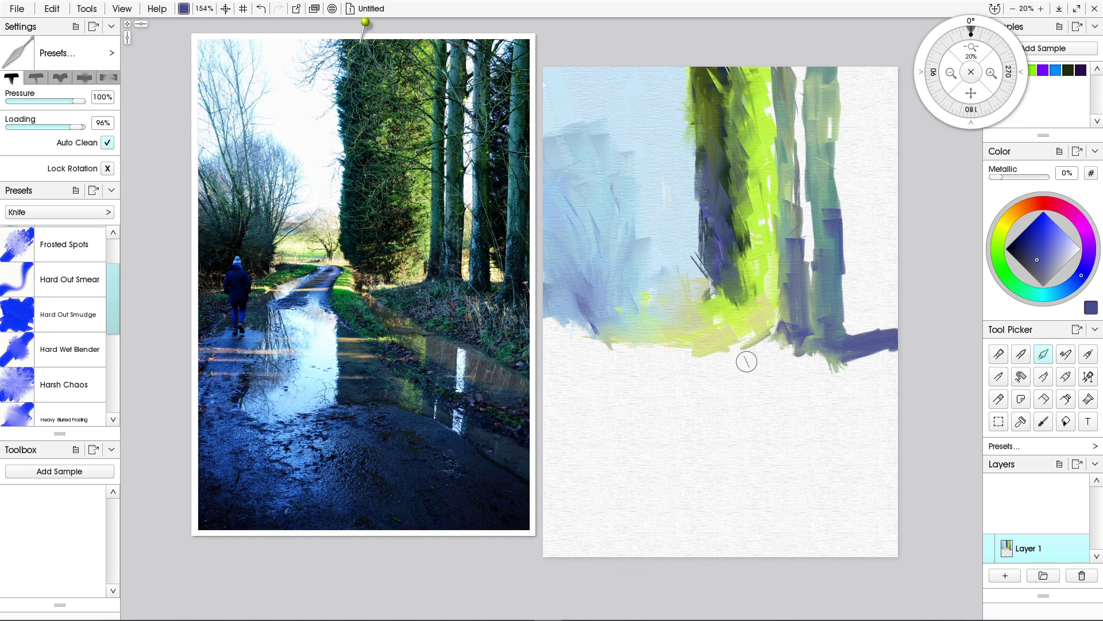
mouse_move(792, 320)
left_mouse_down()
mouse_move(750, 351)
mouse_move(764, 340)
mouse_move(731, 349)
left_mouse_up()
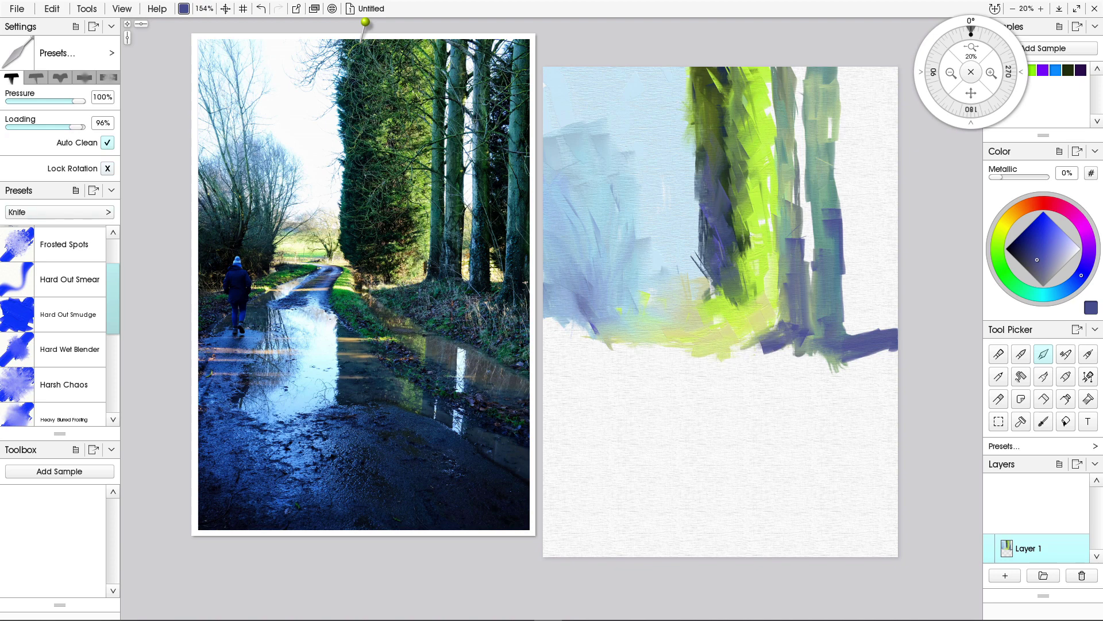
left_click(107, 168)
mouse_move(670, 356)
left_mouse_down()
mouse_move(609, 349)
mouse_move(684, 355)
mouse_move(572, 336)
left_mouse_up()
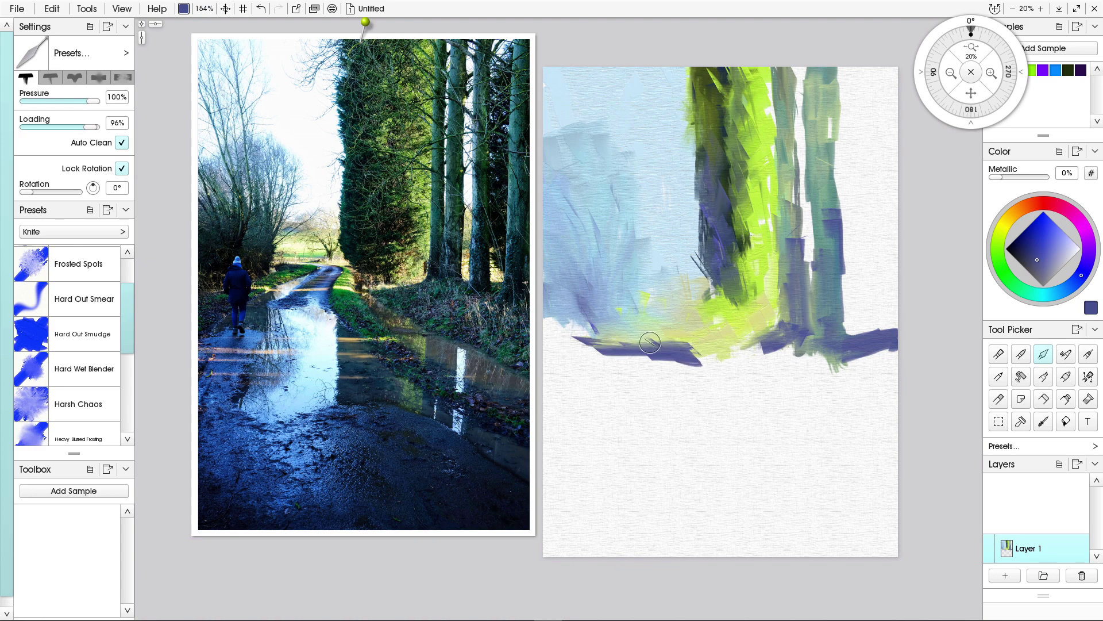
left_click_drag(773, 344, 705, 351)
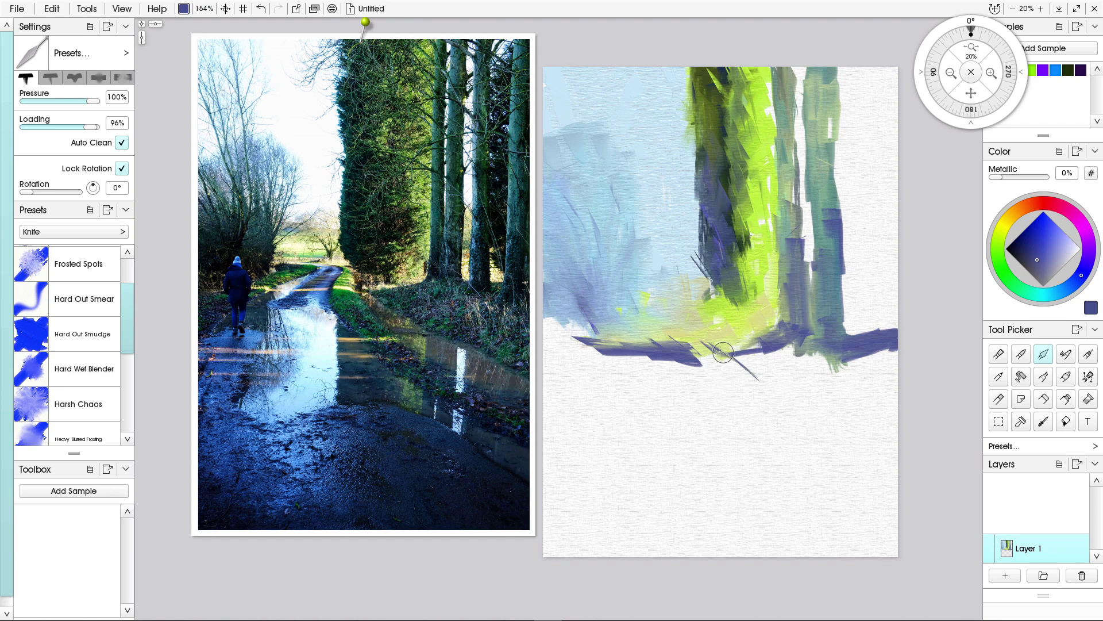
Paint the path's edge as thin blue-violet strokes curving from the ground line down towards the canvas's lower right corner.
mouse_move(716, 356)
left_mouse_down()
mouse_move(757, 415)
mouse_move(727, 373)
left_mouse_up()
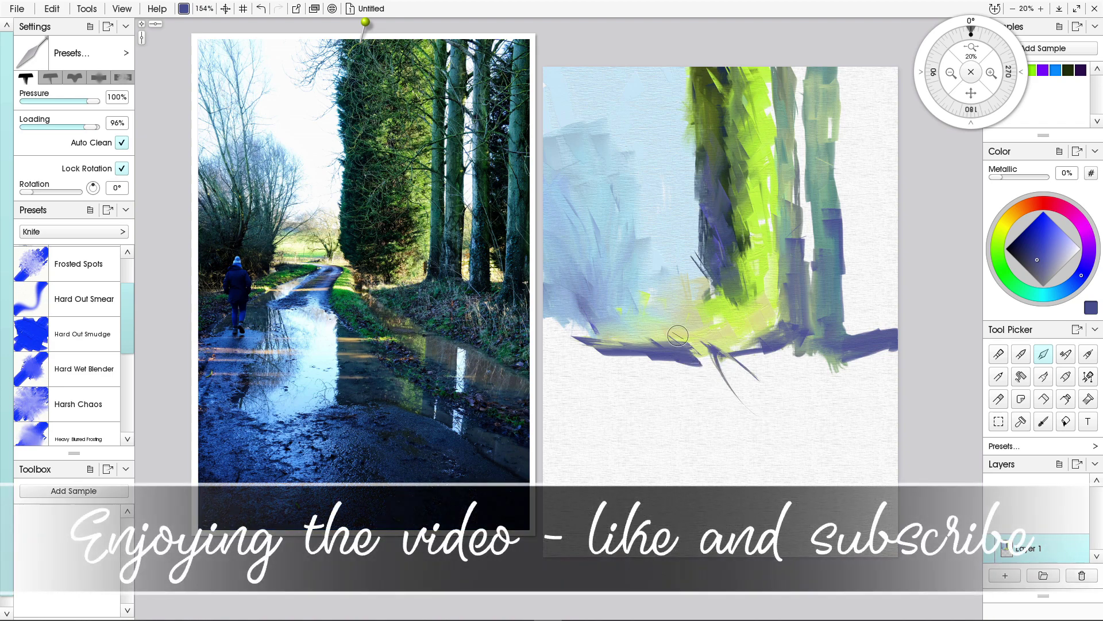
left_click_drag(695, 326, 766, 426)
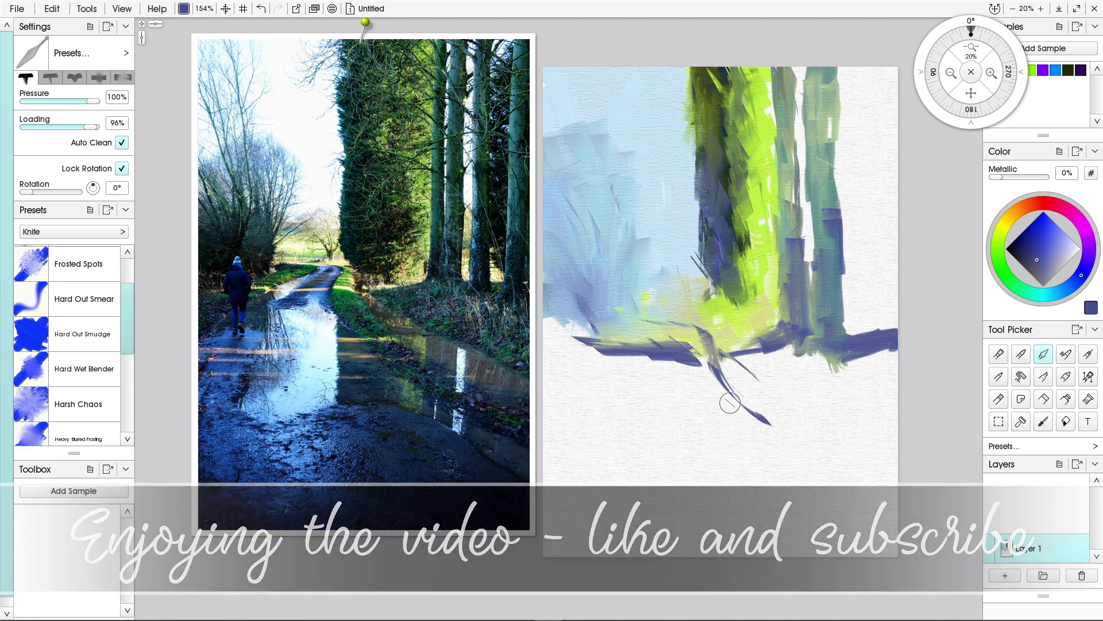
left_click_drag(728, 394, 879, 497)
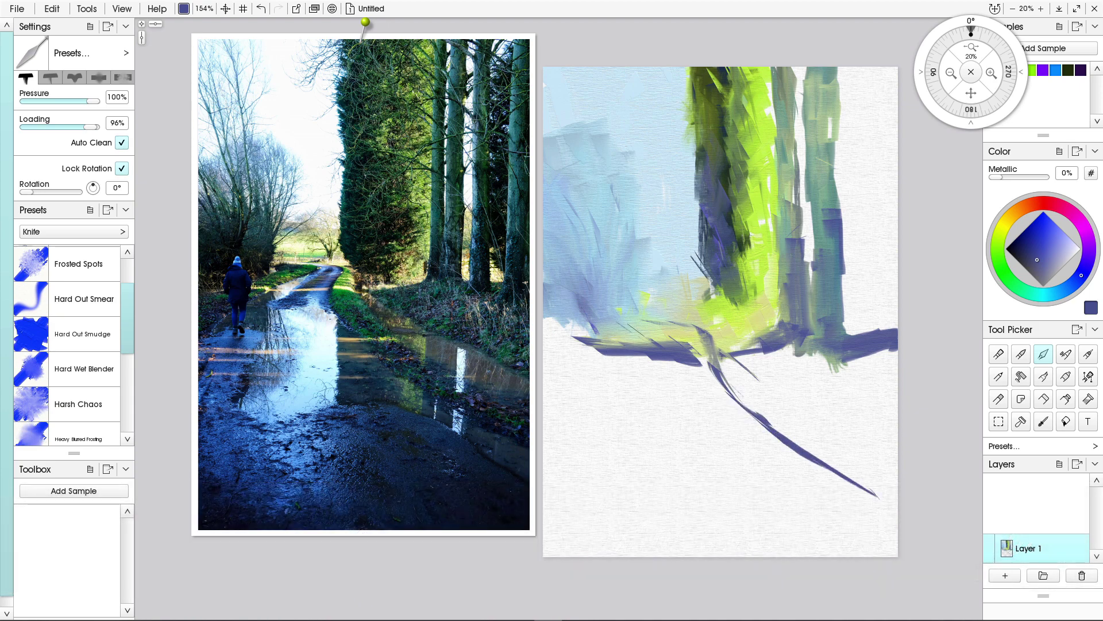
Drag short diagonal strokes through the yellow-green ground and its violet edge, and blend into the base of the blue bush area.
left_click_drag(640, 338, 648, 386)
left_click_drag(637, 392, 651, 406)
mouse_move(649, 327)
left_mouse_down()
mouse_move(679, 402)
mouse_move(695, 419)
left_mouse_up()
mouse_move(681, 318)
left_mouse_down()
mouse_move(688, 373)
mouse_move(705, 363)
left_mouse_up()
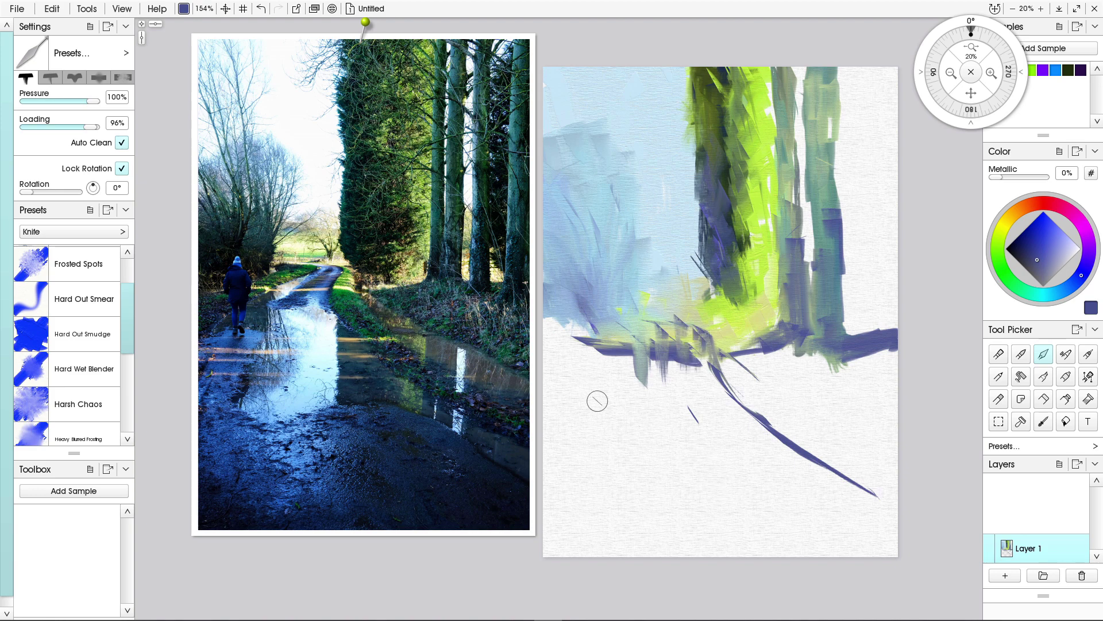
mouse_move(574, 326)
left_mouse_down()
mouse_move(545, 320)
mouse_move(545, 298)
mouse_move(617, 323)
left_mouse_up()
left_click_drag(624, 250, 625, 278)
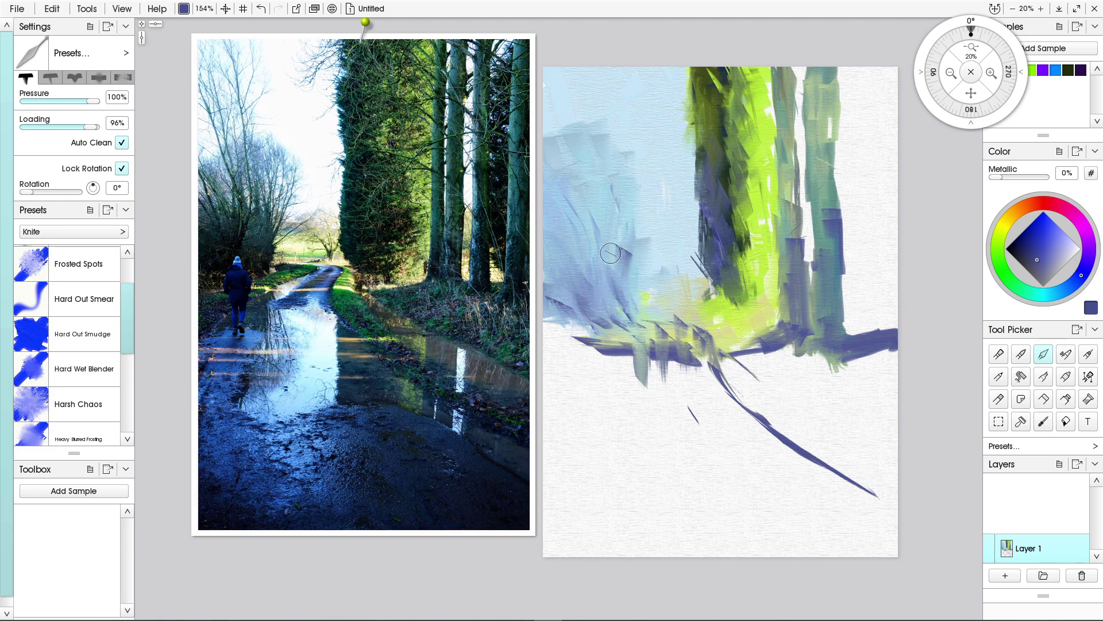
Enlarge the knife to 284% and paint broad blue-violet strokes over the lower part of the blue bush area.
key("bracketright")
key("bracketright")
key("bracketright")
key("bracketright")
key("bracketright")
key("bracketright")
key("bracketright")
key("bracketright")
key("bracketright")
key("bracketright")
key("bracketright")
key("bracketright")
key("bracketright")
mouse_move(599, 275)
left_mouse_down()
mouse_move(621, 311)
mouse_move(610, 329)
left_mouse_up()
left_click_drag(565, 263, 592, 302)
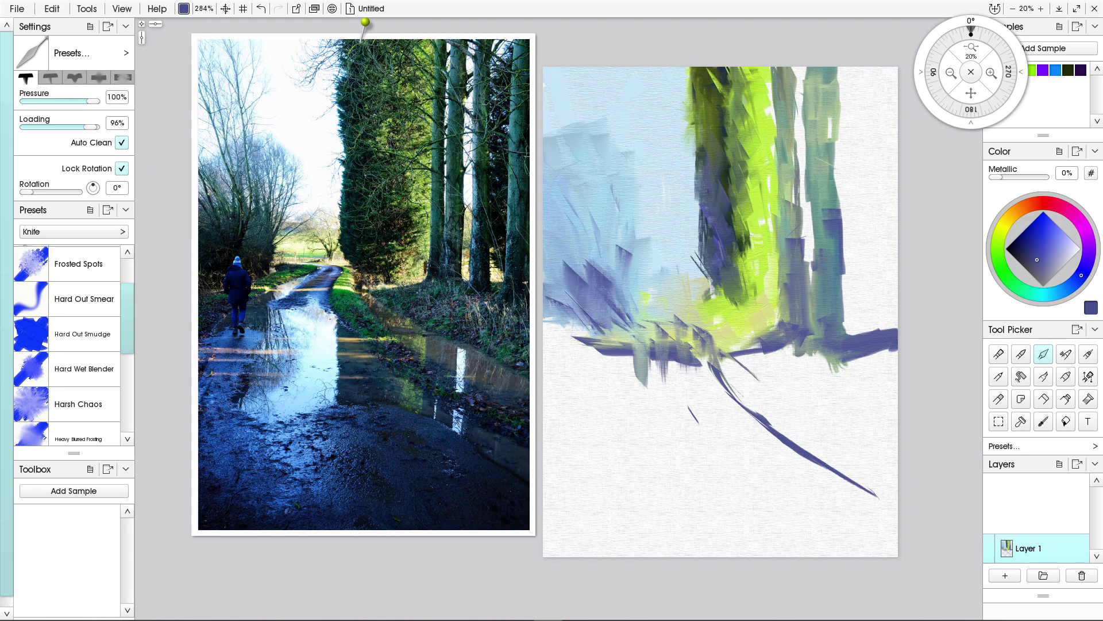
Switch to the Tube's Hard Squeeze preset and deposit thick blue-violet strokes and dabs of paint over the bush area.
left_click(1066, 398)
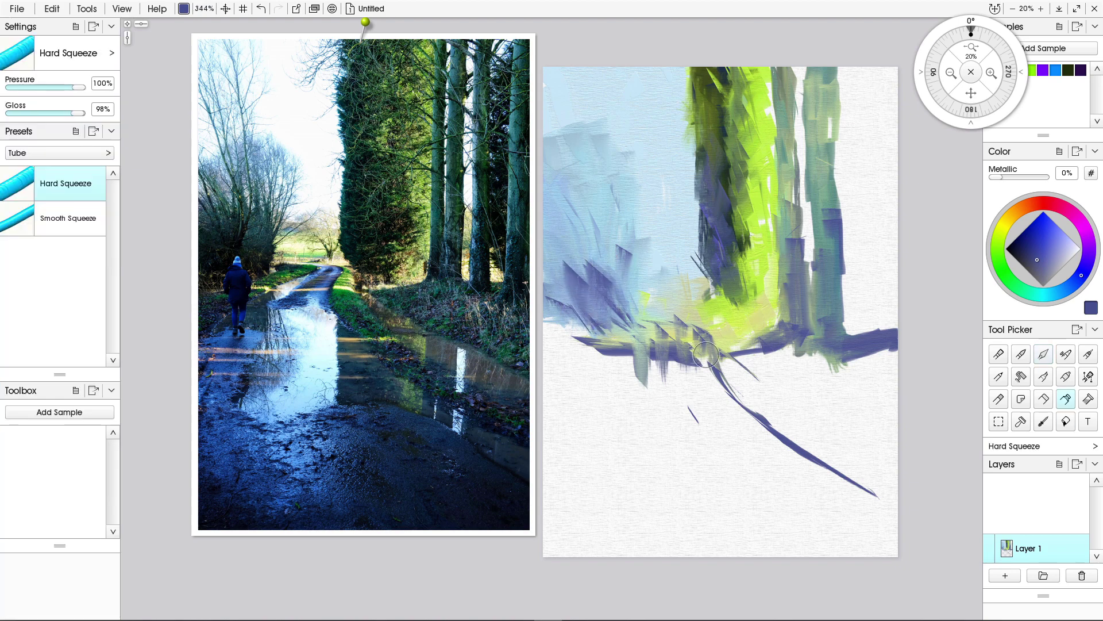
left_click_drag(614, 283, 634, 322)
left_click_drag(604, 312, 590, 294)
left_click(572, 285)
left_click(574, 250)
left_click(567, 255)
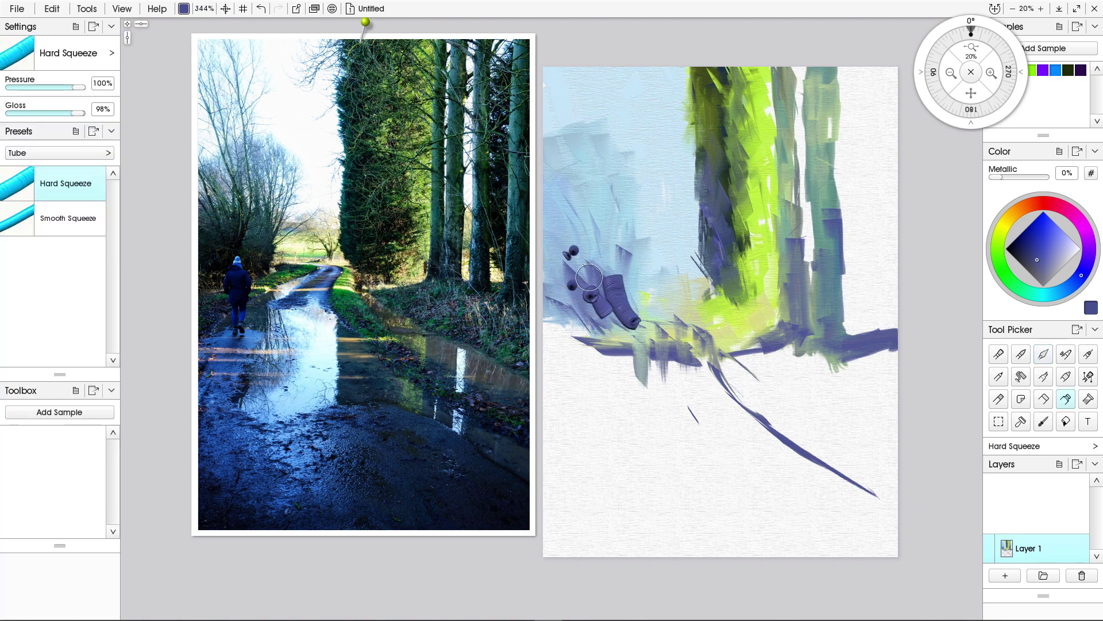
left_click(596, 273)
left_click(581, 229)
left_click(563, 288)
Return to the palette knife and spread the squeezed blue-violet paint diagonally into a dark bush mass.
left_click(1043, 354)
mouse_move(610, 251)
left_mouse_down()
mouse_move(617, 282)
mouse_move(615, 244)
mouse_move(641, 303)
left_mouse_up()
mouse_move(602, 246)
left_mouse_down()
mouse_move(598, 316)
mouse_move(614, 325)
mouse_move(582, 273)
left_mouse_up()
mouse_move(582, 225)
left_mouse_down()
mouse_move(576, 204)
mouse_move(566, 282)
left_mouse_up()
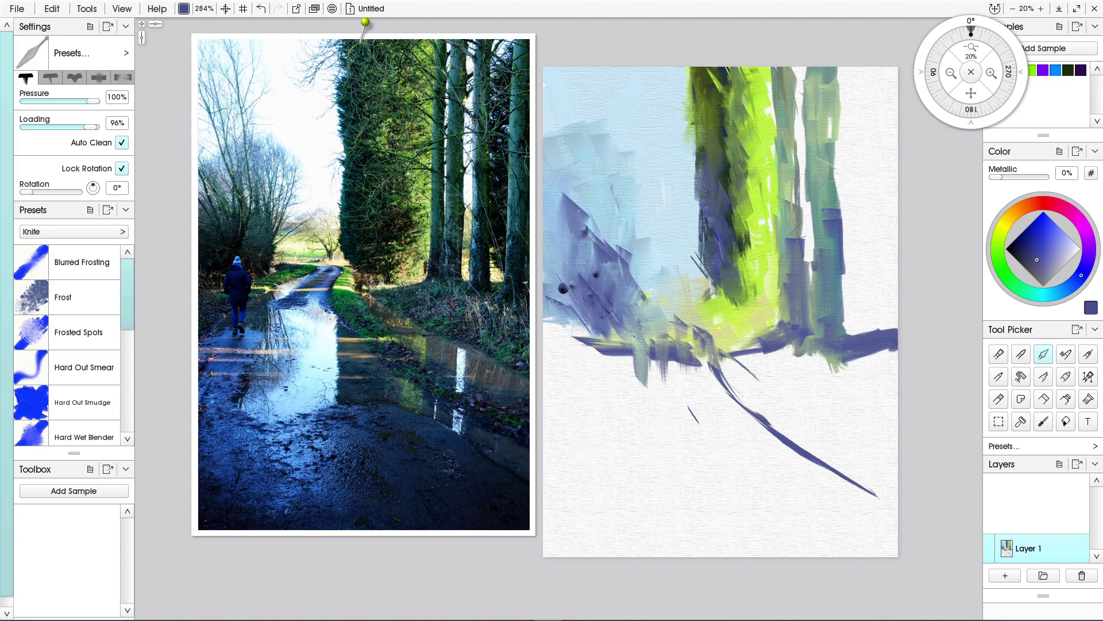
Choose a muted green and drag diagonal knife strokes through the blue-violet bush mass.
left_click(998, 259)
mouse_move(642, 260)
left_mouse_down()
mouse_move(645, 292)
mouse_move(635, 288)
left_mouse_up()
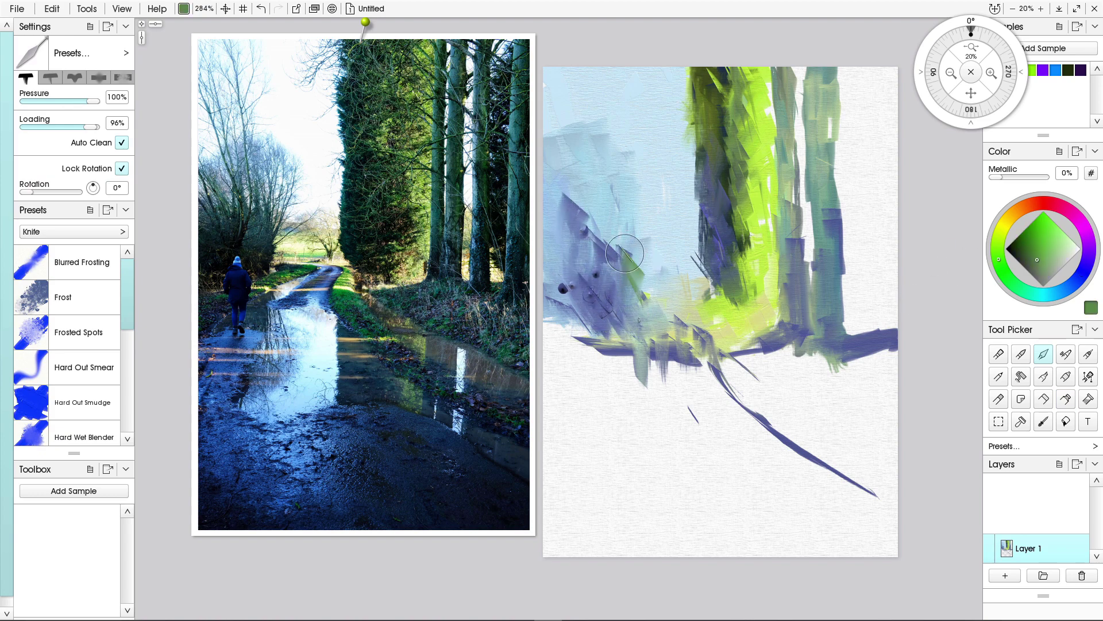
left_click_drag(616, 229, 610, 282)
mouse_move(603, 217)
left_mouse_down()
mouse_move(601, 309)
mouse_move(651, 321)
left_mouse_up()
left_click_drag(644, 279, 648, 291)
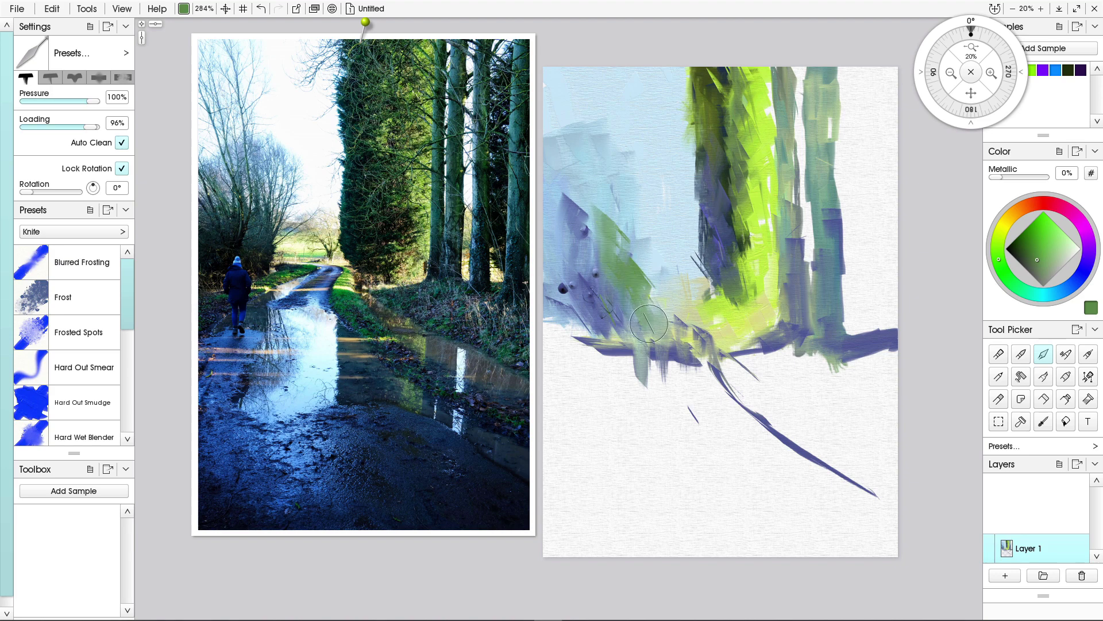
mouse_move(592, 270)
left_mouse_down()
mouse_move(599, 299)
mouse_move(592, 273)
mouse_move(565, 282)
mouse_move(551, 265)
left_mouse_up()
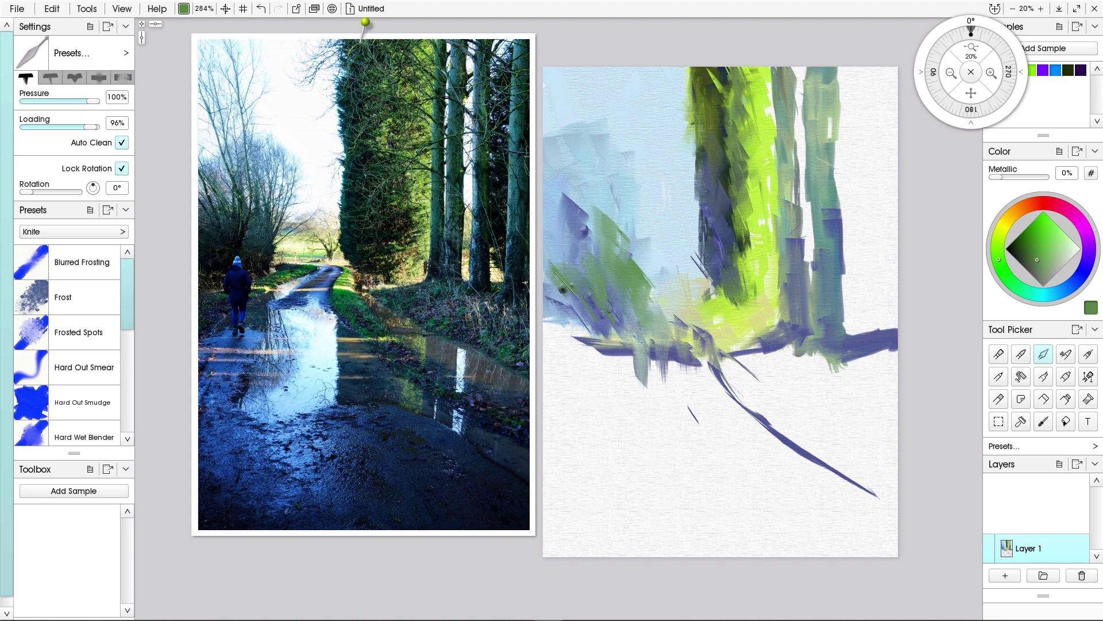
Extend thin green branch strokes from the top of the bush up into the blue sky.
left_click_drag(575, 210, 549, 158)
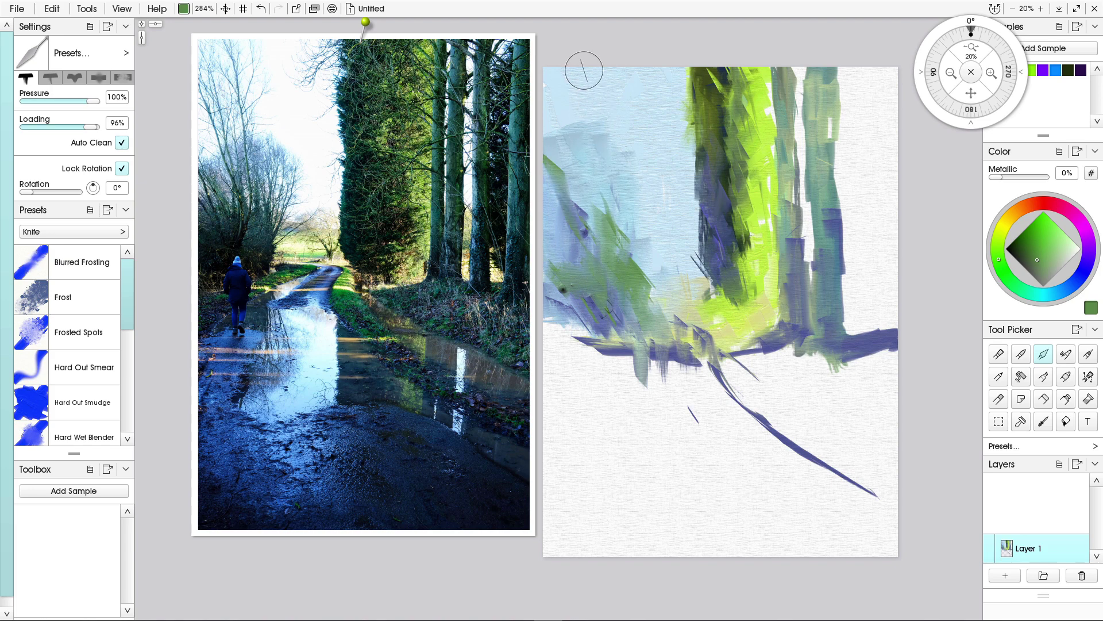
left_click_drag(588, 67, 618, 148)
mouse_move(616, 231)
left_mouse_down()
mouse_move(618, 45)
mouse_move(586, 128)
mouse_move(605, 174)
left_mouse_up()
Switch to slate blue and paint tall, thin branch strokes in the sky above the bush.
left_click(1075, 283)
mouse_move(599, 63)
left_mouse_down()
mouse_move(603, 106)
mouse_move(616, 115)
left_mouse_up()
left_click_drag(619, 177, 617, 213)
left_click_drag(631, 47, 629, 141)
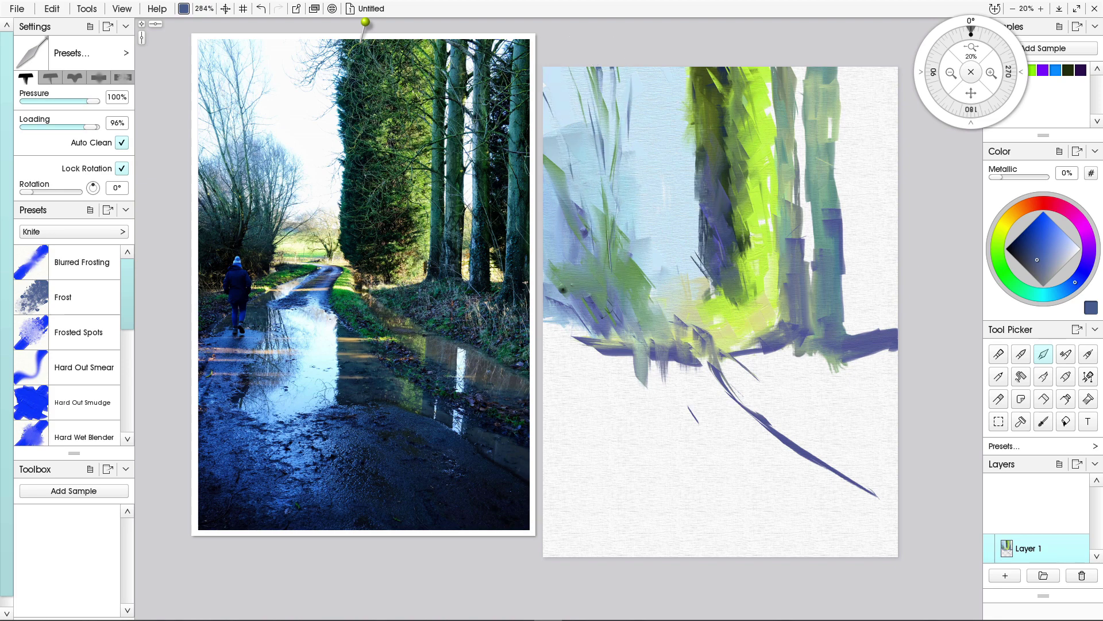
left_click_drag(557, 142, 579, 194)
Add short slate-blue twig strokes along the bush's sky-side edge and down its outer edge at the canvas border.
mouse_move(612, 305)
left_mouse_down()
mouse_move(596, 176)
mouse_move(644, 286)
left_mouse_up()
mouse_move(643, 240)
left_mouse_down()
mouse_move(644, 300)
mouse_move(632, 282)
left_mouse_up()
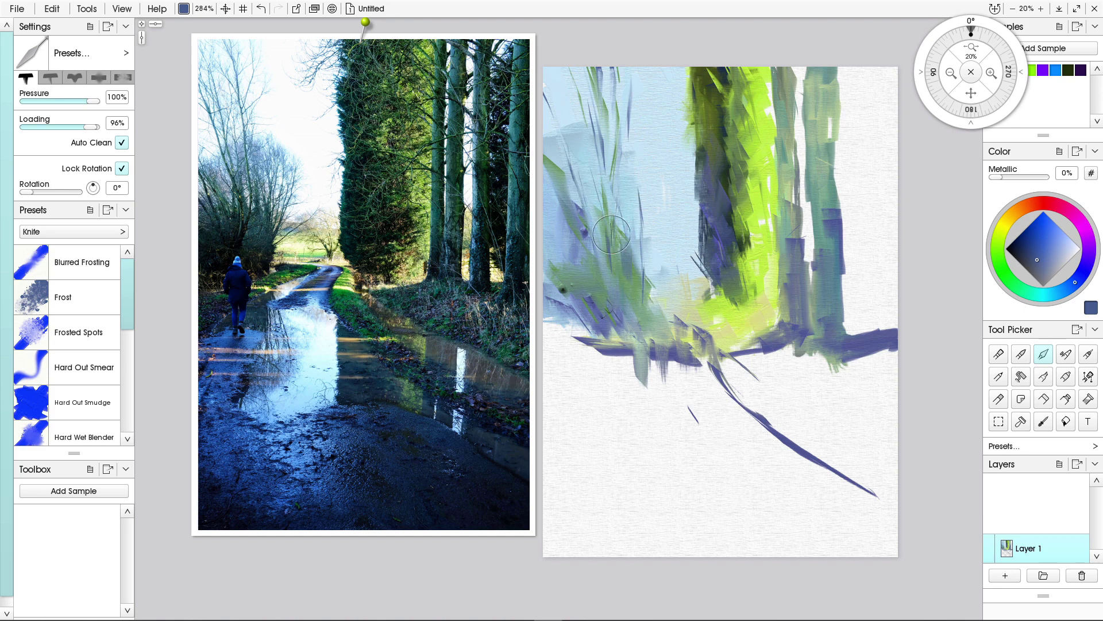
left_click_drag(614, 165, 622, 240)
left_click_drag(641, 177, 629, 231)
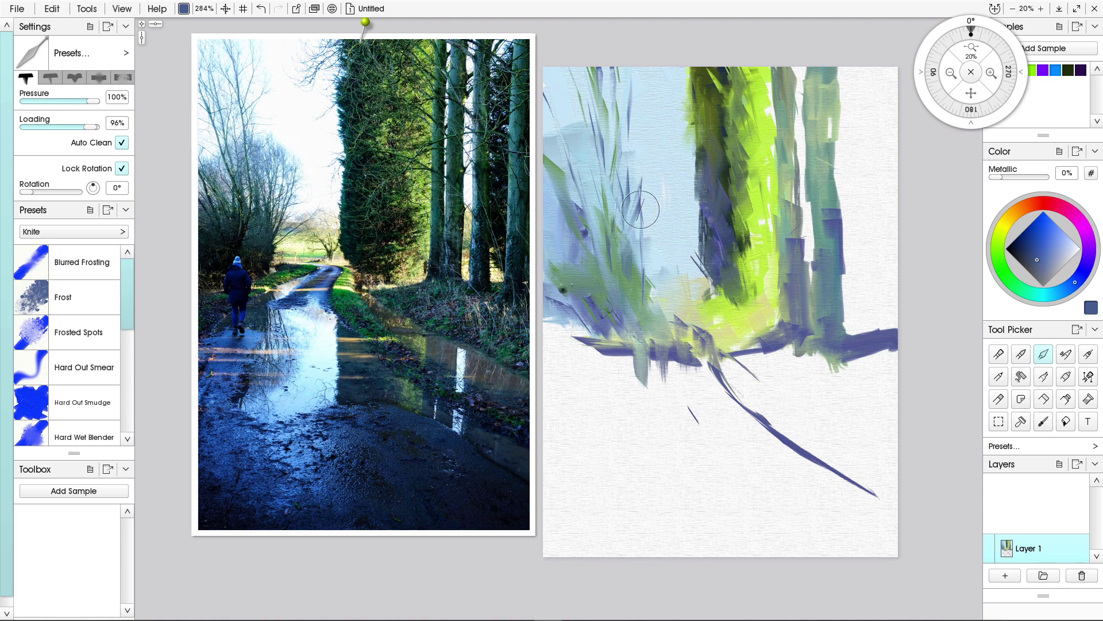
left_click_drag(639, 194, 657, 251)
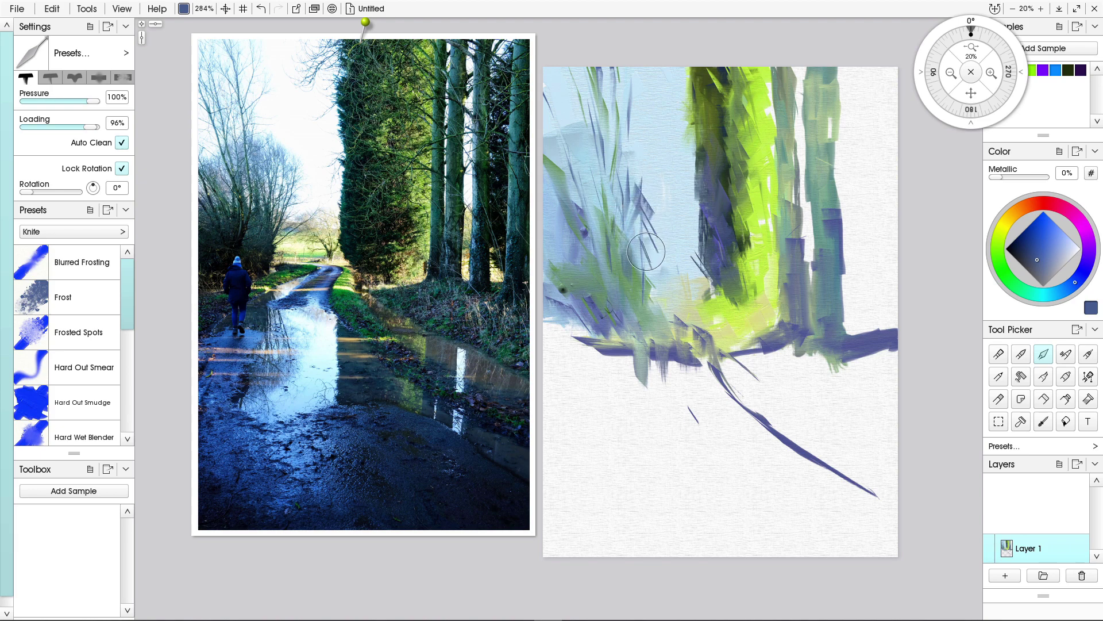
mouse_move(632, 167)
left_mouse_down()
mouse_move(647, 203)
mouse_move(632, 205)
left_mouse_up()
left_click_drag(545, 227, 570, 300)
mouse_move(550, 308)
left_mouse_down()
mouse_move(567, 339)
mouse_move(585, 328)
mouse_move(552, 340)
left_mouse_up()
Darken the colour to navy and paint criss-crossing strokes through the shadowed body of the bush.
left_click(1023, 253)
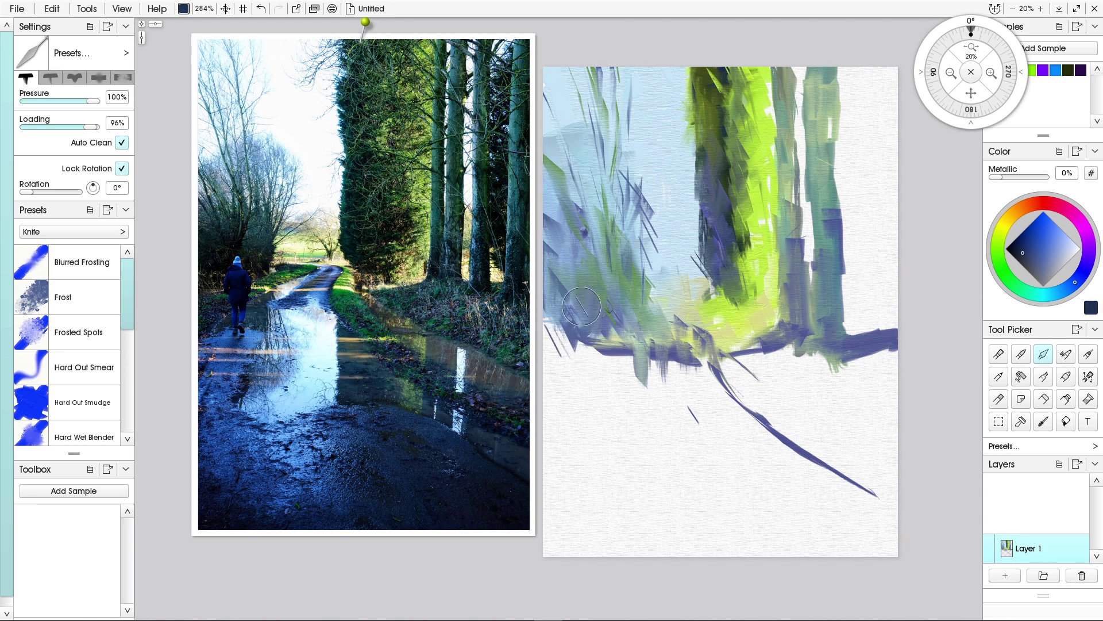
left_click_drag(571, 273, 618, 339)
left_click_drag(618, 308, 636, 338)
mouse_move(551, 270)
left_mouse_down()
mouse_move(582, 308)
mouse_move(586, 282)
left_mouse_up()
left_click_drag(593, 239, 566, 305)
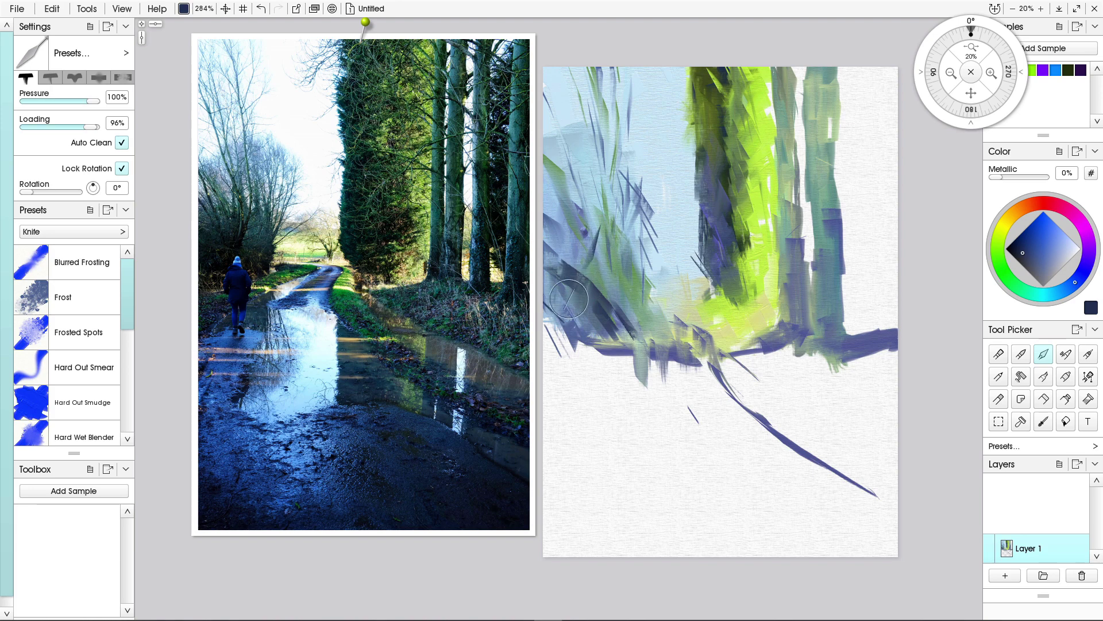
mouse_move(610, 267)
left_mouse_down()
mouse_move(578, 320)
mouse_move(608, 291)
mouse_move(595, 296)
mouse_move(582, 276)
mouse_move(590, 281)
mouse_move(575, 291)
left_mouse_up()
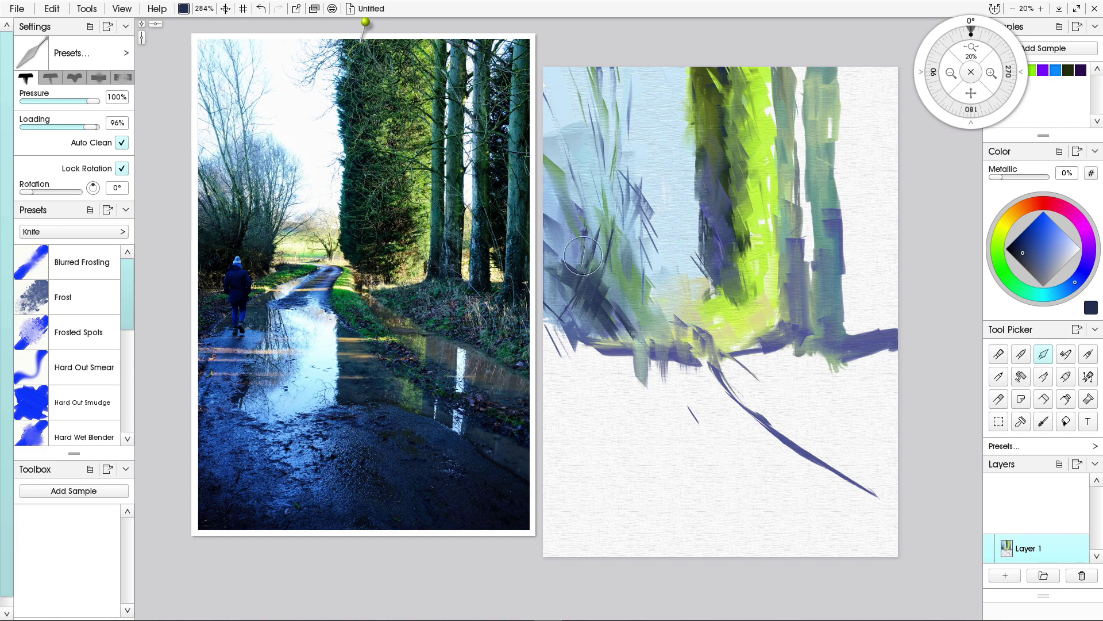
left_click_drag(585, 228, 563, 299)
mouse_move(558, 181)
left_mouse_down()
mouse_move(575, 220)
mouse_move(550, 297)
left_mouse_up()
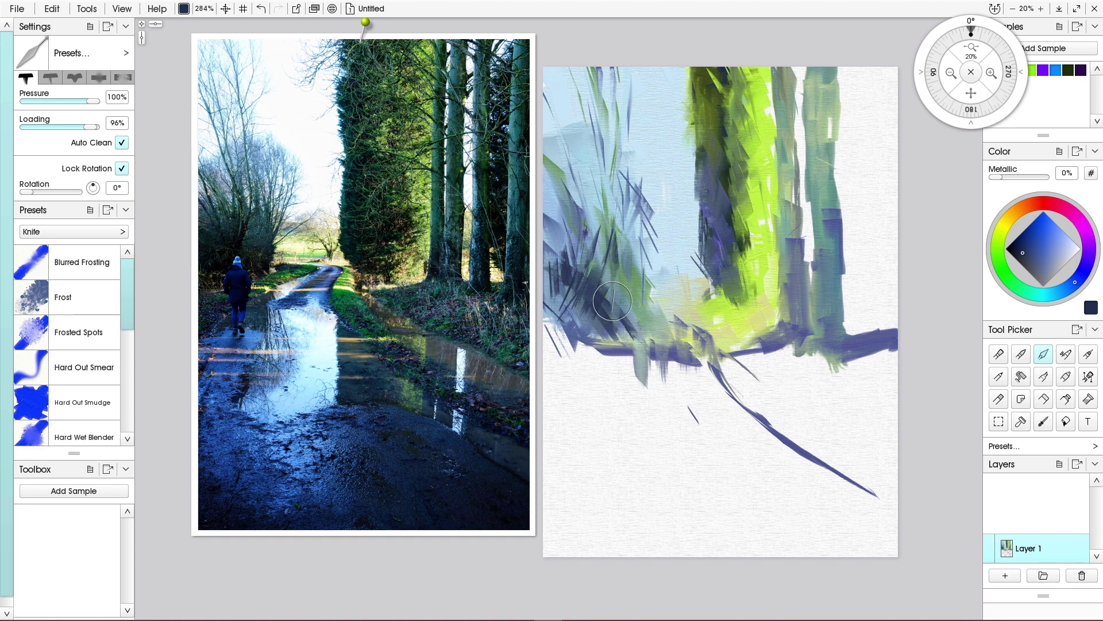
Extend the navy strokes across the bush's path-side base and along its bottom edge to the canvas border.
left_click_drag(614, 276, 628, 335)
mouse_move(607, 279)
left_mouse_down()
mouse_move(623, 339)
mouse_move(648, 353)
left_mouse_up()
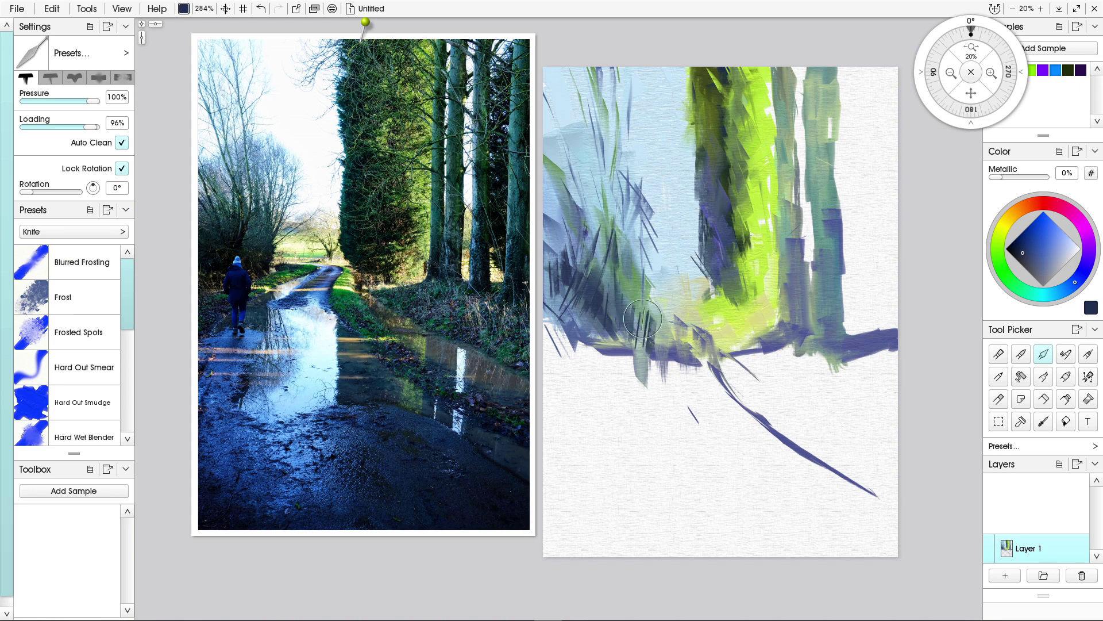
left_click_drag(632, 296, 663, 340)
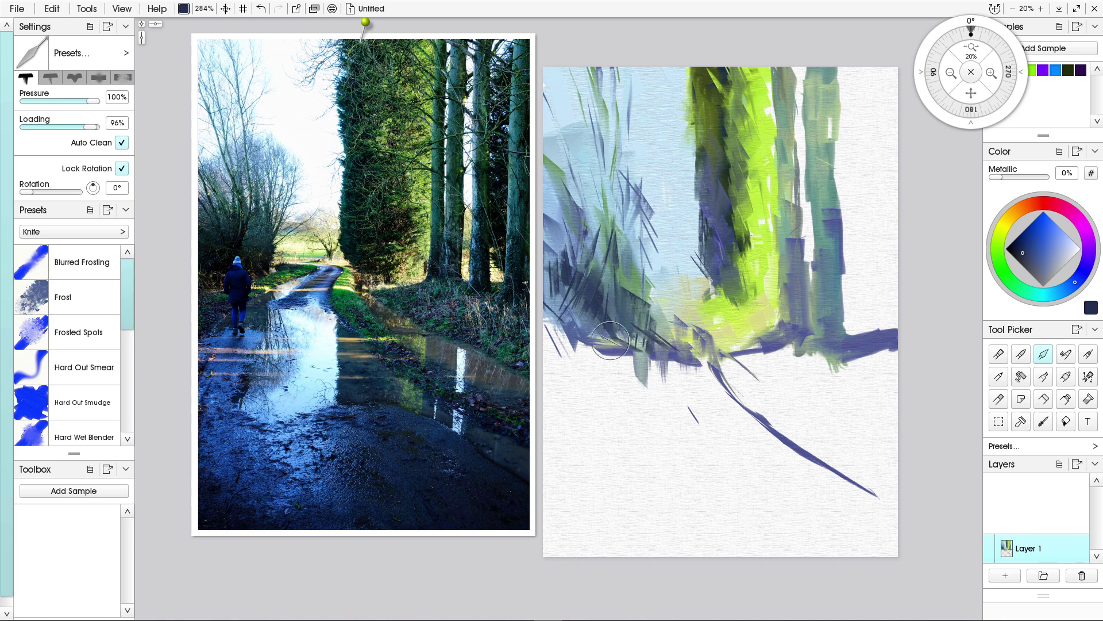
mouse_move(592, 336)
left_mouse_down()
mouse_move(553, 339)
mouse_move(572, 352)
mouse_move(613, 348)
mouse_move(551, 339)
left_mouse_up()
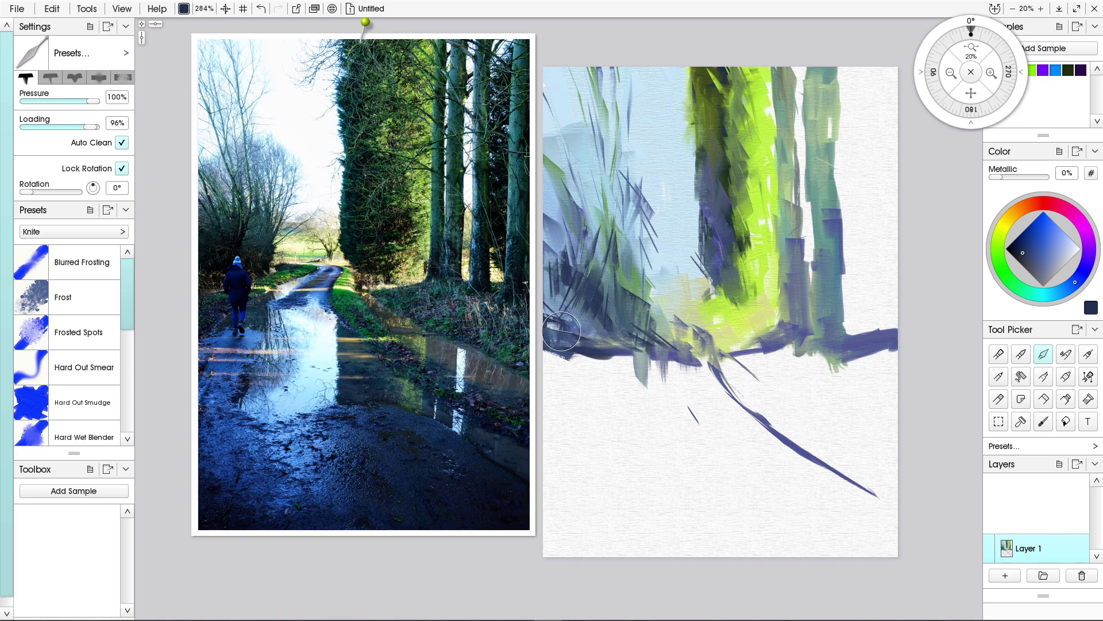
Sample the pale sky blue and paint long vertical strokes into the gaps beside the grey-green trunk next to the lime-green foliage.
left_click(678, 158, "alt")
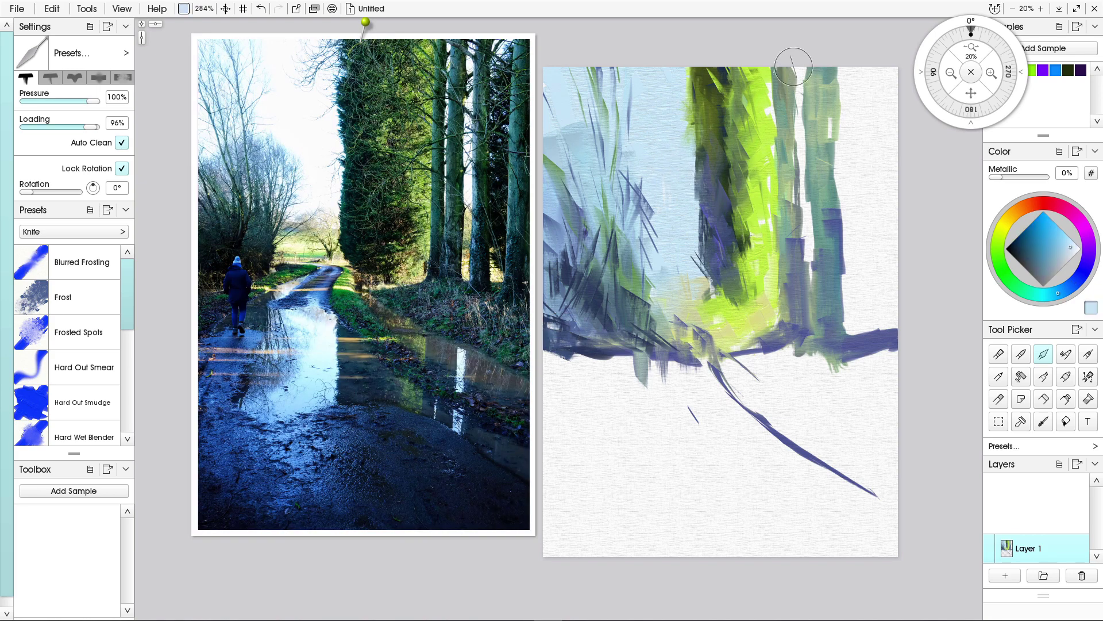
left_click_drag(794, 66, 811, 301)
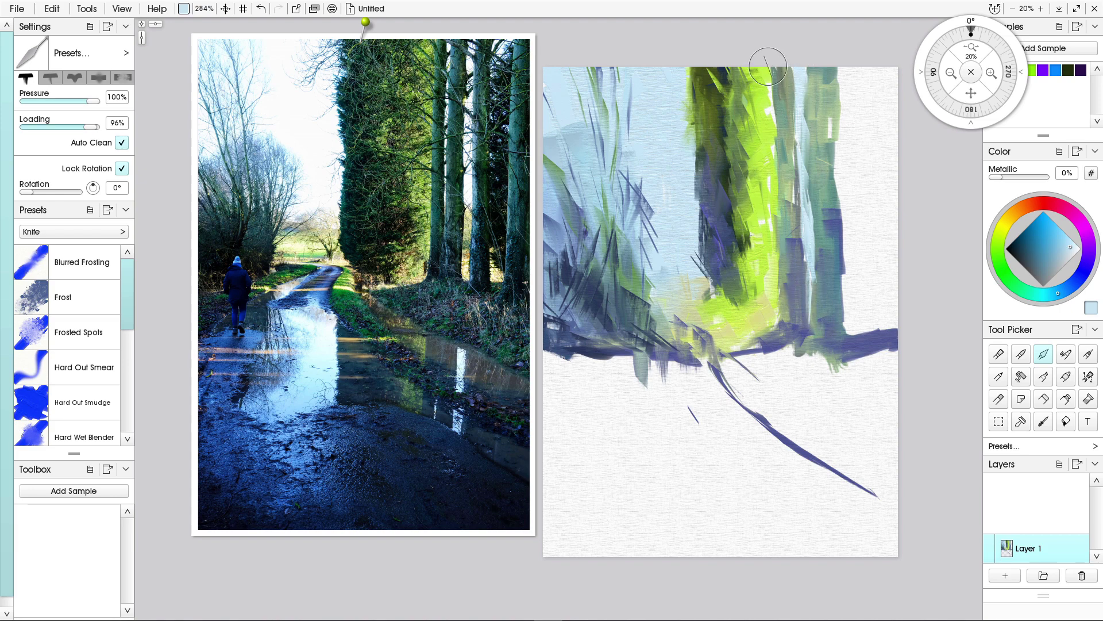
left_click_drag(768, 68, 784, 312)
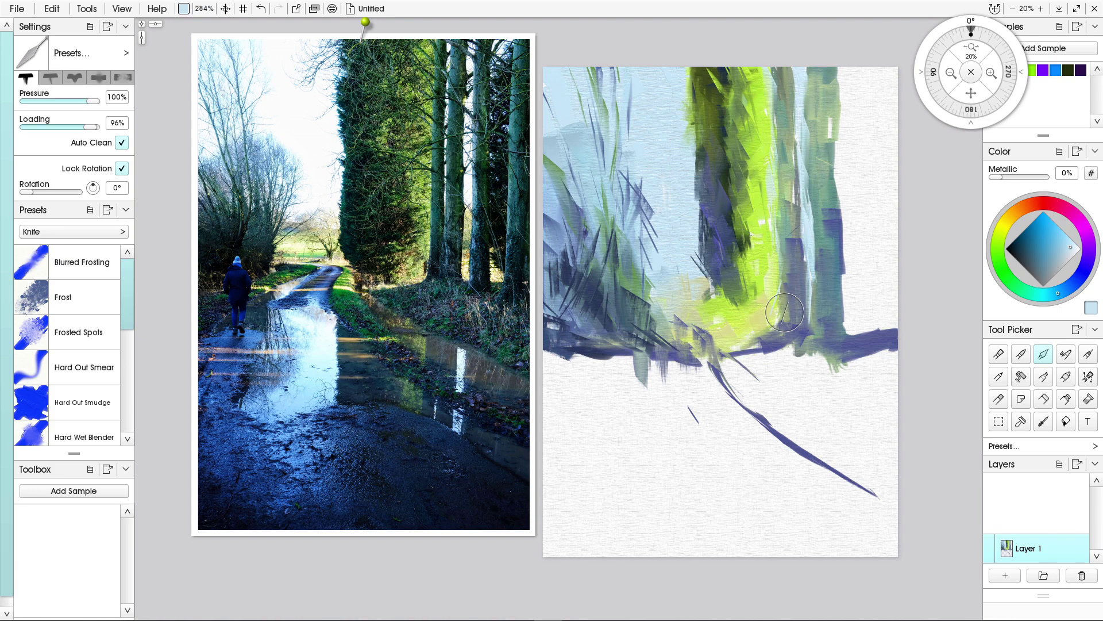
Paint pale sky blue down the outer side of the rightmost trunk to the ground line.
mouse_move(851, 79)
left_mouse_down()
mouse_move(843, 68)
mouse_move(842, 141)
left_mouse_up()
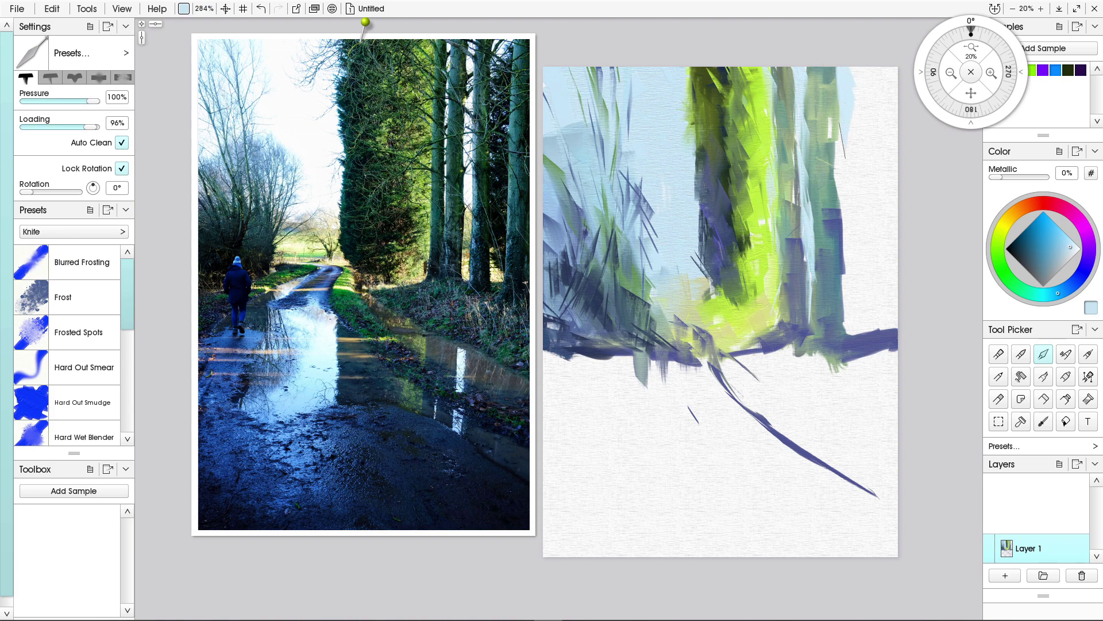
right_click(836, 170)
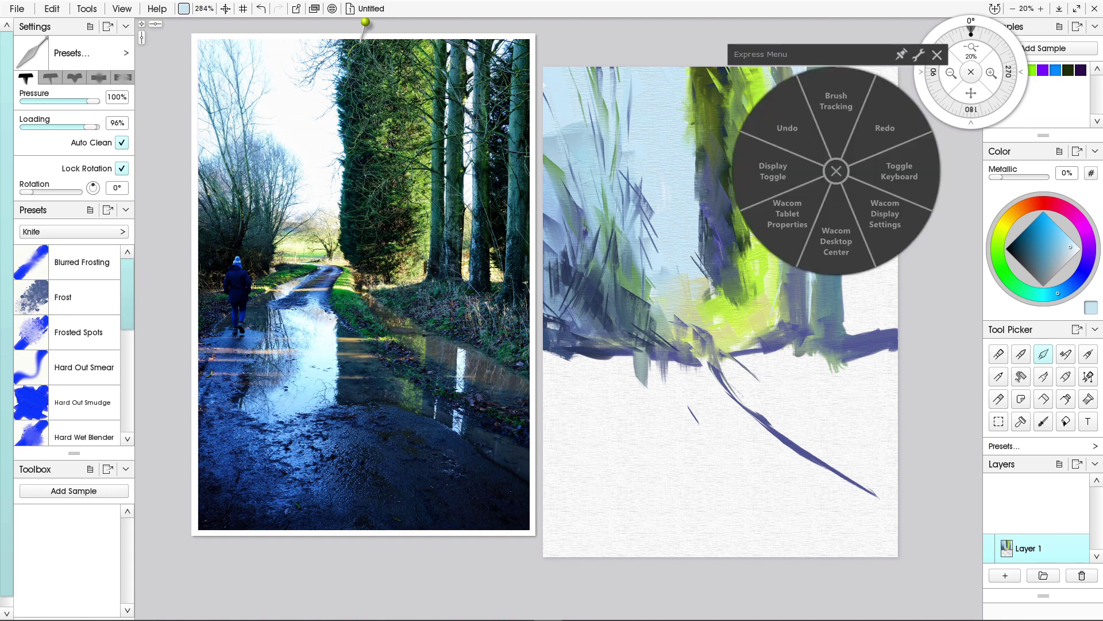
left_click(836, 170)
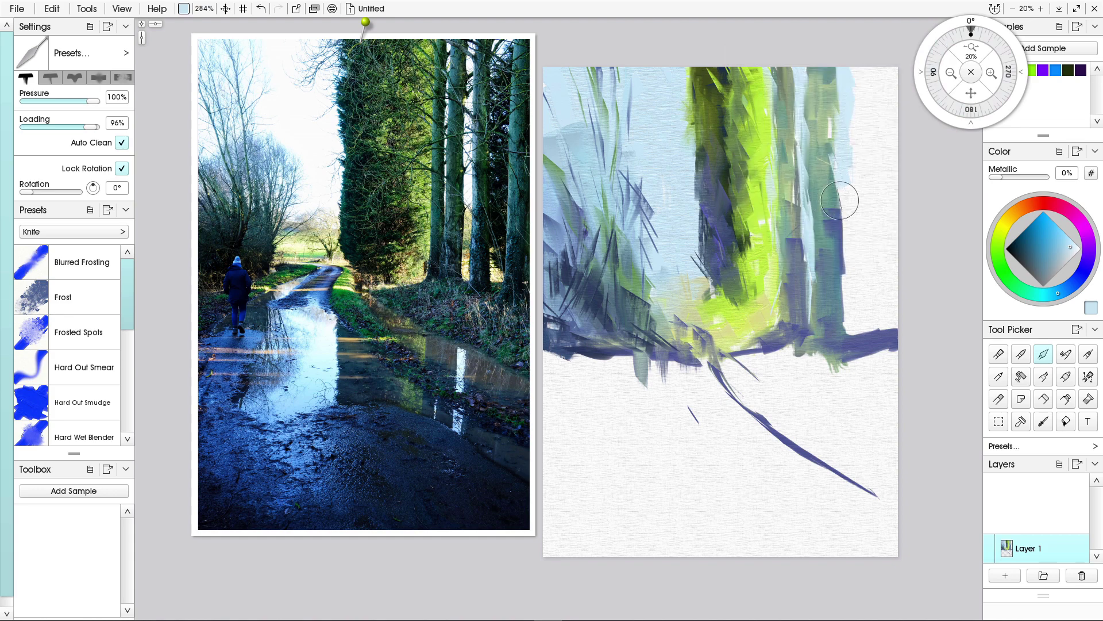
left_click_drag(843, 185, 851, 222)
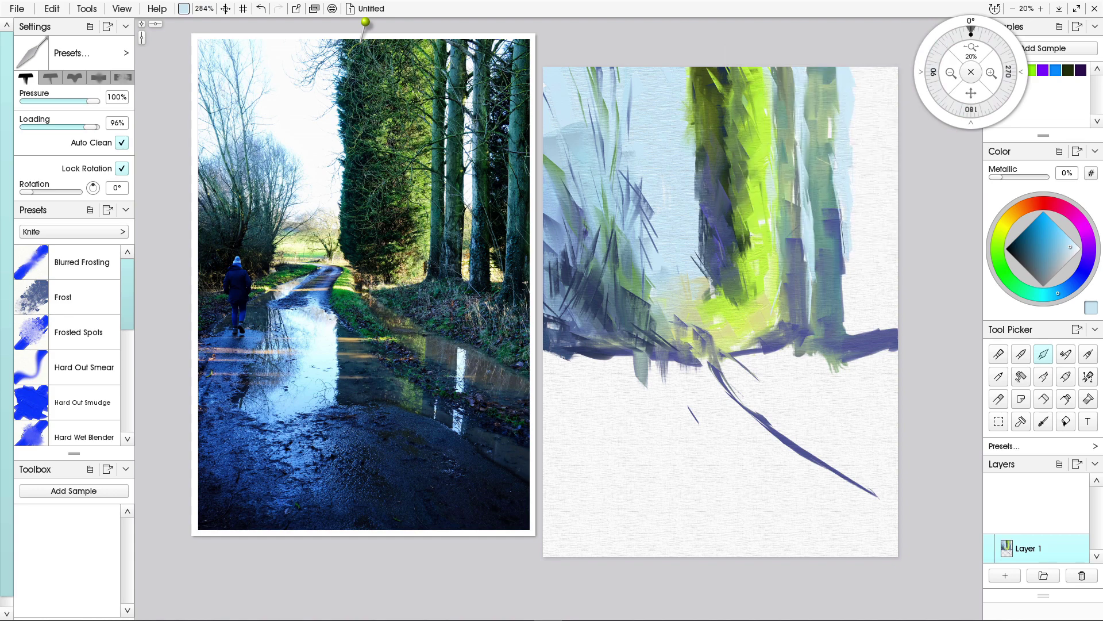
left_click_drag(843, 259, 844, 311)
left_click_drag(849, 239, 858, 327)
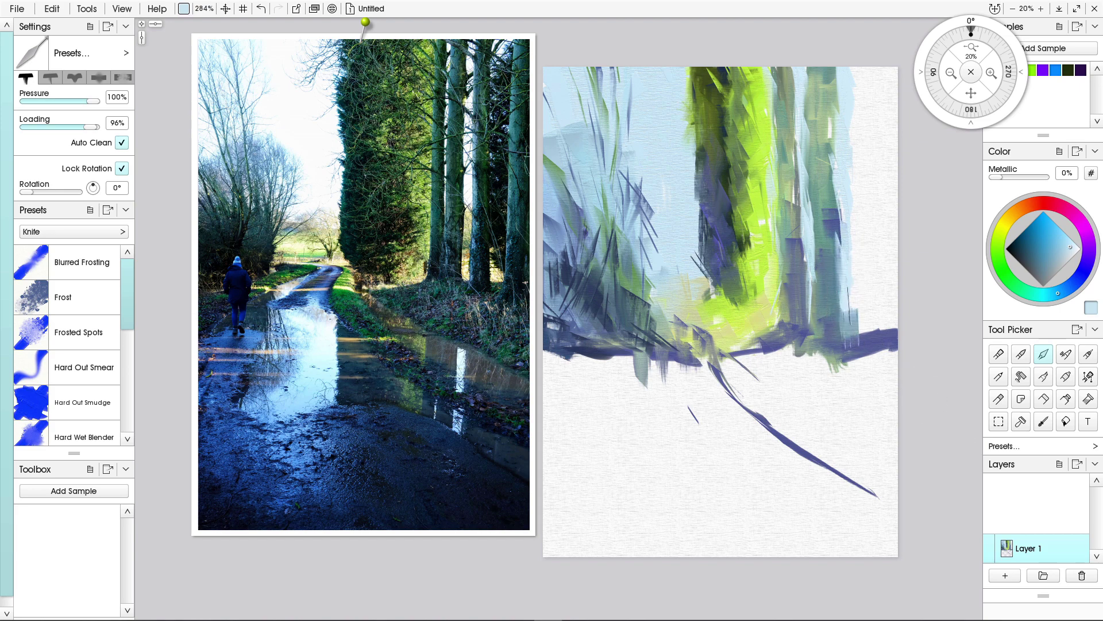
Sample the dark blue-violet and paint a new full-height trunk between the pale sky strip and the canvas's right edge.
left_click(720, 262, "alt")
mouse_move(850, 276)
left_mouse_down()
mouse_move(858, 269)
mouse_move(856, 296)
mouse_move(870, 310)
left_mouse_up()
left_click_drag(872, 253, 879, 330)
left_click_drag(868, 200, 872, 269)
mouse_move(867, 164)
left_mouse_down()
mouse_move(869, 209)
mouse_move(876, 185)
left_mouse_up()
left_click_drag(865, 68, 868, 167)
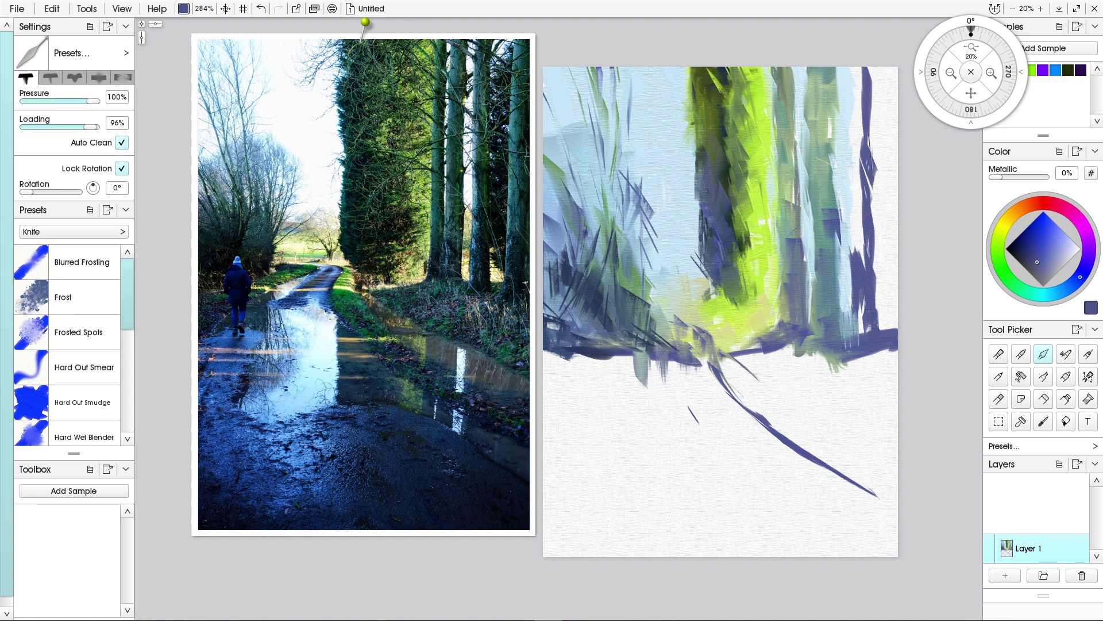
left_click_drag(876, 219, 877, 274)
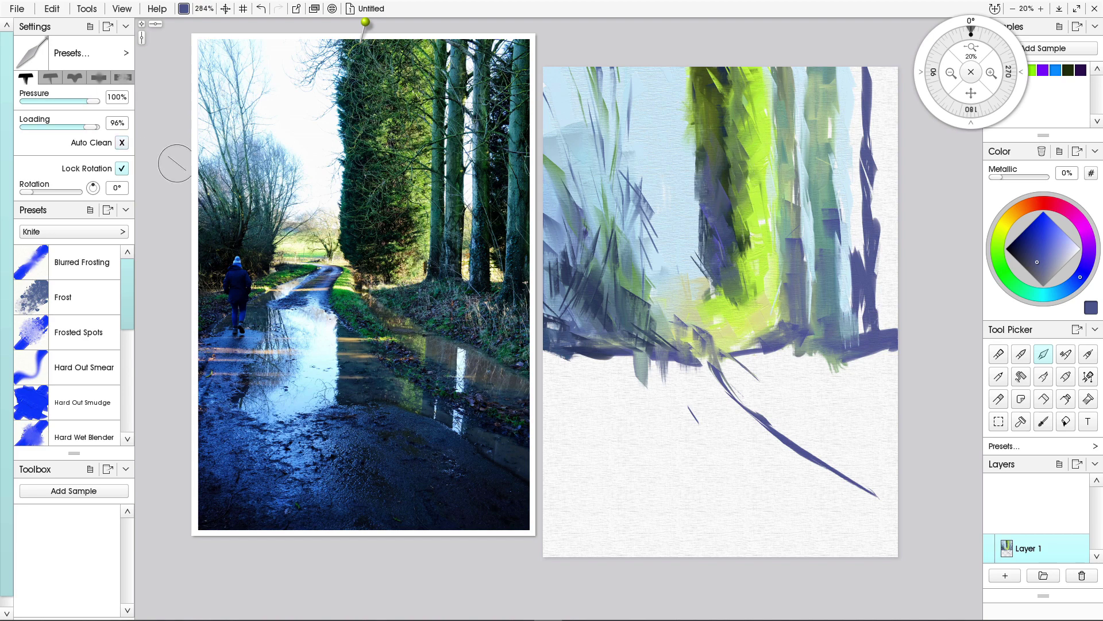
Turn off Auto Clean, sample the trunk's grey-green, and paint long vertical strokes on both sides of the new blue-violet trunk.
left_click(820, 176, "alt")
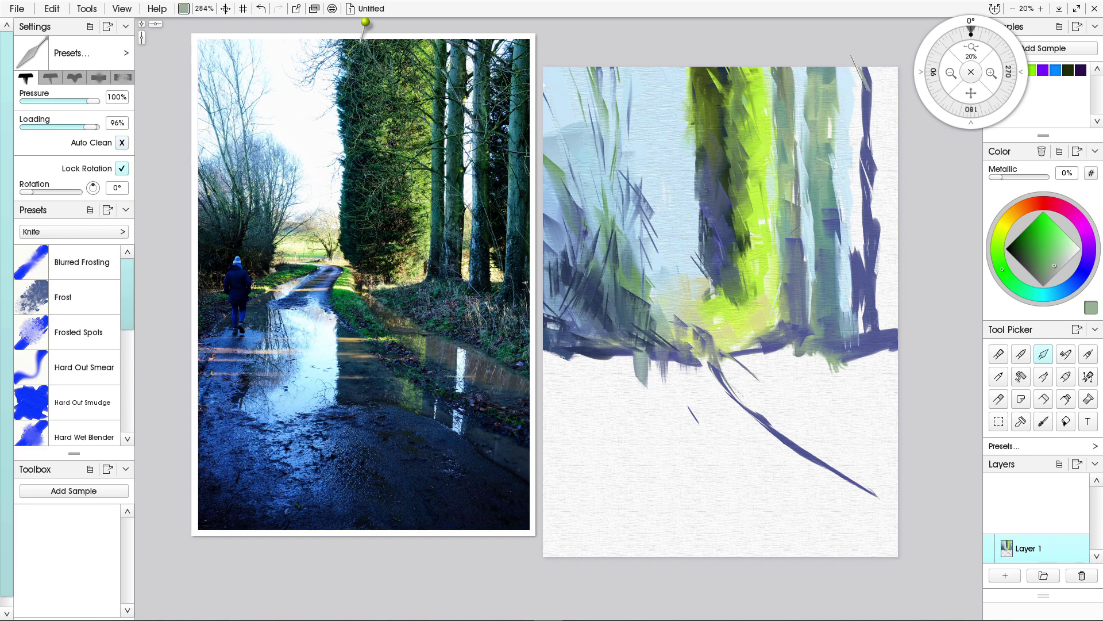
mouse_move(856, 70)
left_mouse_down()
mouse_move(857, 103)
mouse_move(864, 71)
left_mouse_up()
mouse_move(857, 126)
left_mouse_down()
mouse_move(862, 112)
mouse_move(861, 123)
left_mouse_up()
mouse_move(855, 81)
left_mouse_down()
mouse_move(853, 174)
mouse_move(867, 142)
mouse_move(854, 235)
mouse_move(866, 248)
mouse_move(865, 345)
mouse_move(885, 321)
mouse_move(871, 320)
left_mouse_up()
left_click_drag(887, 72, 896, 298)
left_click_drag(882, 178, 888, 339)
mouse_move(895, 294)
left_mouse_down()
mouse_move(895, 336)
mouse_move(885, 329)
left_mouse_up()
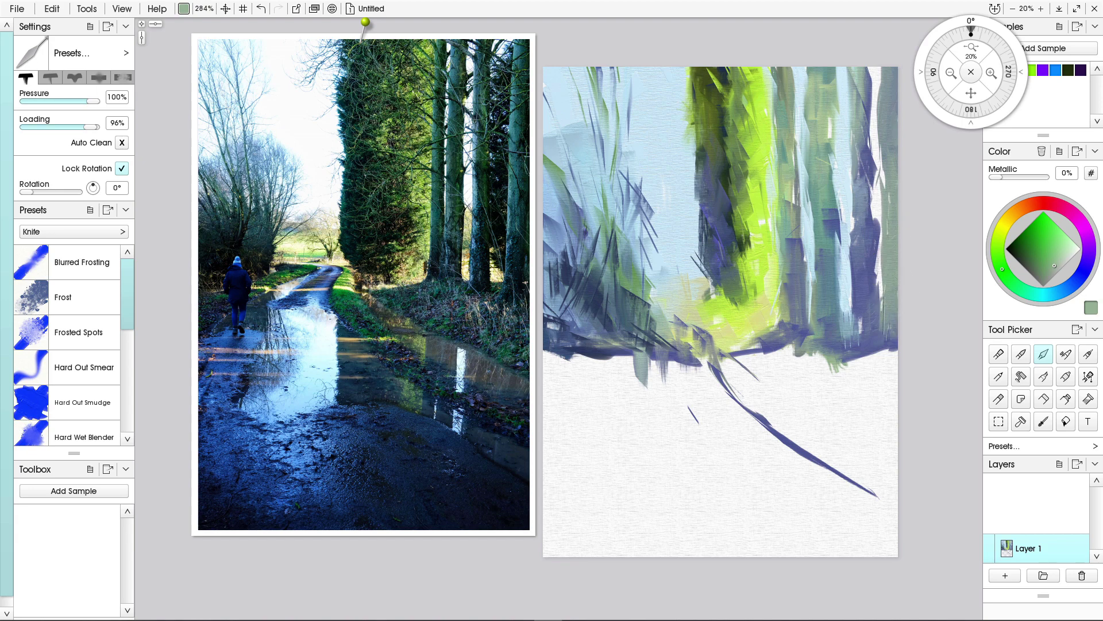
Blend grey-green knife strokes into the blue-violet trunk and cover the white gaps along its outer side.
left_click_drag(878, 287, 881, 244)
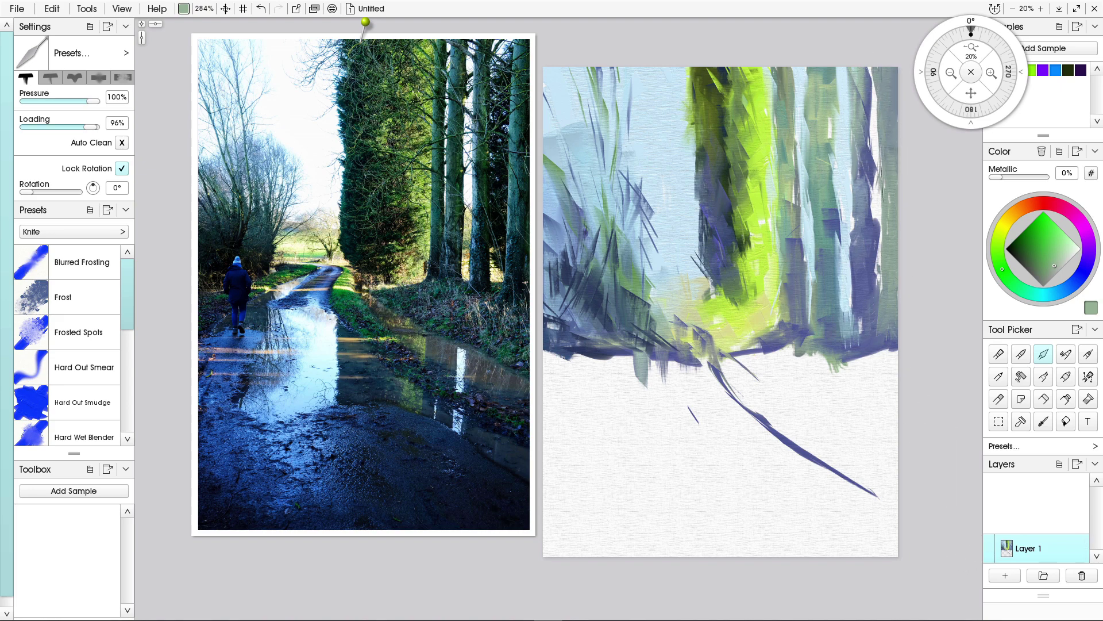
left_click_drag(883, 185, 877, 292)
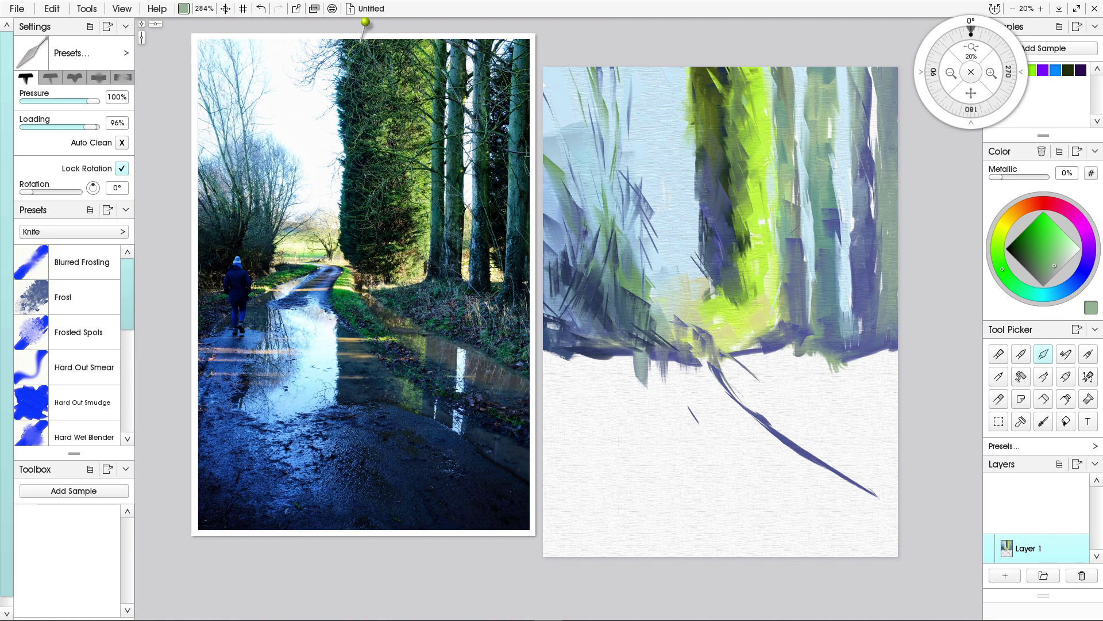
left_click_drag(879, 252, 881, 302)
left_click_drag(882, 140, 874, 132)
left_click_drag(872, 67, 875, 121)
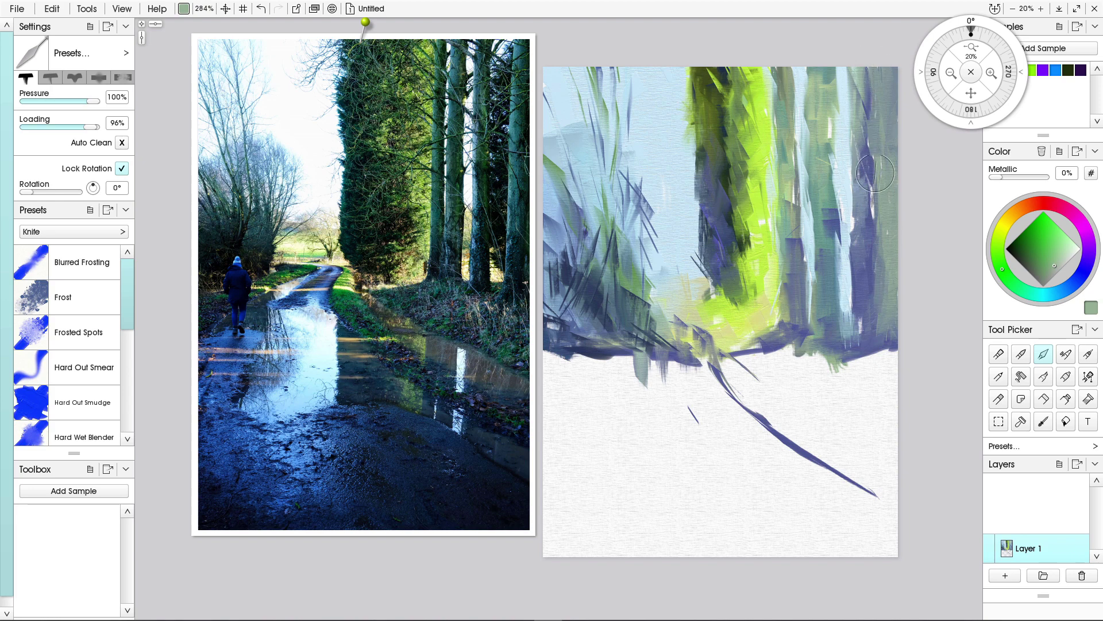
Pull grey-green and violet paint over the trunk edge and down onto the ground below, and undo the last stroke.
left_click_drag(854, 189, 857, 221)
mouse_move(855, 296)
left_mouse_down()
mouse_move(863, 340)
mouse_move(884, 327)
mouse_move(856, 376)
mouse_move(893, 344)
mouse_move(863, 381)
mouse_move(784, 373)
left_mouse_up()
key("ctrl+z")
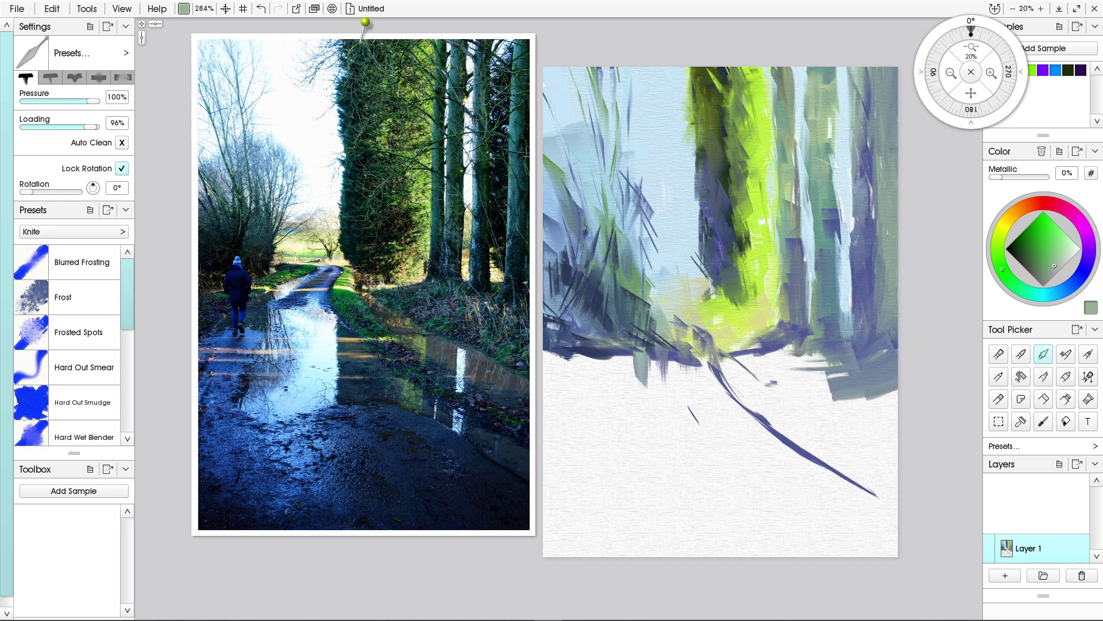
Switch to the Tube's Hard Squeeze preset and deposit thick grey-green and blue-violet paint on the ground below the right-hand trunks.
left_click(1065, 398)
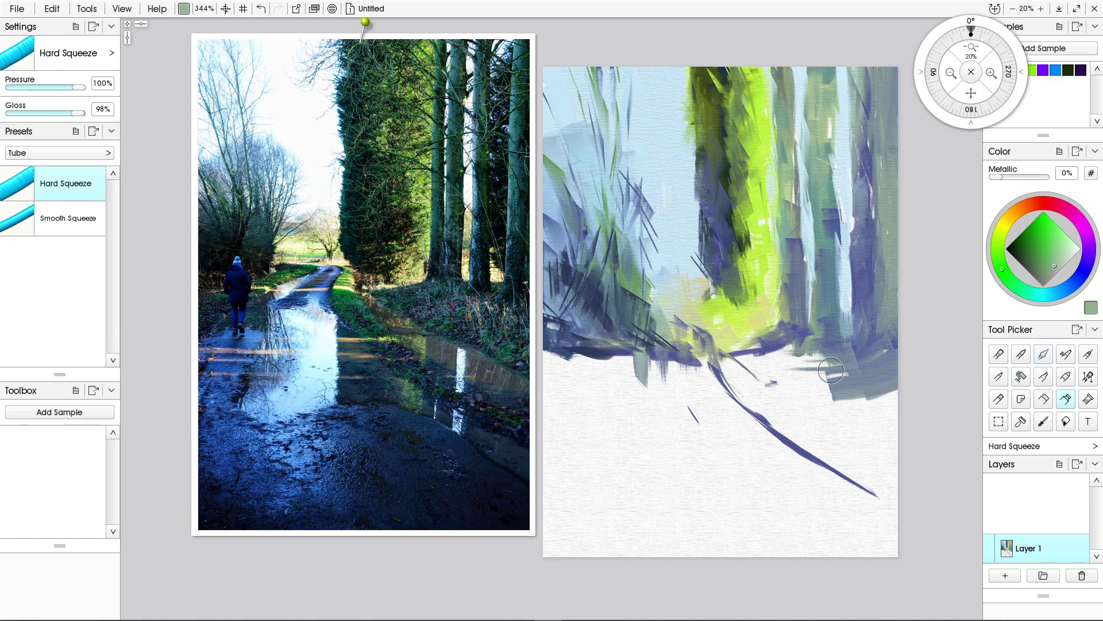
mouse_move(831, 370)
left_mouse_down()
mouse_move(776, 383)
mouse_move(791, 362)
mouse_move(759, 375)
left_mouse_up()
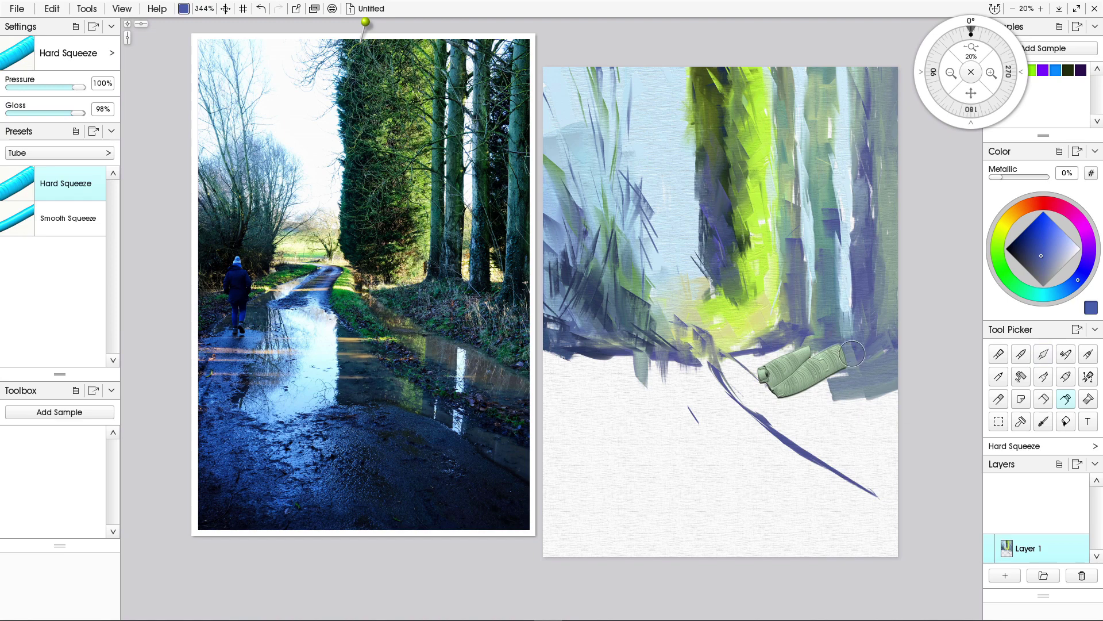
mouse_move(852, 355)
left_mouse_down()
mouse_move(807, 397)
mouse_move(828, 414)
left_mouse_up()
mouse_move(850, 406)
left_mouse_down()
mouse_move(882, 416)
mouse_move(871, 446)
left_mouse_up()
left_click(893, 454)
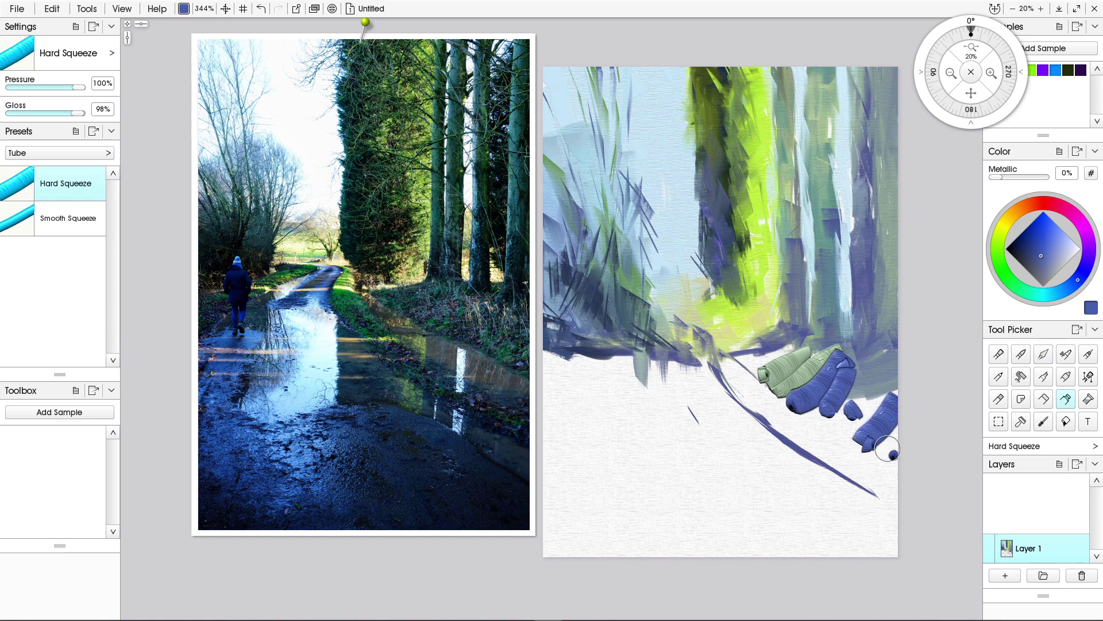
Pick a medium green and squeeze thick dabs of it along the bank below the right-hand trunks.
left_click(998, 256)
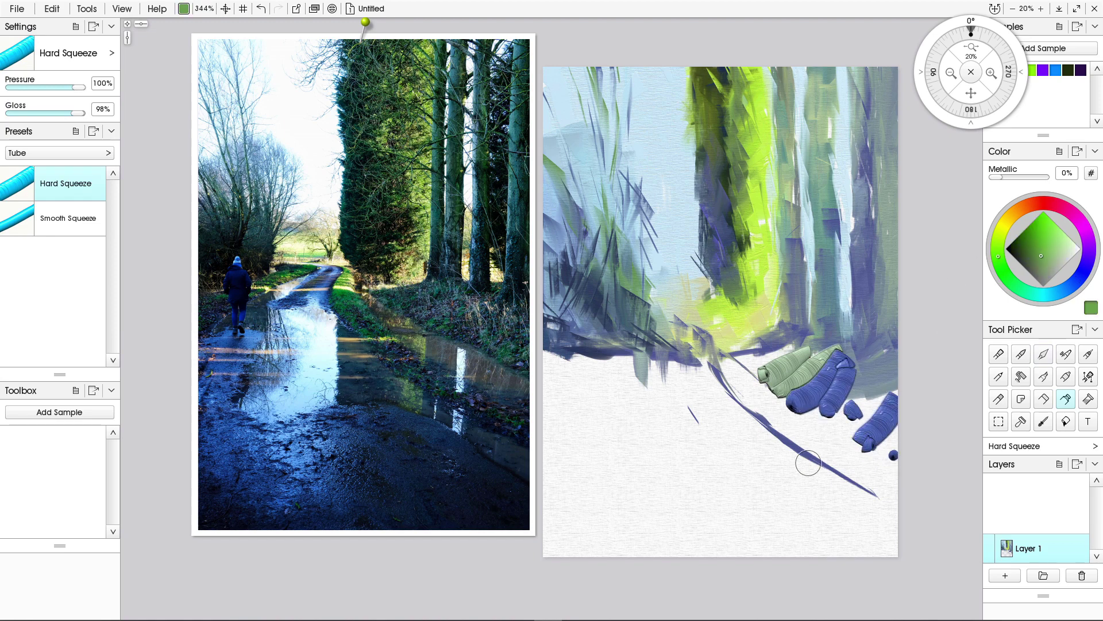
mouse_move(854, 417)
left_mouse_down()
mouse_move(845, 446)
mouse_move(746, 374)
left_mouse_up()
left_click(858, 451)
left_click(892, 444)
Switch to the palette knife and spread the thick green, grey-green and violet paint over the bank beneath the trunks.
left_click(1044, 354)
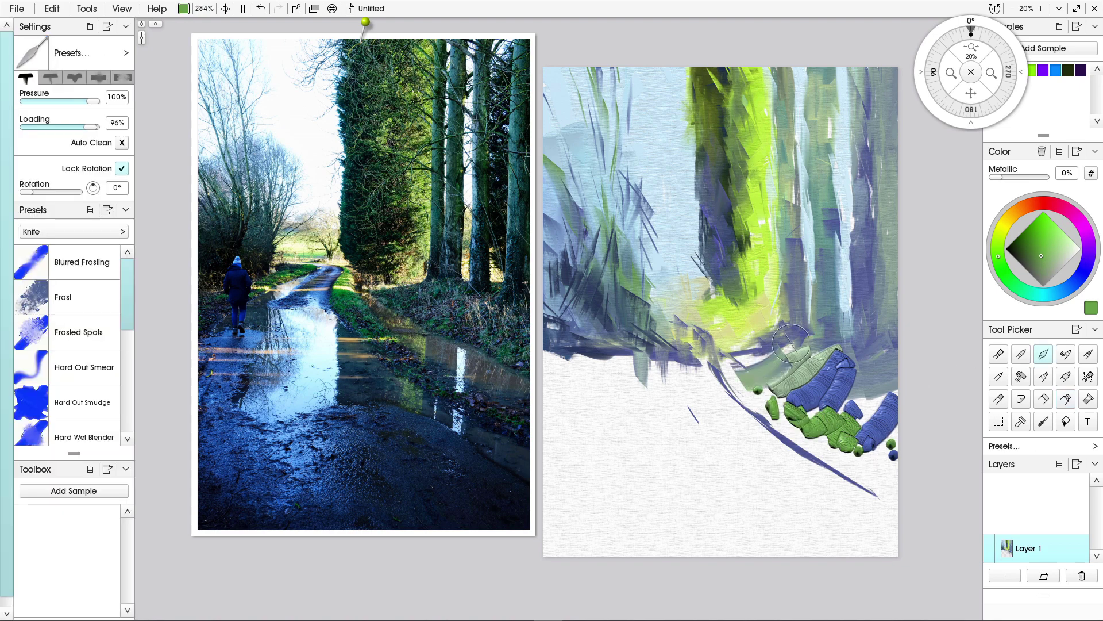
mouse_move(791, 346)
left_mouse_down()
mouse_move(725, 365)
mouse_move(746, 376)
mouse_move(824, 360)
mouse_move(817, 348)
mouse_move(835, 347)
mouse_move(848, 384)
mouse_move(750, 386)
mouse_move(786, 384)
mouse_move(795, 415)
mouse_move(828, 348)
mouse_move(841, 411)
mouse_move(801, 313)
mouse_move(849, 404)
mouse_move(871, 383)
mouse_move(870, 405)
mouse_move(902, 393)
mouse_move(874, 435)
mouse_move(889, 497)
left_mouse_up()
left_click_drag(877, 439, 862, 497)
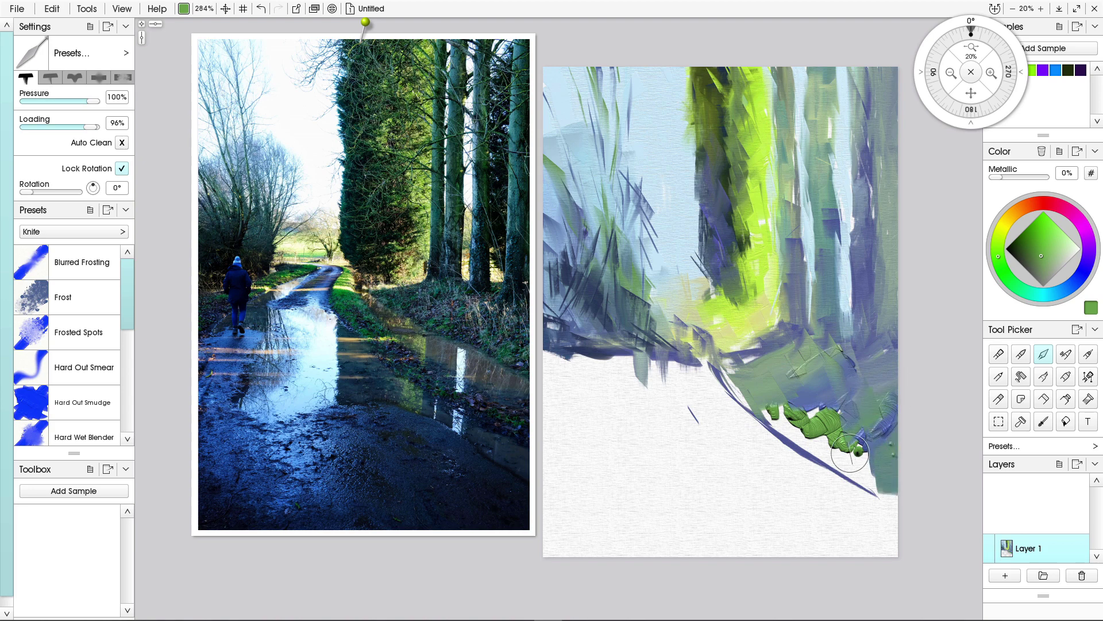
left_click_drag(850, 425, 833, 477)
mouse_move(817, 405)
left_mouse_down()
mouse_move(815, 440)
mouse_move(803, 414)
mouse_move(772, 418)
mouse_move(850, 403)
mouse_move(843, 454)
mouse_move(866, 471)
mouse_move(860, 482)
left_mouse_up()
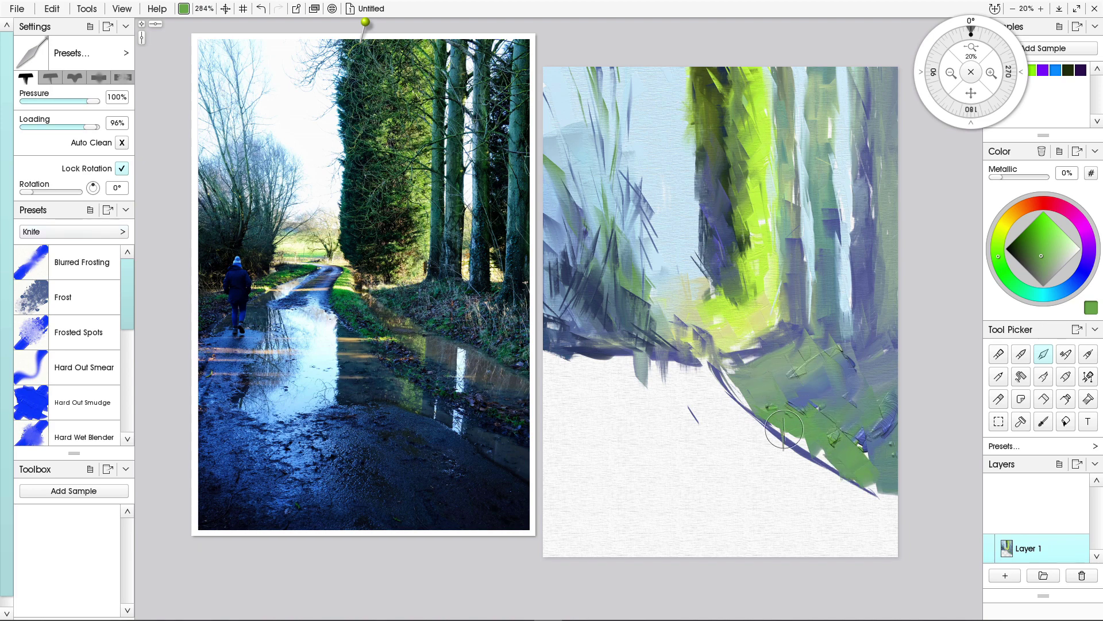
left_click_drag(797, 383, 796, 397)
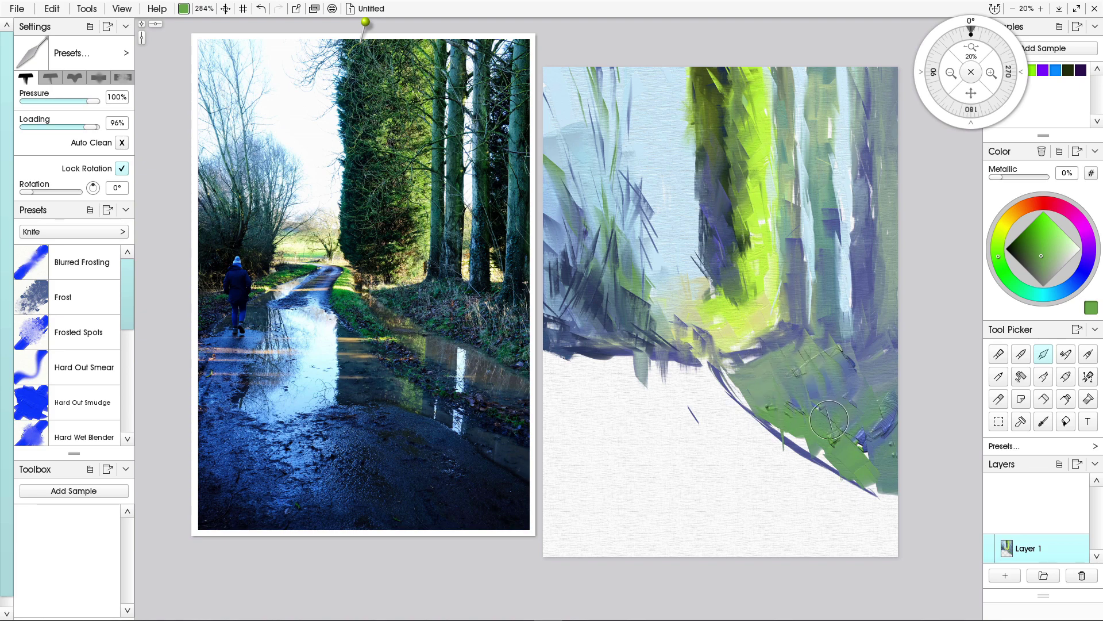
Select a pale green, turn on Auto Clean, and undo the trial knife strokes on the green bank.
left_click(1073, 246)
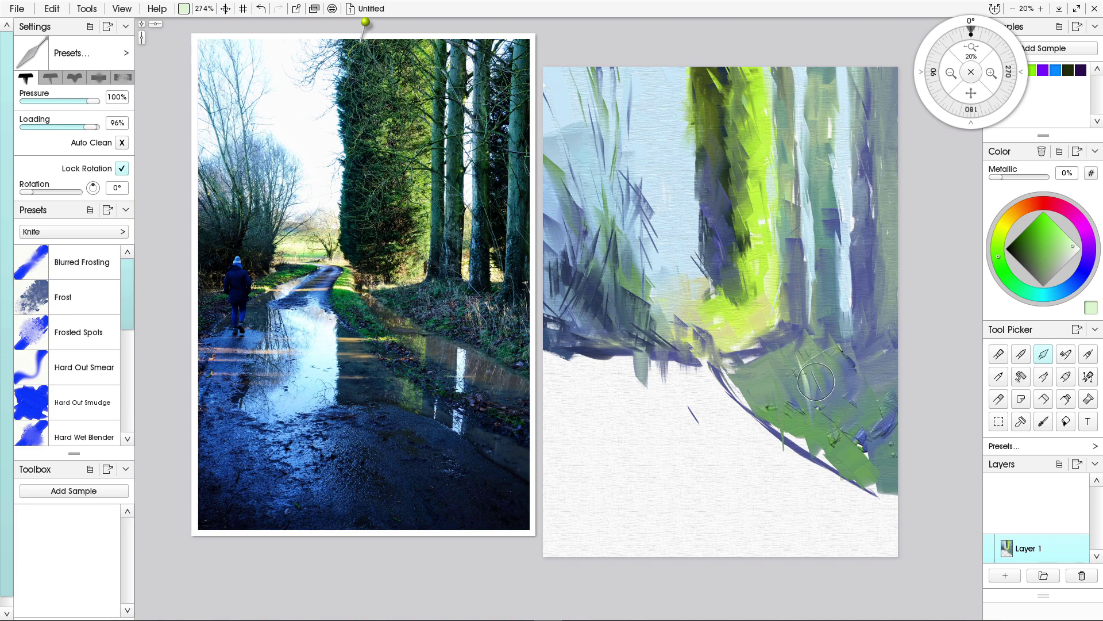
mouse_move(816, 382)
left_mouse_down()
mouse_move(810, 390)
mouse_move(814, 374)
left_mouse_up()
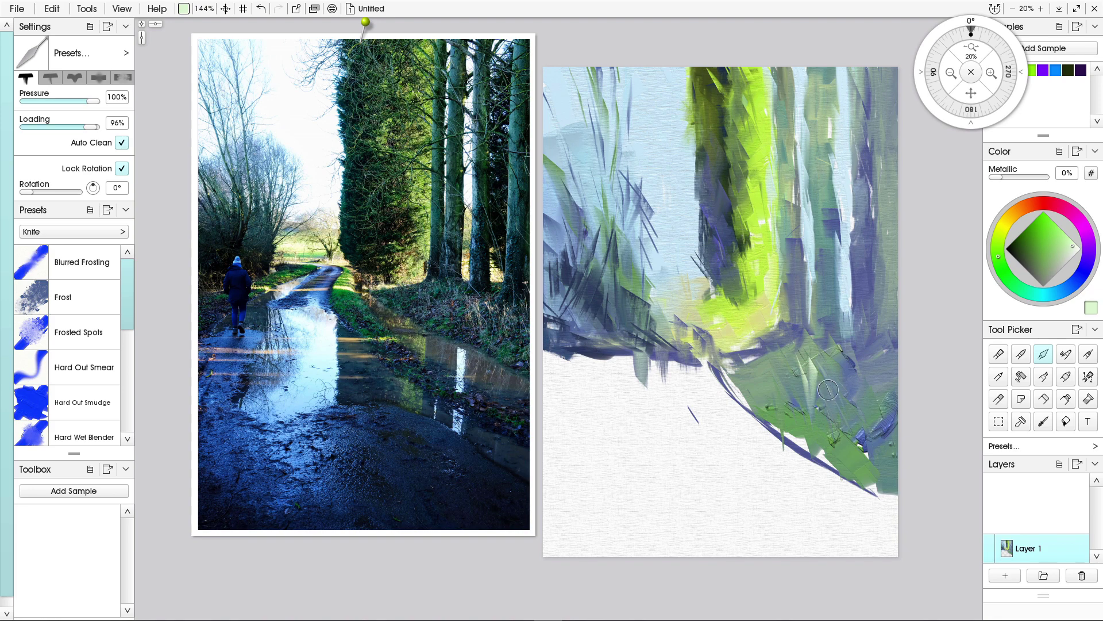
key("ctrl+z")
key("ctrl+z")
key("ctrl+z")
key("ctrl+z")
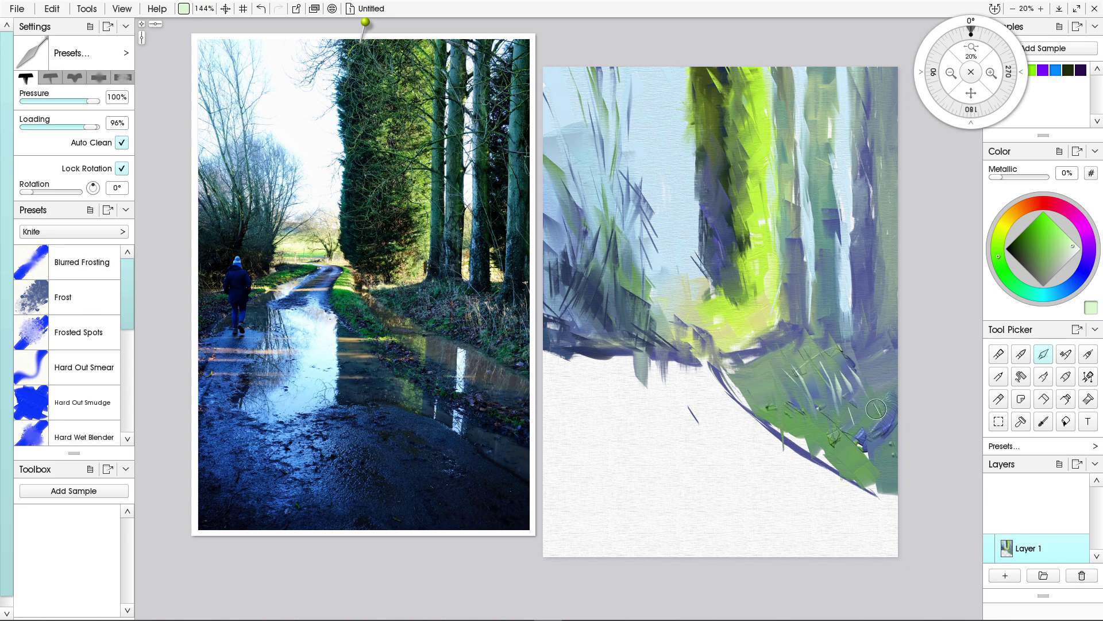
Flick fine pale green grass marks over the bank and drag the paint along the ground line and the bank's sloping edge.
mouse_move(876, 408)
left_mouse_down()
mouse_move(870, 437)
mouse_move(819, 436)
mouse_move(834, 415)
mouse_move(845, 454)
mouse_move(850, 410)
left_mouse_up()
left_click_drag(867, 462, 880, 450)
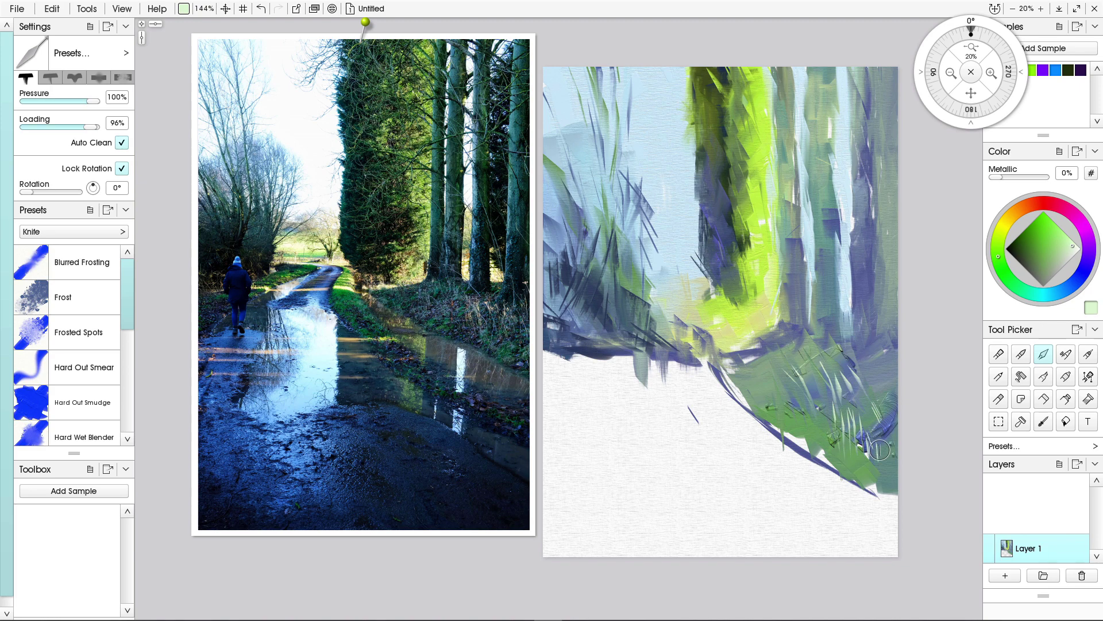
mouse_move(717, 361)
left_mouse_down()
mouse_move(757, 339)
mouse_move(610, 356)
left_mouse_up()
mouse_move(771, 339)
left_mouse_down()
mouse_move(713, 359)
mouse_move(823, 452)
mouse_move(909, 483)
left_mouse_up()
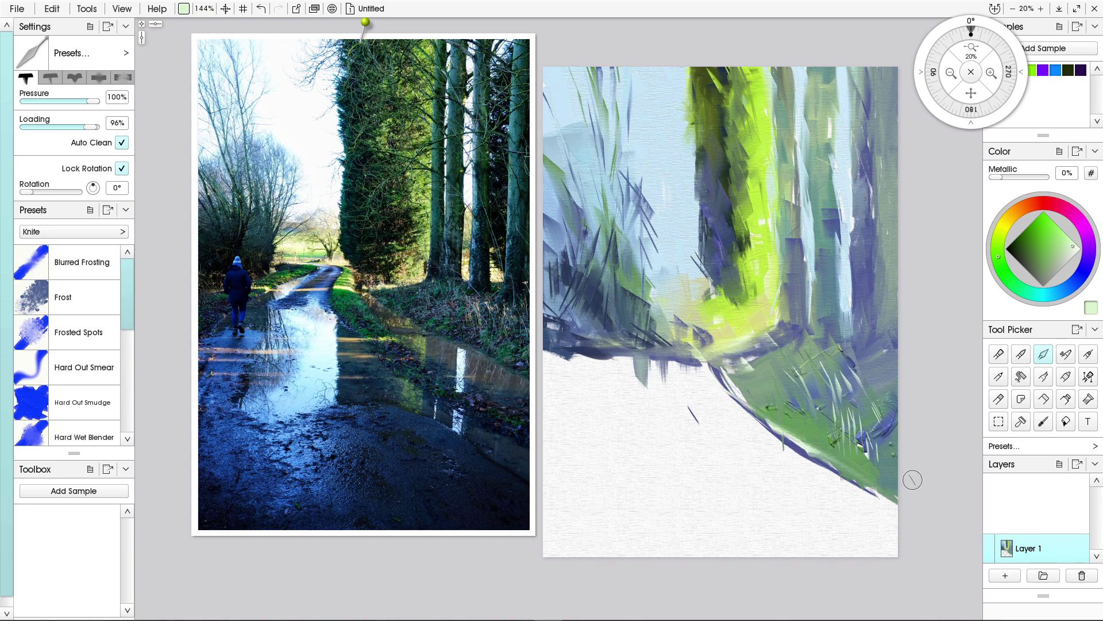
Choose a dark navy and knife shadow strokes into the lower part of the tall hedge and the ground beside its base.
left_click_drag(720, 271, 723, 296)
left_click(1077, 281)
left_click(1022, 250)
mouse_move(720, 271)
left_mouse_down()
mouse_move(713, 292)
mouse_move(708, 269)
mouse_move(725, 307)
mouse_move(721, 295)
mouse_move(758, 304)
left_mouse_up()
mouse_move(744, 242)
left_mouse_down()
mouse_move(770, 278)
mouse_move(771, 266)
mouse_move(757, 273)
mouse_move(769, 274)
mouse_move(768, 304)
mouse_move(750, 313)
mouse_move(722, 299)
mouse_move(724, 320)
mouse_move(726, 305)
mouse_move(707, 296)
mouse_move(716, 280)
left_mouse_up()
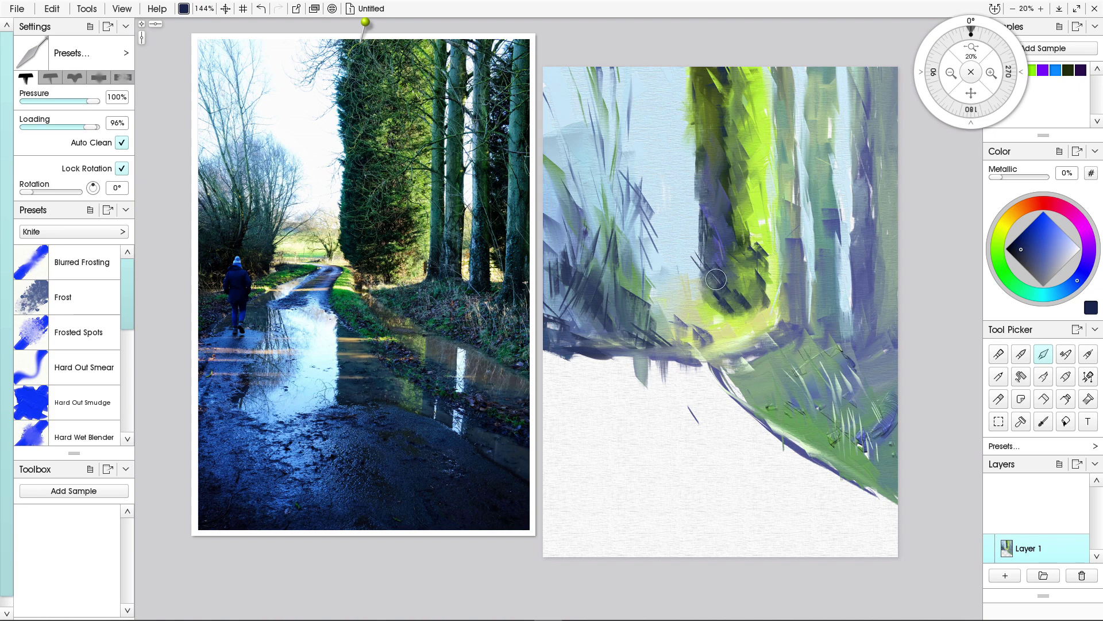
mouse_move(769, 340)
left_mouse_down()
mouse_move(723, 361)
mouse_move(757, 342)
left_mouse_up()
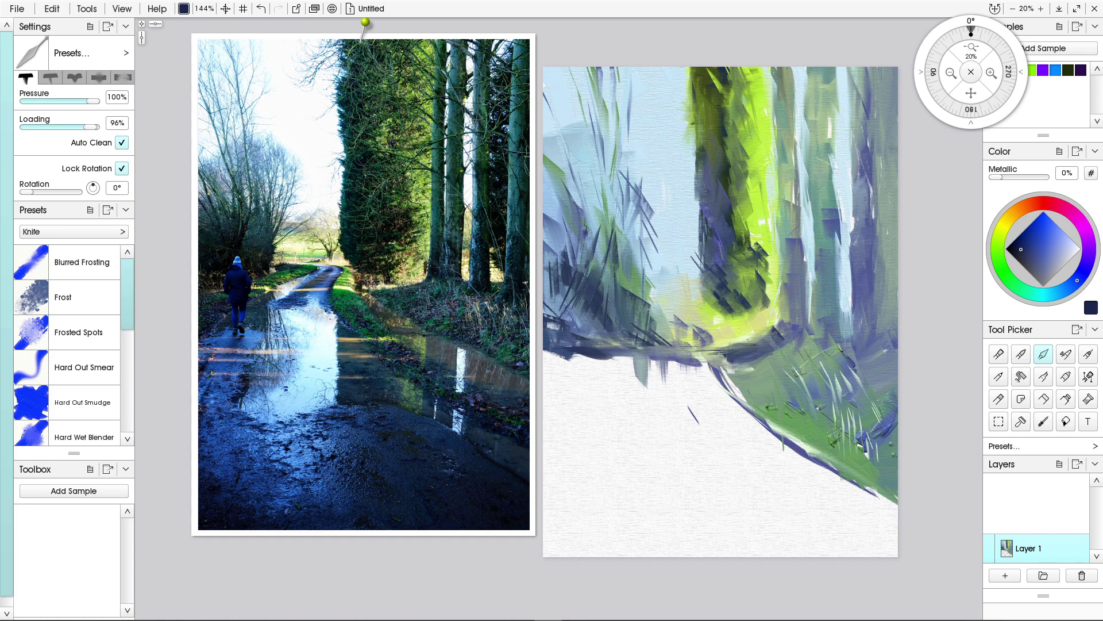
left_click_drag(780, 328, 798, 319)
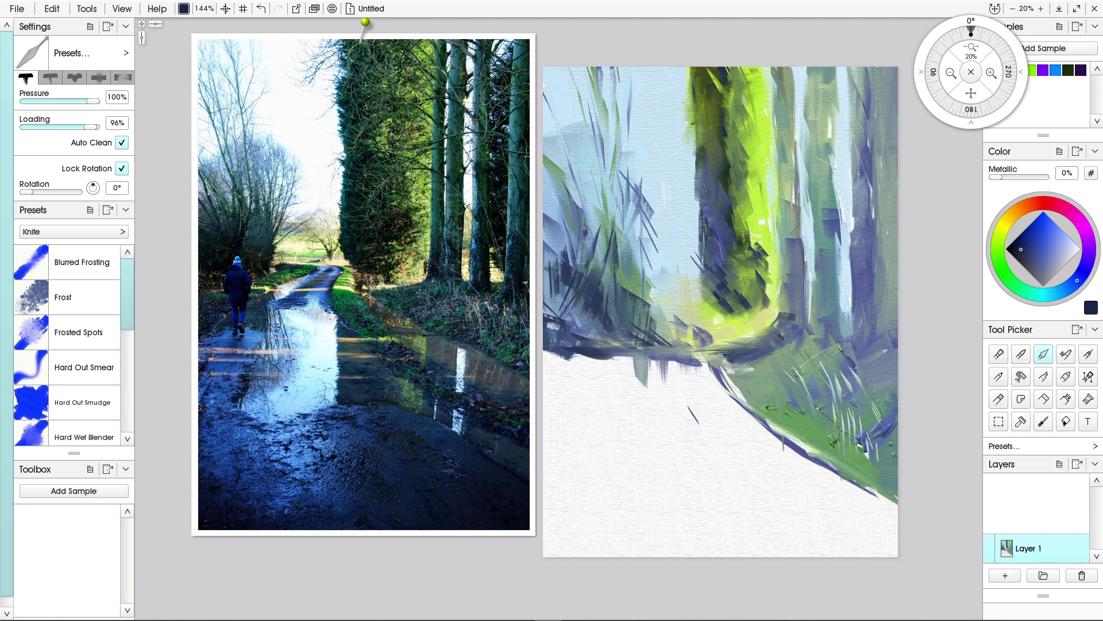
Paint dark vertical strokes along the trunk beside the hedge and deepen the hedge's shaded lower half with near-black navy.
left_click_drag(804, 256, 806, 316)
left_click_drag(801, 252, 806, 318)
mouse_move(779, 244)
left_mouse_down()
mouse_move(796, 198)
mouse_move(803, 315)
left_mouse_up()
mouse_move(799, 158)
left_mouse_down()
mouse_move(795, 120)
mouse_move(799, 247)
mouse_move(792, 73)
mouse_move(787, 132)
left_mouse_up()
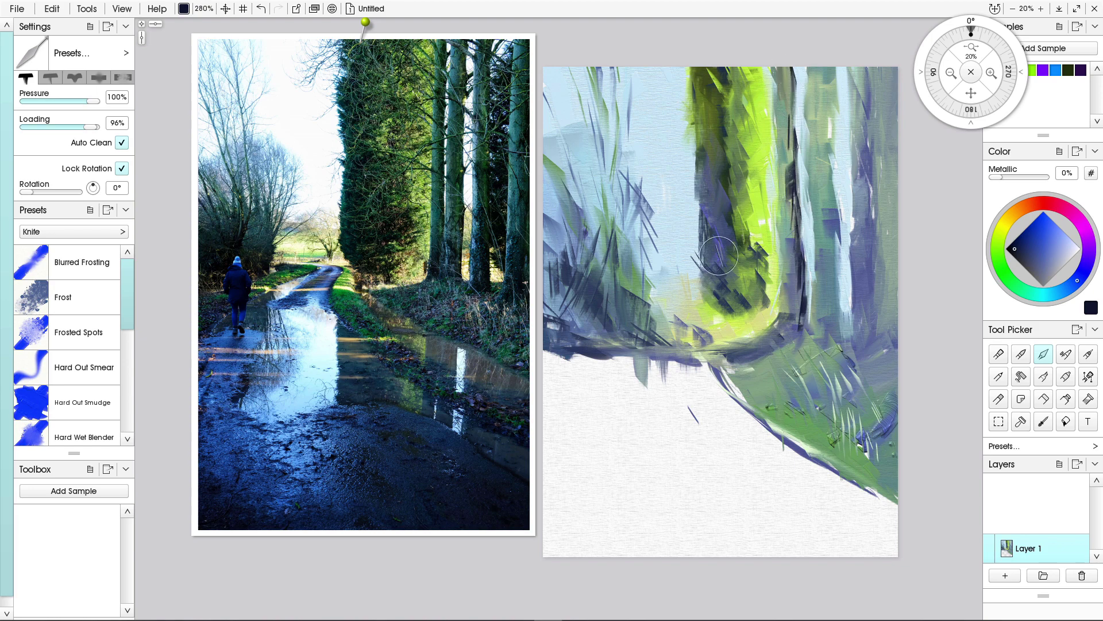
mouse_move(743, 242)
left_mouse_down()
mouse_move(723, 267)
mouse_move(734, 302)
mouse_move(701, 227)
mouse_move(695, 299)
left_mouse_up()
mouse_move(699, 213)
left_mouse_down()
mouse_move(716, 173)
mouse_move(698, 221)
left_mouse_up()
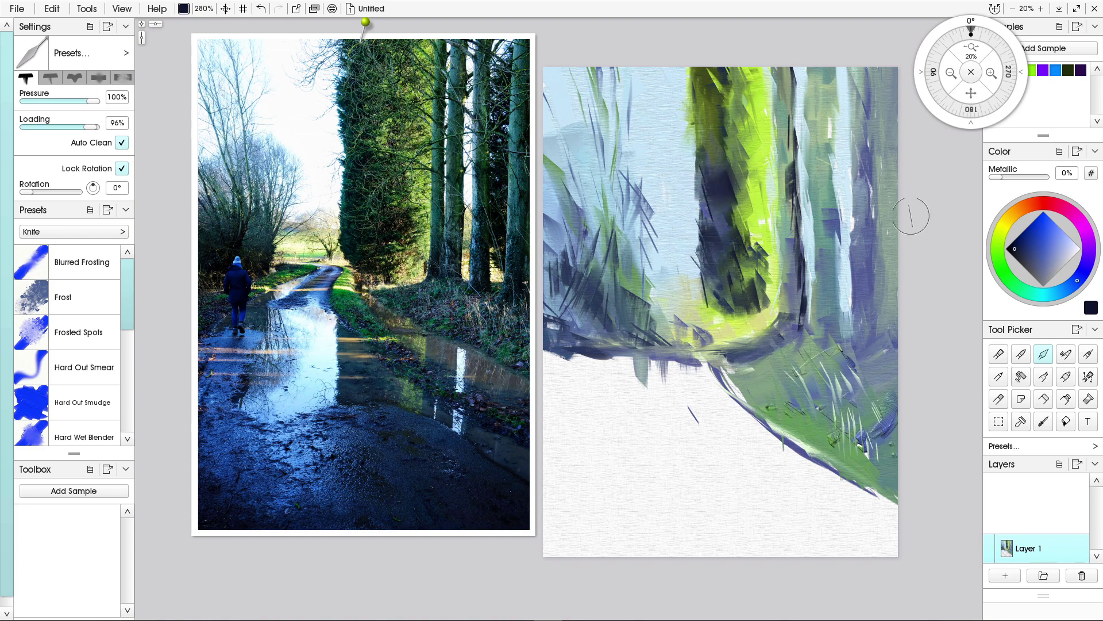
Darken the base of the middle trunks and the ground line towards the path with broad near-black navy strokes.
mouse_move(836, 227)
left_mouse_down()
mouse_move(832, 203)
mouse_move(836, 270)
mouse_move(822, 267)
mouse_move(833, 304)
mouse_move(824, 314)
mouse_move(840, 340)
mouse_move(833, 328)
mouse_move(828, 368)
left_mouse_up()
left_click_drag(831, 315, 812, 367)
mouse_move(799, 328)
left_mouse_down()
mouse_move(773, 364)
mouse_move(730, 388)
left_mouse_up()
left_click_drag(761, 351, 725, 390)
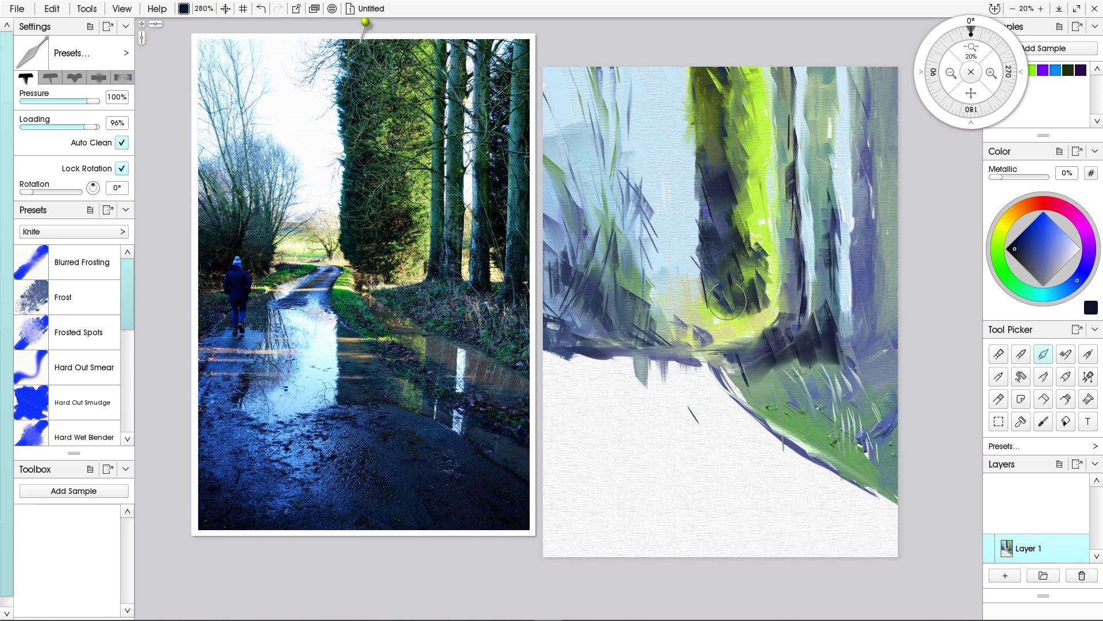
left_click_drag(727, 300, 720, 360)
left_click_drag(719, 353, 774, 345)
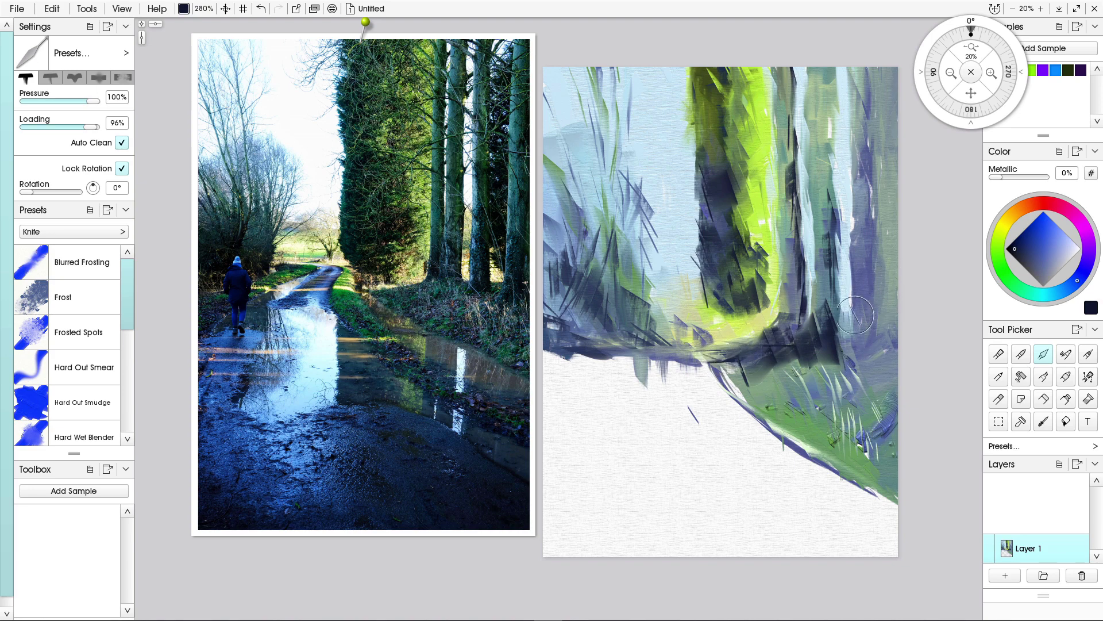
Deepen the shadow around the feet of the outermost trunks, extending the near-black band to the canvas edge.
mouse_move(862, 296)
left_mouse_down()
mouse_move(858, 340)
mouse_move(861, 291)
left_mouse_up()
left_click_drag(875, 284, 877, 282)
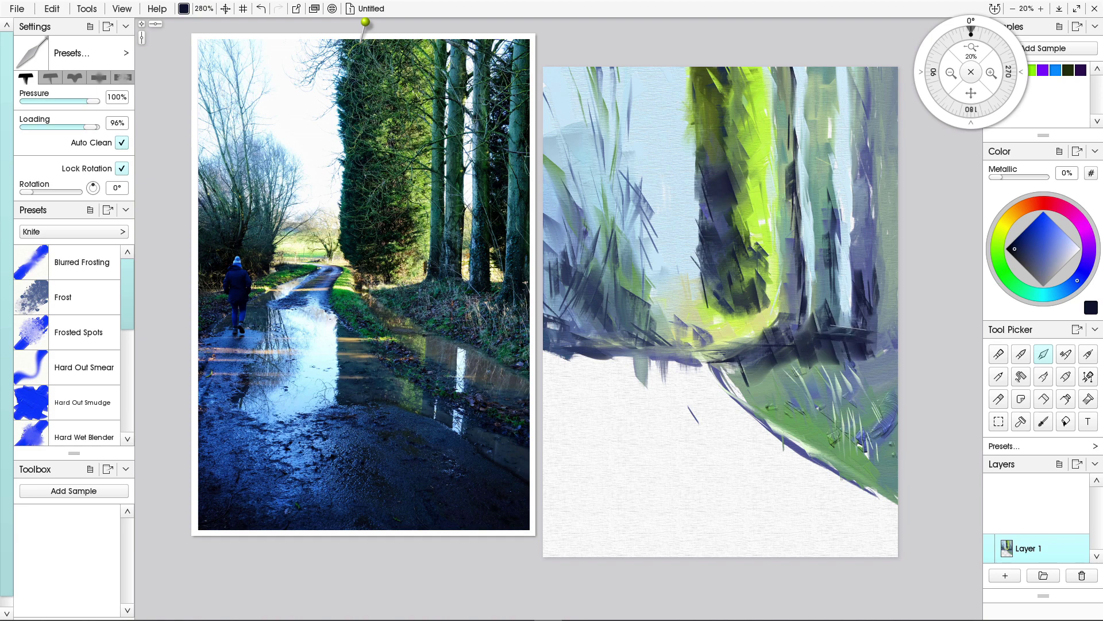
mouse_move(823, 326)
left_mouse_down()
mouse_move(861, 355)
mouse_move(873, 344)
mouse_move(817, 296)
mouse_move(836, 323)
left_mouse_up()
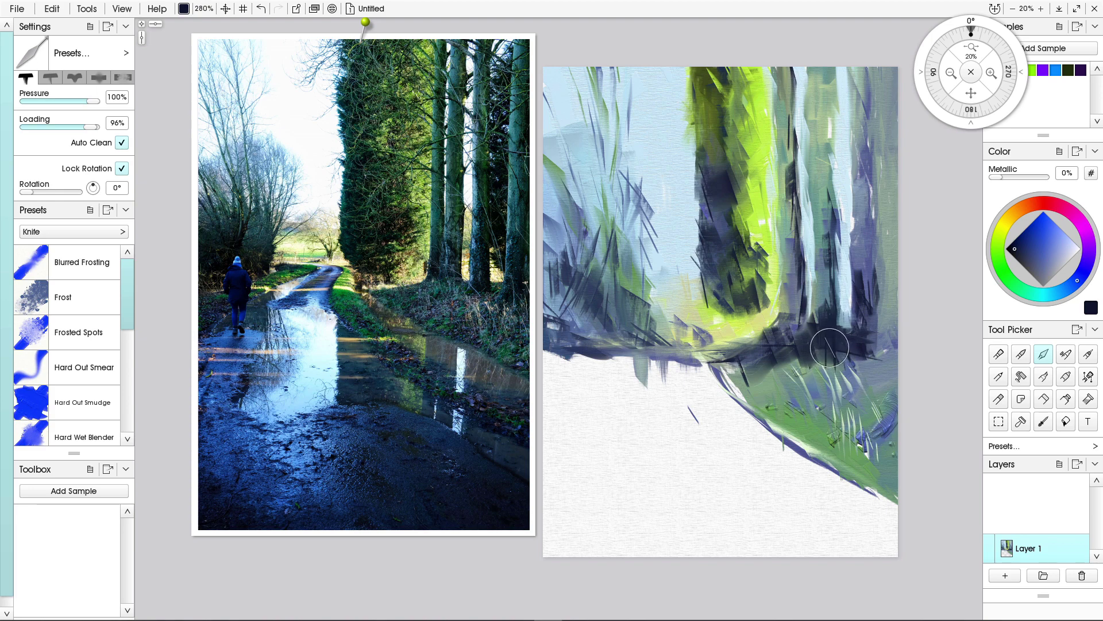
mouse_move(835, 339)
left_mouse_down()
mouse_move(865, 365)
mouse_move(874, 352)
left_mouse_up()
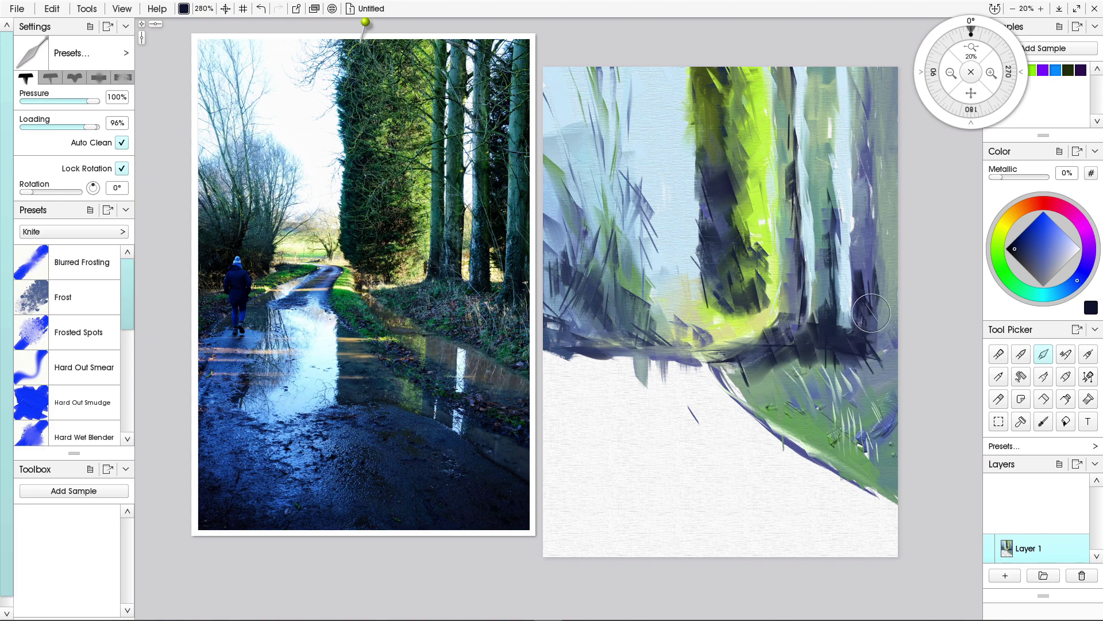
left_click_drag(871, 313, 882, 359)
mouse_move(872, 282)
left_mouse_down()
mouse_move(884, 388)
mouse_move(902, 396)
mouse_move(868, 356)
mouse_move(876, 381)
left_mouse_up()
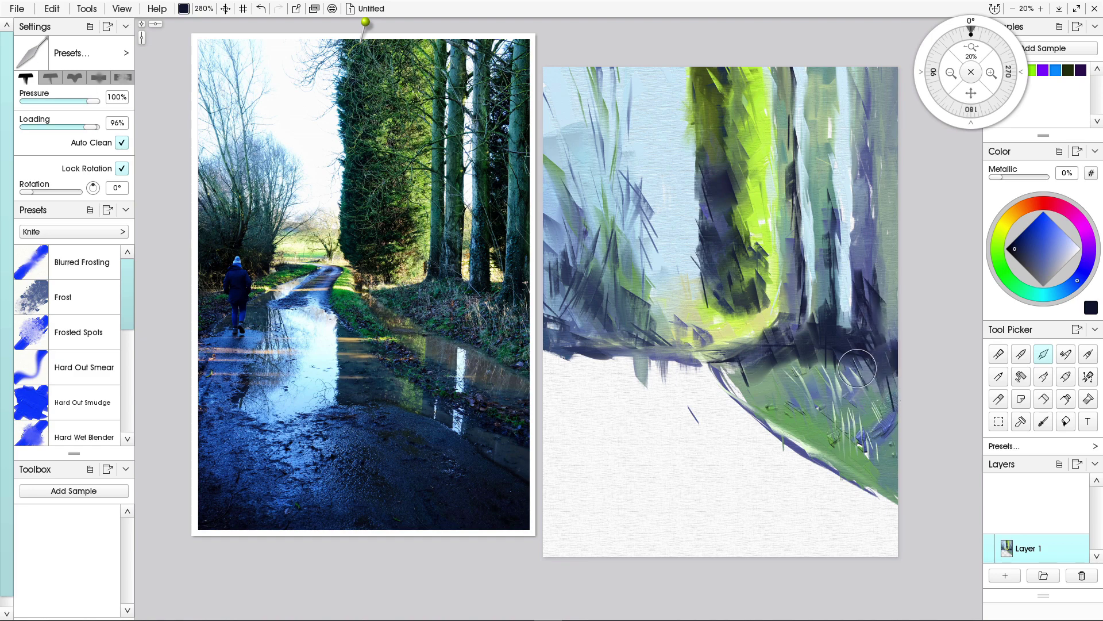
Add dark navy knife strokes to the hedge's middle and upper parts and along the ground line at the start of the path.
mouse_move(746, 196)
left_mouse_down()
mouse_move(755, 203)
mouse_move(735, 209)
mouse_move(749, 237)
mouse_move(739, 228)
mouse_move(747, 184)
mouse_move(733, 212)
left_mouse_up()
left_click_drag(723, 157, 724, 117)
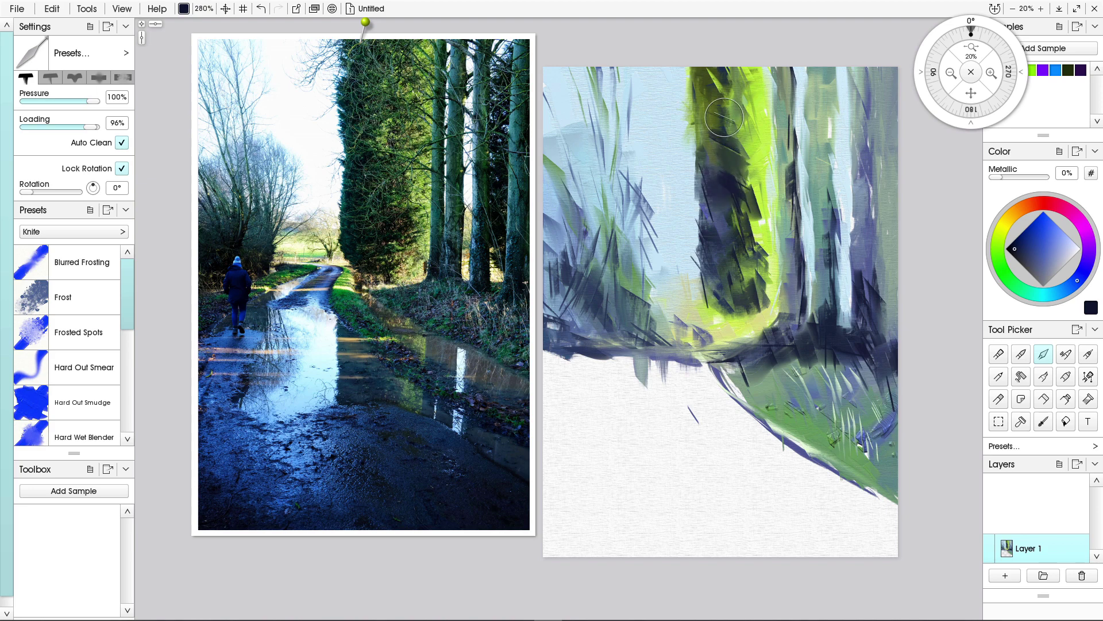
mouse_move(715, 301)
left_mouse_down()
mouse_move(733, 356)
mouse_move(707, 322)
mouse_move(747, 305)
mouse_move(644, 344)
mouse_move(675, 328)
mouse_move(625, 328)
mouse_move(695, 334)
mouse_move(684, 369)
mouse_move(755, 368)
left_mouse_up()
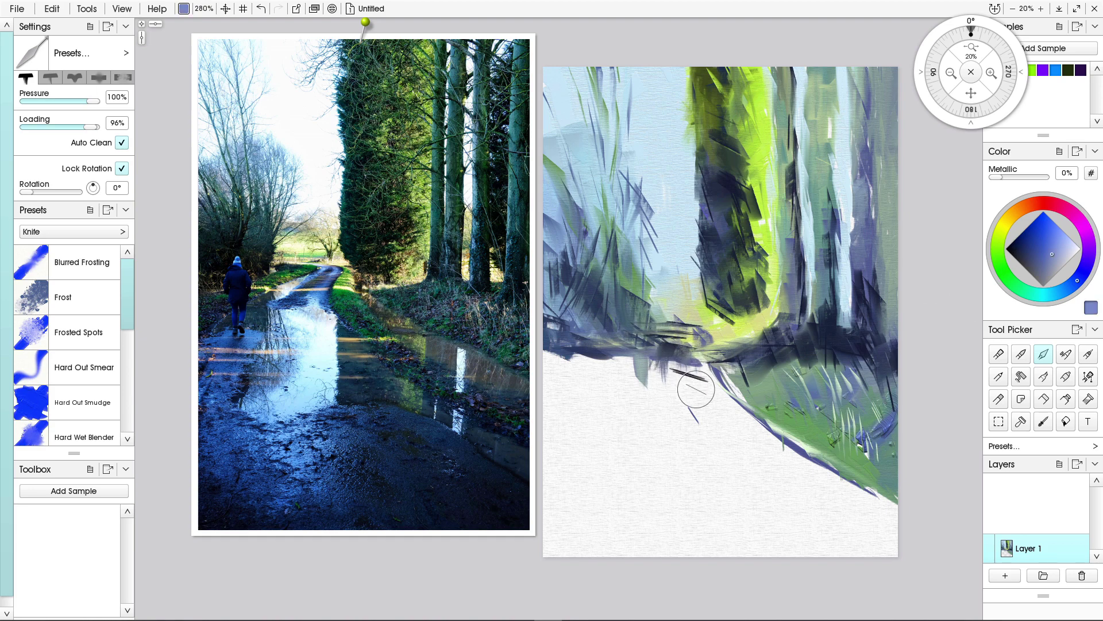
Turn off Lock Rotation and block in the far end of the path with fanned blue-violet knife strokes.
left_click_drag(673, 368, 666, 404)
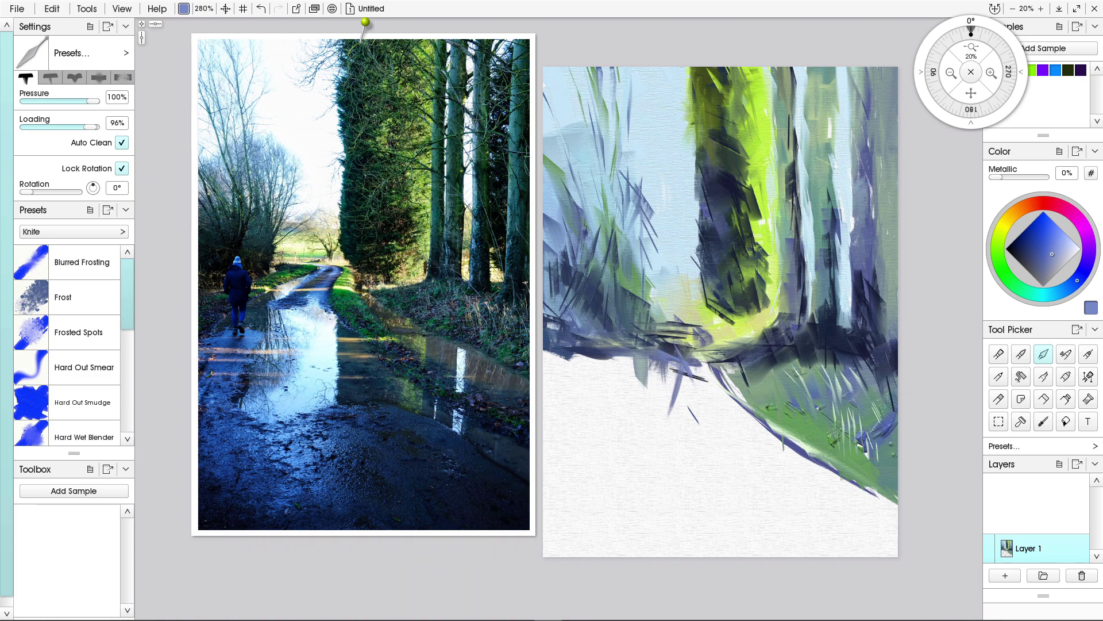
left_click(121, 169)
mouse_move(686, 363)
left_mouse_down()
mouse_move(723, 415)
mouse_move(686, 373)
mouse_move(672, 405)
mouse_move(642, 426)
left_mouse_up()
left_click(659, 412)
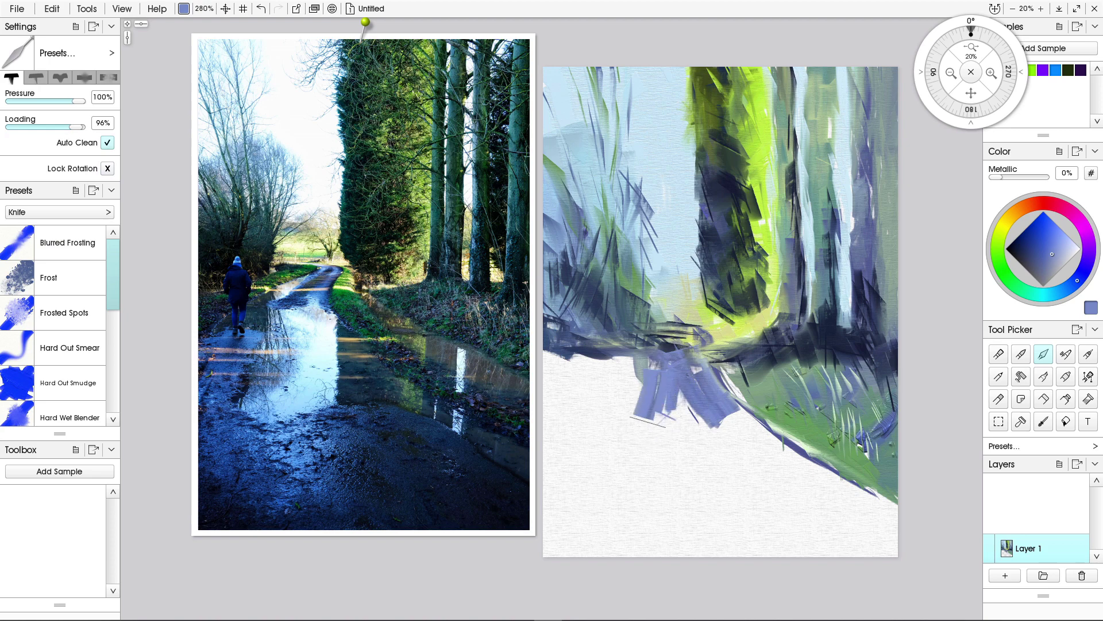
left_click(689, 422)
Choose a pale cyan-blue and pull vertical strokes below the violet path to block in the puddle's sky reflection.
left_click_drag(1078, 280, 1043, 296)
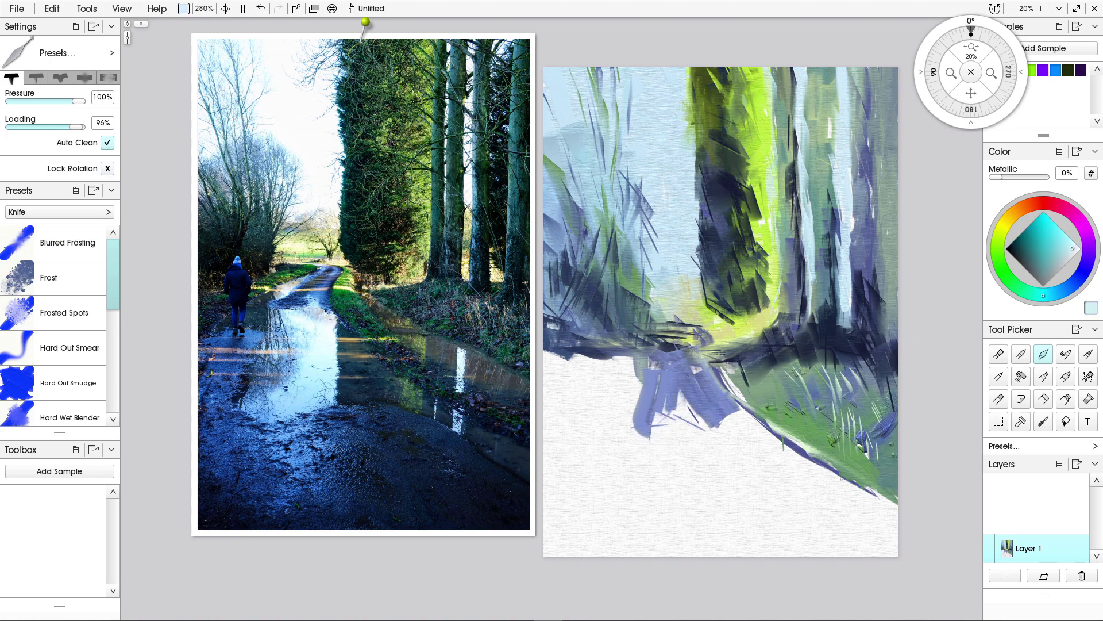
mouse_move(678, 415)
left_mouse_down()
mouse_move(679, 477)
mouse_move(698, 478)
left_mouse_up()
left_click_drag(712, 429, 726, 458)
left_click_drag(637, 402, 652, 487)
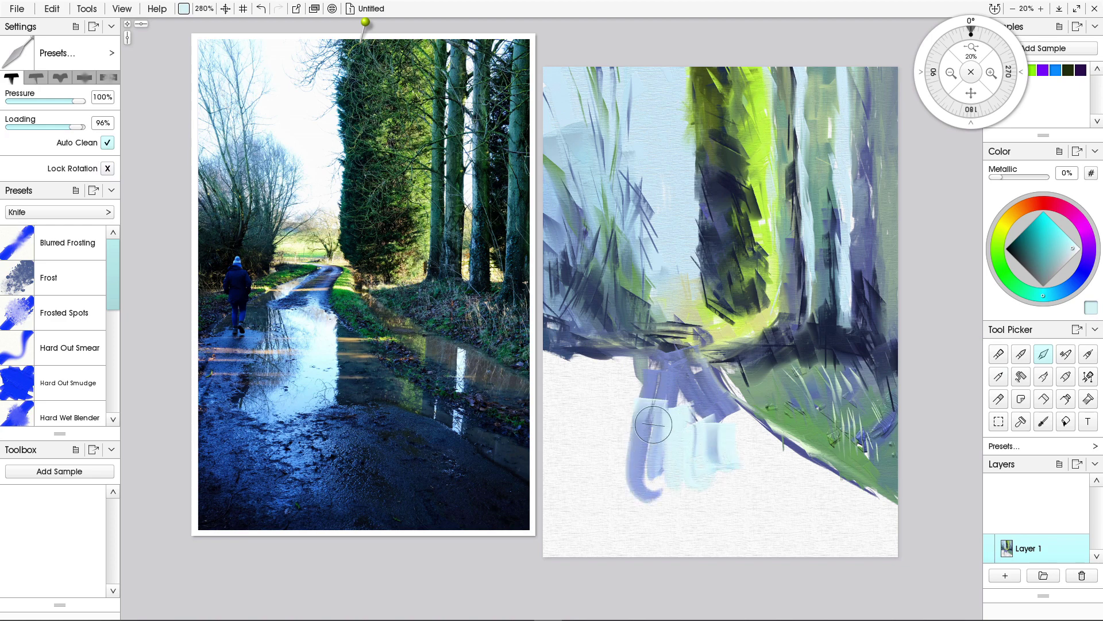
Sample the hedge's dark navy and paint its reflection beside the pale puddle and along the lower edge of the green bank.
left_click(728, 180, "alt")
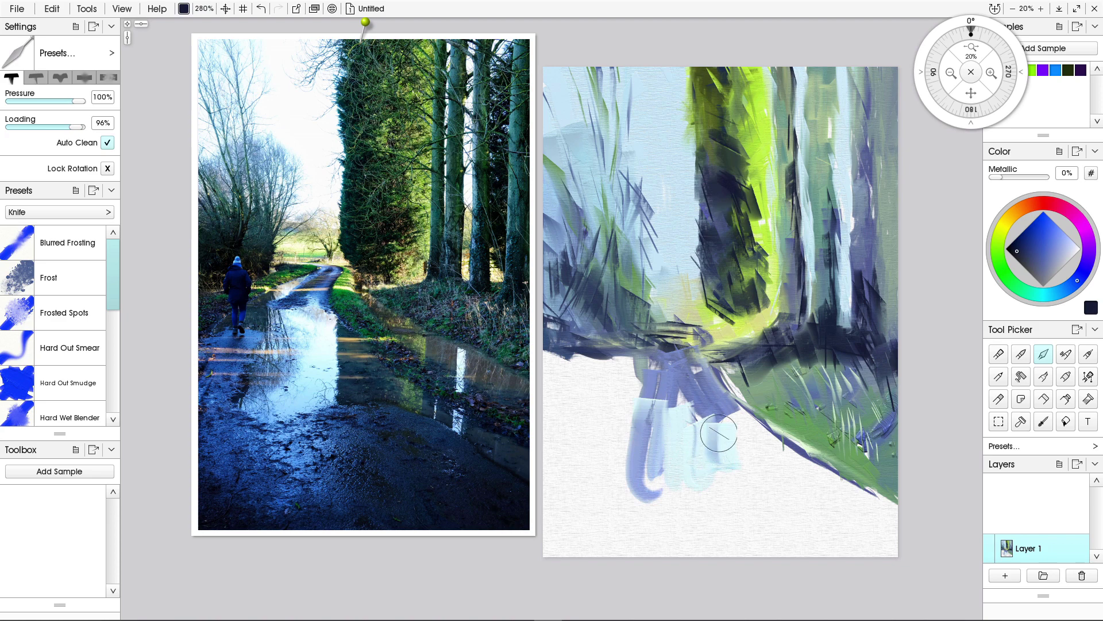
mouse_move(722, 405)
left_mouse_down()
mouse_move(726, 503)
mouse_move(750, 494)
mouse_move(707, 454)
left_mouse_up()
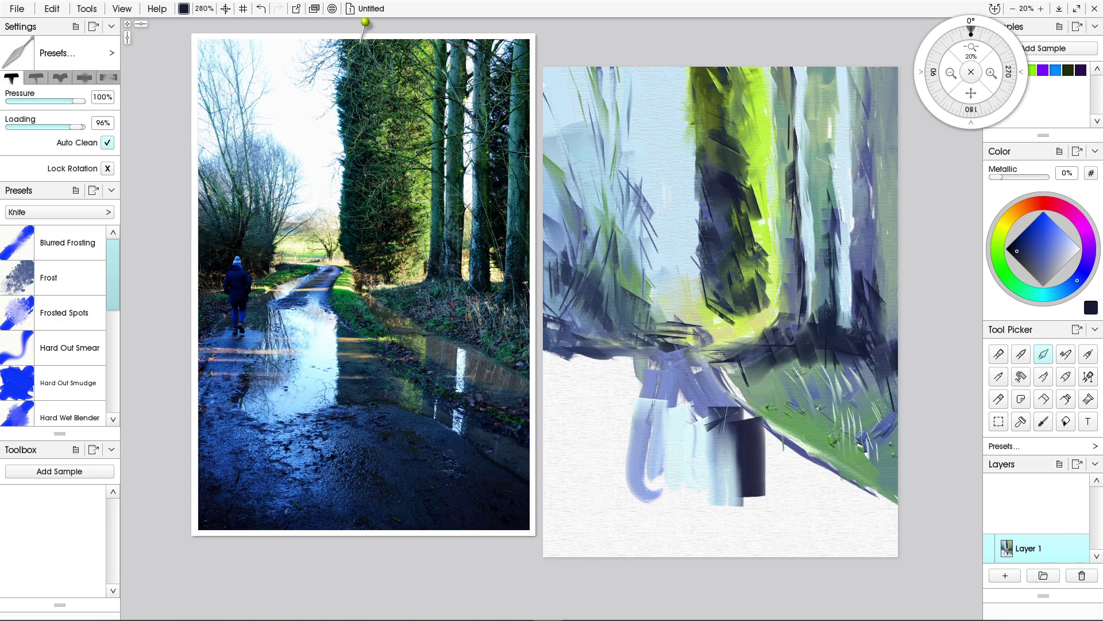
mouse_move(723, 408)
left_mouse_down()
mouse_move(726, 507)
mouse_move(730, 514)
left_mouse_up()
left_click_drag(730, 437, 739, 546)
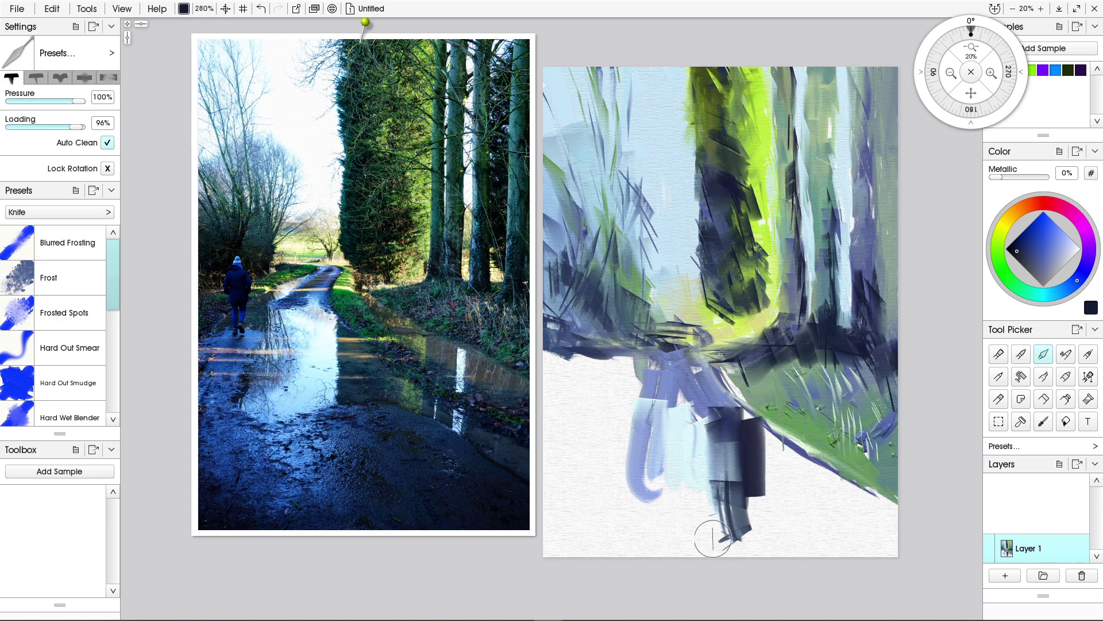
left_click_drag(747, 499, 832, 521)
left_click_drag(780, 485, 799, 490)
mouse_move(727, 413)
left_mouse_down()
mouse_move(803, 469)
mouse_move(770, 483)
mouse_move(818, 547)
mouse_move(826, 541)
left_mouse_up()
Add pale blue reflection strokes below the bank's outer end, and cover the ground left of the path with sampled blue-violet.
left_click(675, 480, "alt")
left_click_drag(863, 492, 866, 546)
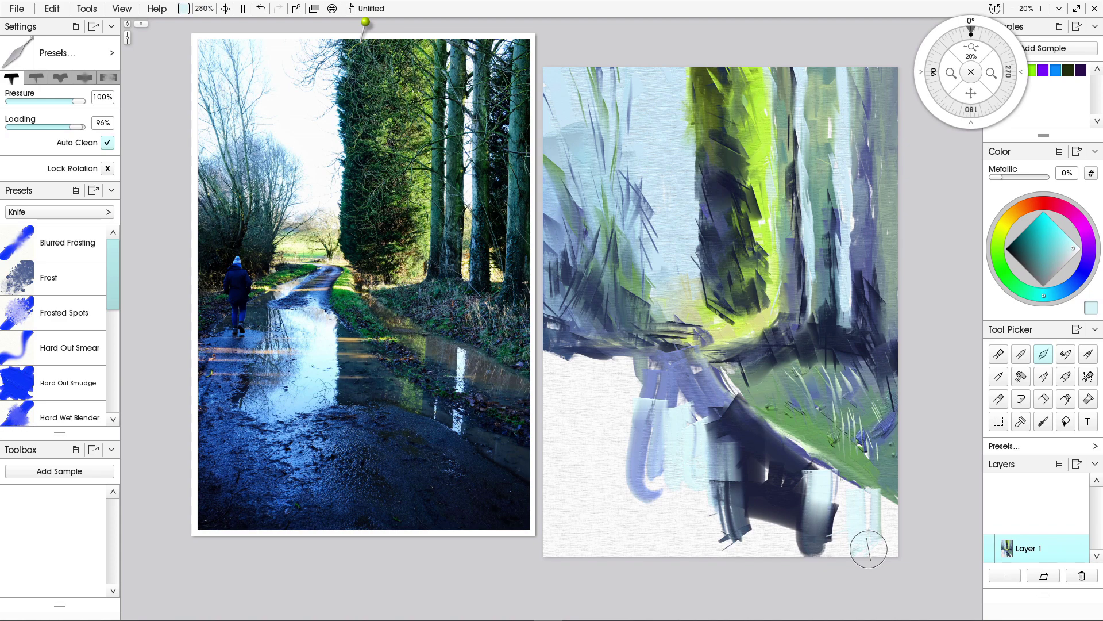
left_click(664, 378, "alt")
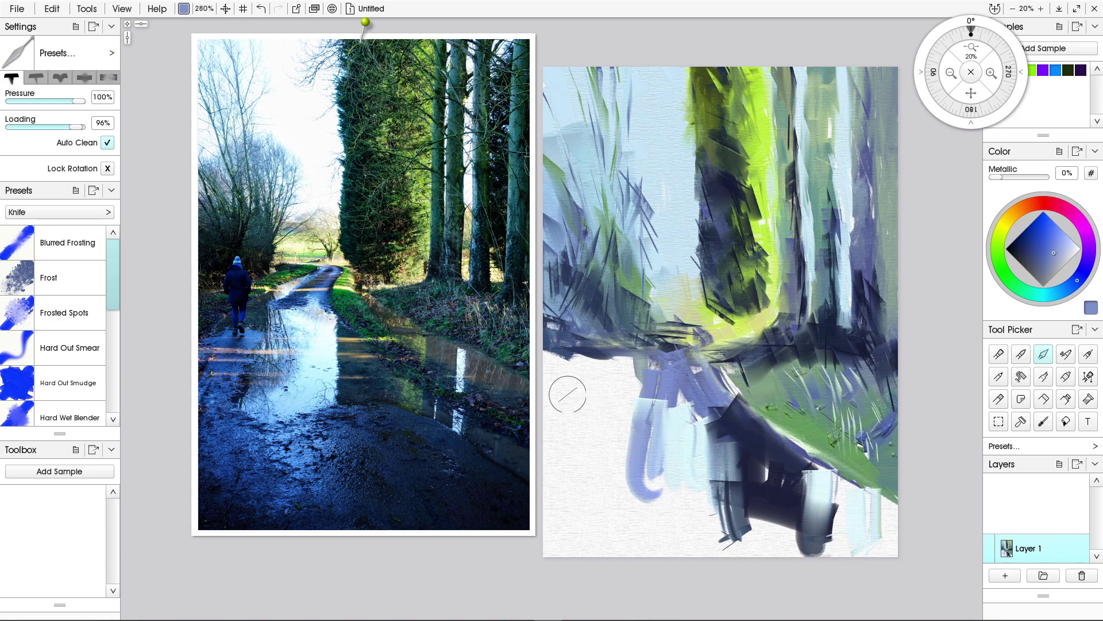
mouse_move(642, 374)
left_mouse_down()
mouse_move(556, 369)
mouse_move(597, 404)
mouse_move(579, 399)
mouse_move(599, 379)
mouse_move(564, 387)
mouse_move(617, 381)
mouse_move(544, 381)
left_mouse_up()
Sample the bank's green, knife grass patches onto the violet ground left of the path, and switch to the Tube's Hard Squeeze preset.
left_click(595, 302, "alt")
left_click(791, 429, "alt")
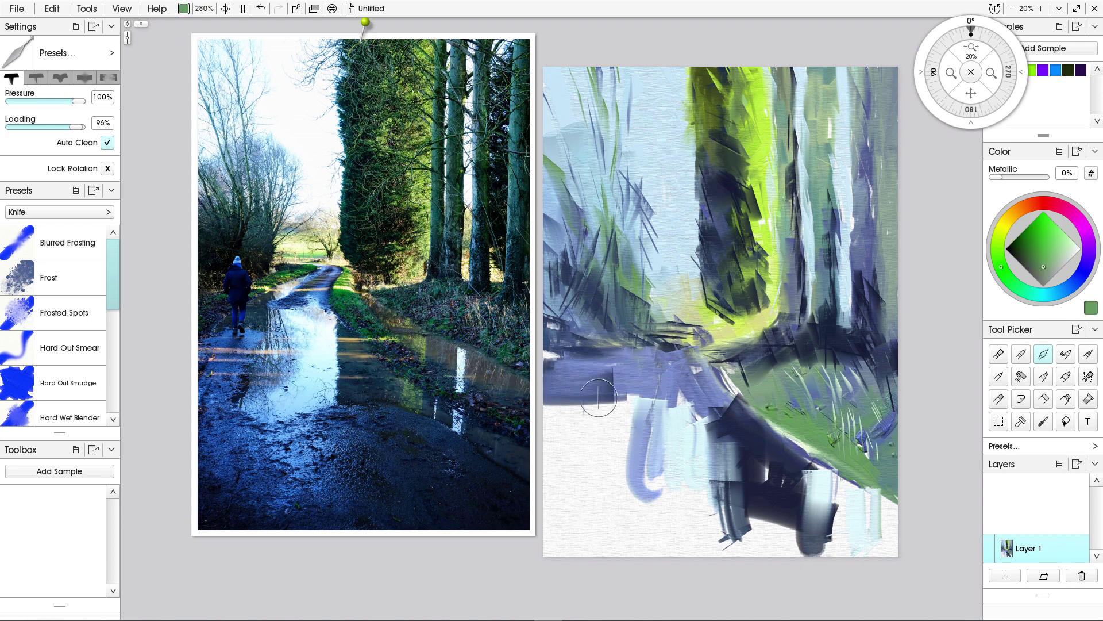
mouse_move(620, 374)
left_mouse_down()
mouse_move(583, 414)
mouse_move(546, 422)
left_mouse_up()
left_click_drag(621, 402, 572, 431)
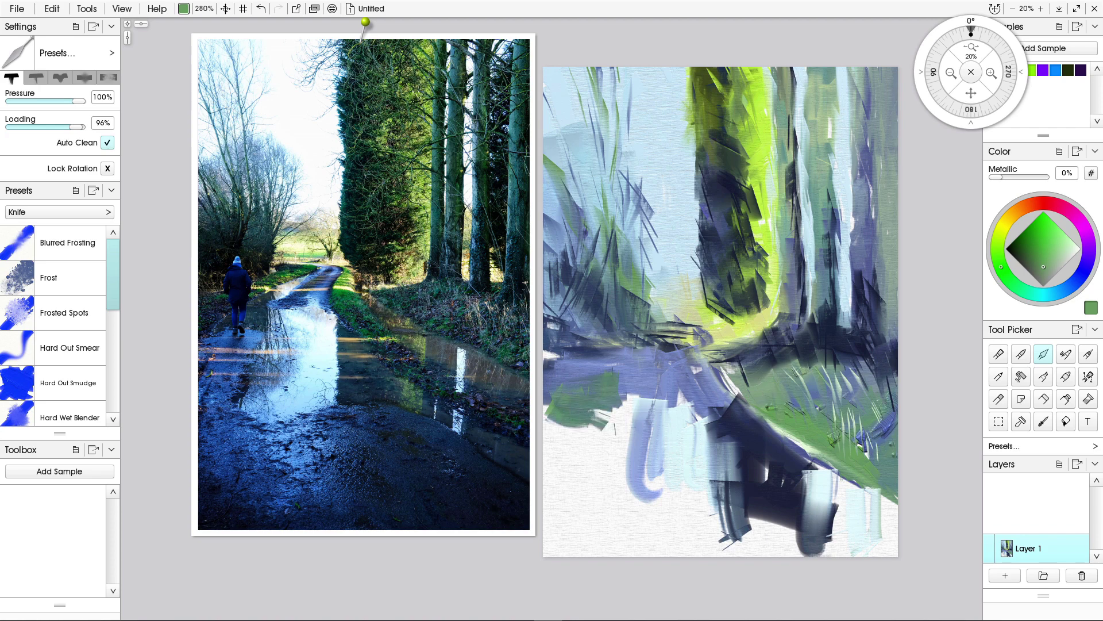
left_click(1067, 398)
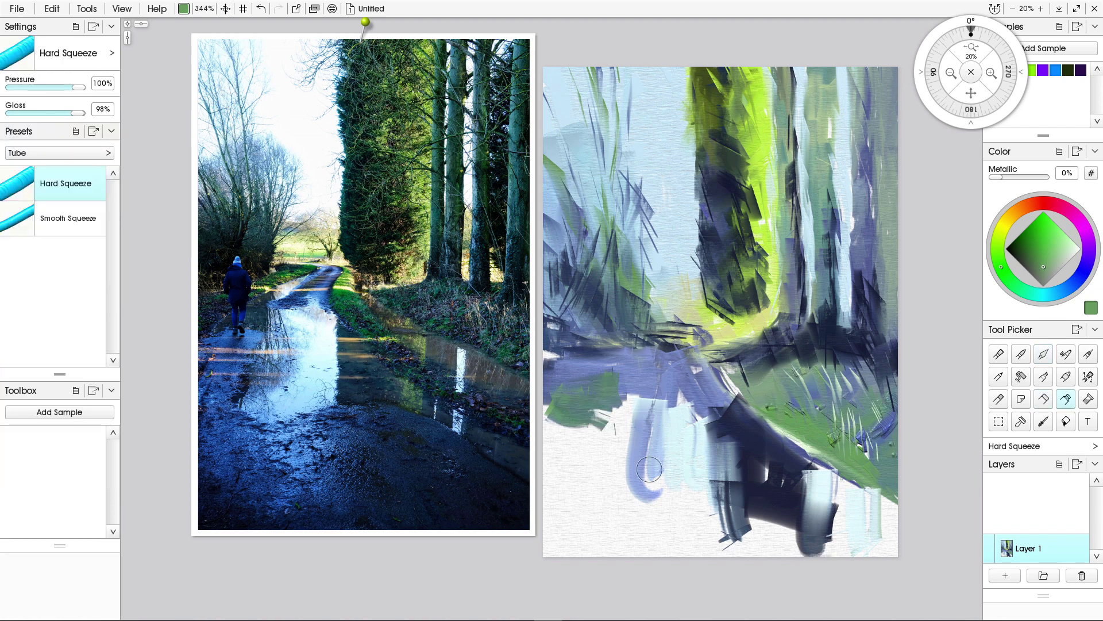
Squeeze thick green paint over the grass patches left of the path and up to the path's far end.
mouse_move(611, 405)
left_mouse_down()
mouse_move(572, 419)
mouse_move(583, 394)
mouse_move(553, 398)
left_mouse_up()
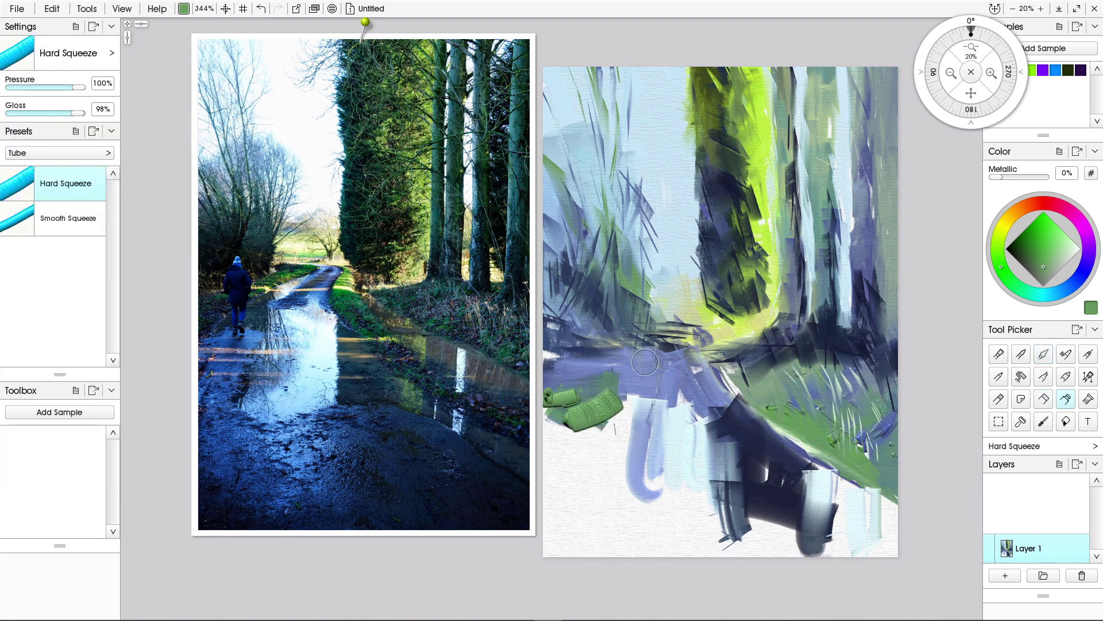
left_click_drag(645, 363, 602, 383)
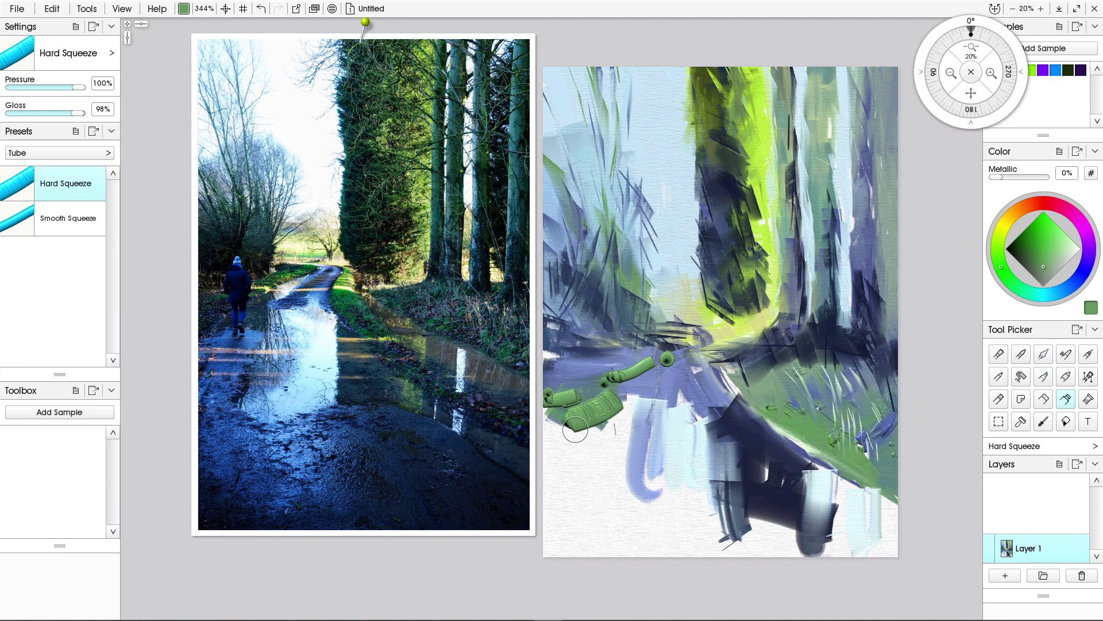
left_click_drag(677, 343, 655, 344)
mouse_move(587, 413)
left_mouse_down()
mouse_move(550, 429)
mouse_move(615, 424)
mouse_move(561, 462)
mouse_move(572, 484)
mouse_move(645, 494)
mouse_move(529, 515)
mouse_move(693, 508)
left_mouse_up()
Choose a muted blue-violet and squeeze thick strokes across the whole foreground below the grass patches and puddle reflections.
left_click(1079, 278)
left_click_drag(554, 543, 677, 520)
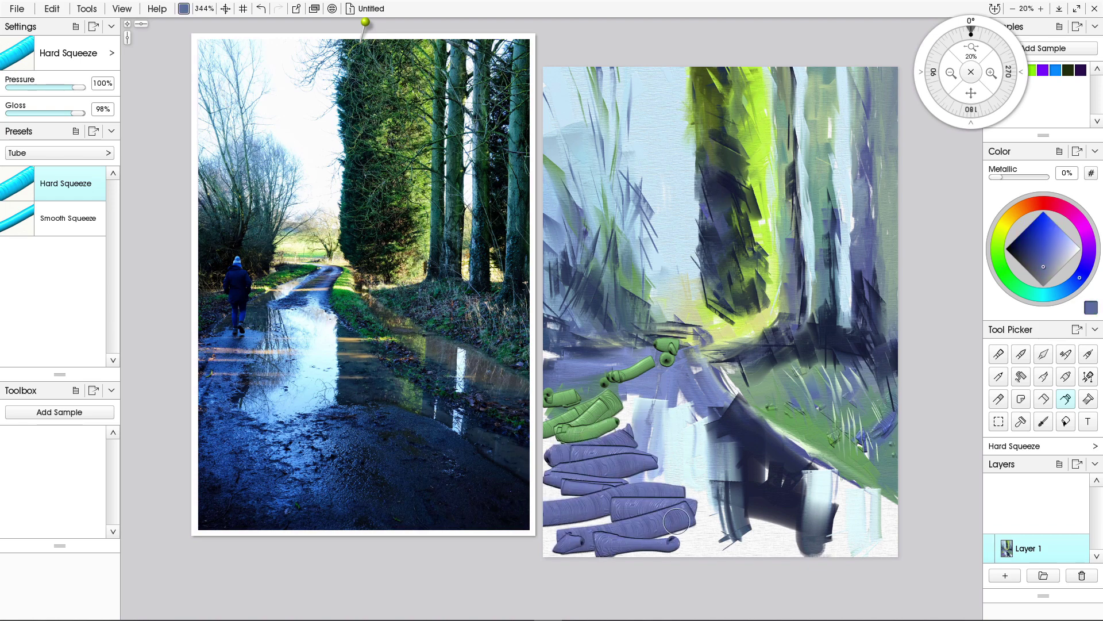
left_click_drag(724, 483, 658, 506)
mouse_move(721, 500)
left_mouse_down()
mouse_move(778, 526)
mouse_move(752, 534)
mouse_move(862, 549)
left_mouse_up()
mouse_move(796, 529)
left_mouse_down()
mouse_move(888, 552)
mouse_move(886, 510)
mouse_move(887, 559)
left_mouse_up()
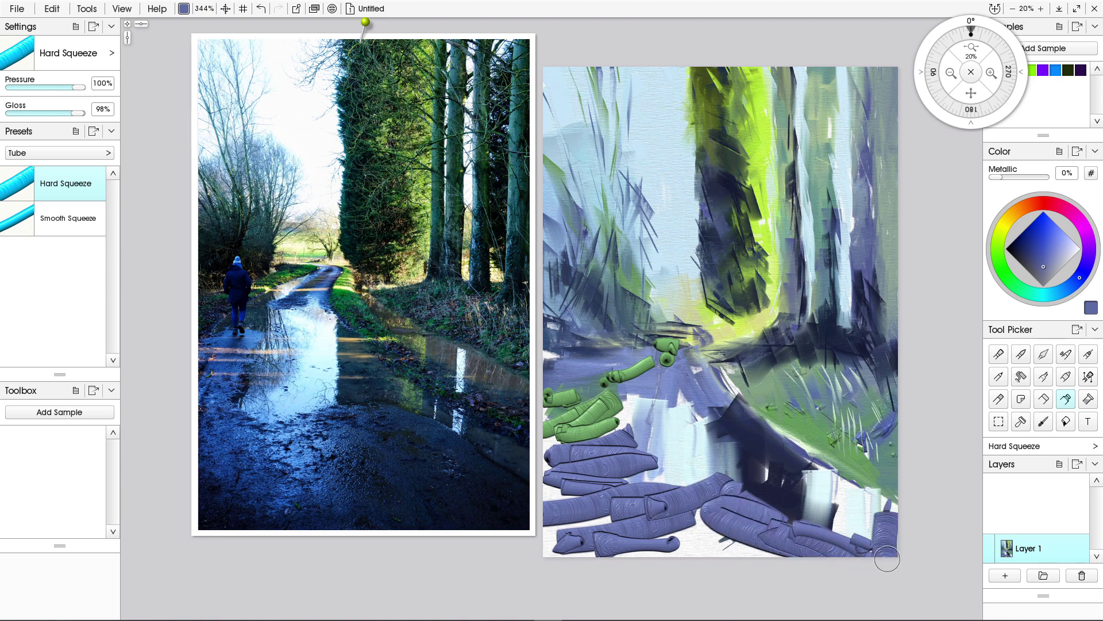
mouse_move(853, 491)
left_mouse_down()
mouse_move(864, 543)
mouse_move(842, 509)
mouse_move(841, 566)
left_mouse_up()
mouse_move(771, 551)
left_mouse_down()
mouse_move(718, 529)
mouse_move(642, 560)
mouse_move(558, 531)
left_mouse_up()
left_click_drag(671, 483, 660, 489)
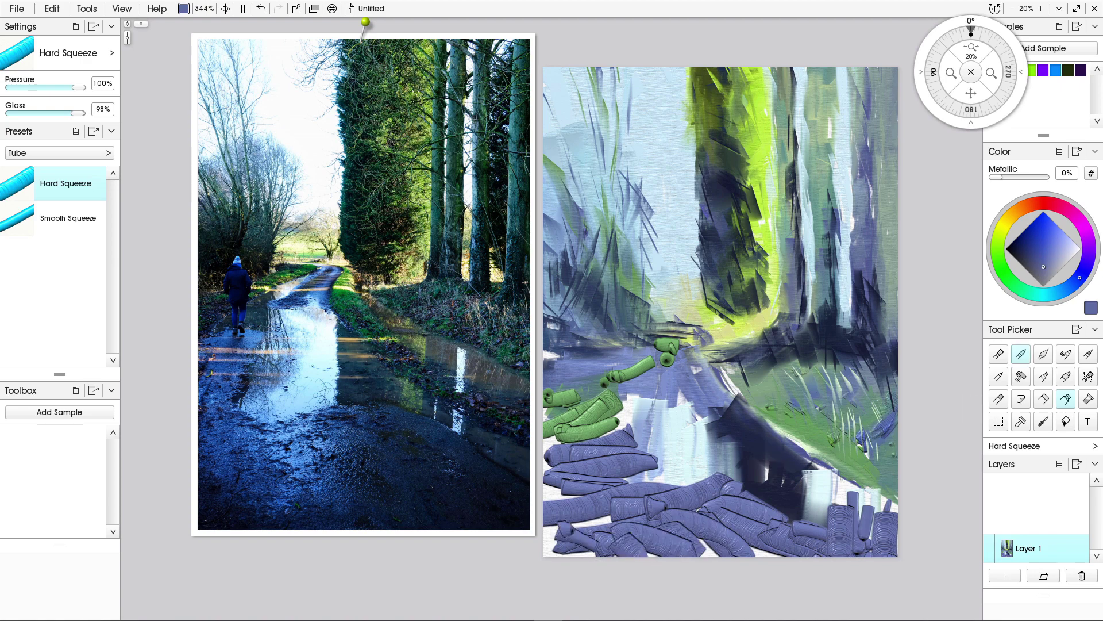
Switch to the Knife and spread the thick green paint into the violet ground left of the path.
key("k")
mouse_move(588, 428)
left_mouse_down()
mouse_move(620, 377)
mouse_move(652, 361)
mouse_move(628, 404)
left_mouse_up()
mouse_move(666, 356)
left_mouse_down()
mouse_move(655, 348)
mouse_move(679, 355)
left_mouse_up()
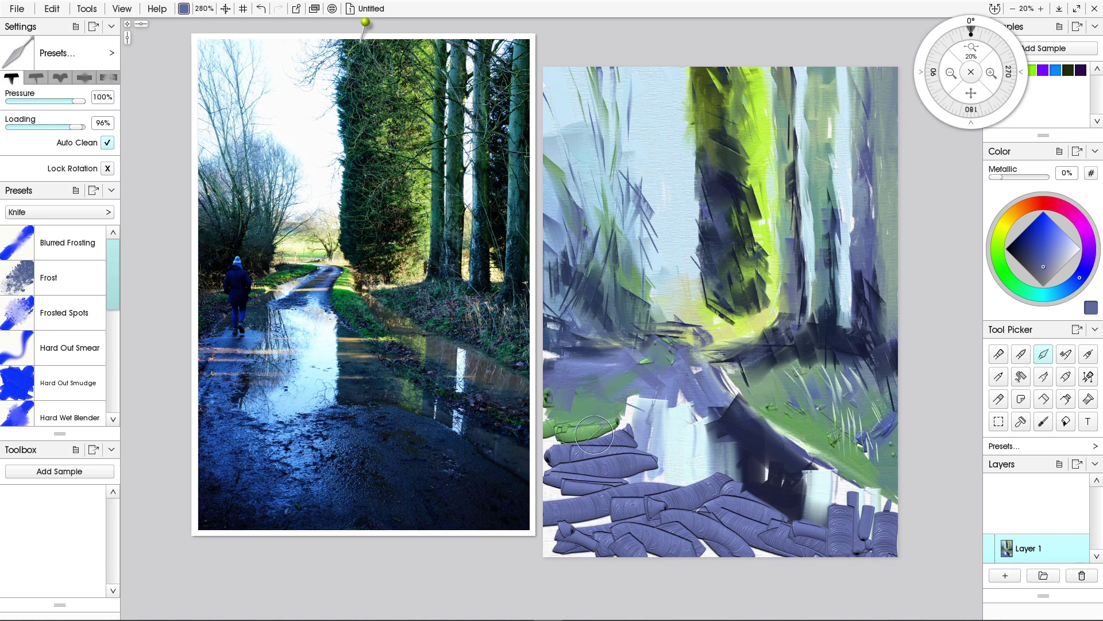
mouse_move(616, 431)
left_mouse_down()
mouse_move(543, 435)
mouse_move(564, 464)
left_mouse_up()
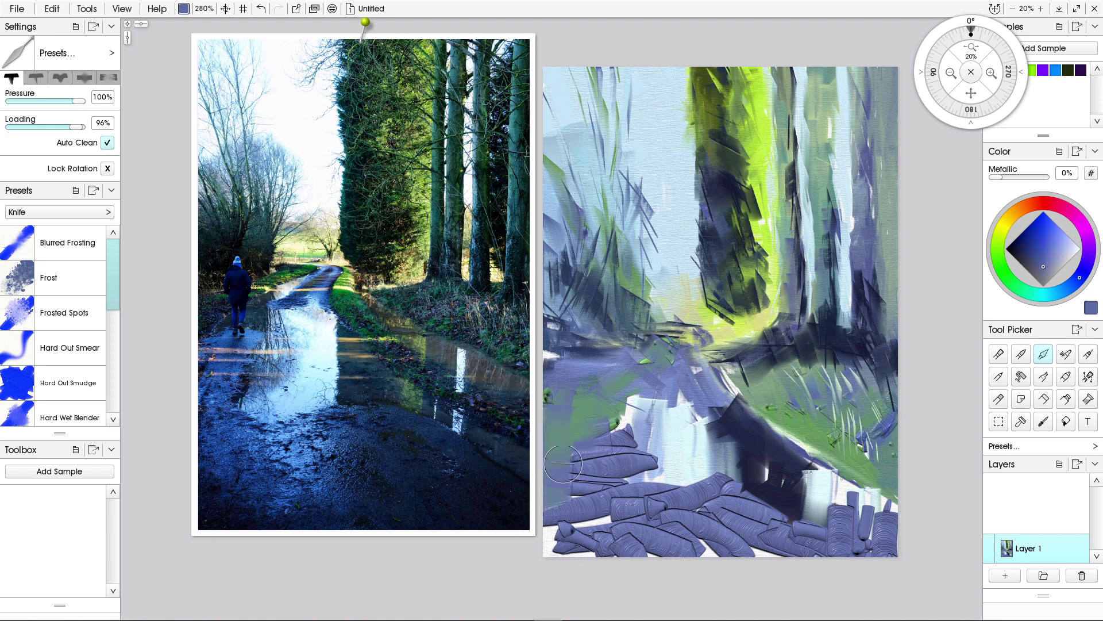
left_click_drag(655, 414, 658, 546)
left_click_drag(682, 442, 682, 546)
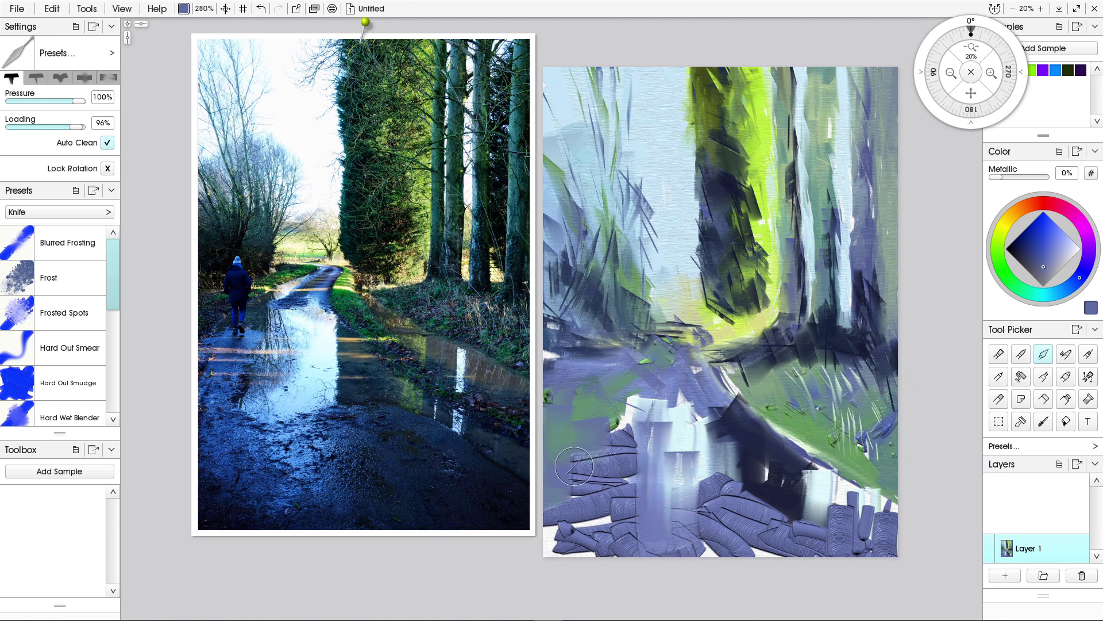
left_click_drag(683, 411, 692, 514)
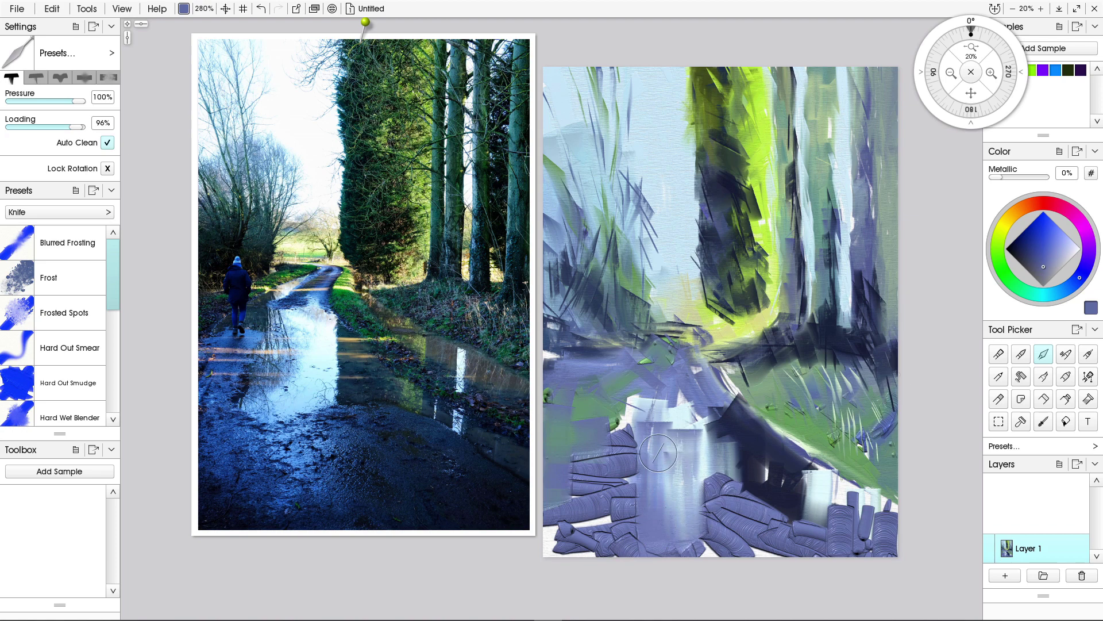
key("ctrl+z")
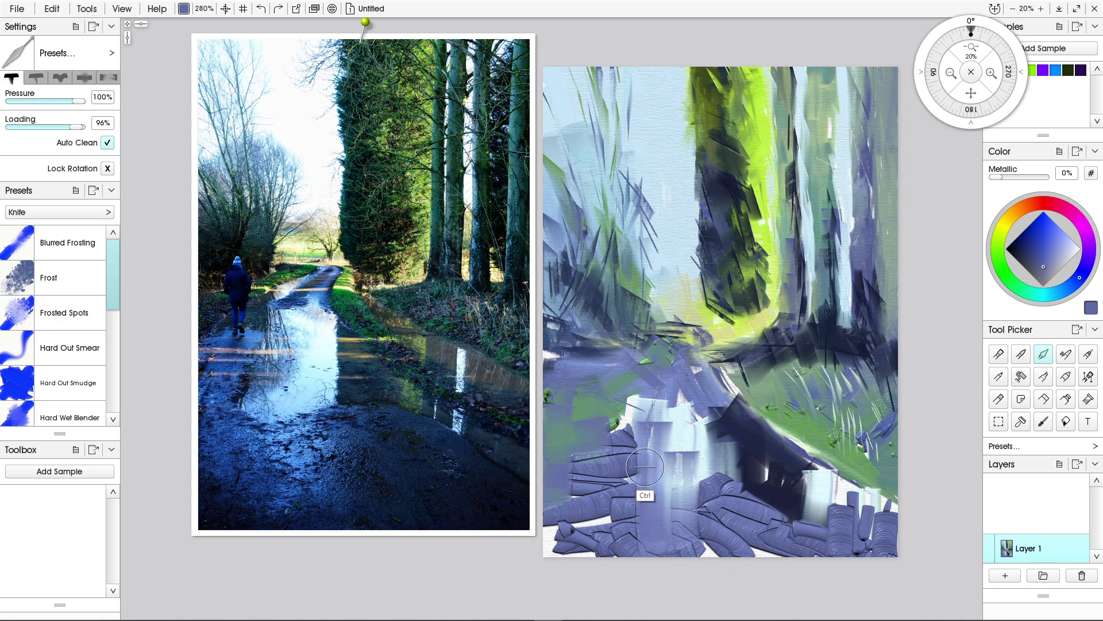
key("ctrl+z")
key("ctrl+z")
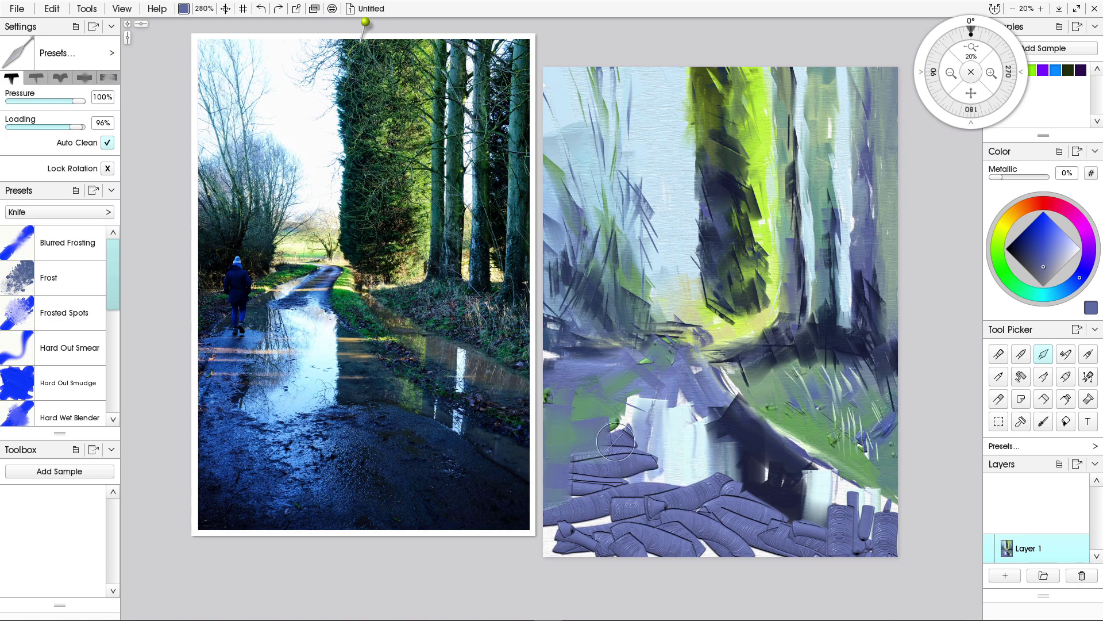
Pull the pale puddle reflection down into the foreground paint, then with Loading at 0% blend its far end into the path.
mouse_move(671, 434)
left_mouse_down()
mouse_move(683, 517)
mouse_move(704, 526)
left_mouse_up()
left_click_drag(717, 459, 720, 526)
left_click_drag(662, 411, 656, 534)
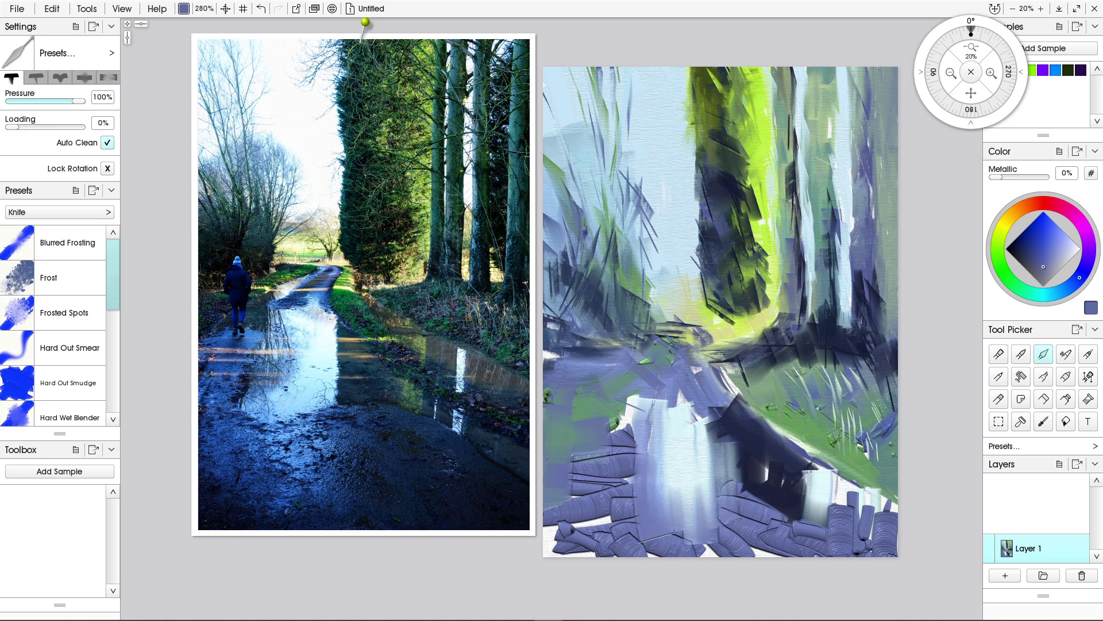
mouse_move(656, 424)
left_mouse_down()
mouse_move(677, 425)
mouse_move(672, 344)
left_mouse_up()
mouse_move(690, 442)
left_mouse_down()
mouse_move(727, 437)
mouse_move(697, 455)
mouse_move(703, 542)
left_mouse_up()
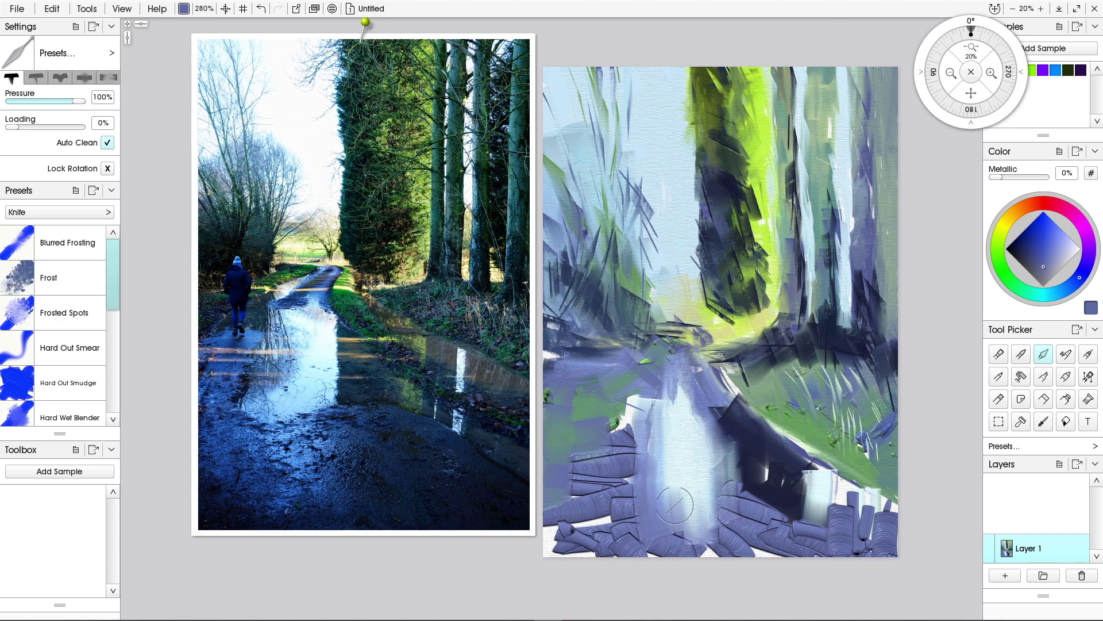
Smear the thick blue-violet foreground paint flat around the puddle and dark reflection, and shift the reference photo away from the canvas.
mouse_move(632, 399)
left_mouse_down()
mouse_move(646, 450)
mouse_move(661, 446)
mouse_move(660, 469)
mouse_move(583, 520)
mouse_move(573, 480)
mouse_move(615, 465)
mouse_move(633, 500)
mouse_move(555, 521)
mouse_move(551, 486)
mouse_move(612, 480)
left_mouse_up()
mouse_move(611, 480)
left_mouse_down()
mouse_move(555, 481)
mouse_move(663, 555)
mouse_move(586, 535)
left_mouse_up()
mouse_move(532, 518)
left_mouse_down()
mouse_move(560, 535)
mouse_move(506, 533)
left_mouse_up()
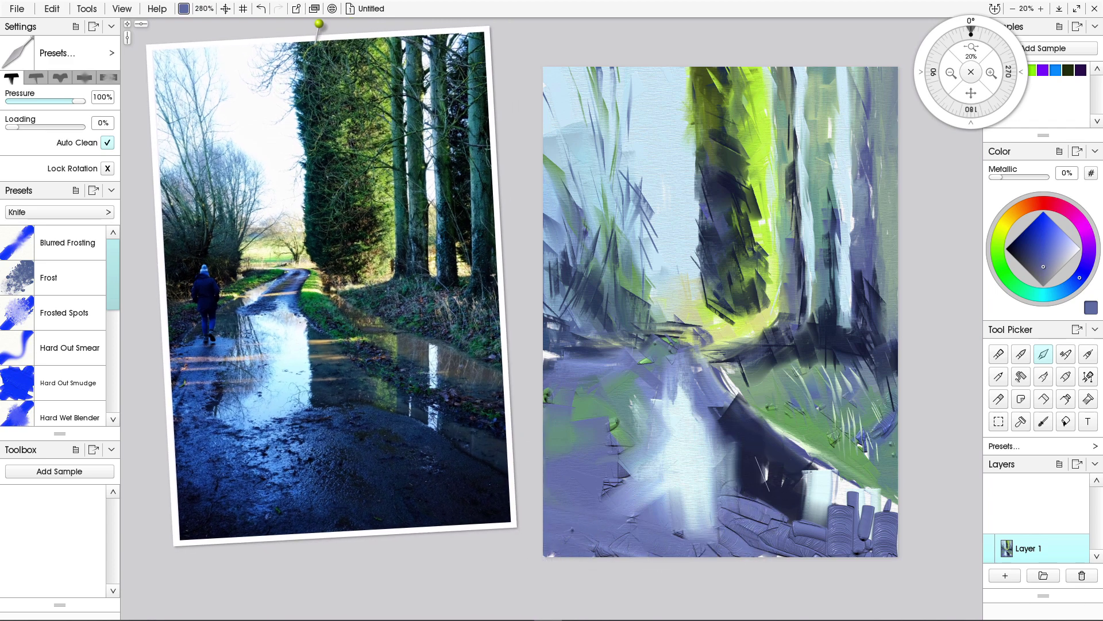
left_click_drag(842, 534, 846, 467)
mouse_move(873, 505)
left_mouse_down()
mouse_move(833, 477)
mouse_move(879, 480)
mouse_move(844, 469)
mouse_move(876, 499)
left_mouse_up()
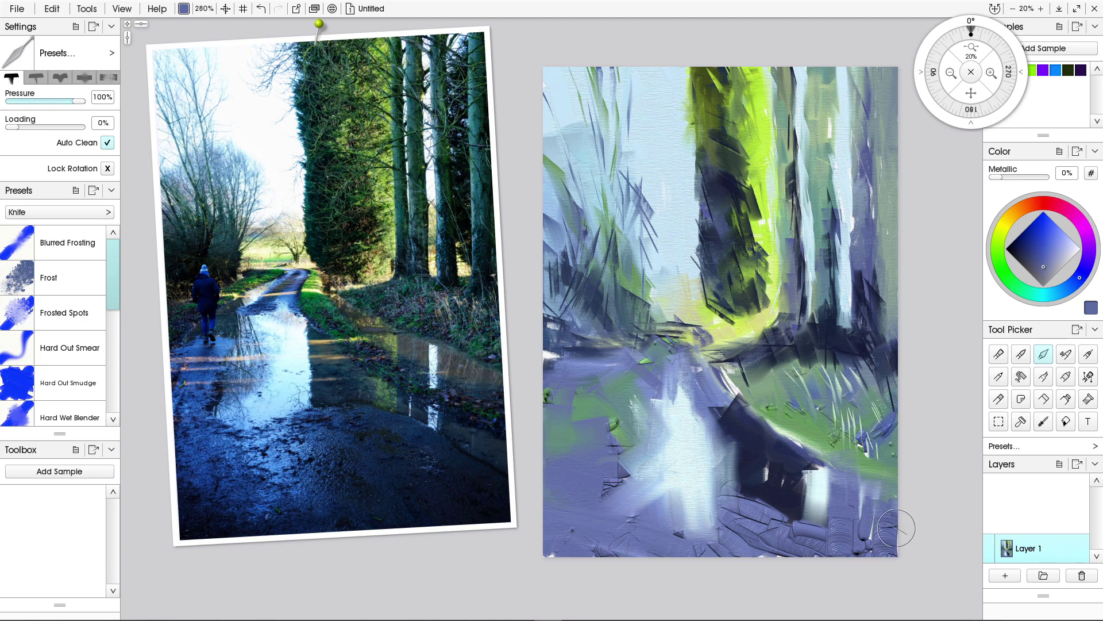
mouse_move(765, 511)
left_mouse_down()
mouse_move(790, 528)
mouse_move(775, 520)
mouse_move(759, 546)
mouse_move(793, 523)
mouse_move(829, 549)
mouse_move(896, 550)
left_mouse_up()
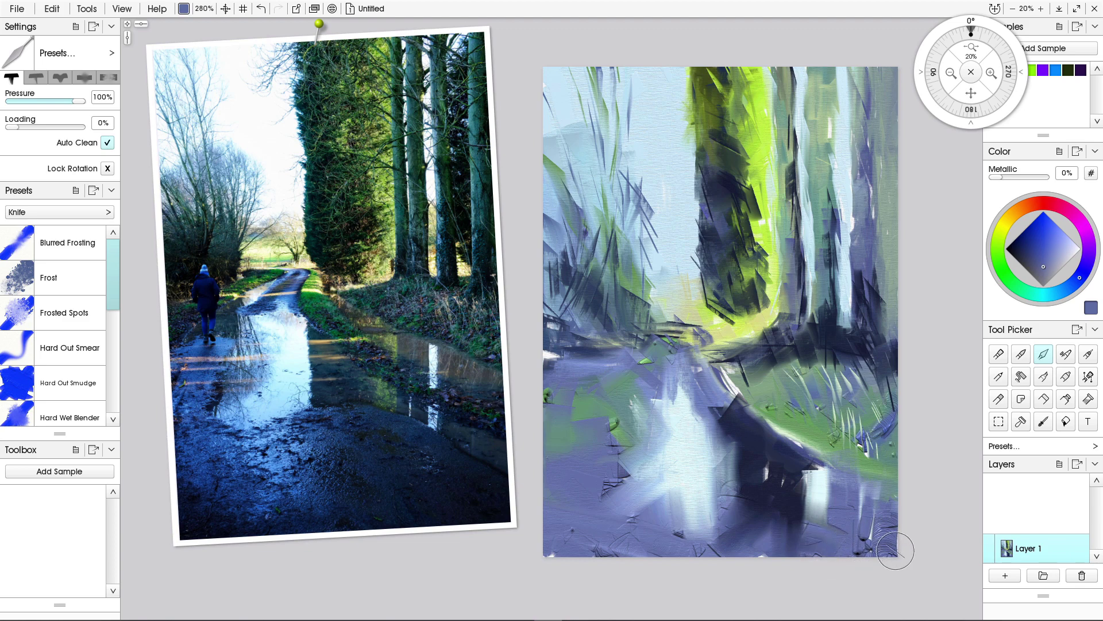
Soften the hedge base and puddle edge, lock the knife rotation at 0°, and drag thin horizontal streaks across the reflections.
mouse_move(726, 309)
left_mouse_down()
mouse_move(798, 351)
mouse_move(778, 392)
mouse_move(823, 418)
left_mouse_up()
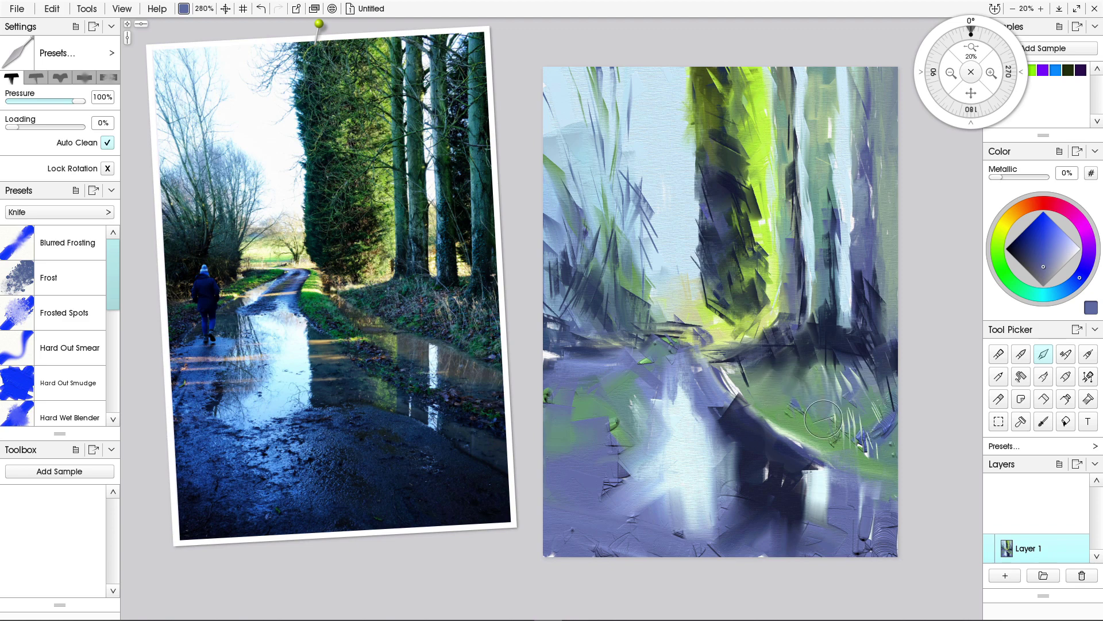
mouse_move(684, 402)
left_mouse_down()
mouse_move(679, 372)
mouse_move(717, 441)
mouse_move(725, 511)
left_mouse_up()
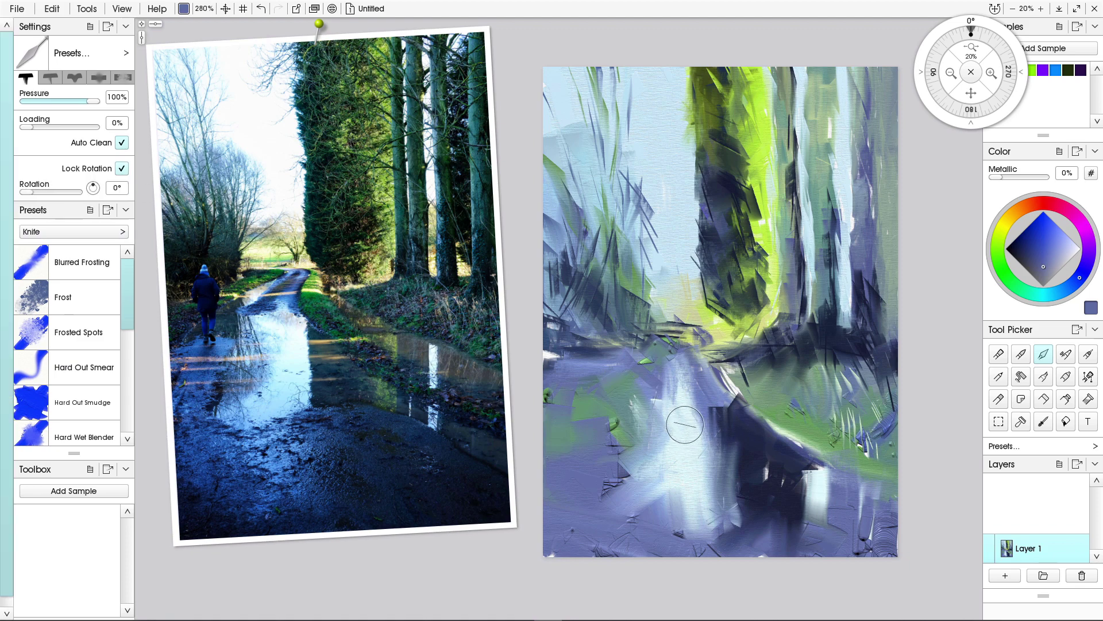
left_click_drag(676, 427, 779, 432)
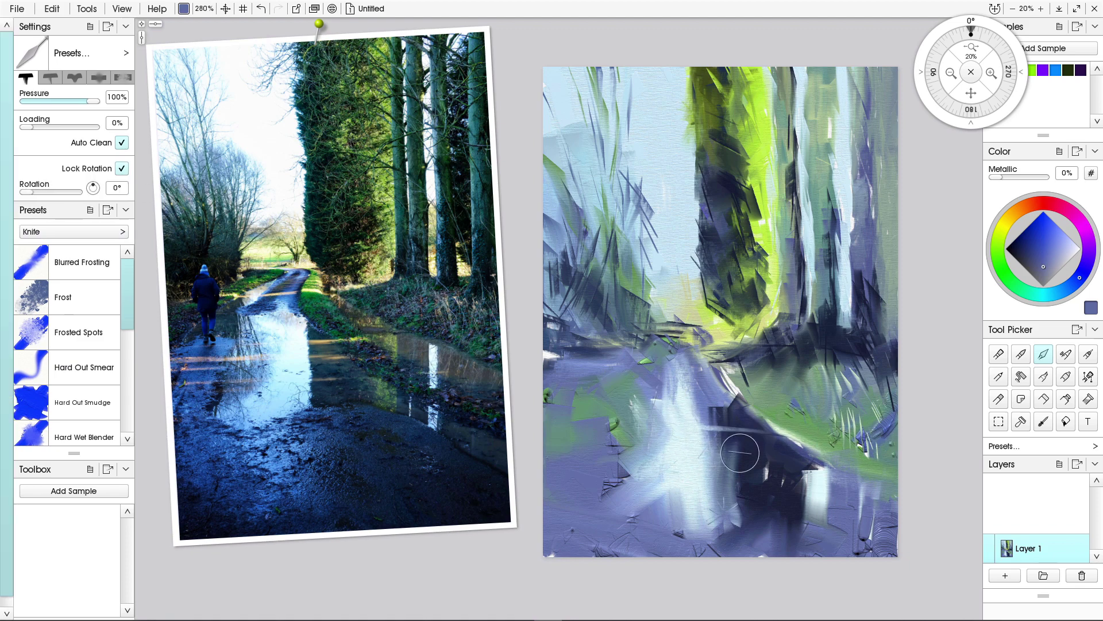
mouse_move(692, 453)
left_mouse_down()
mouse_move(791, 459)
mouse_move(579, 450)
left_mouse_up()
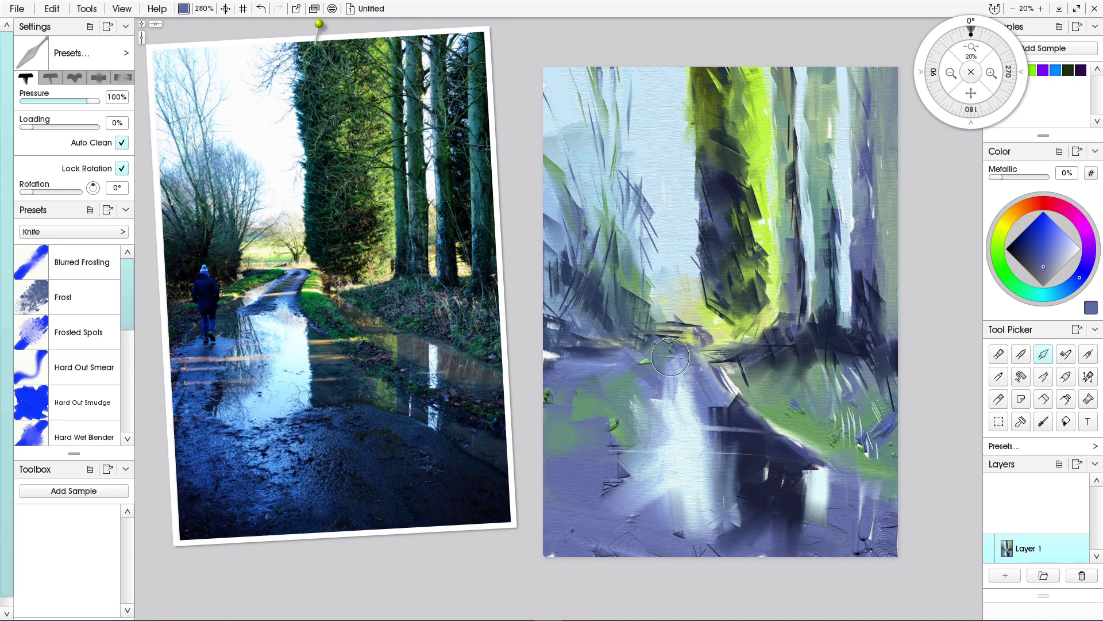
left_click_drag(698, 365, 666, 356)
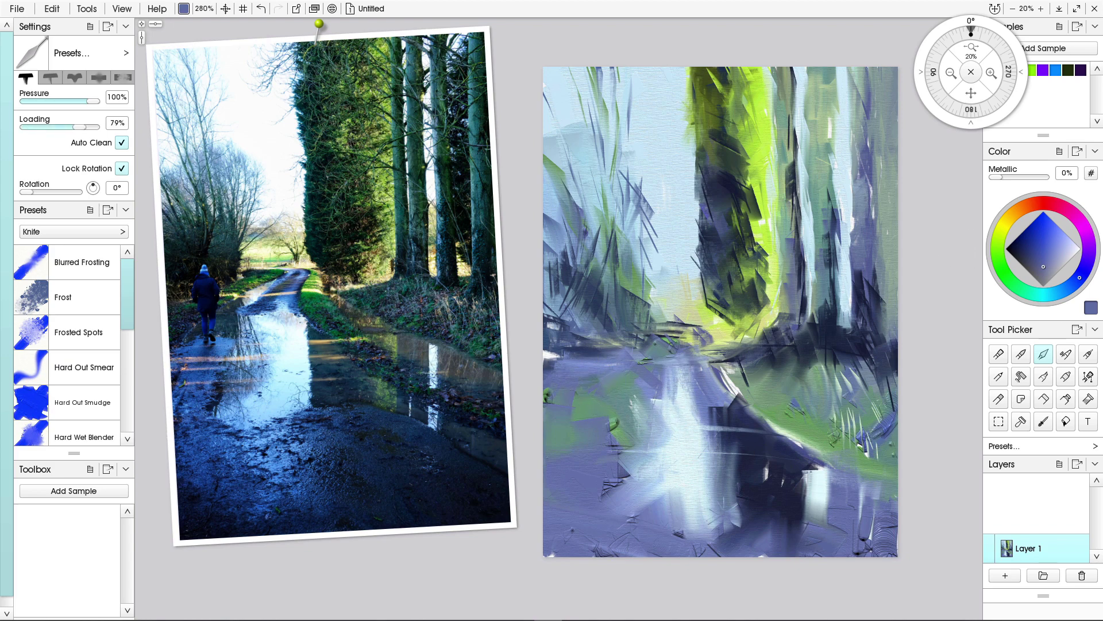
Choose a pale muted yellow with Loading at 79% and streak horizontal light bands across the path, puddle and dark reflection.
left_click(1004, 224)
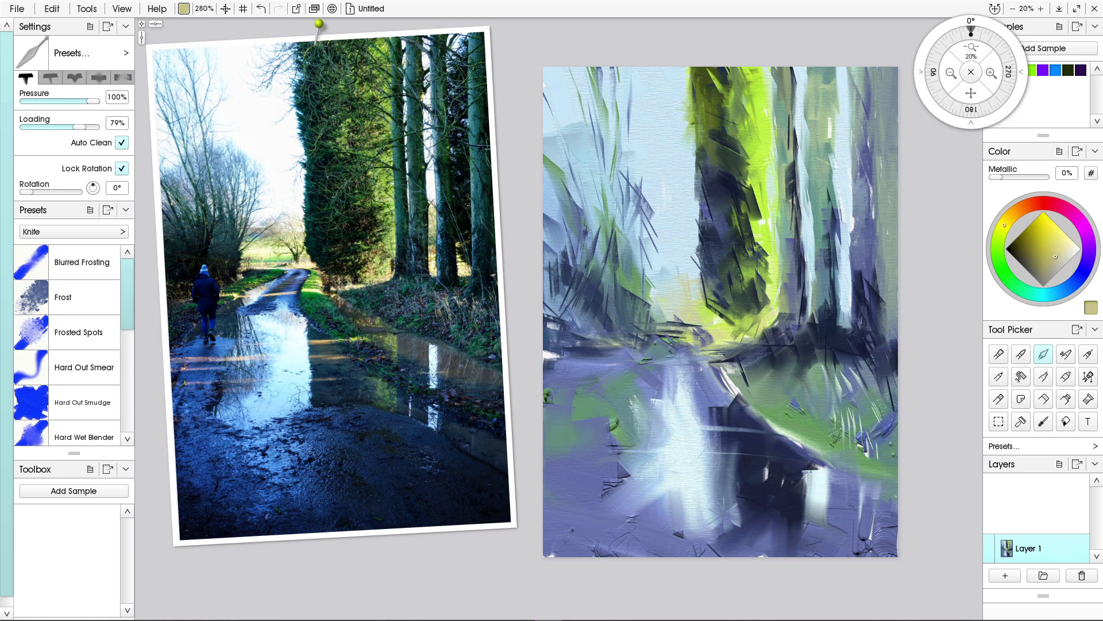
left_click_drag(745, 431, 671, 432)
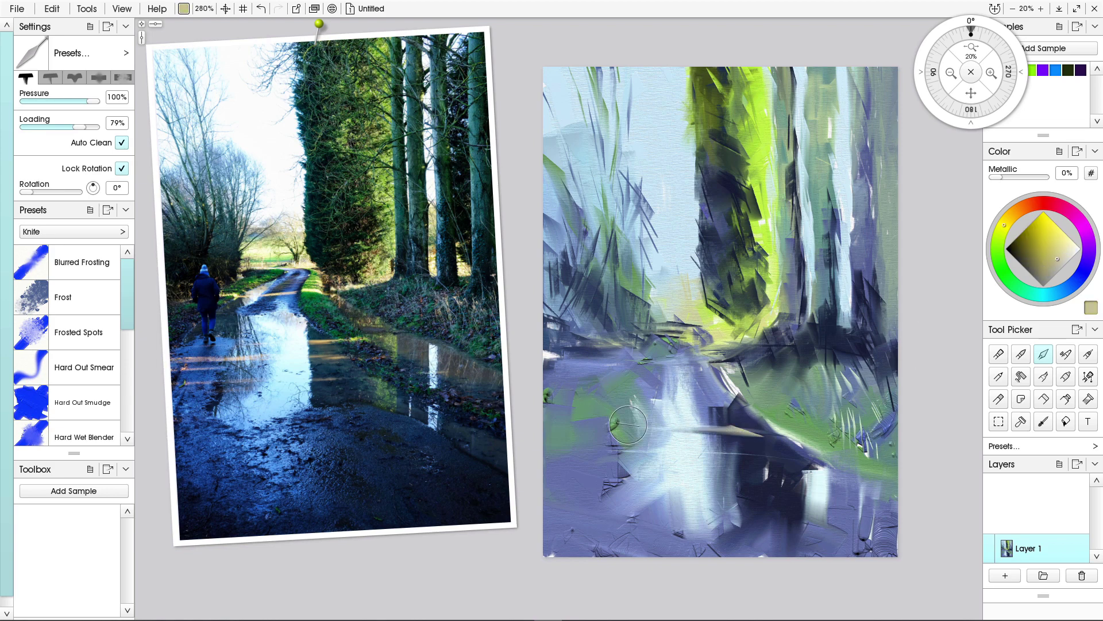
left_click_drag(564, 420, 743, 435)
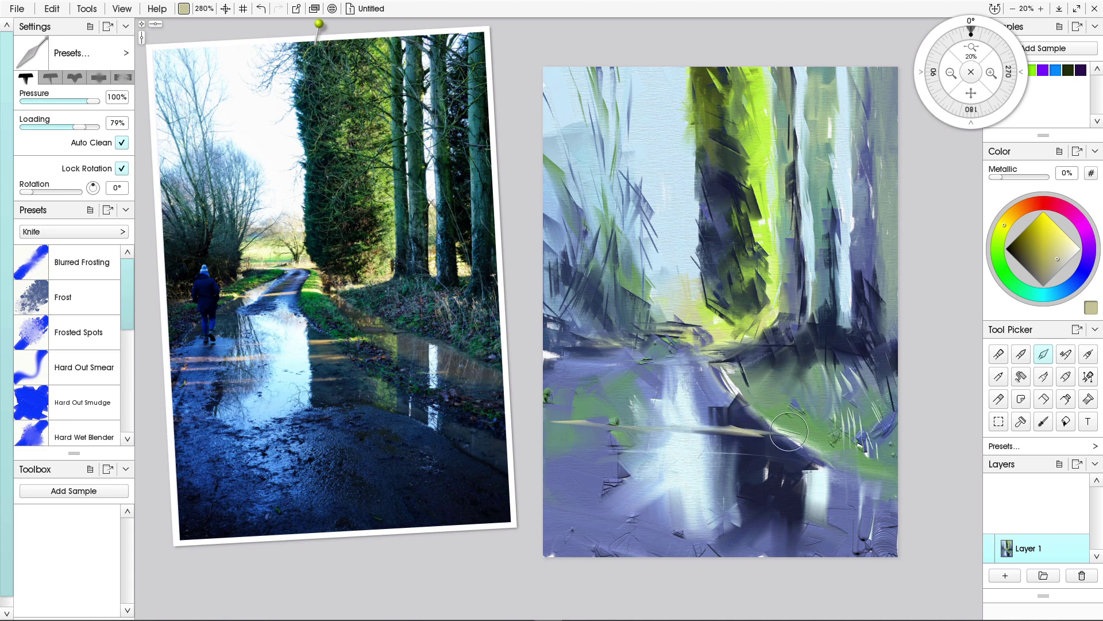
mouse_move(741, 393)
left_mouse_down()
mouse_move(638, 398)
mouse_move(769, 407)
left_mouse_up()
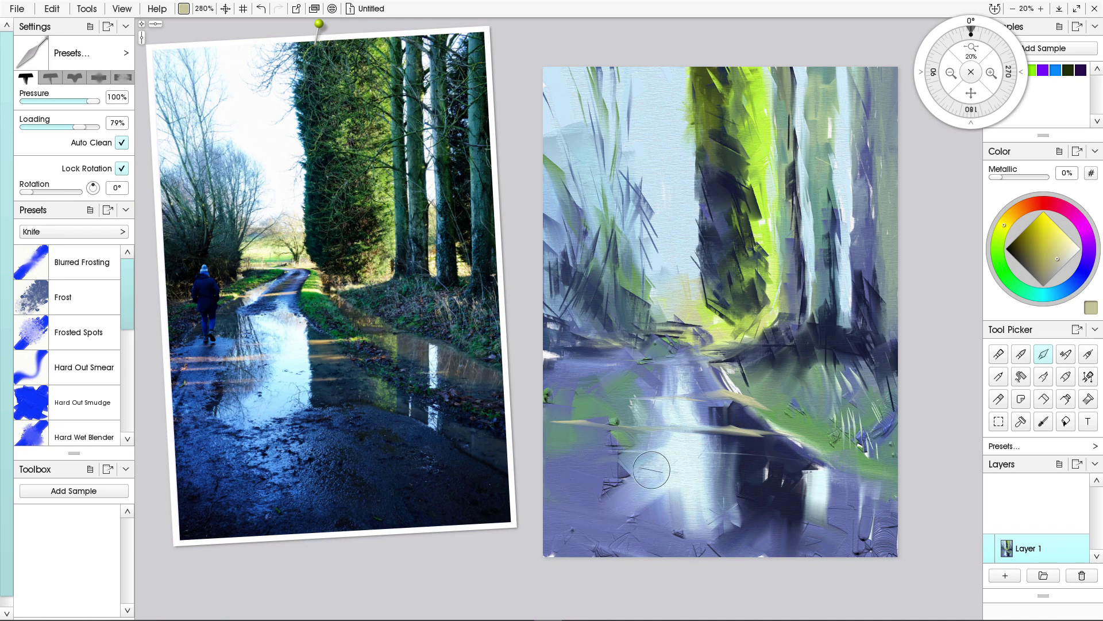
left_click_drag(552, 454, 677, 455)
left_click_drag(730, 455, 743, 457)
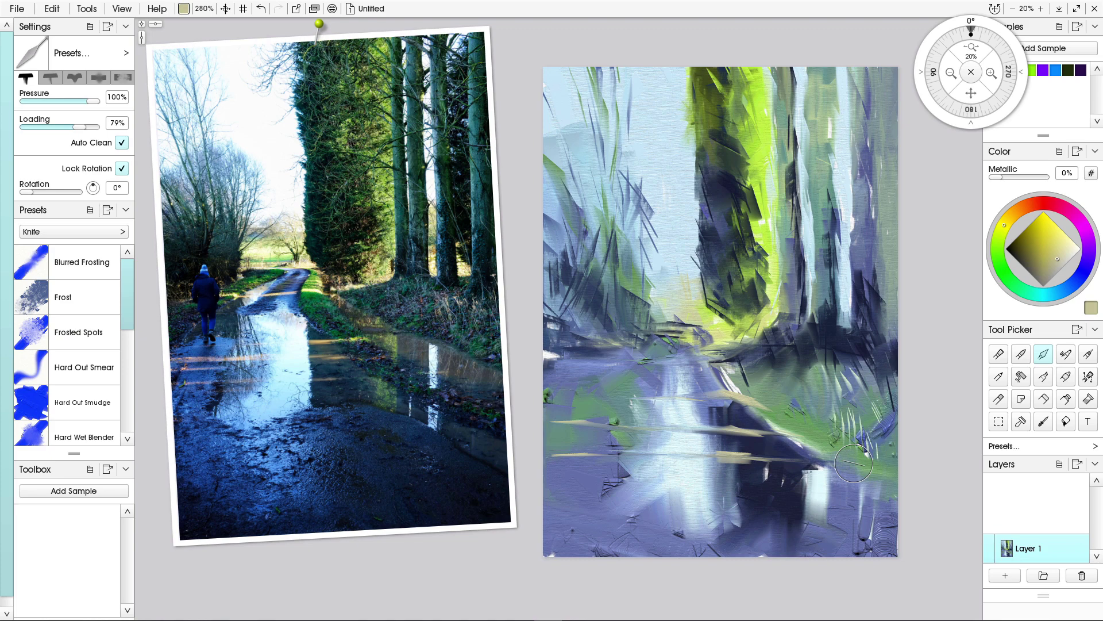
Choose a pale cyan, widen the near end of the puddle with it, and blend it downward using Loading 0%.
left_click(1048, 294)
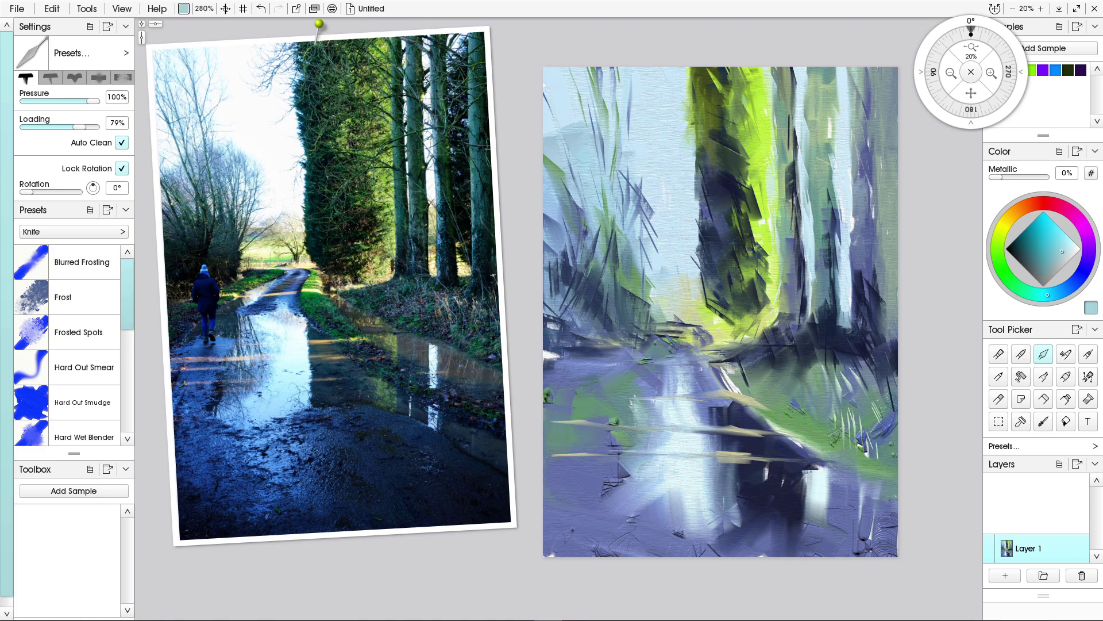
mouse_move(719, 504)
left_mouse_down()
mouse_move(699, 523)
mouse_move(648, 502)
mouse_move(661, 494)
mouse_move(673, 518)
mouse_move(701, 503)
mouse_move(639, 491)
left_mouse_up()
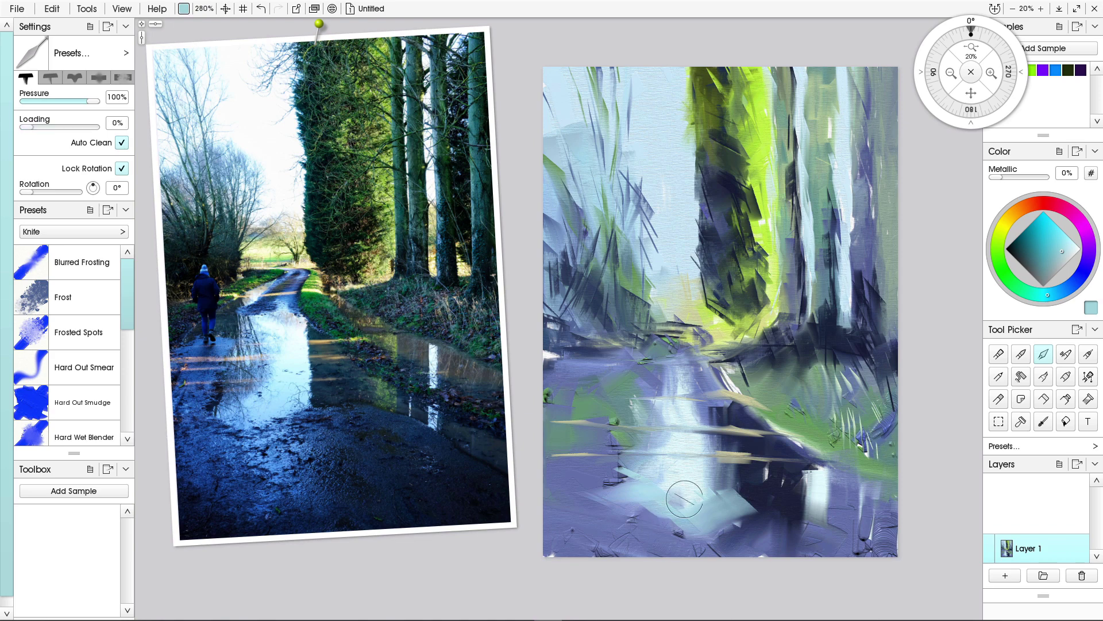
mouse_move(685, 498)
left_mouse_down()
mouse_move(702, 532)
mouse_move(735, 535)
left_mouse_up()
left_click_drag(745, 487, 752, 548)
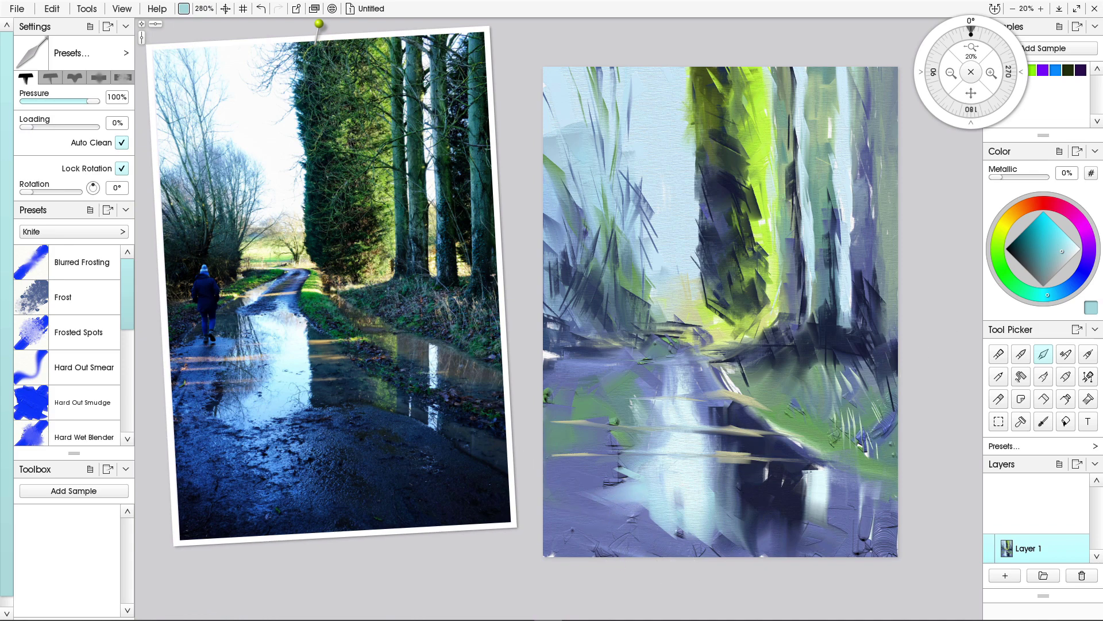
Choose a dark teal, raise Loading to 42%, and knife strokes into the near-left corner of the foreground.
left_click(1021, 246)
left_click_drag(561, 496, 583, 512)
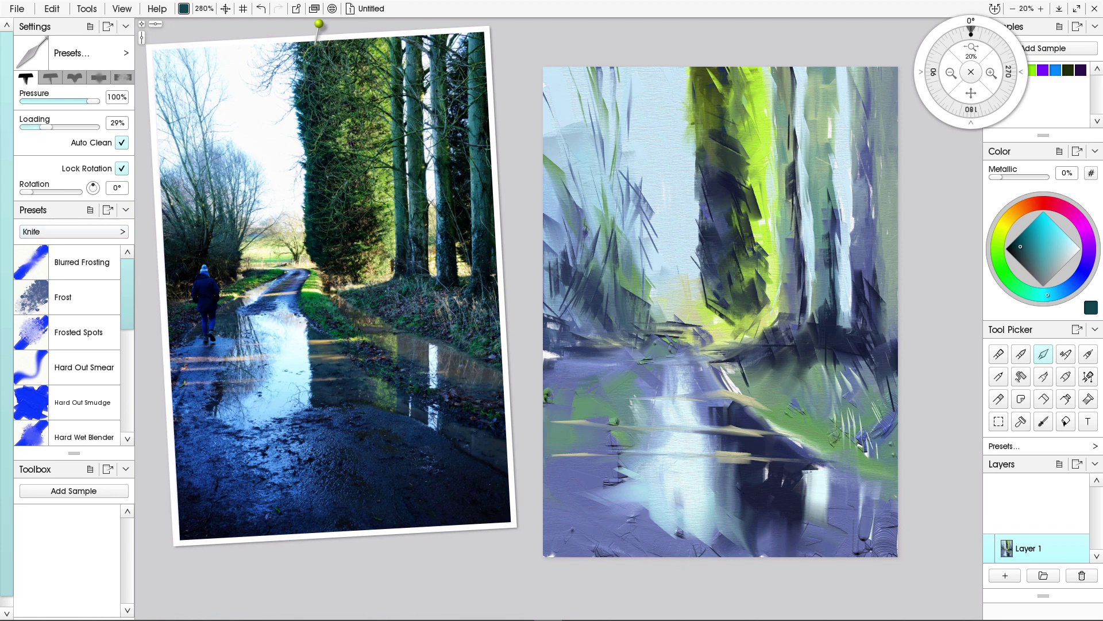
left_click_drag(576, 503, 565, 534)
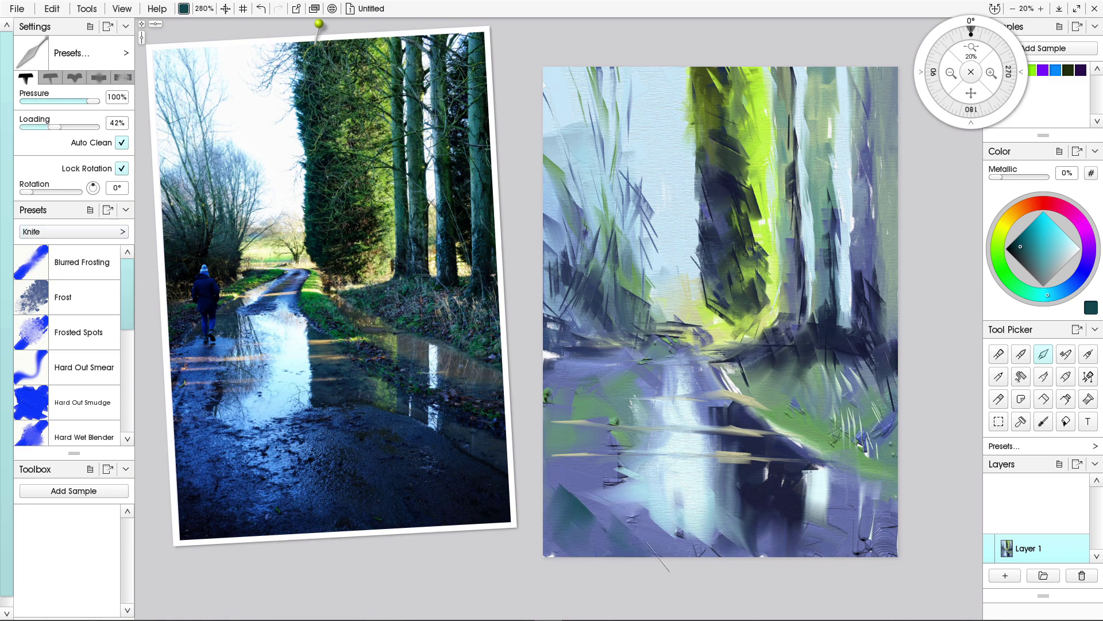
mouse_move(561, 482)
left_mouse_down()
mouse_move(570, 531)
mouse_move(549, 538)
left_mouse_up()
mouse_move(562, 481)
left_mouse_down()
mouse_move(541, 541)
mouse_move(565, 549)
mouse_move(539, 516)
mouse_move(586, 573)
left_mouse_up()
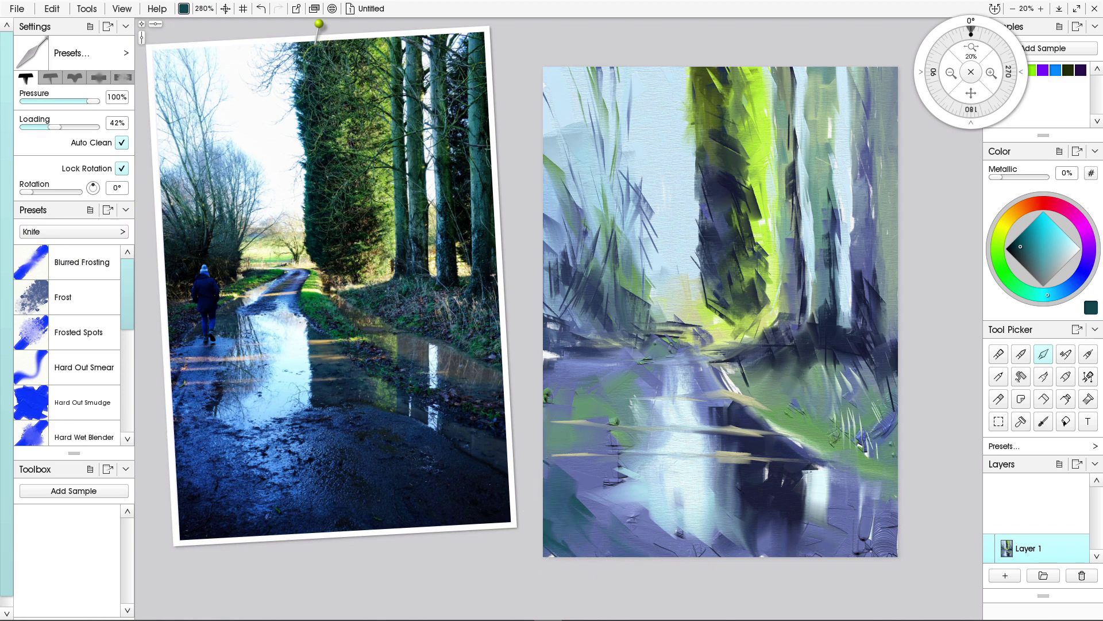
Sample the dark navy reflection, knife it over the near-left foreground and below the puddle, and unlock the knife rotation.
left_click(760, 417, "alt")
mouse_move(559, 504)
left_mouse_down()
mouse_move(632, 546)
mouse_move(573, 514)
mouse_move(578, 502)
mouse_move(549, 549)
left_mouse_up()
mouse_move(566, 523)
left_mouse_down()
mouse_move(601, 529)
mouse_move(590, 547)
mouse_move(606, 541)
mouse_move(569, 536)
mouse_move(573, 500)
mouse_move(548, 492)
mouse_move(574, 496)
mouse_move(554, 477)
mouse_move(597, 534)
mouse_move(605, 539)
mouse_move(591, 519)
mouse_move(660, 561)
mouse_move(639, 544)
mouse_move(668, 558)
left_mouse_up()
left_click(121, 168)
mouse_move(622, 512)
left_mouse_down()
mouse_move(708, 567)
mouse_move(588, 516)
mouse_move(566, 511)
mouse_move(544, 534)
left_mouse_up()
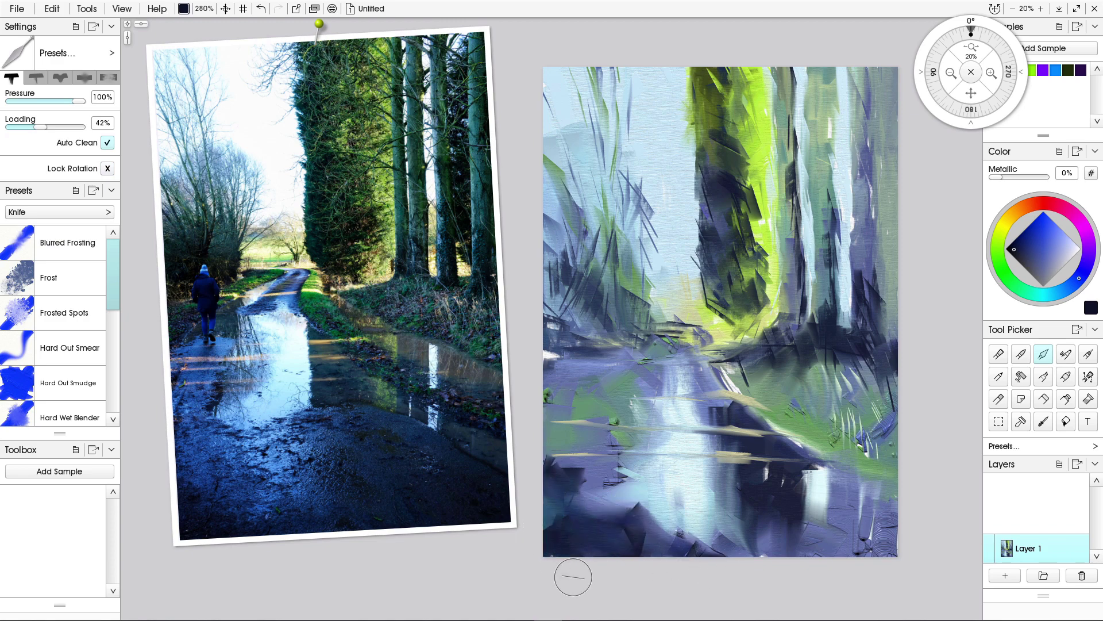
Drag dark navy strokes horizontally across the ground beneath the left bushes toward the far end of the puddle.
mouse_move(539, 379)
left_mouse_down()
mouse_move(610, 394)
mouse_move(528, 409)
mouse_move(560, 400)
mouse_move(528, 386)
mouse_move(536, 377)
mouse_move(630, 373)
mouse_move(750, 404)
mouse_move(613, 421)
mouse_move(589, 381)
mouse_move(590, 371)
mouse_move(690, 382)
left_mouse_up()
mouse_move(558, 378)
left_mouse_down()
mouse_move(623, 378)
mouse_move(535, 373)
mouse_move(546, 390)
mouse_move(591, 376)
mouse_move(695, 383)
left_mouse_up()
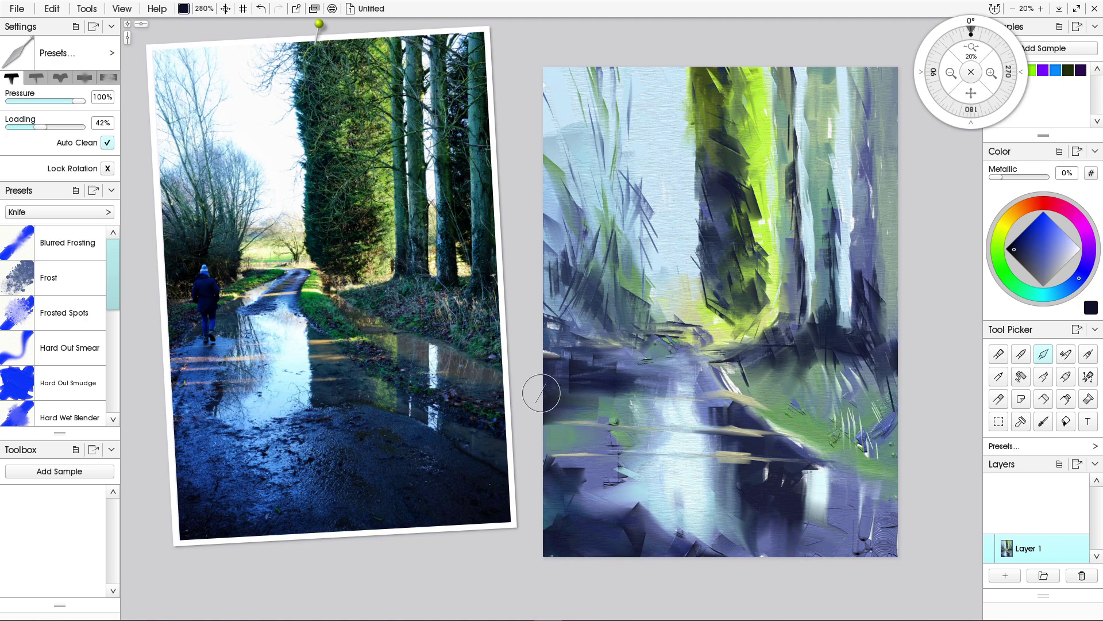
left_click_drag(536, 387, 664, 391)
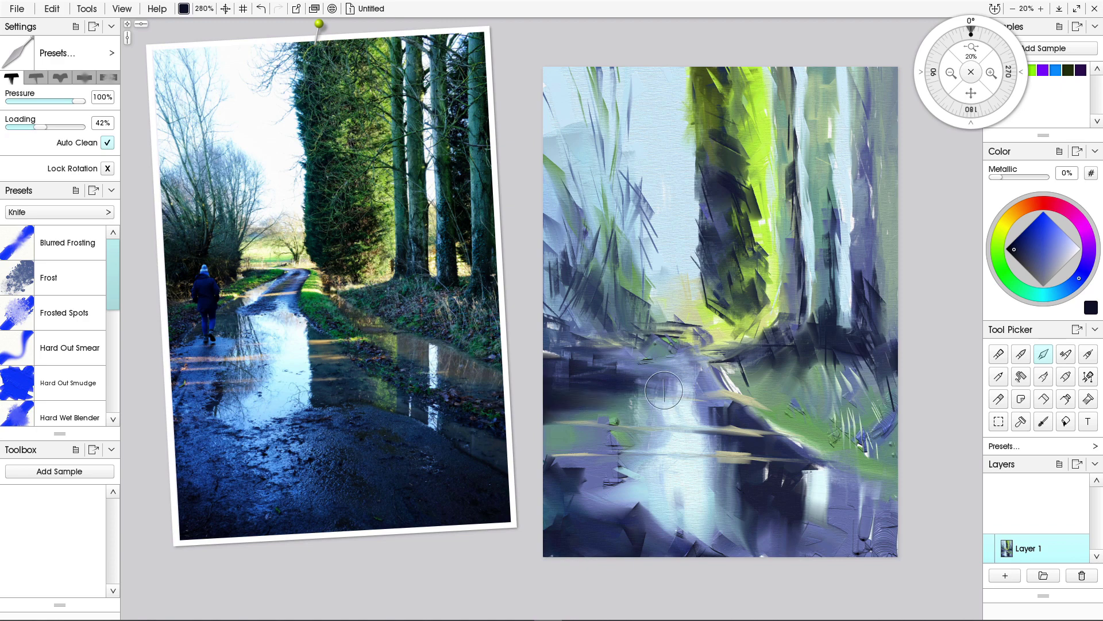
Pull horizontal dark navy knife strokes across the left ground beside the middle of the puddle, and reduce the knife size to 129%.
left_click_drag(540, 433, 689, 452)
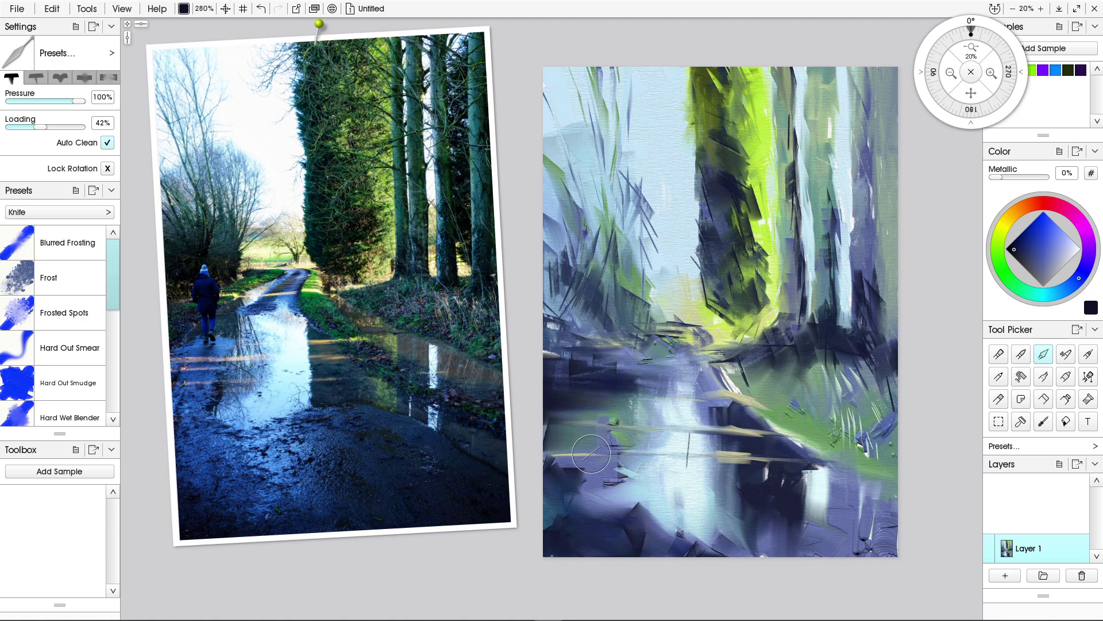
left_click(530, 435, "shift")
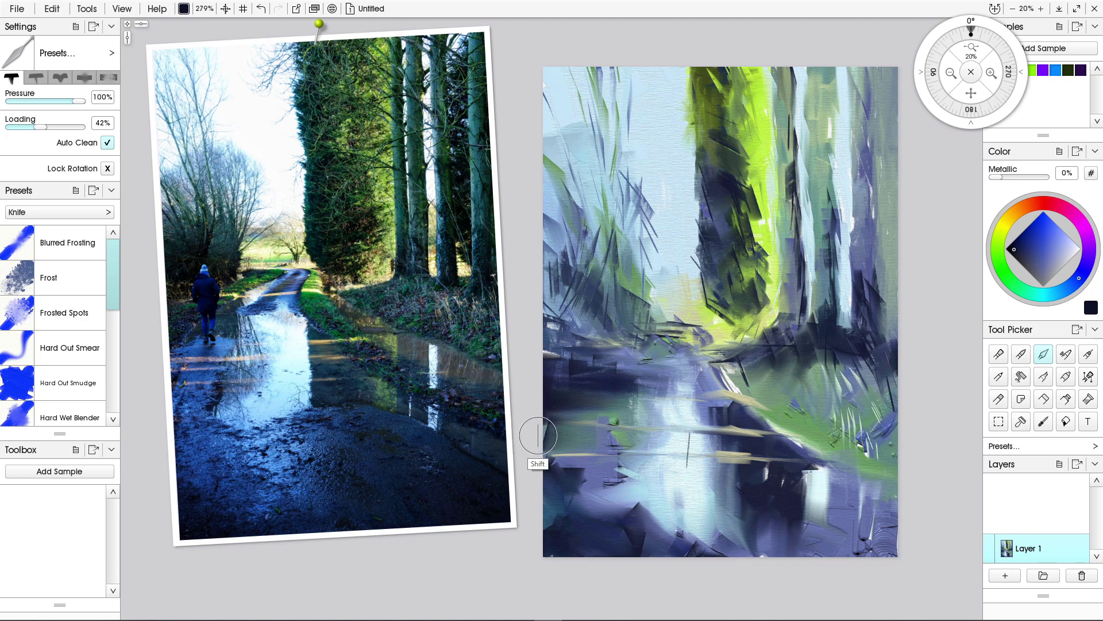
mouse_move(547, 428)
left_mouse_down()
mouse_move(639, 436)
mouse_move(607, 439)
left_mouse_up()
left_click_drag(541, 448, 628, 452)
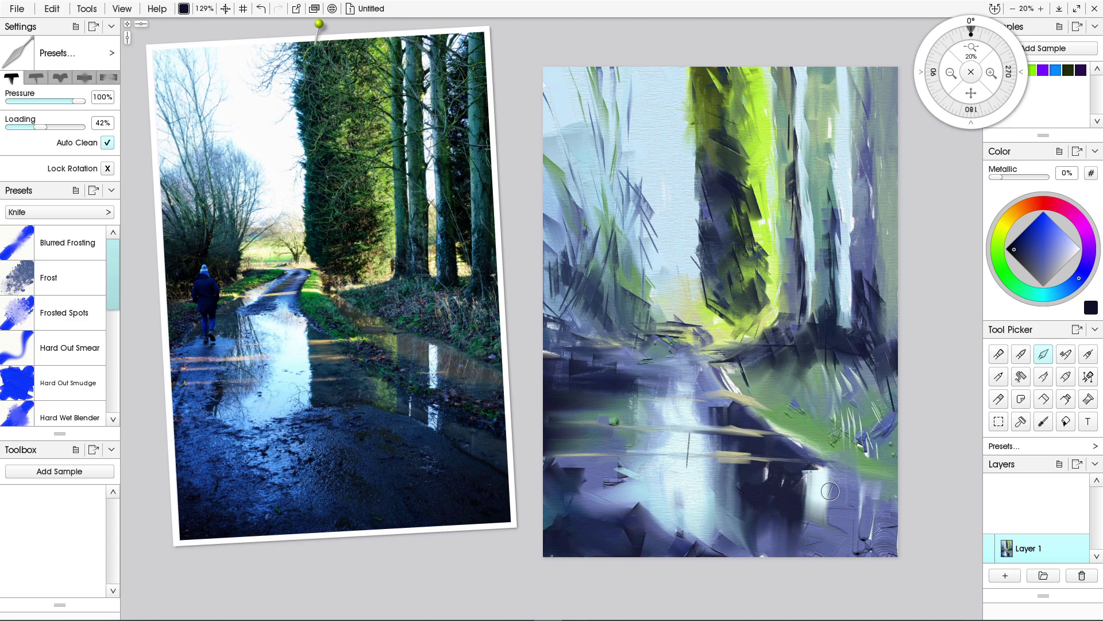
Choose a bright cyan and knife accents along the puddle's left edge, its near end and the ground to its left.
left_click(1071, 248)
left_click(1047, 295)
left_click(1050, 228)
left_click_drag(631, 440, 588, 433)
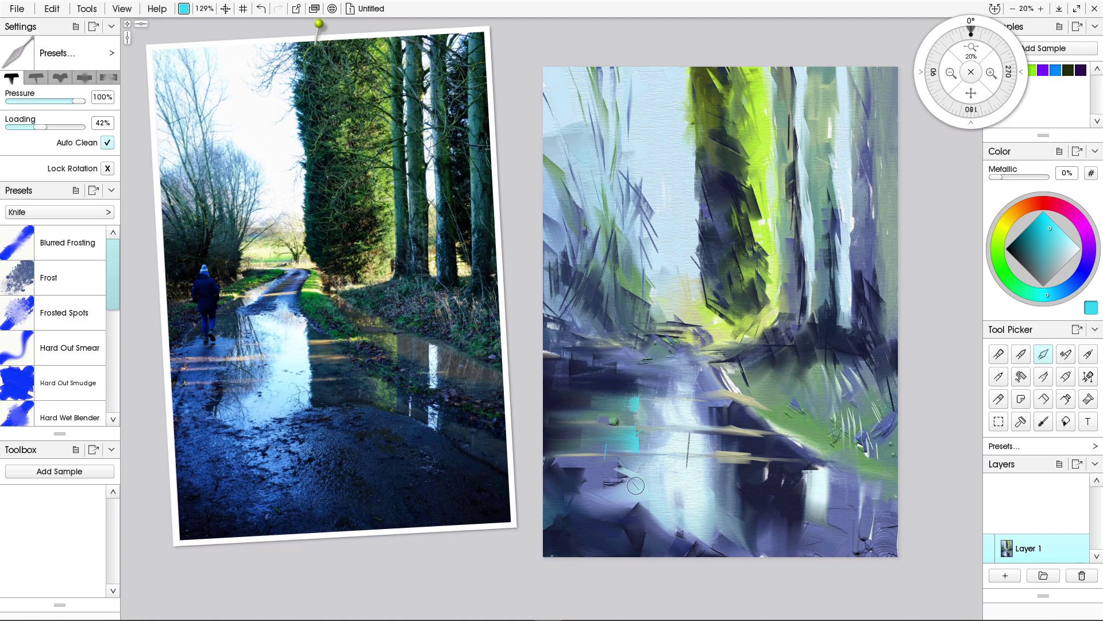
mouse_move(635, 485)
left_mouse_down()
mouse_move(606, 504)
mouse_move(721, 560)
mouse_move(687, 521)
mouse_move(621, 501)
mouse_move(677, 522)
left_mouse_up()
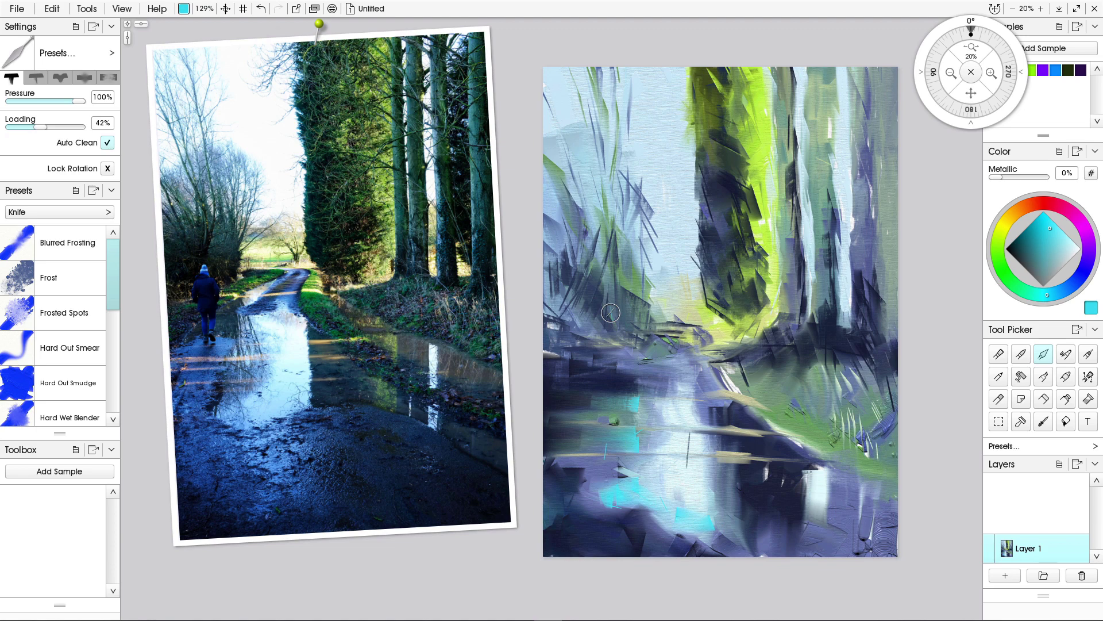
key("ctrl")
left_click(562, 390)
Sample dark navy, set the knife size to 73% and Loading to 100%, and block in a small standing figure below the left bushes.
left_click_drag(596, 316, 599, 333)
key("ctrl+z")
key("[")
left_click(593, 318, "alt")
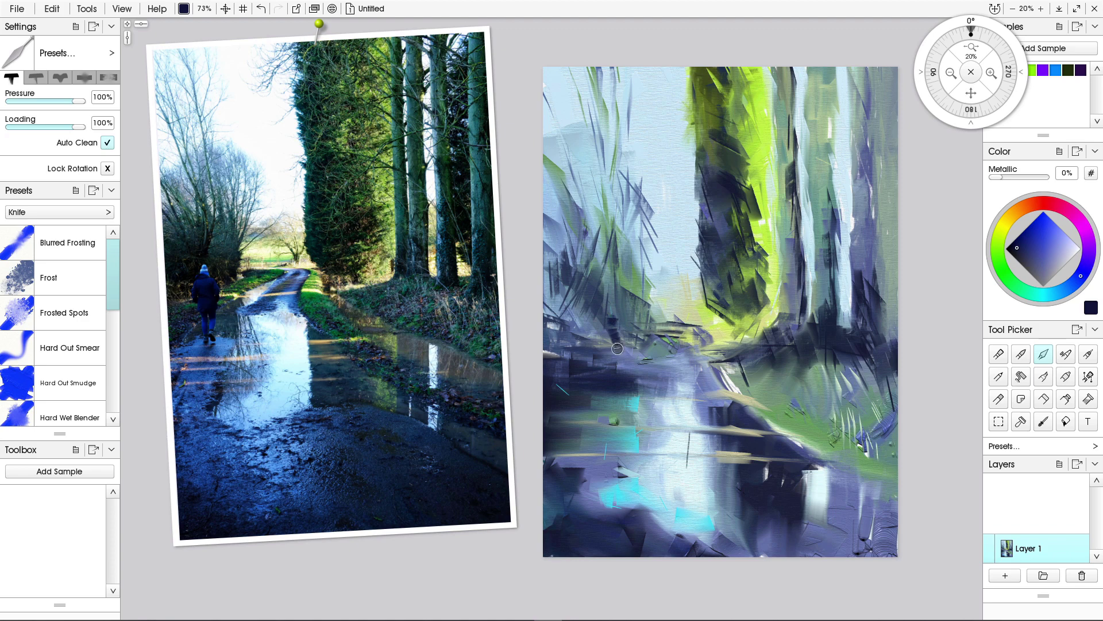
mouse_move(616, 347)
left_mouse_down()
mouse_move(612, 385)
mouse_move(610, 352)
left_mouse_up()
Build up the figure's shoulders, torso and long coat with solid dark navy knife strokes.
key("ctrl+plus")
key("ctrl+plus")
key("ctrl+plus")
key("ctrl+plus")
key("ctrl+plus")
key("ctrl+plus")
key("ctrl+plus")
key("ctrl+plus")
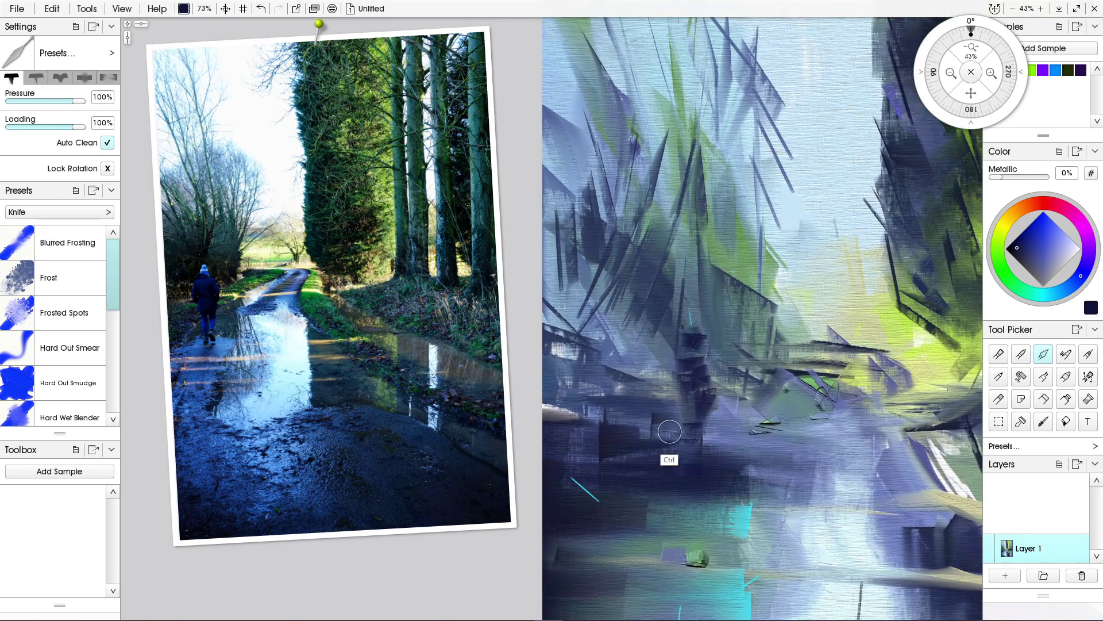
left_click_drag(669, 431, 661, 320)
scroll(697, 387, "up", 2)
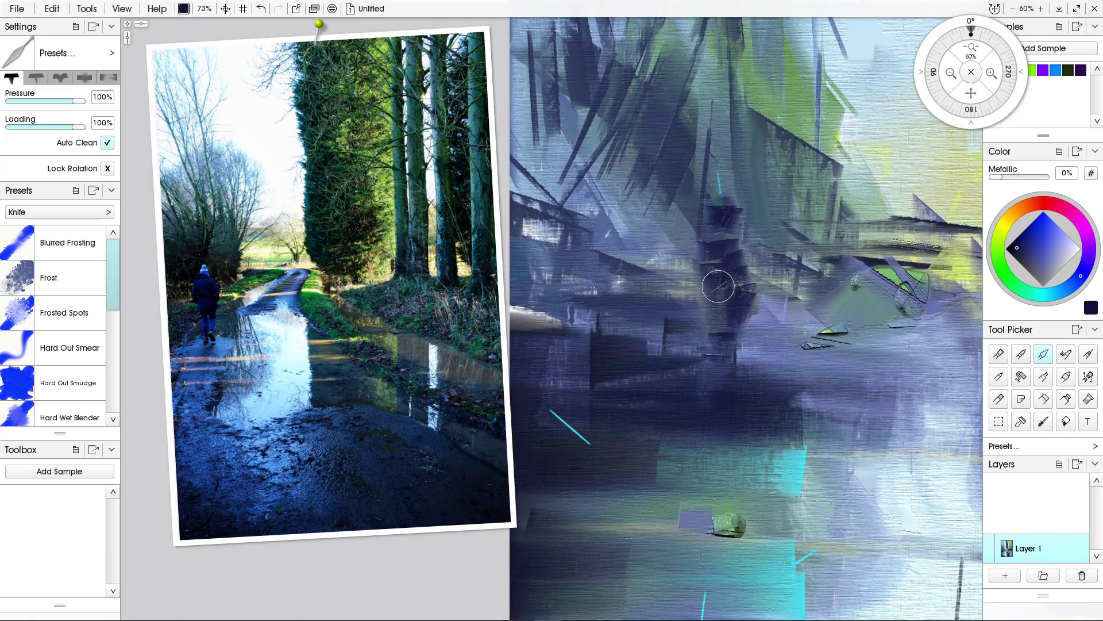
mouse_move(731, 246)
left_mouse_down()
mouse_move(743, 299)
mouse_move(727, 255)
mouse_move(742, 305)
left_mouse_up()
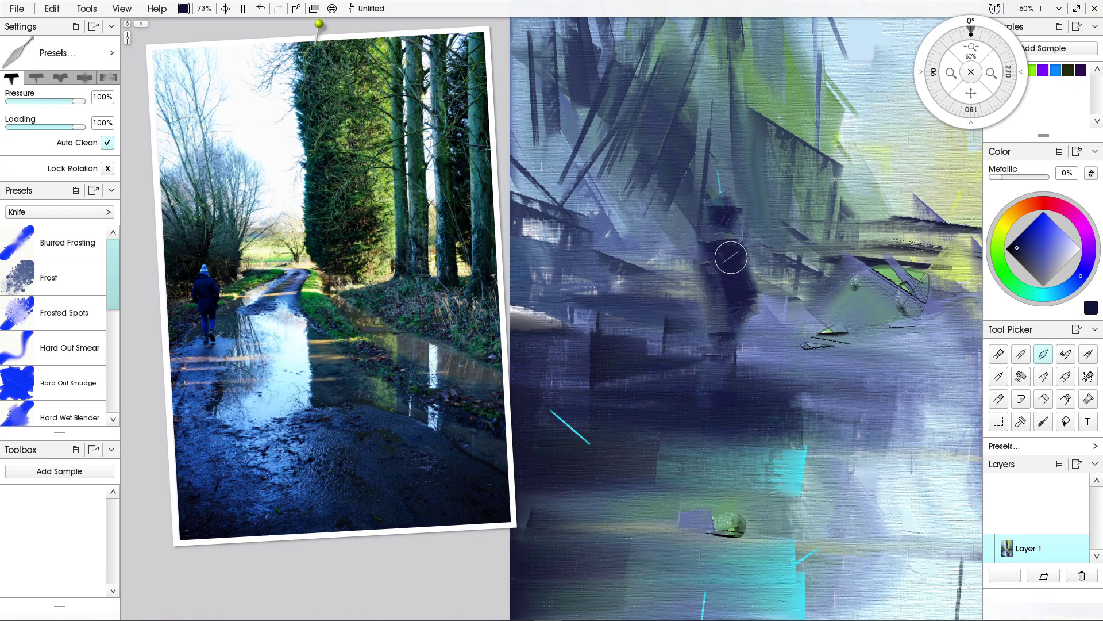
mouse_move(732, 251)
left_mouse_down()
mouse_move(744, 290)
mouse_move(732, 327)
left_mouse_up()
left_click_drag(721, 259, 722, 283)
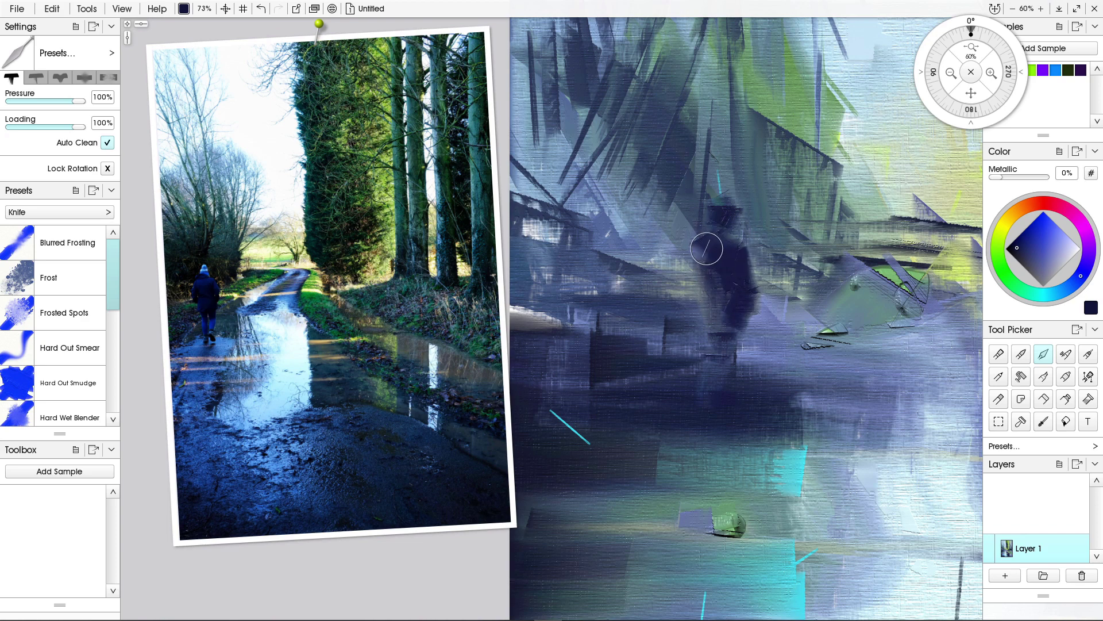
mouse_move(706, 243)
left_mouse_down()
mouse_move(720, 300)
mouse_move(701, 250)
mouse_move(704, 292)
mouse_move(702, 250)
mouse_move(707, 299)
mouse_move(711, 263)
mouse_move(725, 320)
mouse_move(751, 312)
mouse_move(806, 407)
mouse_move(736, 362)
mouse_move(738, 345)
mouse_move(739, 405)
left_mouse_up()
Sample the periwinkle of the ground, reduce the knife size to 51%, and rough in the figure's legs below the coat.
key("bracketleft")
key("bracketleft")
left_click(807, 407, "alt")
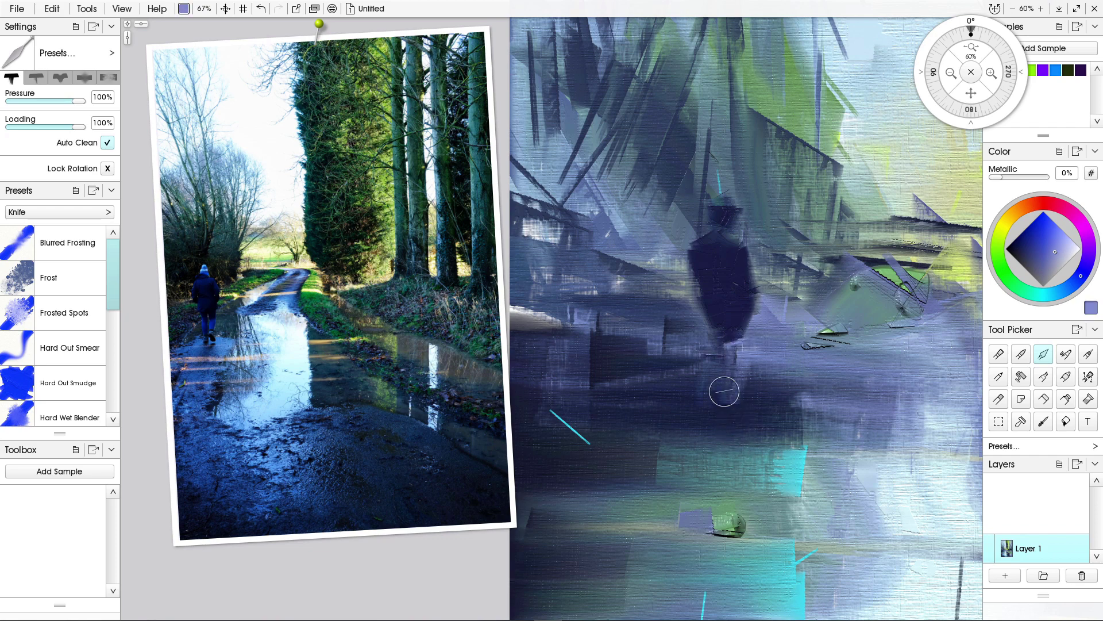
key("[")
key("[")
left_click_drag(738, 352, 734, 412)
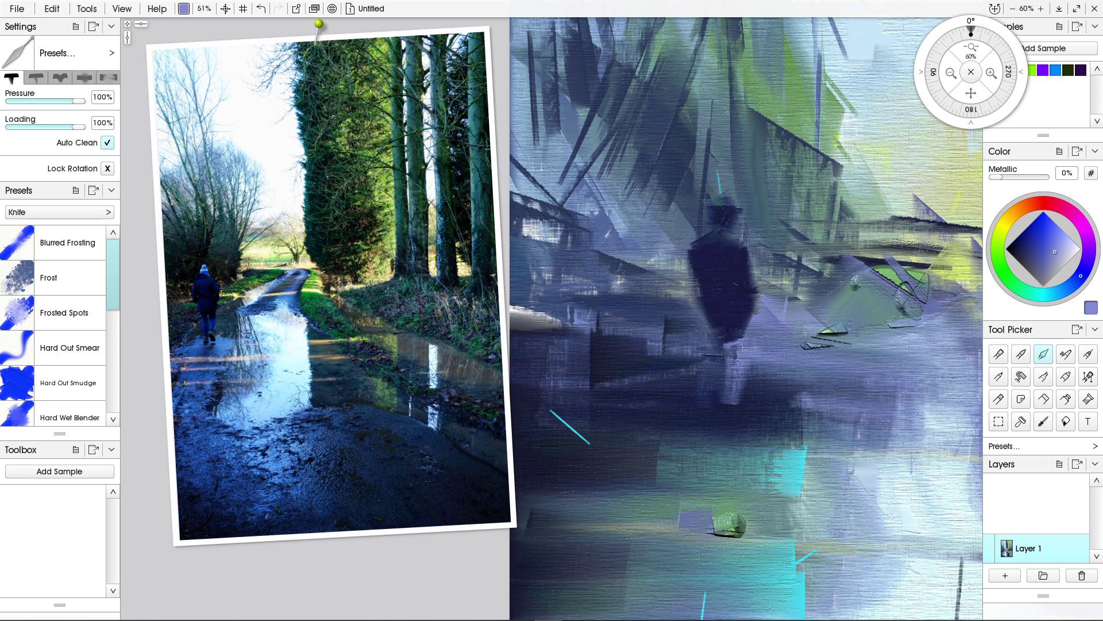
Try knifing a lighter steel blue over the figure's legs and undo the strokes.
left_click(1069, 288)
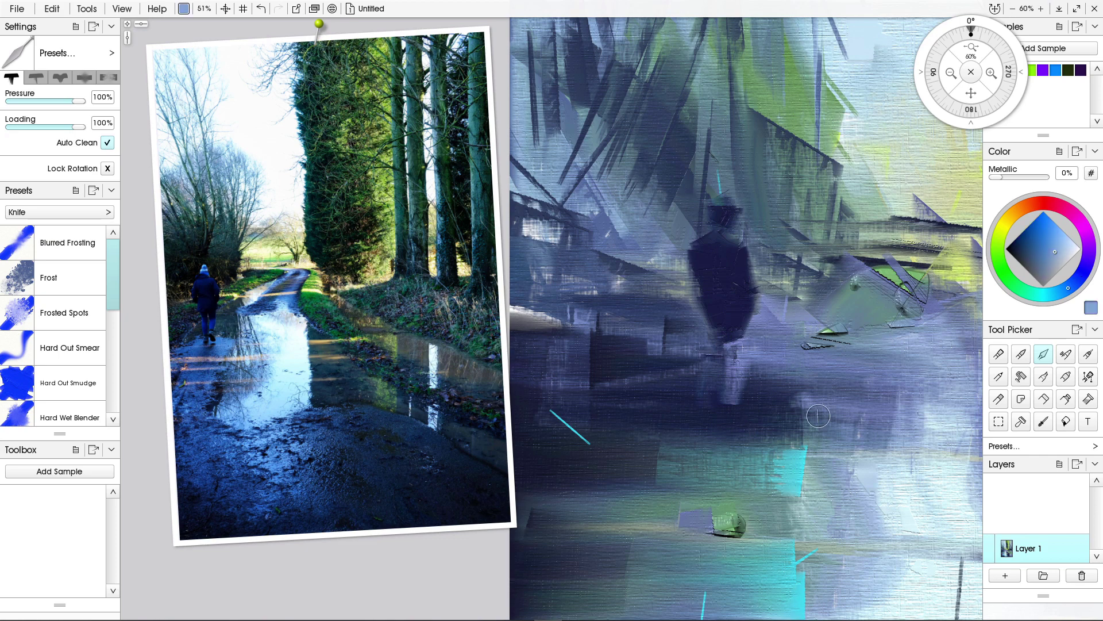
left_click_drag(734, 355, 729, 416)
mouse_move(734, 358)
left_mouse_down()
mouse_move(735, 396)
mouse_move(738, 349)
left_mouse_up()
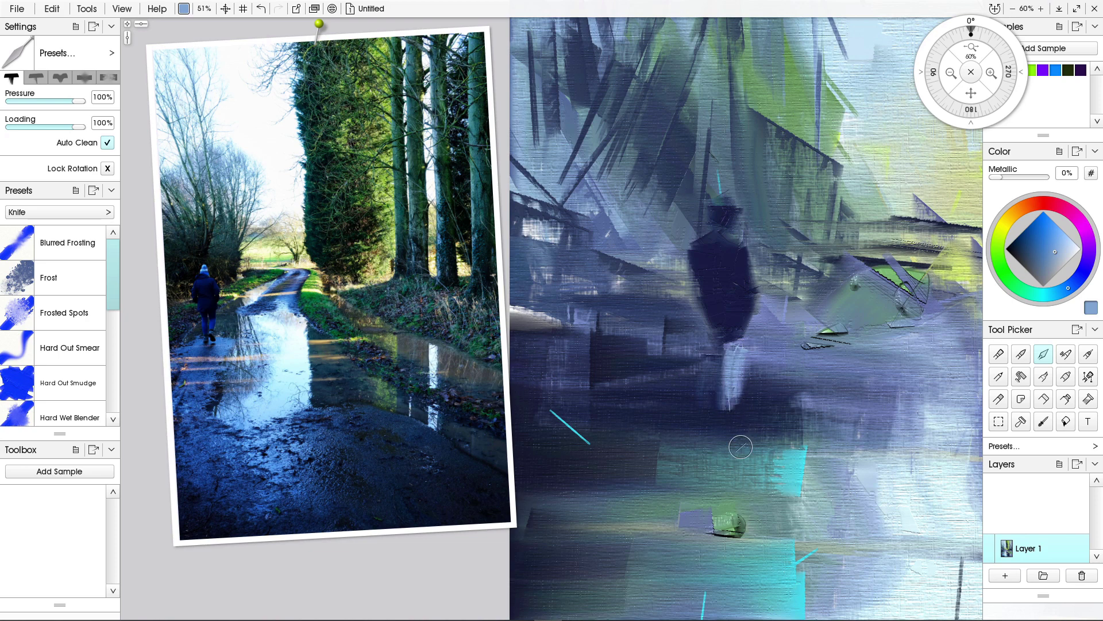
key("ctrl+z")
key("ctrl+z")
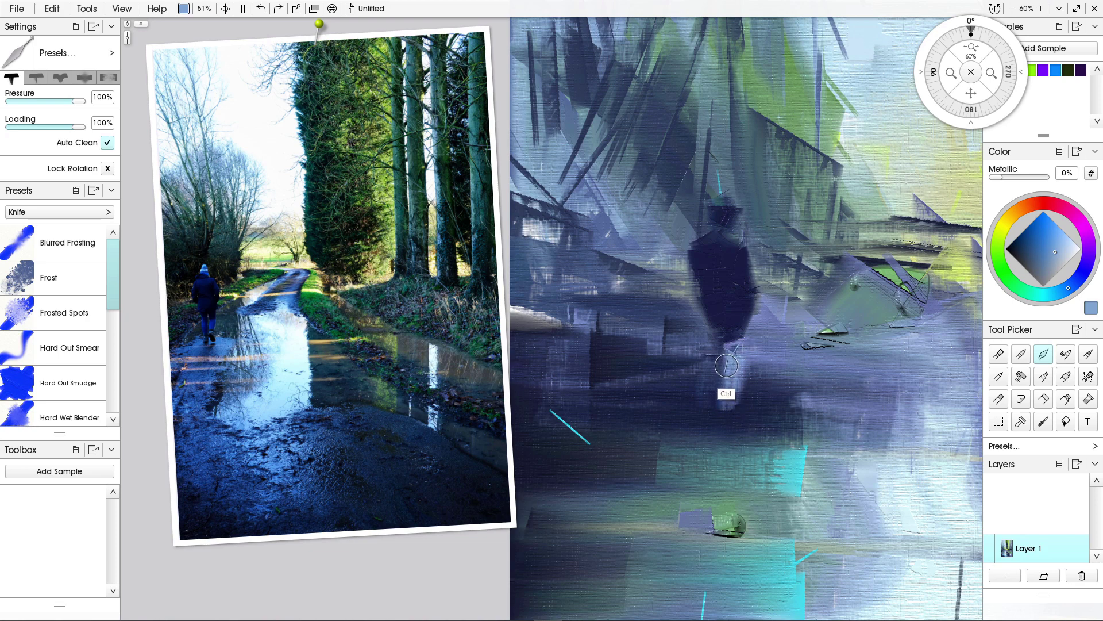
key("ctrl+z")
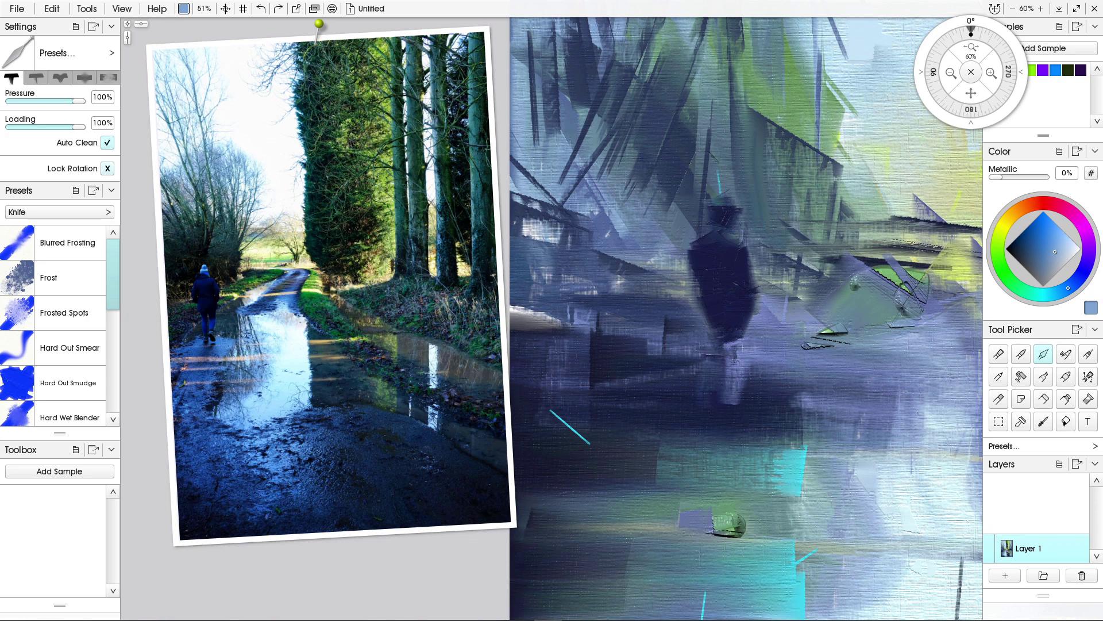
Lock the knife rotation at 0° and try steel blue strokes down the figure's legs, undoing them.
left_click(106, 168)
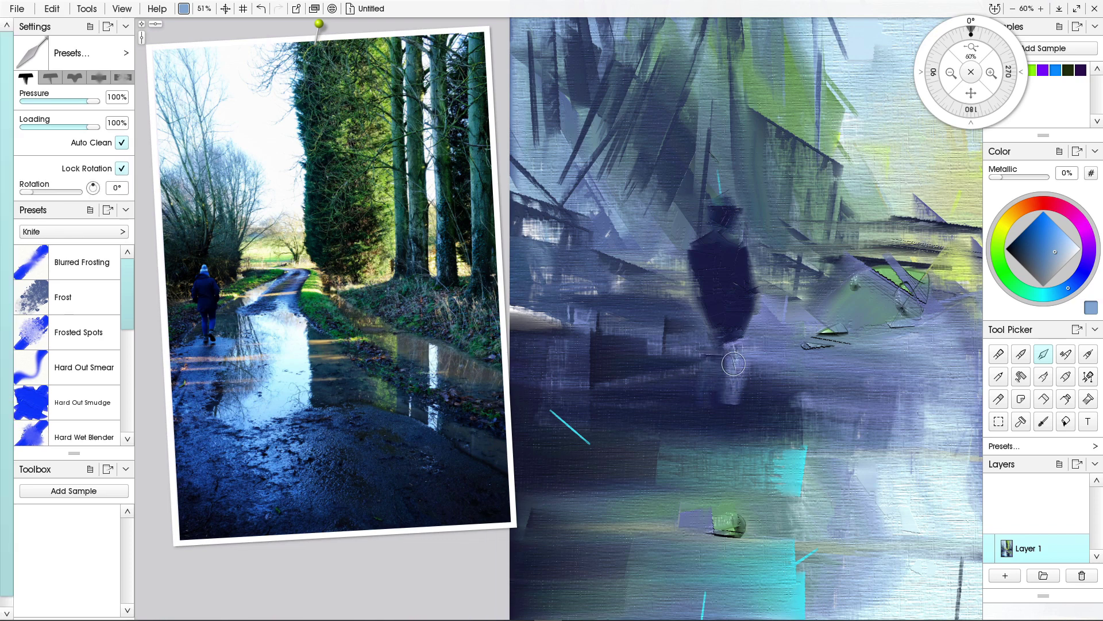
left_click_drag(734, 363, 734, 387)
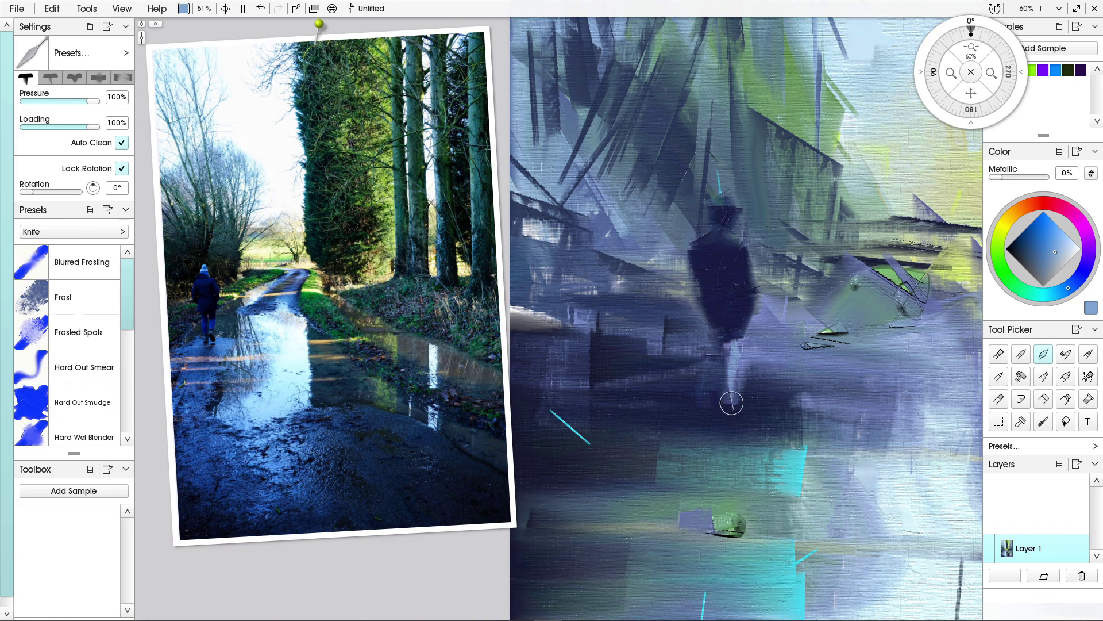
mouse_move(732, 403)
left_mouse_down()
mouse_move(739, 381)
mouse_move(718, 370)
left_mouse_up()
key("ctrl+z")
key("ctrl+z")
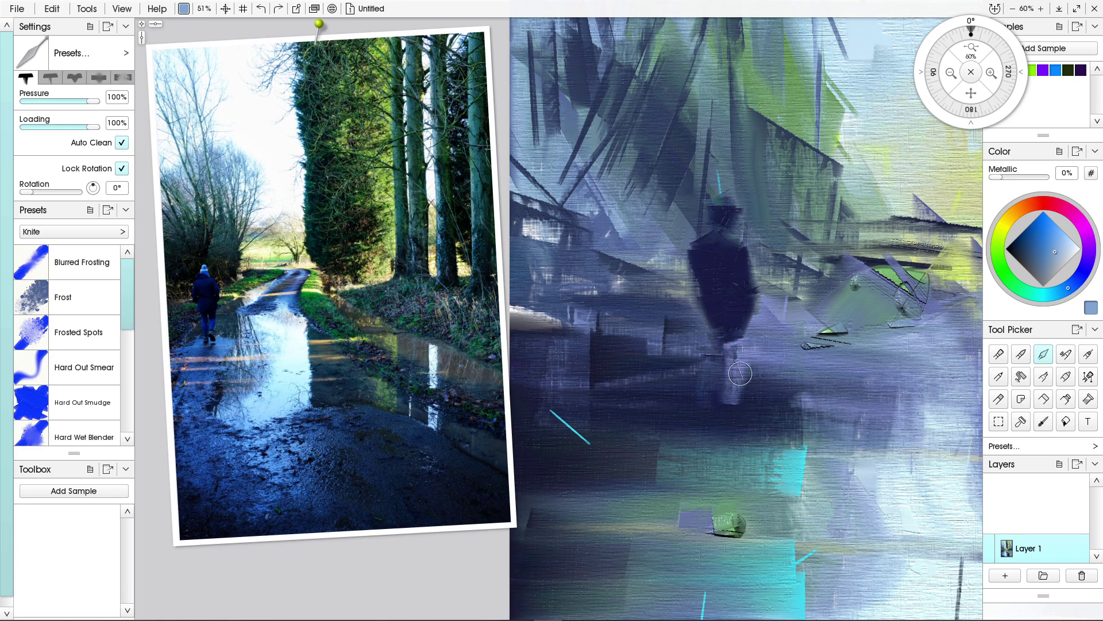
Choose a saturated deep blue and knife it over both of the figure's legs.
left_click(1081, 276)
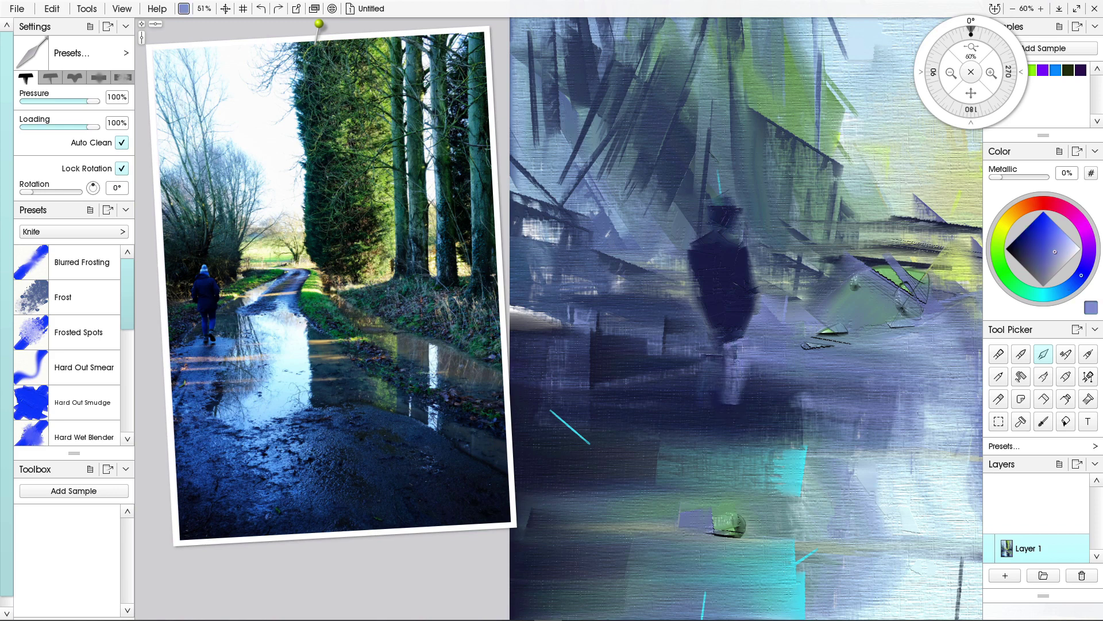
left_click(1041, 228)
mouse_move(740, 357)
left_mouse_down()
mouse_move(745, 405)
mouse_move(754, 383)
mouse_move(740, 383)
mouse_move(743, 353)
mouse_move(738, 398)
mouse_move(724, 349)
mouse_move(731, 371)
left_mouse_up()
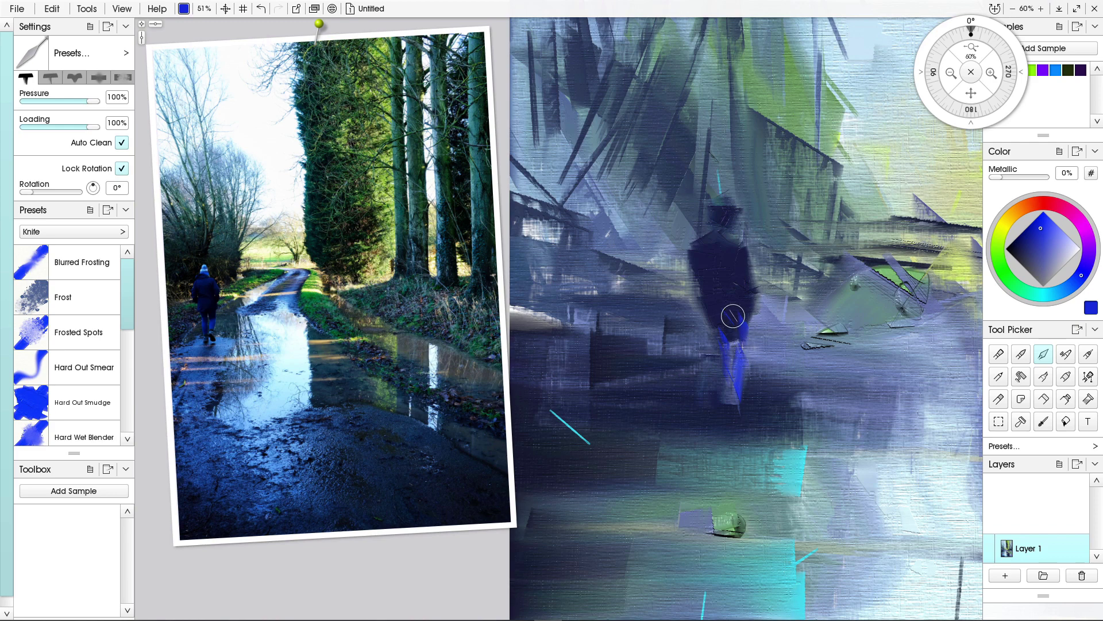
Sample the coat's dark navy, reshape the coat hem over the upper legs, and darken the figure's feet.
left_click(730, 302, "ctrl")
mouse_move(743, 320)
left_mouse_down()
mouse_move(746, 352)
mouse_move(719, 342)
left_mouse_up()
left_click_drag(742, 406, 728, 407)
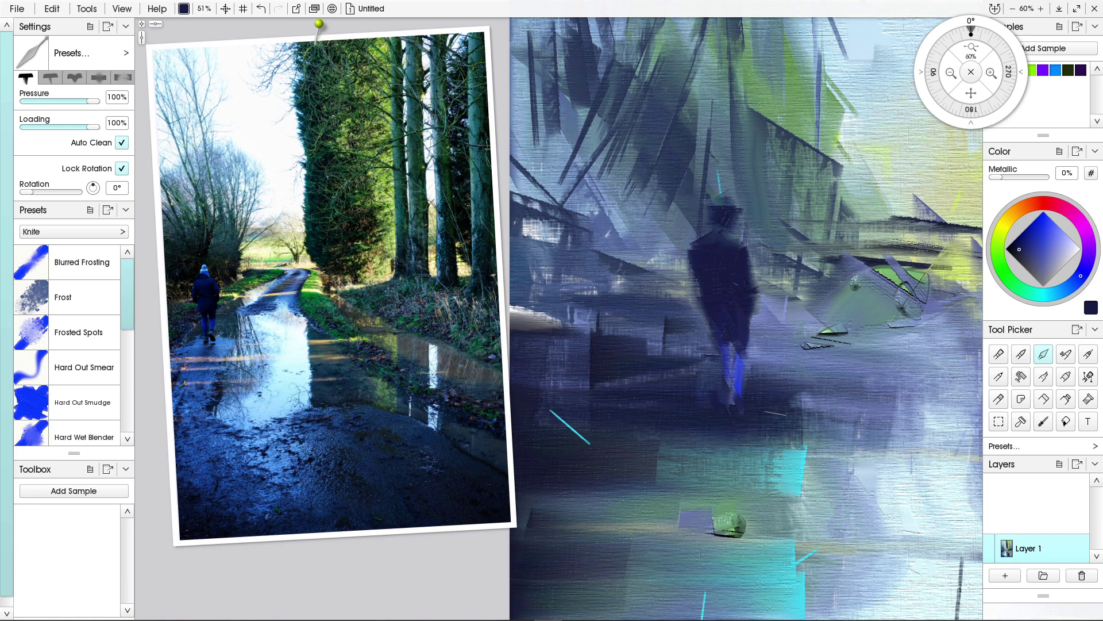
Sample a muted grey-blue from the ground and add short strokes beside the figure's feet.
left_click(814, 433, "alt")
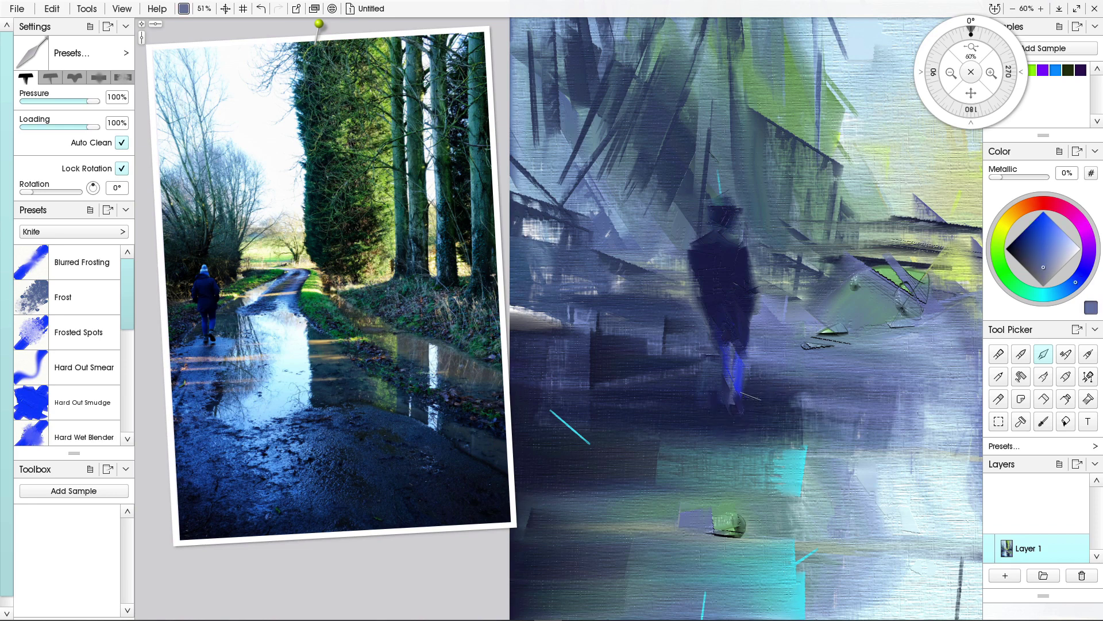
mouse_move(744, 398)
left_mouse_down()
mouse_move(751, 389)
mouse_move(803, 408)
mouse_move(788, 392)
left_mouse_up()
mouse_move(788, 392)
left_mouse_down()
mouse_move(801, 387)
mouse_move(785, 405)
mouse_move(804, 402)
left_mouse_up()
left_click_drag(761, 397, 792, 401)
Enlarge the knife to 171%, unlock its rotation, and knife broad grey-blue patches across the ground beneath the figure.
mouse_move(694, 399)
left_mouse_down()
mouse_move(710, 391)
mouse_move(697, 391)
mouse_move(674, 447)
mouse_move(697, 425)
mouse_move(643, 414)
mouse_move(674, 400)
mouse_move(688, 411)
mouse_move(655, 393)
left_mouse_up()
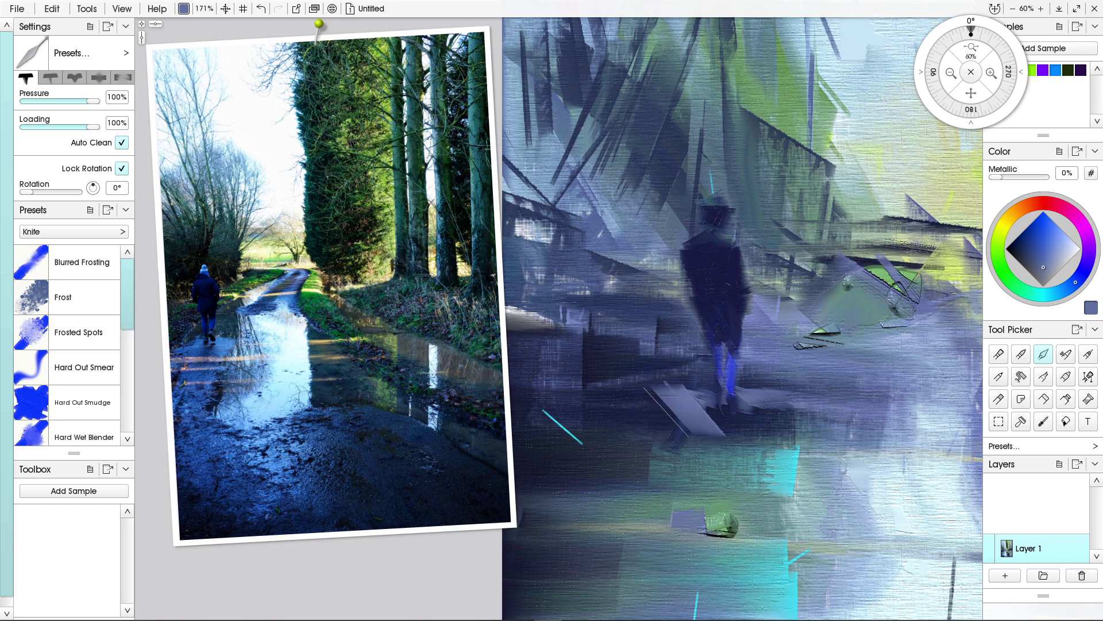
left_click(122, 169)
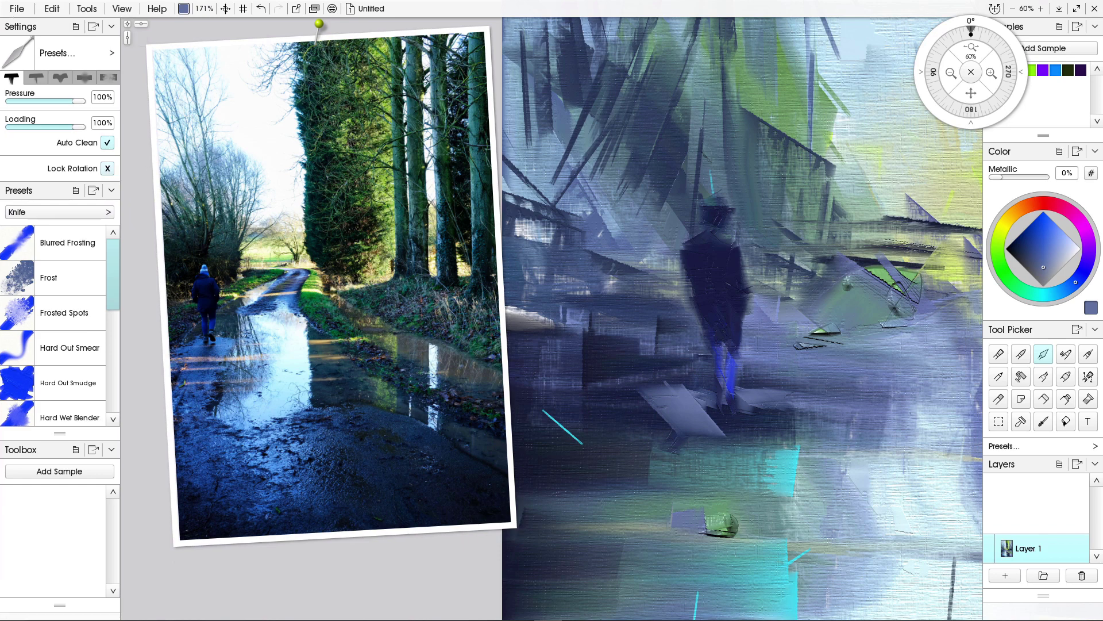
mouse_move(646, 415)
left_mouse_down()
mouse_move(712, 444)
mouse_move(737, 422)
mouse_move(747, 431)
mouse_move(766, 402)
mouse_move(785, 456)
left_mouse_up()
mouse_move(679, 421)
left_mouse_down()
mouse_move(753, 410)
mouse_move(672, 408)
mouse_move(705, 435)
mouse_move(640, 464)
mouse_move(613, 437)
mouse_move(751, 426)
mouse_move(696, 428)
left_mouse_up()
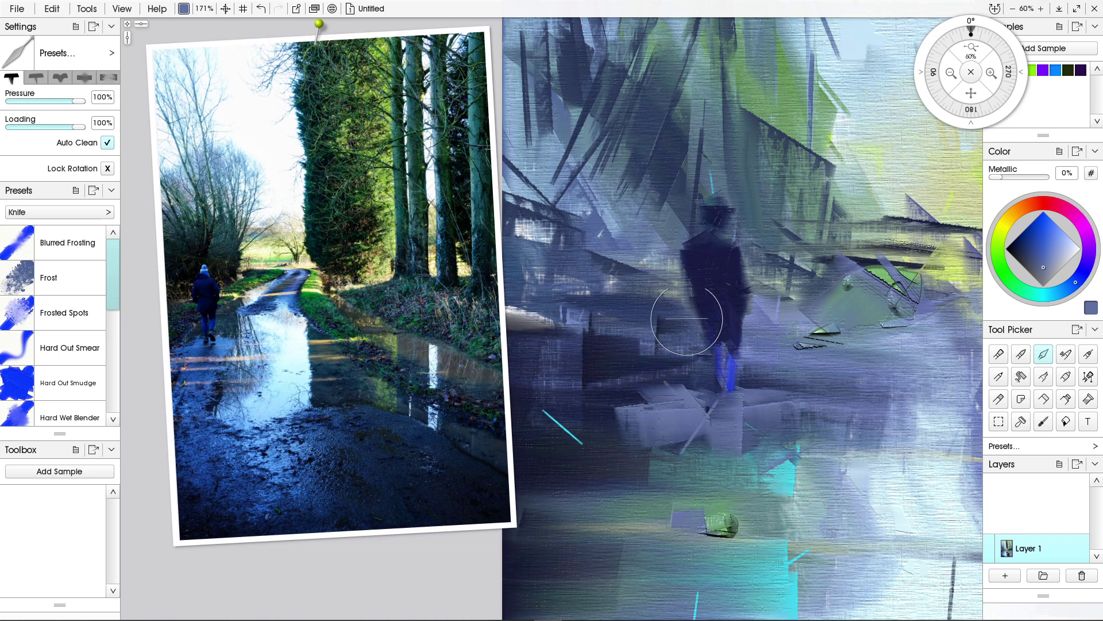
Sample the coat's dark navy, shrink the knife to 21%, and refine the figure's feet and the coat's left edge.
left_click(716, 301, "alt")
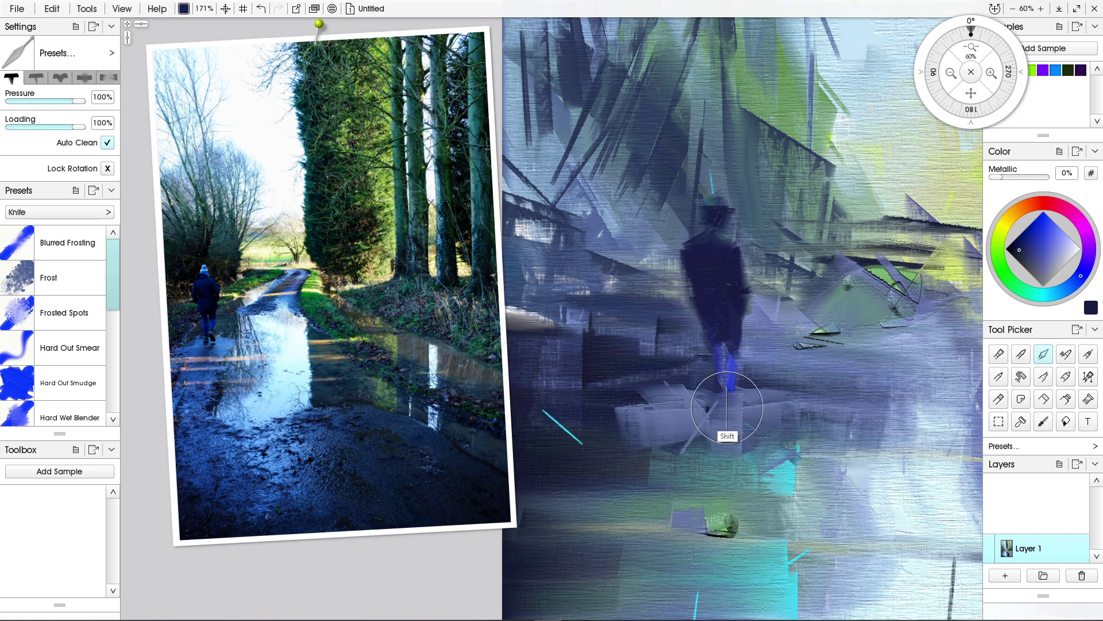
left_click_drag(728, 403, 698, 402, "shift")
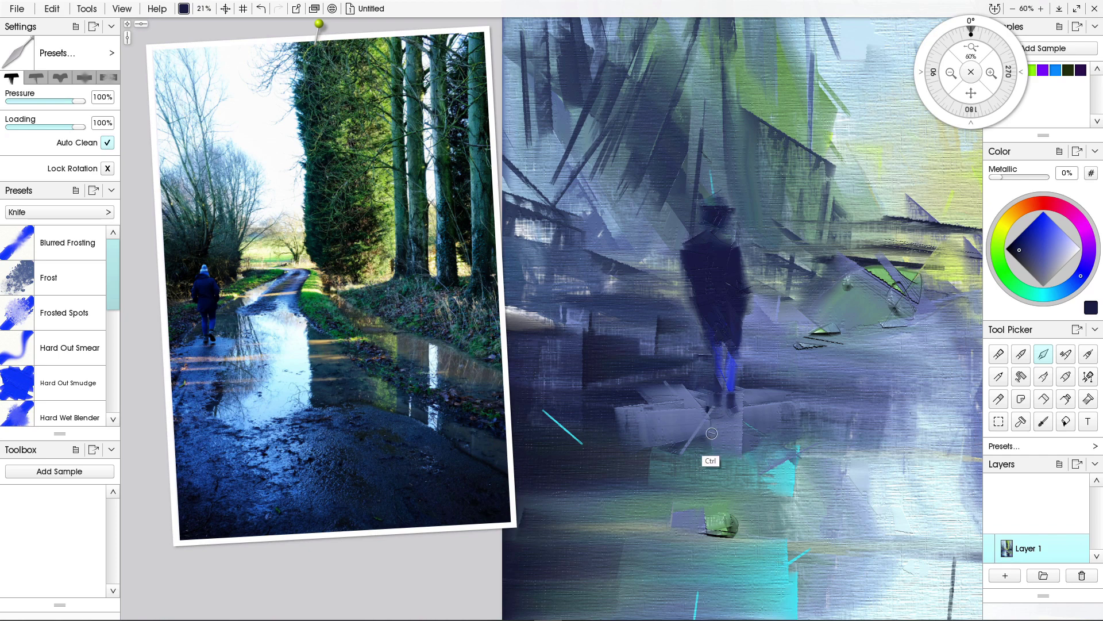
left_click_drag(697, 438, 536, 453)
mouse_move(627, 435)
left_mouse_down()
mouse_move(653, 430)
mouse_move(759, 478)
mouse_move(779, 500)
left_mouse_up()
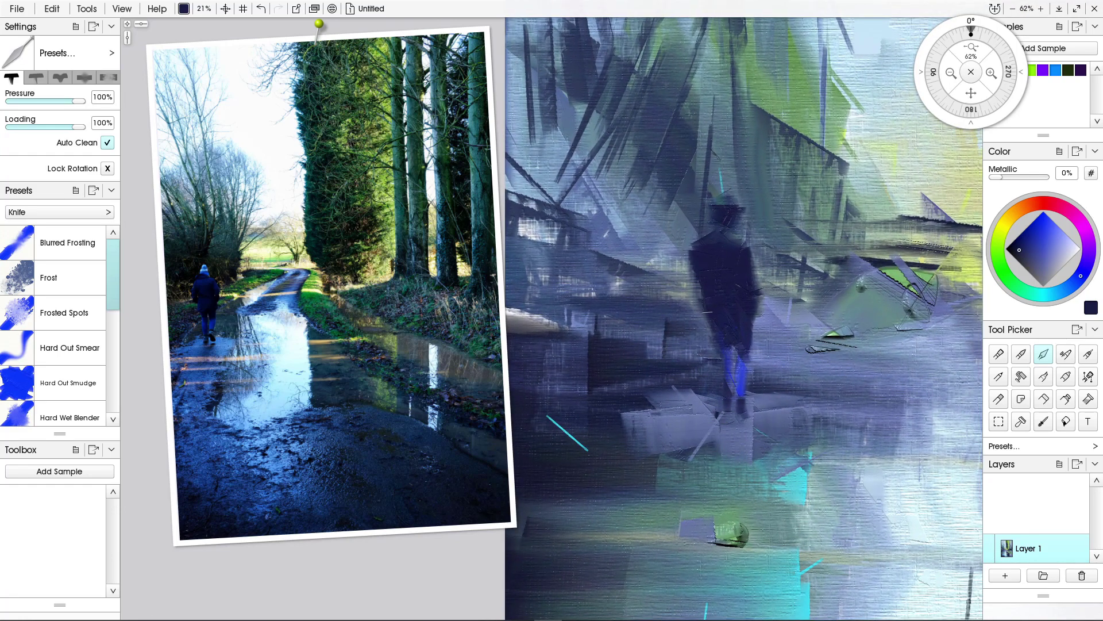
left_click_drag(708, 316, 711, 336)
left_click_drag(705, 280, 704, 336)
Try pale lavender and then deeper lavender strokes on the figure's hat, undoing them.
left_click(1072, 246)
mouse_move(718, 203)
left_mouse_down()
mouse_move(733, 203)
mouse_move(717, 205)
left_mouse_up()
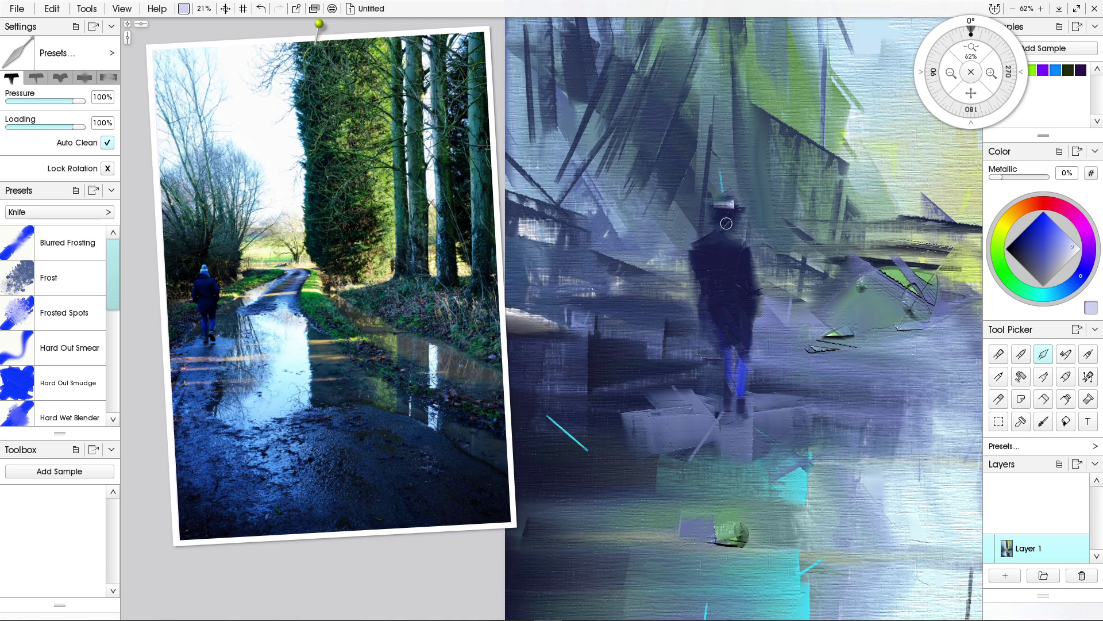
left_click(1063, 245)
left_click_drag(731, 216, 708, 221)
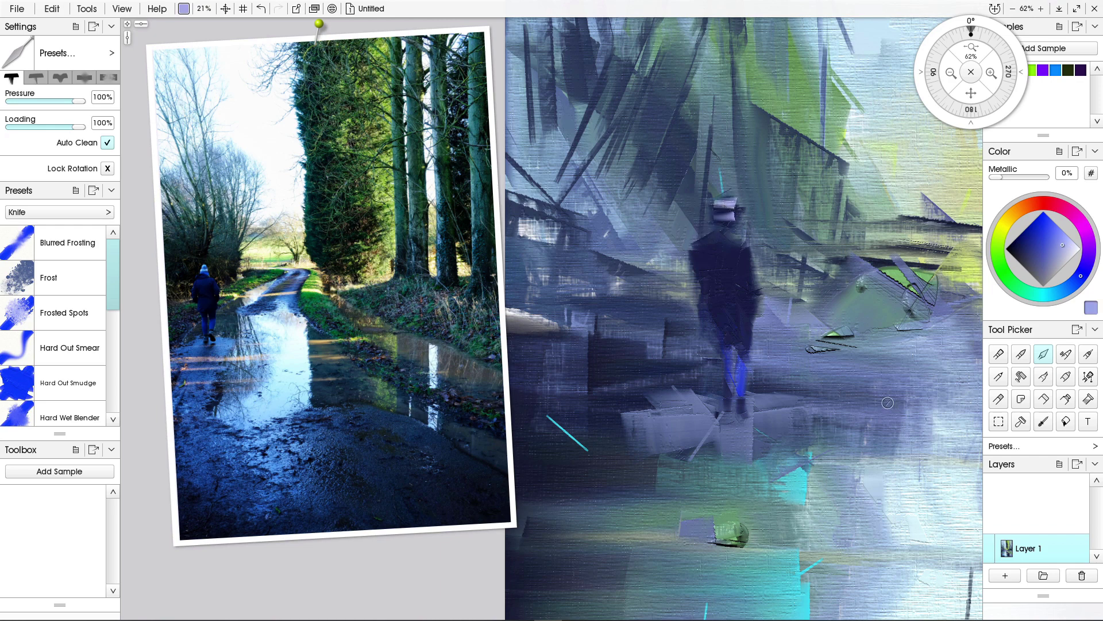
key("ctrl+z")
key("ctrl+z")
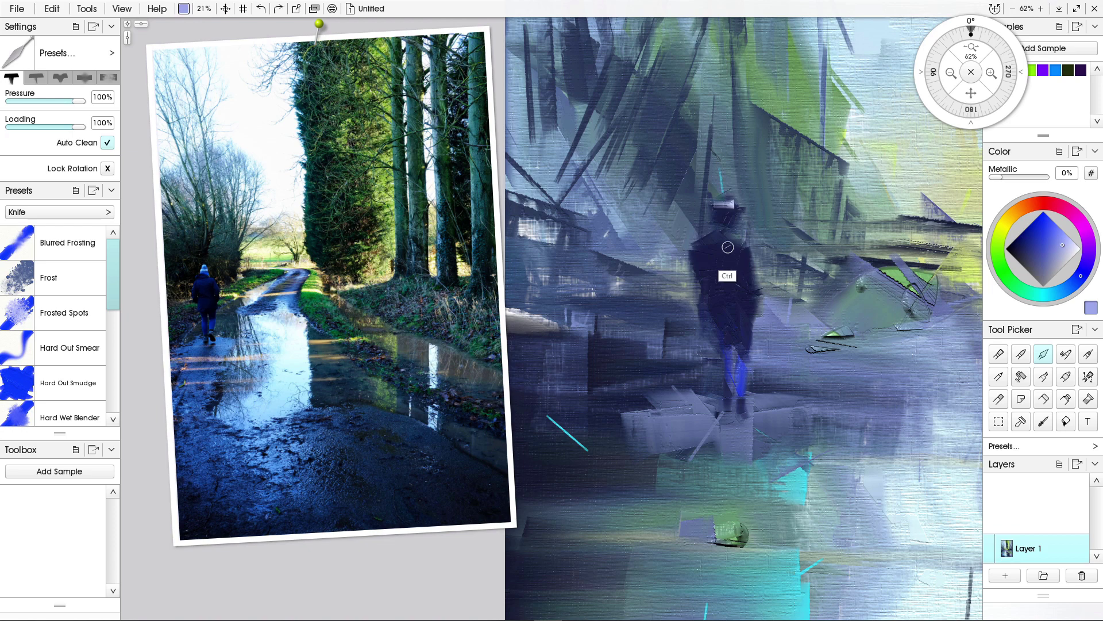
key("ctrl+z")
Knife a lavender highlight onto the figure's hat, trim the crown with sampled slate blue, and sample the coat's dark navy.
mouse_move(734, 220)
left_mouse_down()
mouse_move(711, 220)
mouse_move(727, 212)
mouse_move(718, 203)
mouse_move(742, 211)
left_mouse_up()
key("ctrl+z")
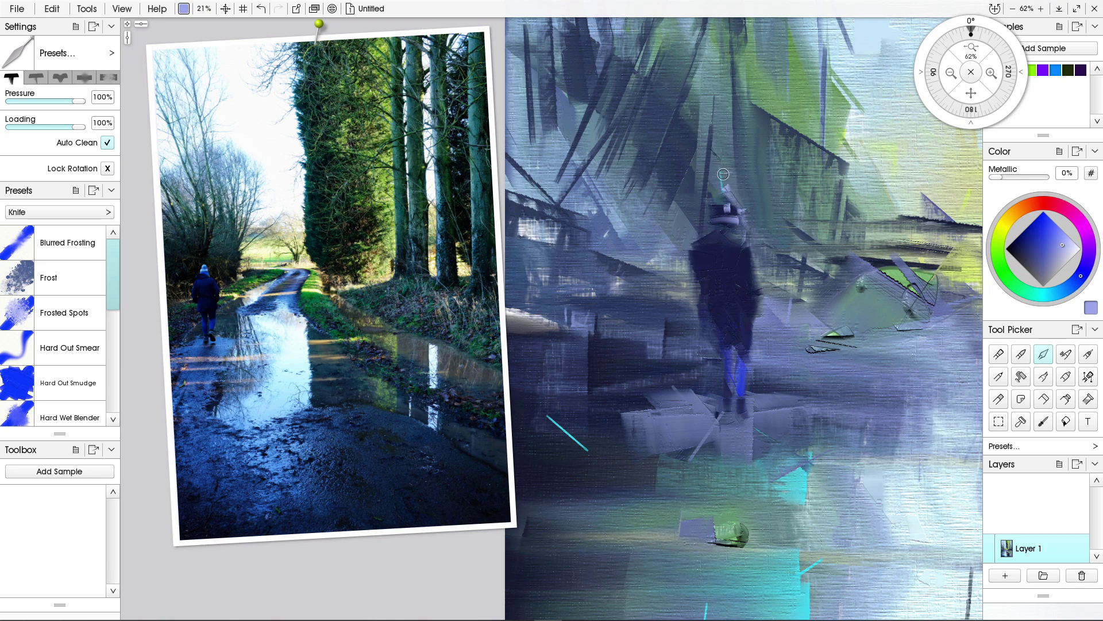
left_click(723, 194, "alt")
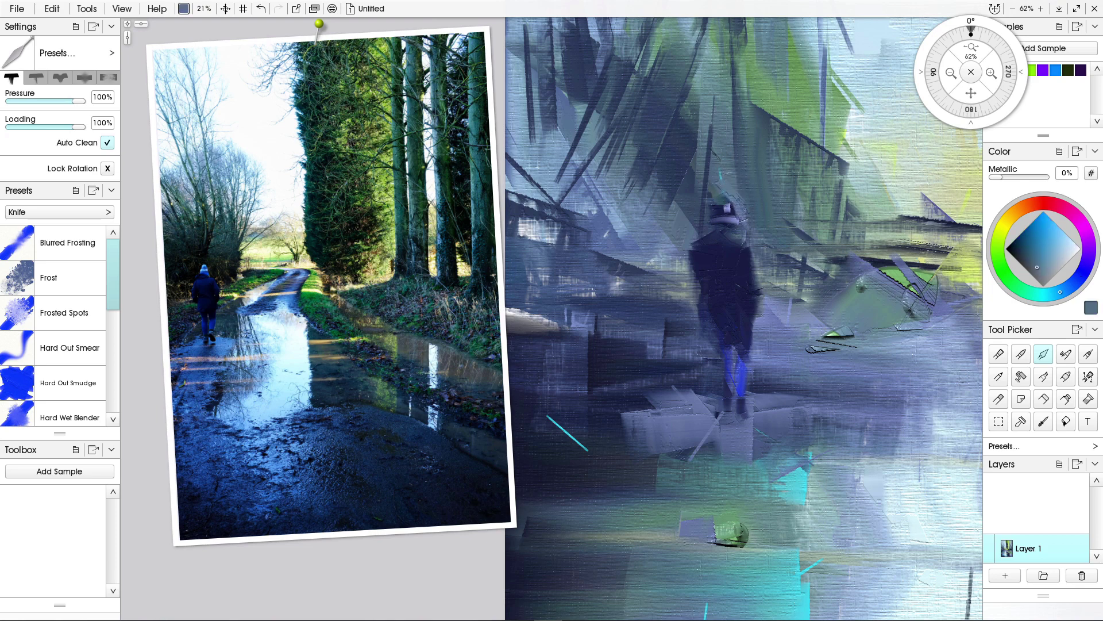
mouse_move(729, 194)
left_mouse_down()
mouse_move(713, 190)
mouse_move(706, 204)
left_mouse_up()
left_click(730, 279, "alt")
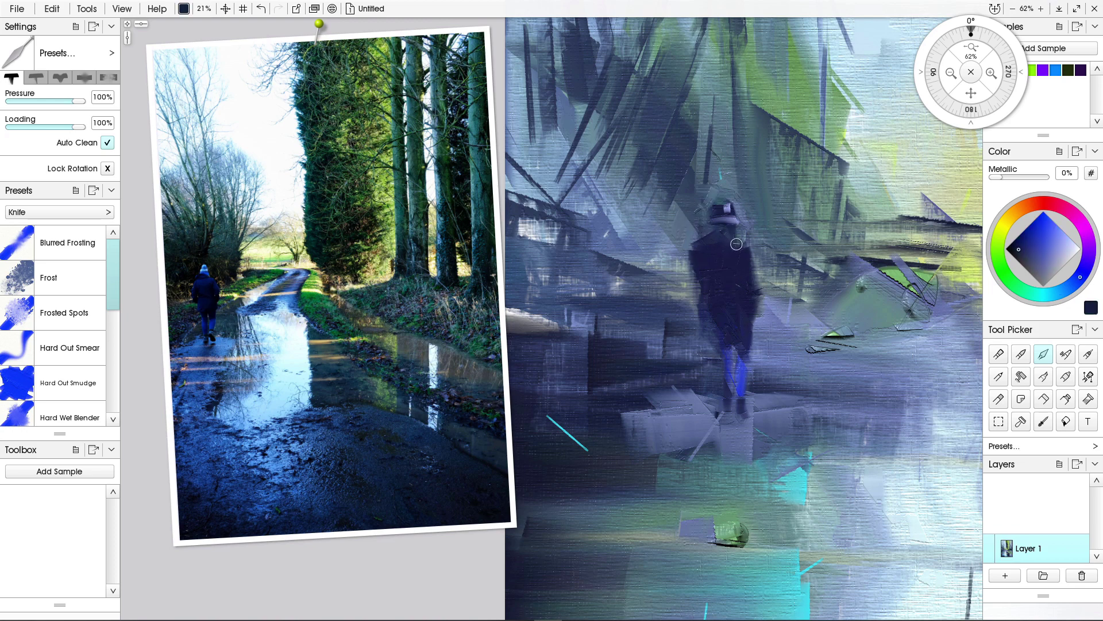
Refine the upper edge of the figure's coat with a small dark navy knife stroke.
left_click_drag(737, 254, 726, 229)
left_click_drag(705, 345, 629, 362, "ctrl")
scroll(558, 359, "down", 3)
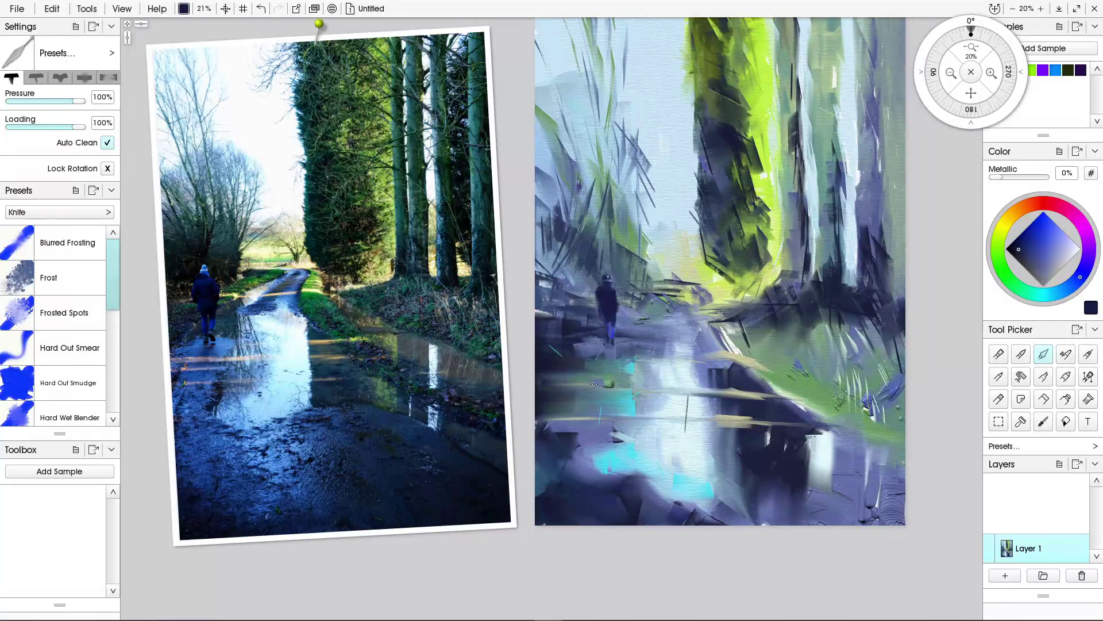
scroll(595, 383, "up", 1)
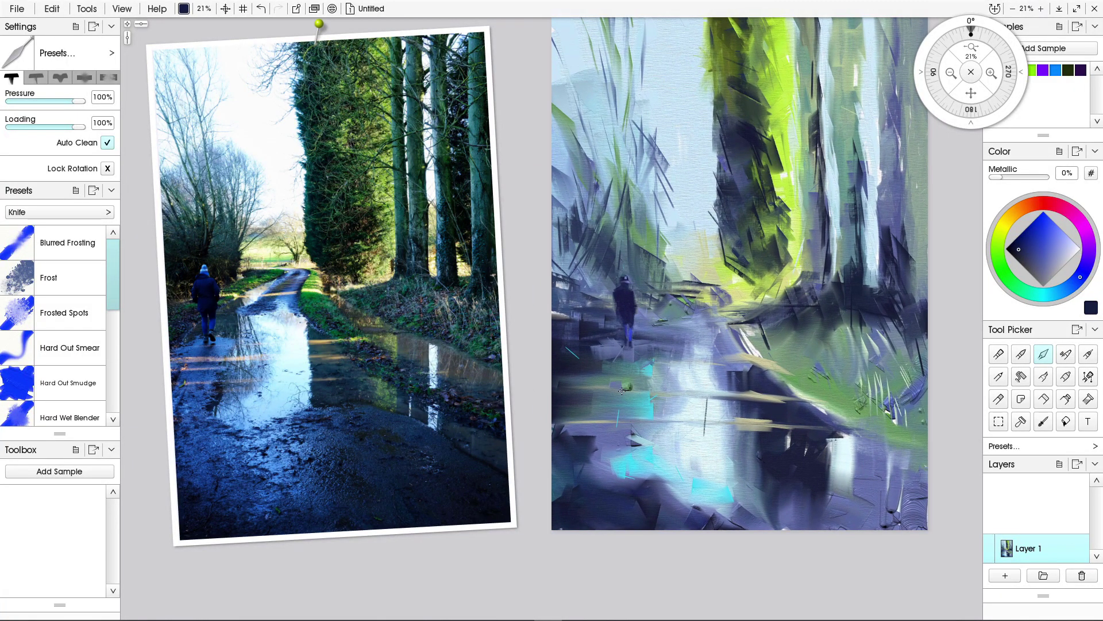
Sample the puddle's teal, enlarge the knife to 145%, lock its rotation at 0°, and undo the trial strokes beneath the figure.
left_click(646, 396, "alt")
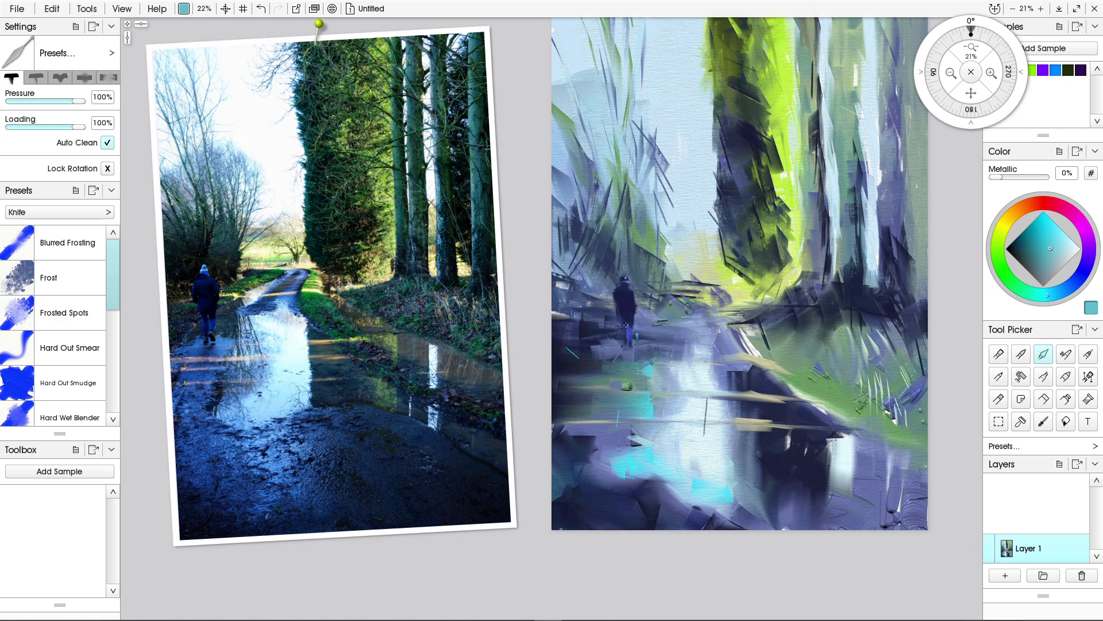
mouse_move(631, 342)
left_mouse_down()
mouse_move(632, 314)
mouse_move(637, 347)
left_mouse_up()
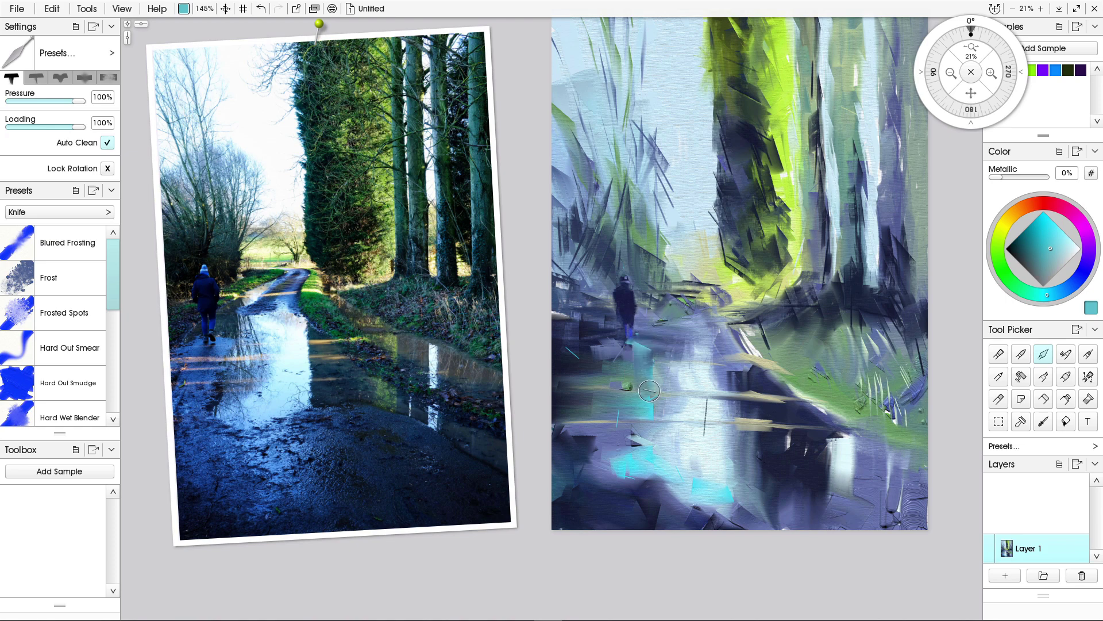
key("ctrl+z")
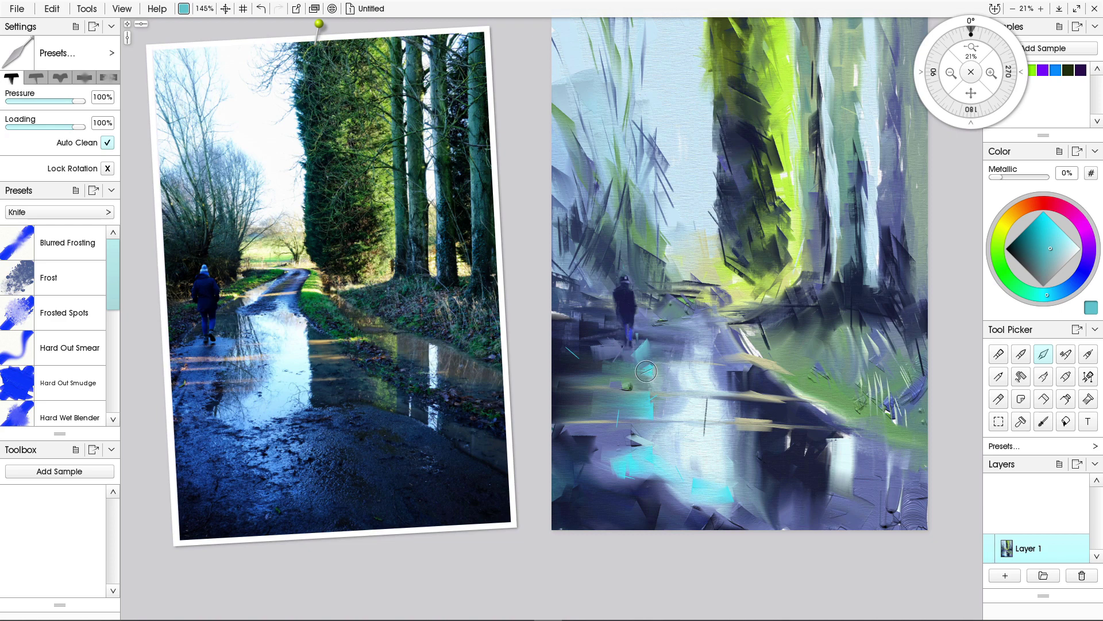
left_click(107, 168)
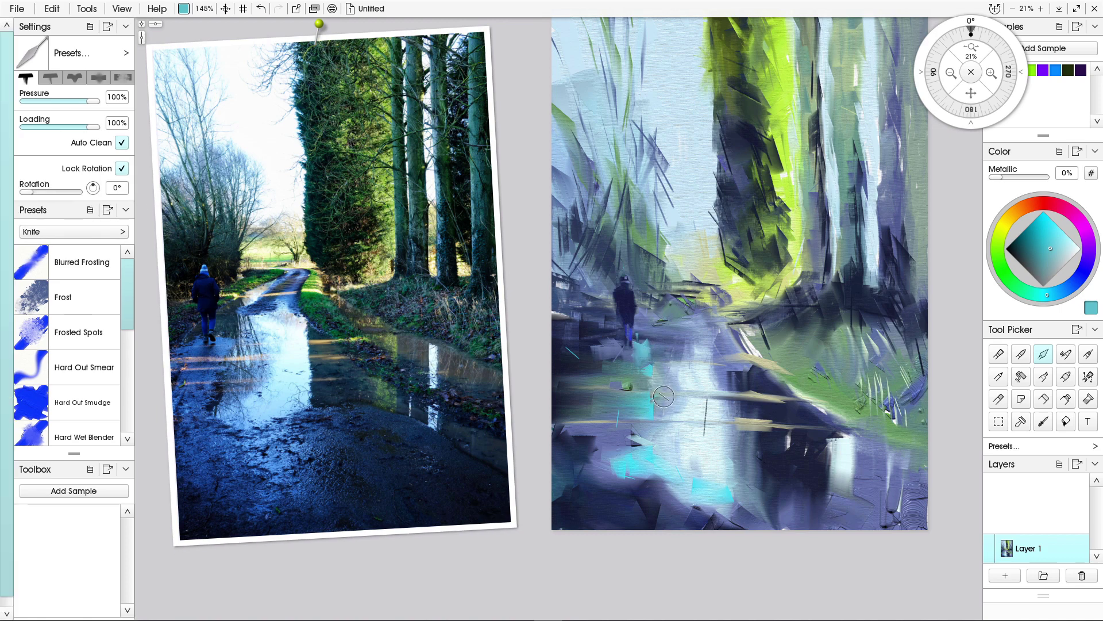
key("ctrl+z")
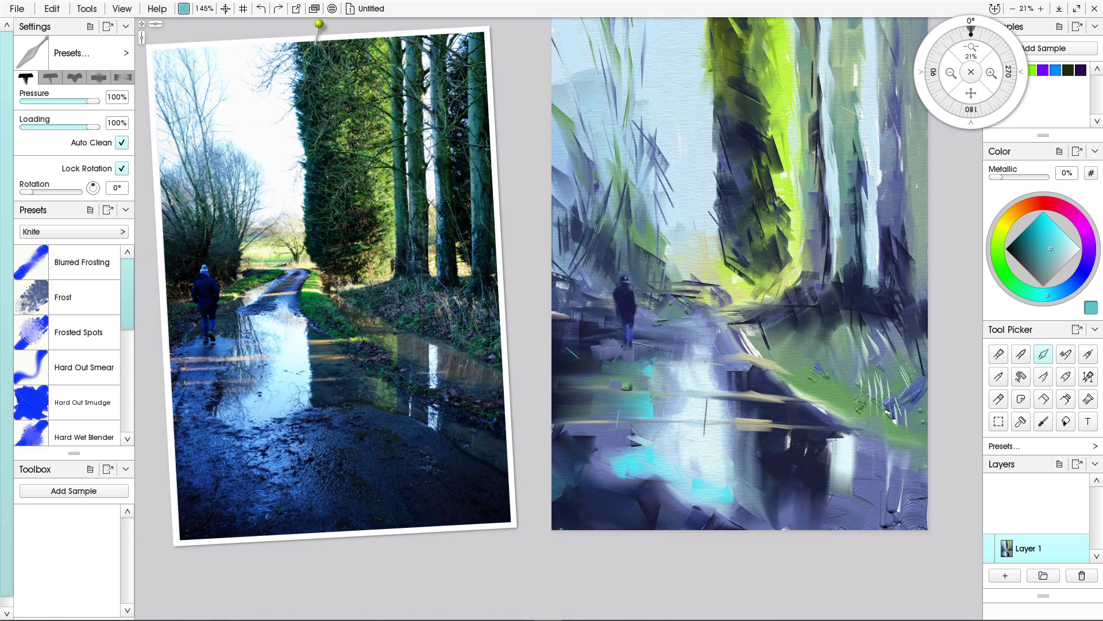
Knife teal and sampled steel-blue reflection patches across the puddle beneath the figure's feet.
left_click_drag(643, 344, 639, 333)
left_click_drag(617, 351, 625, 353)
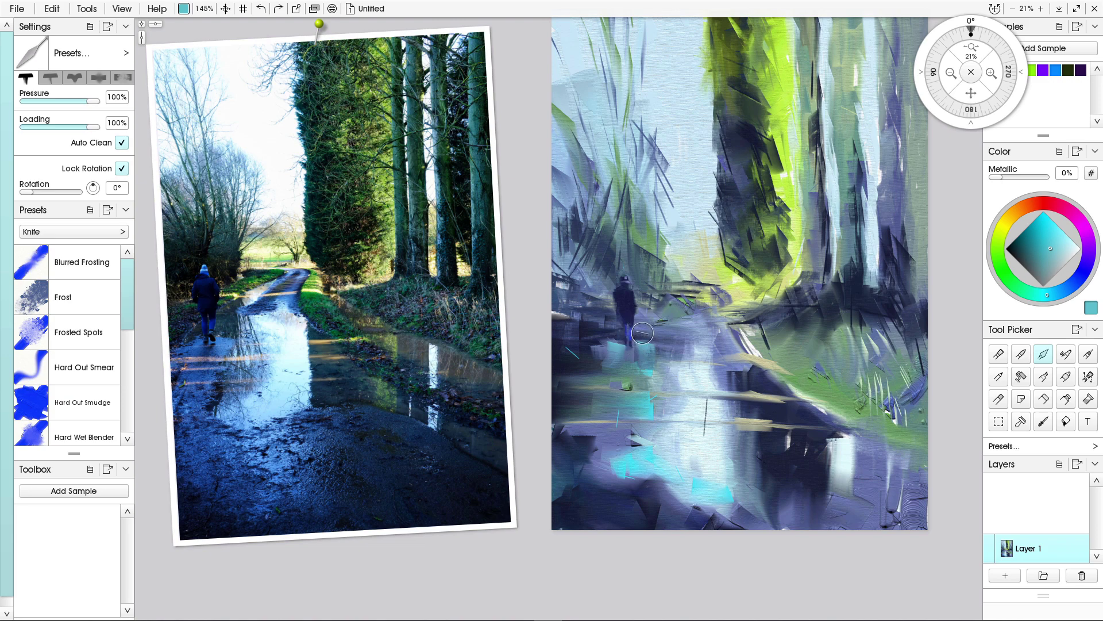
left_click(640, 353, "alt")
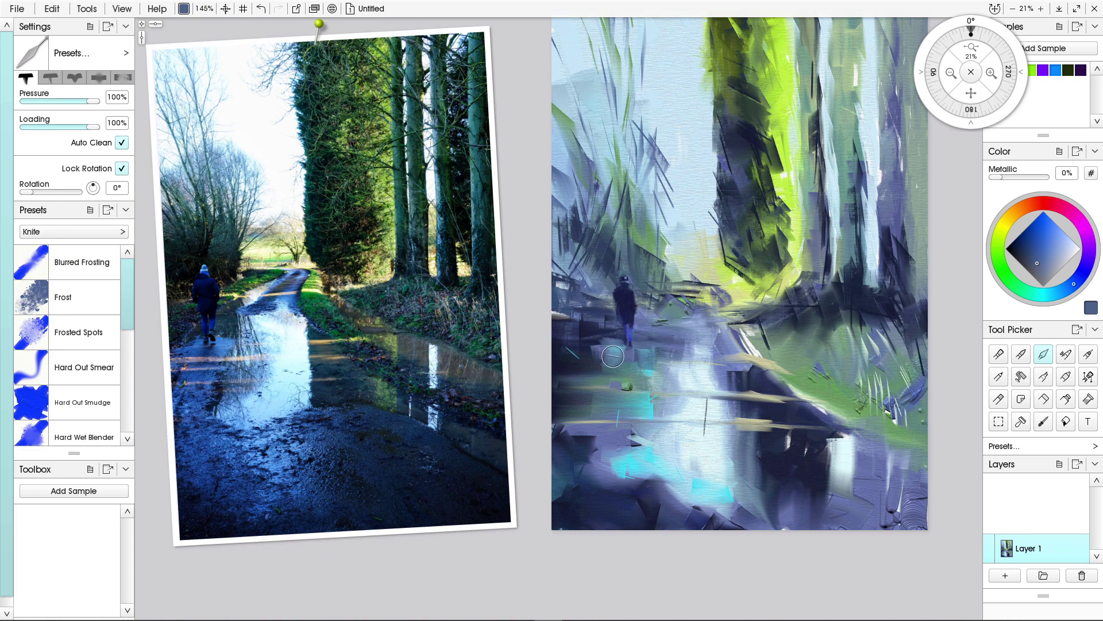
left_click(612, 379, "alt")
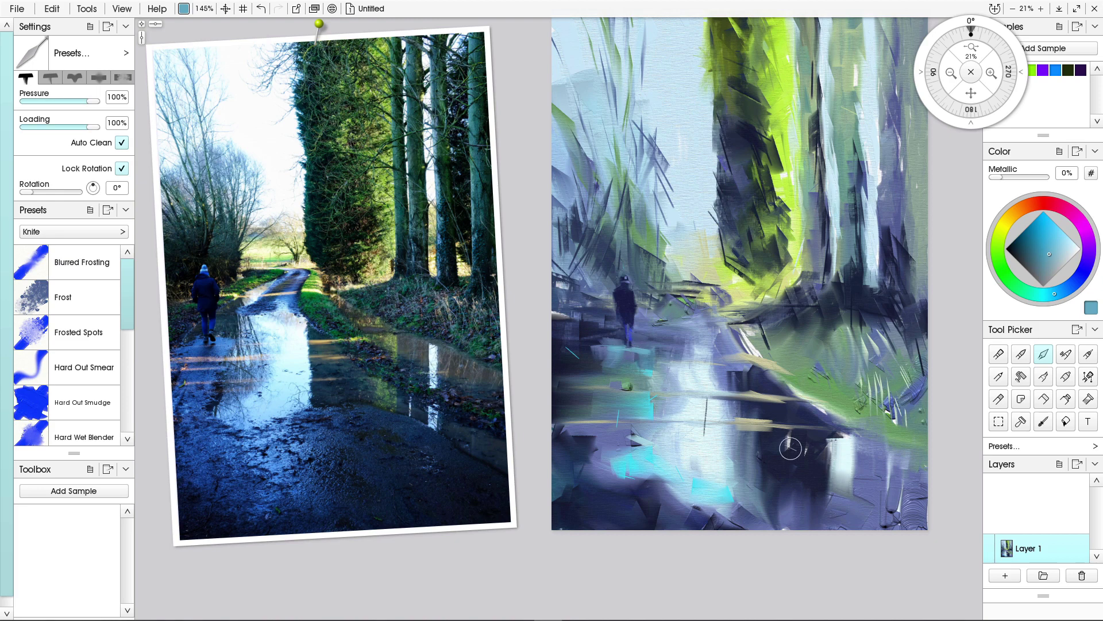
mouse_move(628, 345)
left_mouse_down()
mouse_move(648, 347)
mouse_move(646, 397)
mouse_move(639, 359)
mouse_move(650, 387)
left_mouse_up()
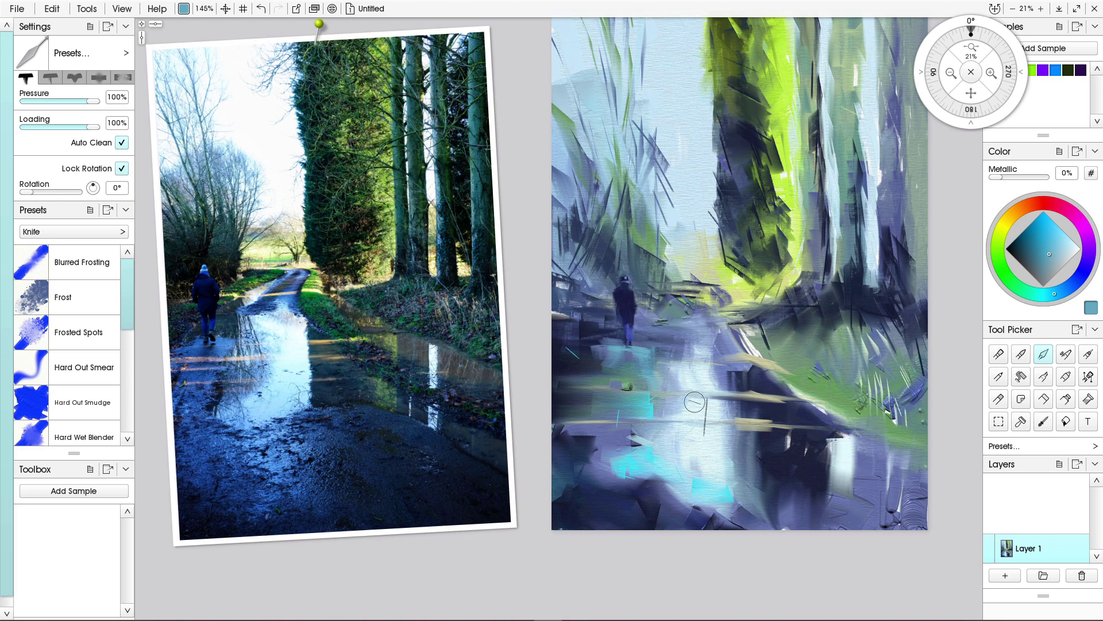
Sample pale yellow-green from the far path and knife thin horizontal light streaks across the foreground puddles.
left_click(738, 324, "alt")
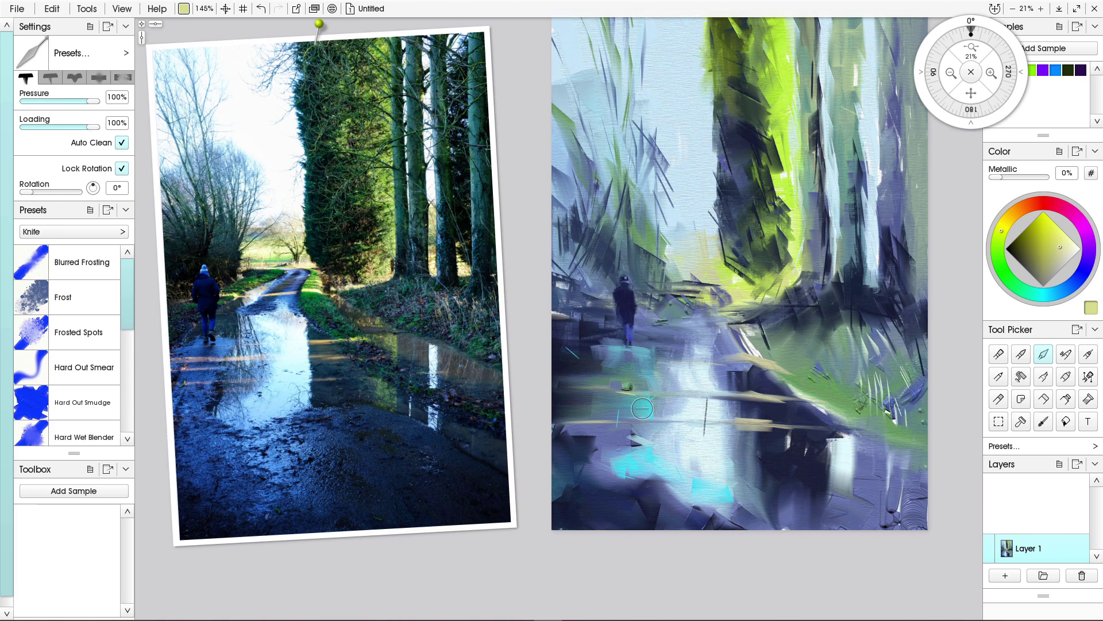
left_click_drag(662, 394, 599, 394)
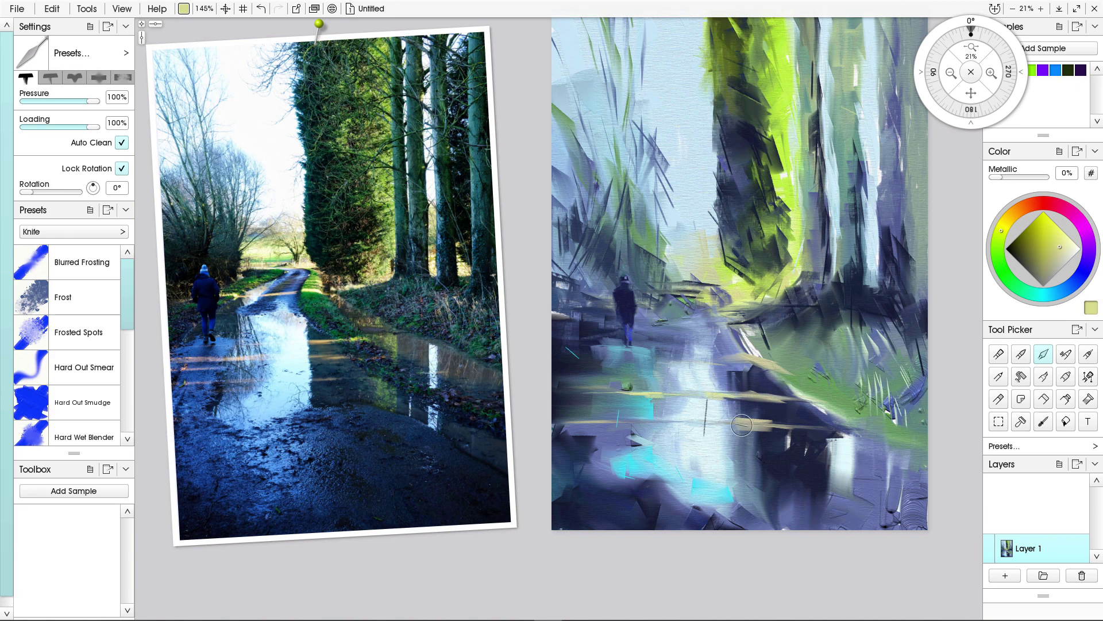
left_click_drag(728, 422, 746, 422)
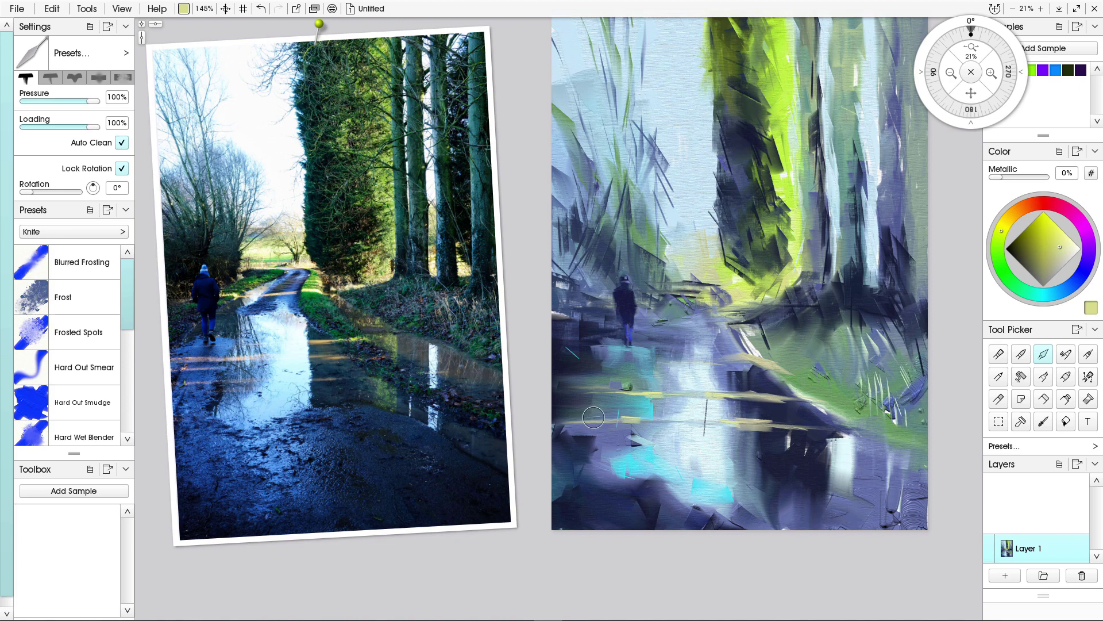
left_click_drag(592, 418, 611, 419)
Knife pale yellow-green horizontal streaks across the path from the figure's legs to the grassy bank.
left_click_drag(644, 320, 666, 320)
left_click_drag(671, 325, 692, 326)
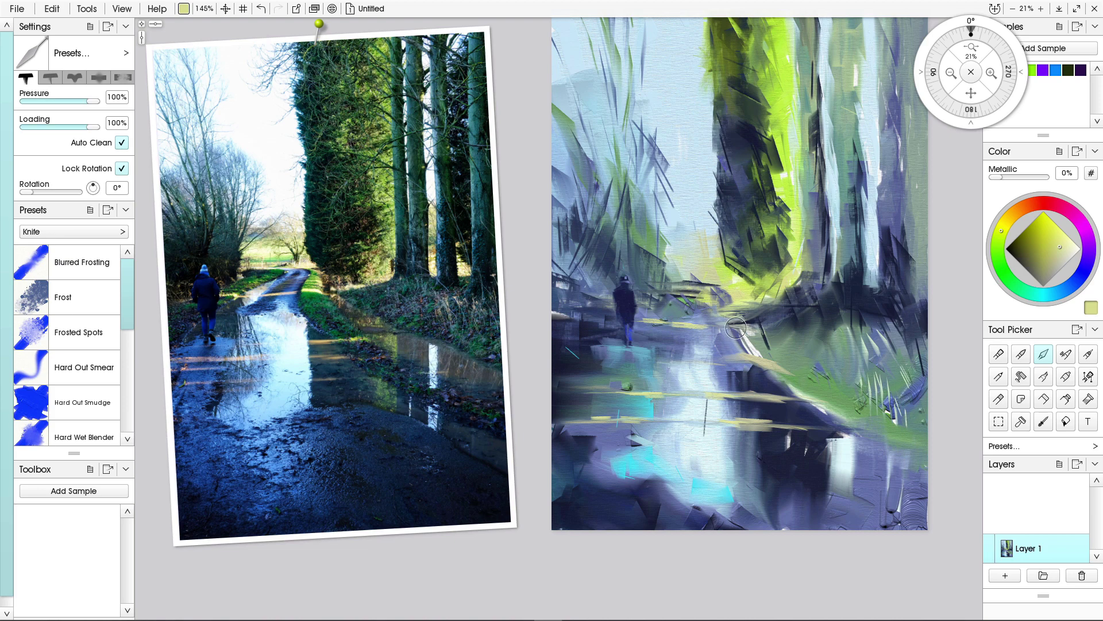
left_click_drag(728, 325, 746, 324)
Shrink the knife to 106% and add muted beige streaks across the distant path beyond the figure.
key("bracketleft")
key("bracketleft")
key("bracketleft")
left_click_drag(690, 316, 675, 318)
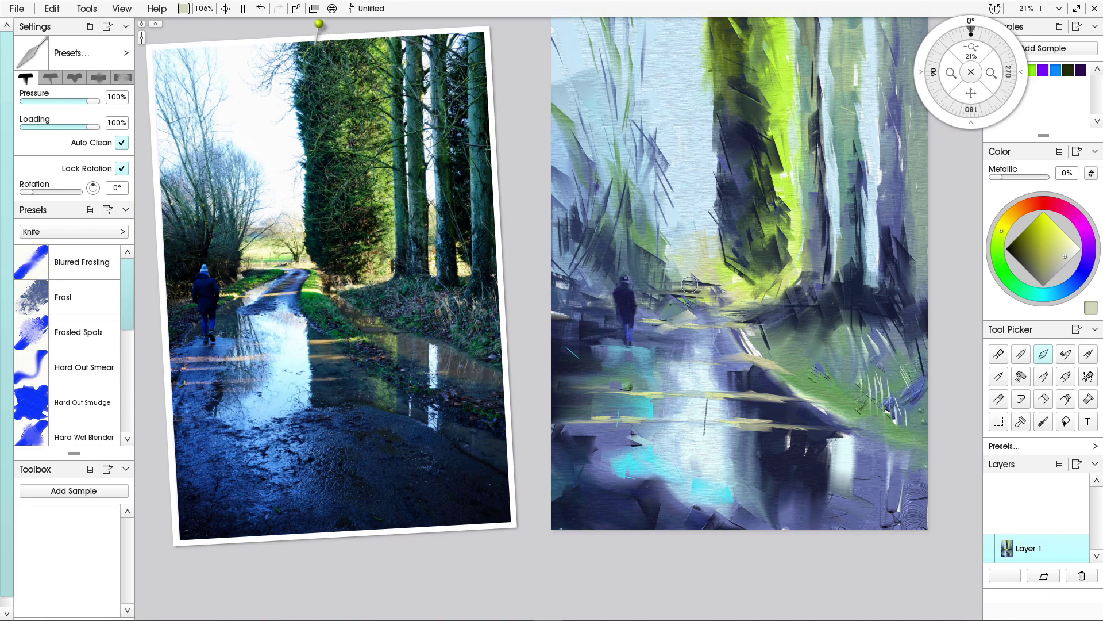
left_click_drag(725, 288, 680, 283)
Knife pale cream highlights onto the bank's far tip and trunk reflections, then cut sampled dark navy into the reflections.
left_click(1076, 249)
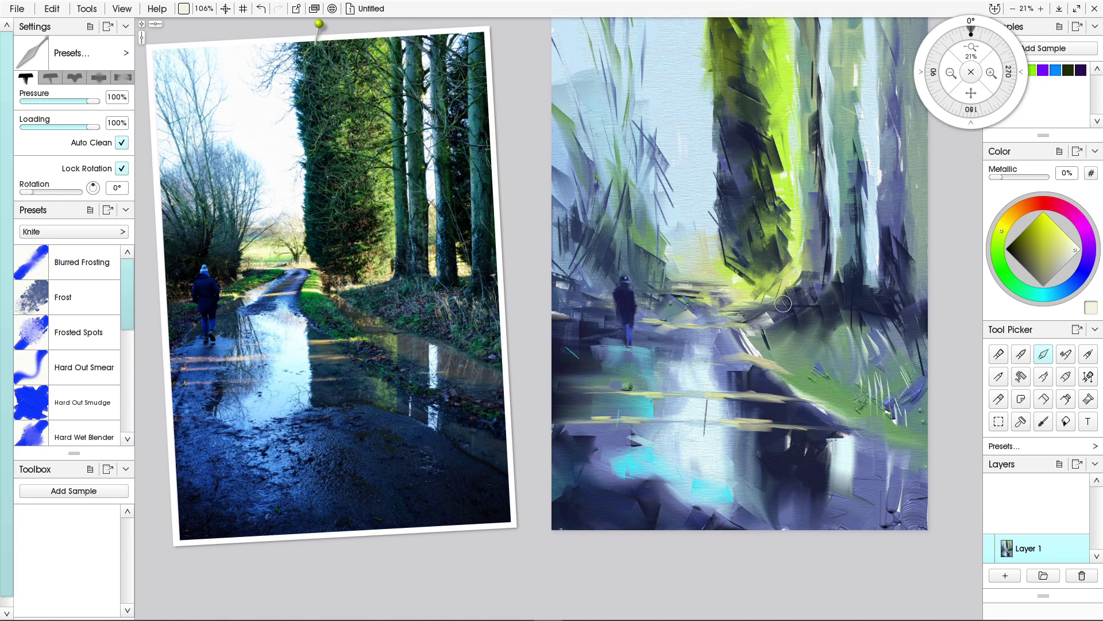
mouse_move(783, 303)
left_mouse_down()
mouse_move(767, 332)
mouse_move(840, 391)
mouse_move(941, 439)
mouse_move(729, 351)
mouse_move(716, 317)
mouse_move(773, 307)
mouse_move(766, 325)
mouse_move(778, 309)
mouse_move(747, 329)
left_mouse_up()
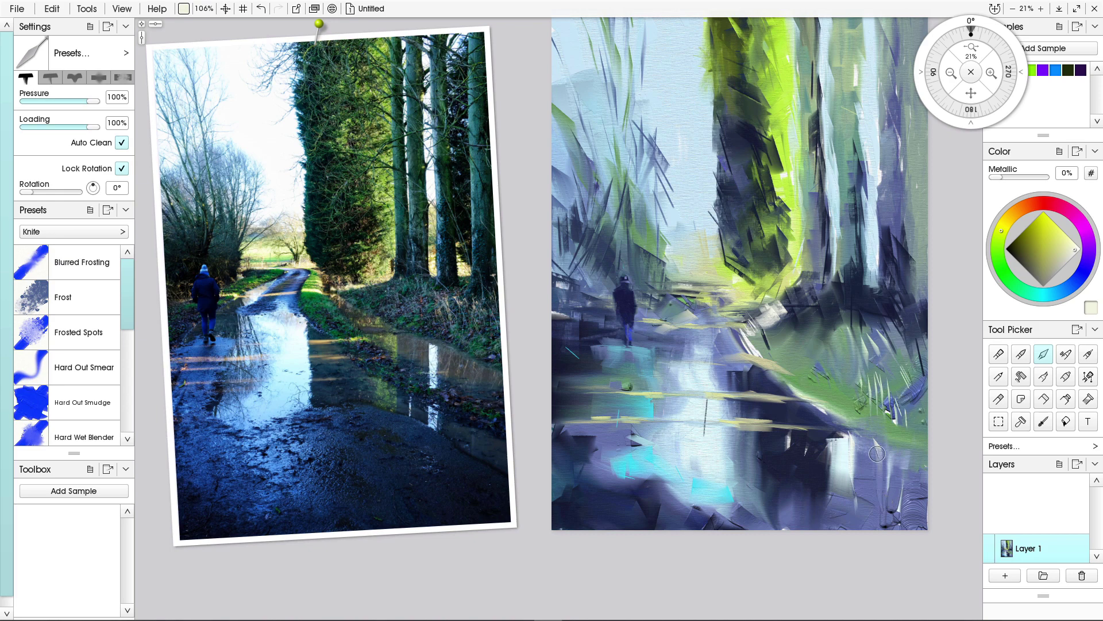
left_click_drag(875, 448, 879, 497)
left_click(816, 481, "alt")
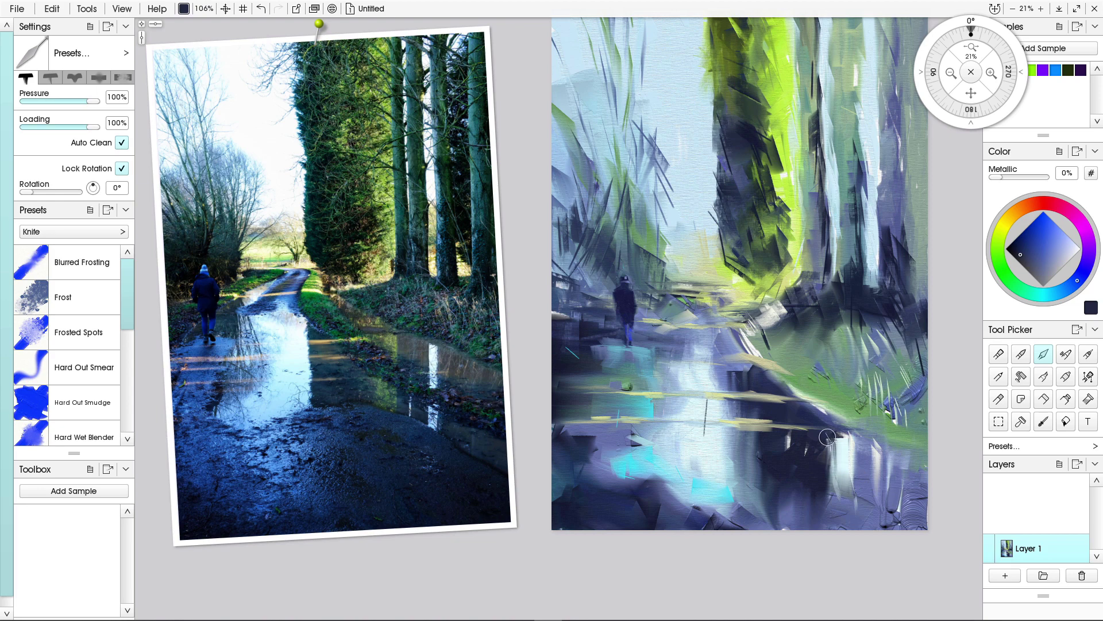
left_click_drag(827, 437, 834, 492)
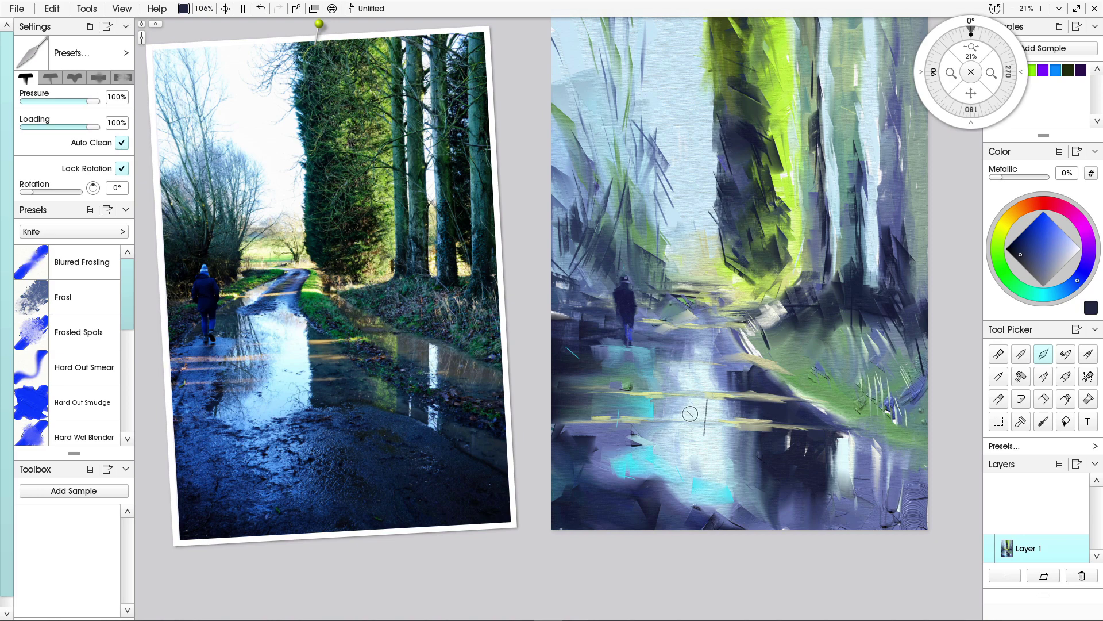
Sample pale blue from the puddle, unlock the knife's rotation, and broaden the sky reflection with pale strokes.
left_click(692, 438, "alt")
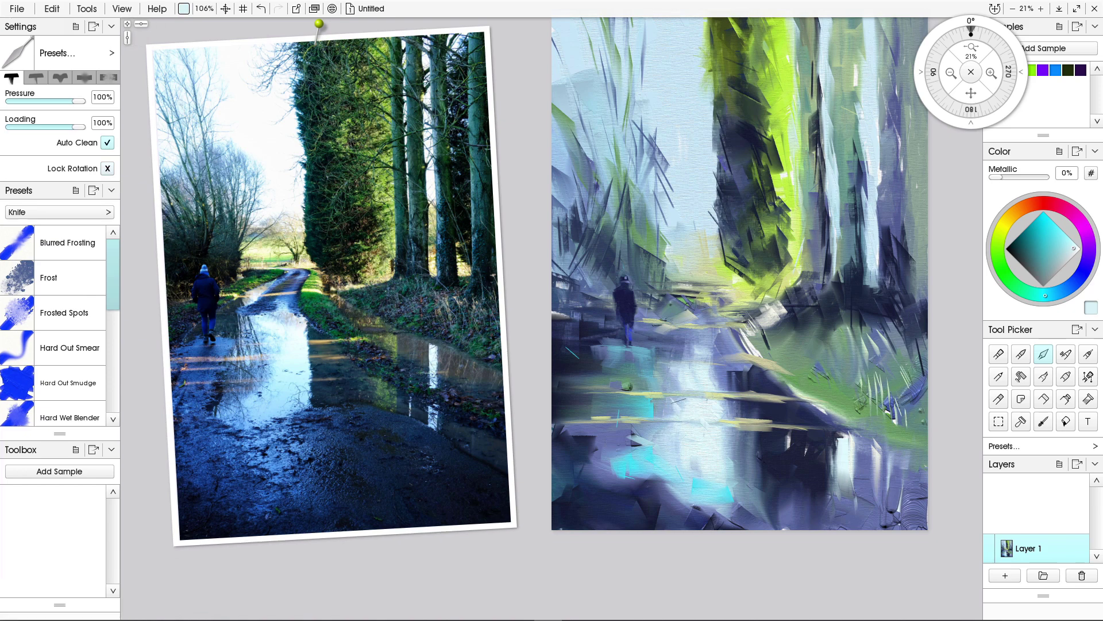
mouse_move(677, 438)
left_mouse_down()
mouse_move(692, 464)
mouse_move(658, 452)
left_mouse_up()
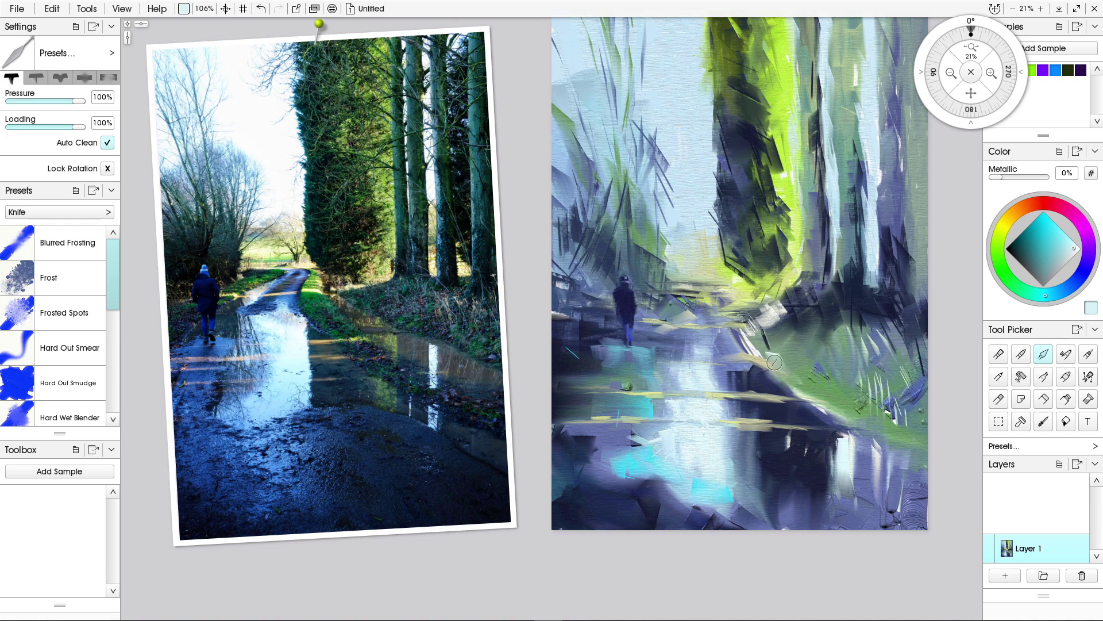
left_click_drag(796, 369, 773, 370)
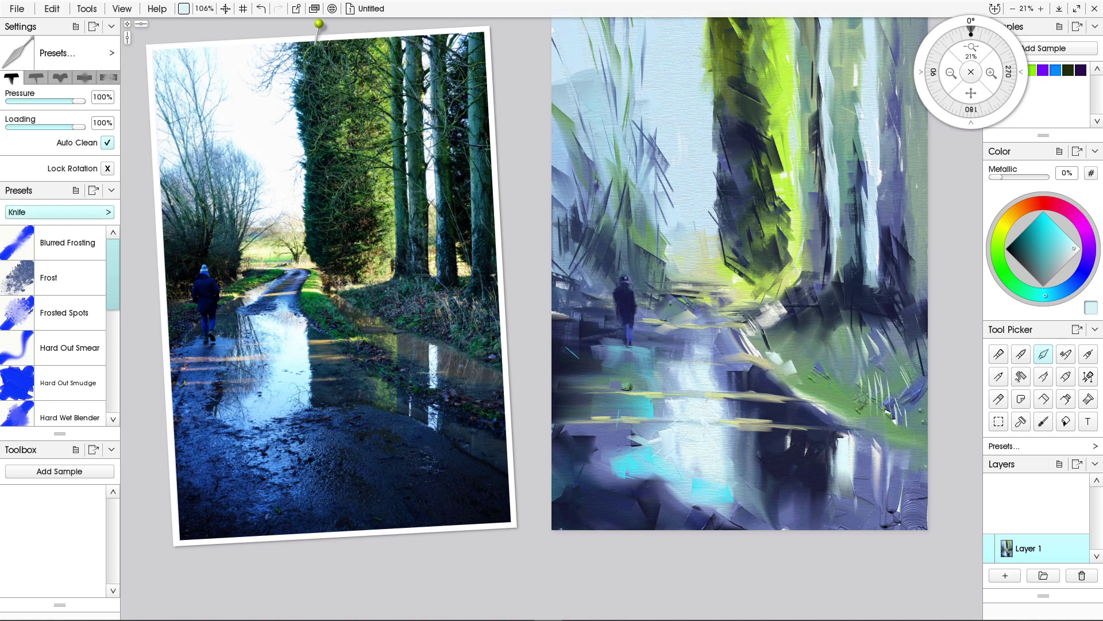
Set the knife's loading to 0% and smear the paint along the edge where the grassy bank meets the path.
left_click_drag(79, 127, 9, 127)
mouse_move(785, 356)
left_mouse_down()
mouse_move(770, 361)
mouse_move(784, 370)
mouse_move(772, 373)
mouse_move(851, 403)
left_mouse_up()
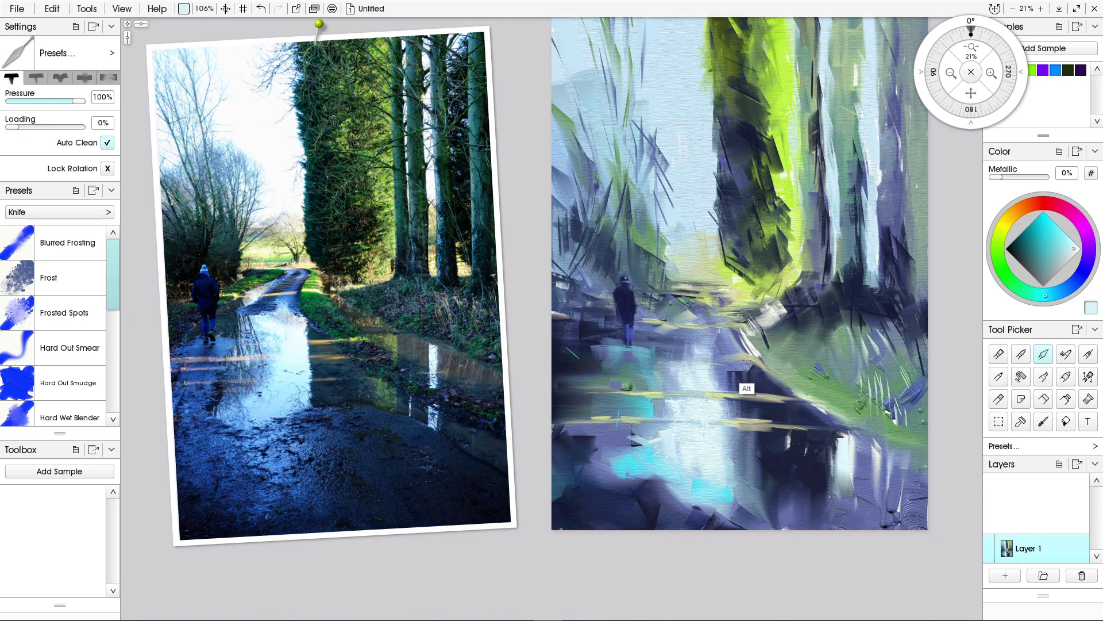
left_click(746, 389, "alt")
left_click_drag(789, 386, 830, 408)
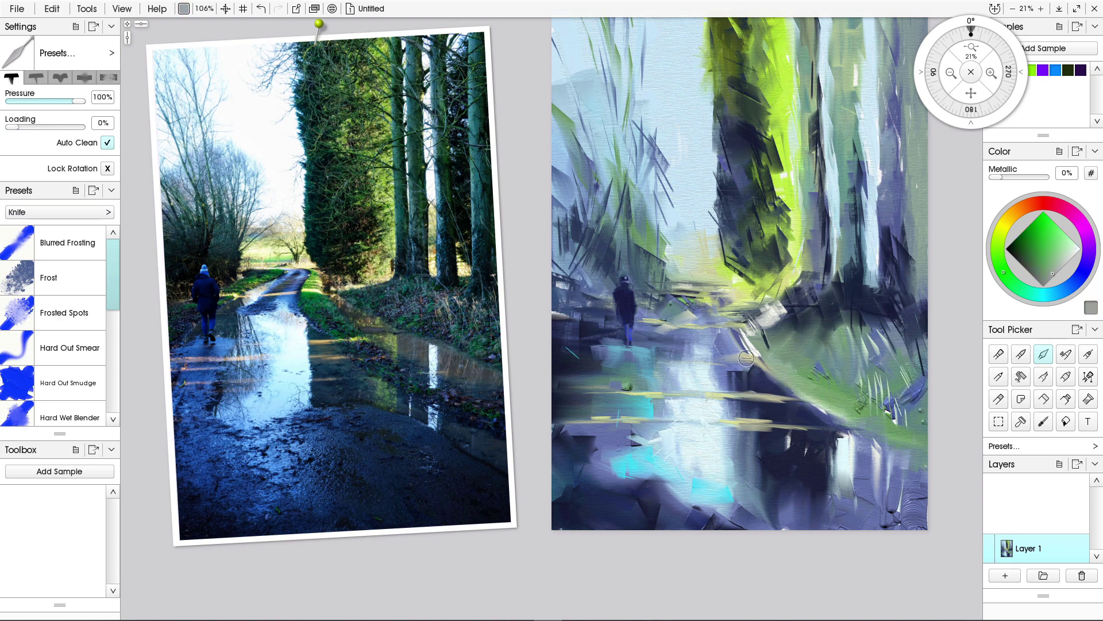
Restore the knife's loading to 100%, sample beige-olive from the path, and knife it along the grassy bank's lower edge.
left_click(82, 126)
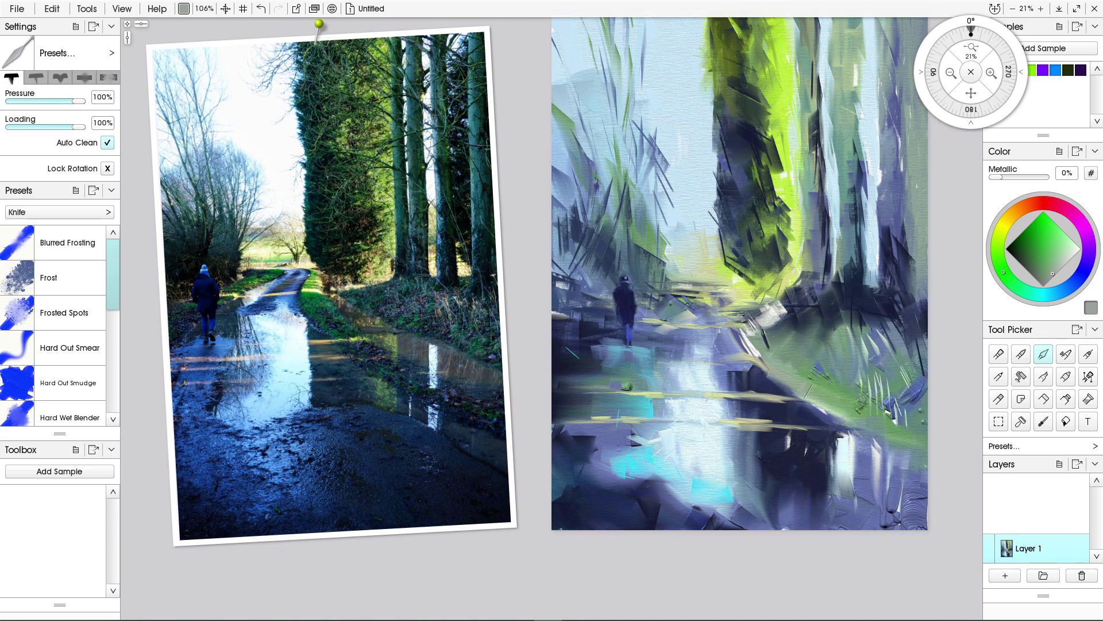
left_click(750, 388, "alt")
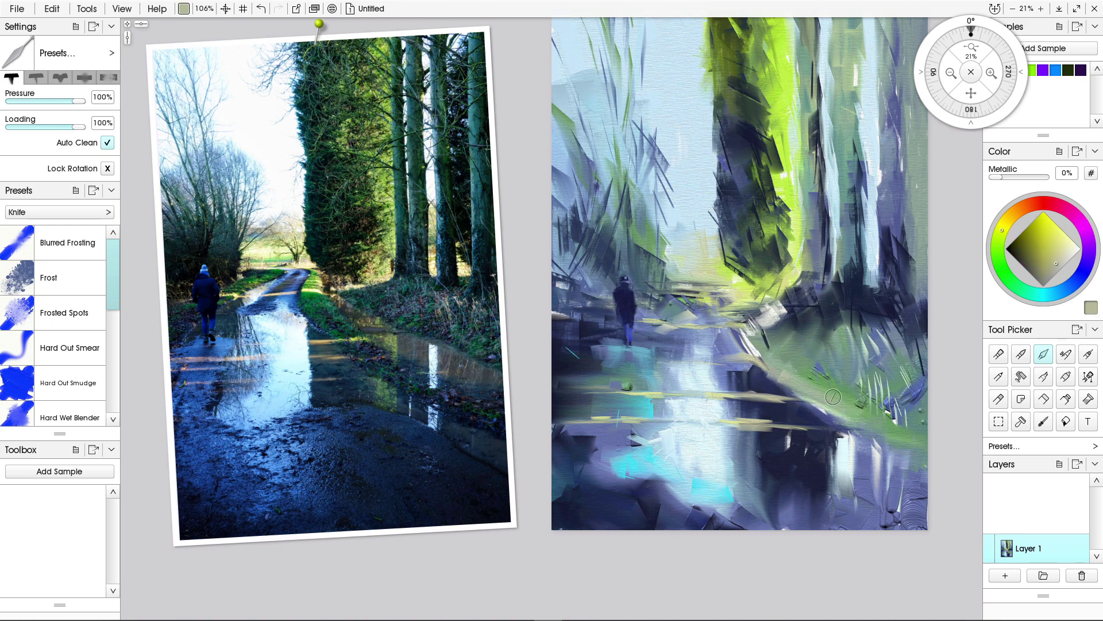
mouse_move(773, 368)
left_mouse_down()
mouse_move(842, 419)
mouse_move(853, 417)
mouse_move(832, 394)
mouse_move(928, 438)
left_mouse_up()
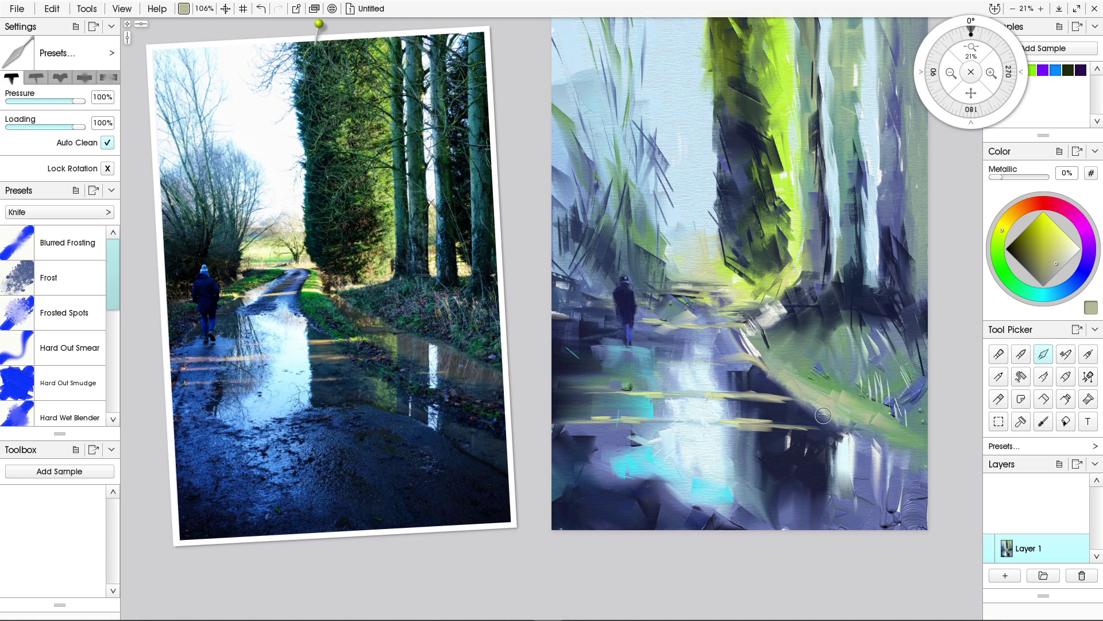
left_click_drag(779, 375, 819, 384)
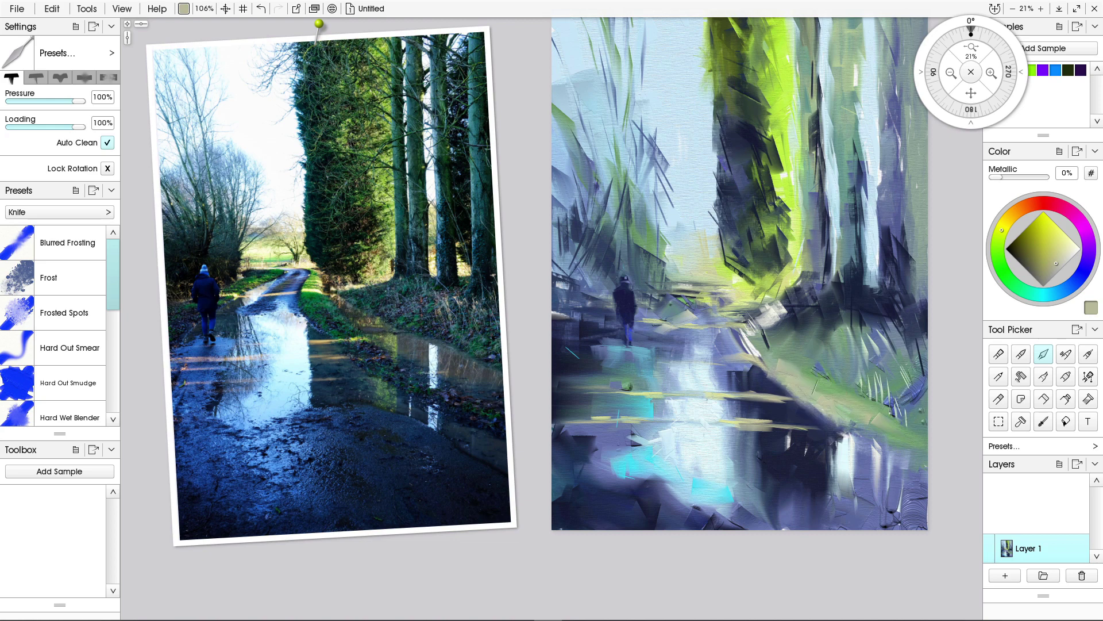
Knife dark olive shadow strokes across the grassy bank's upper part and lock the knife's rotation at 0°.
left_click(1020, 248)
mouse_move(788, 359)
left_mouse_down()
mouse_move(866, 394)
mouse_move(789, 393)
mouse_move(761, 363)
left_mouse_up()
left_click_drag(821, 379, 771, 375)
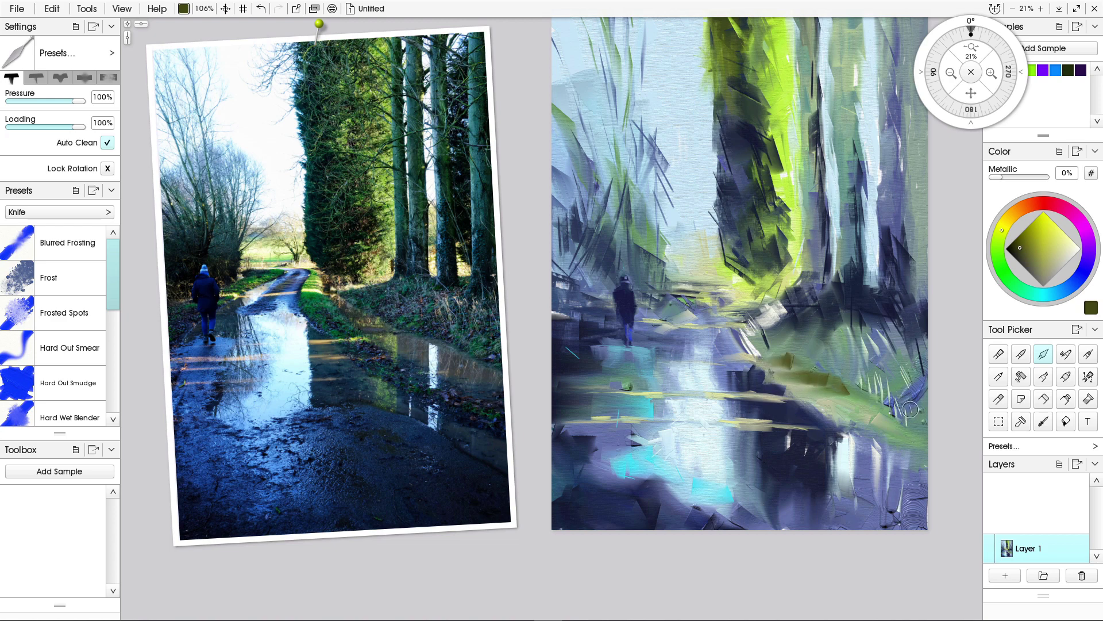
left_click(107, 169)
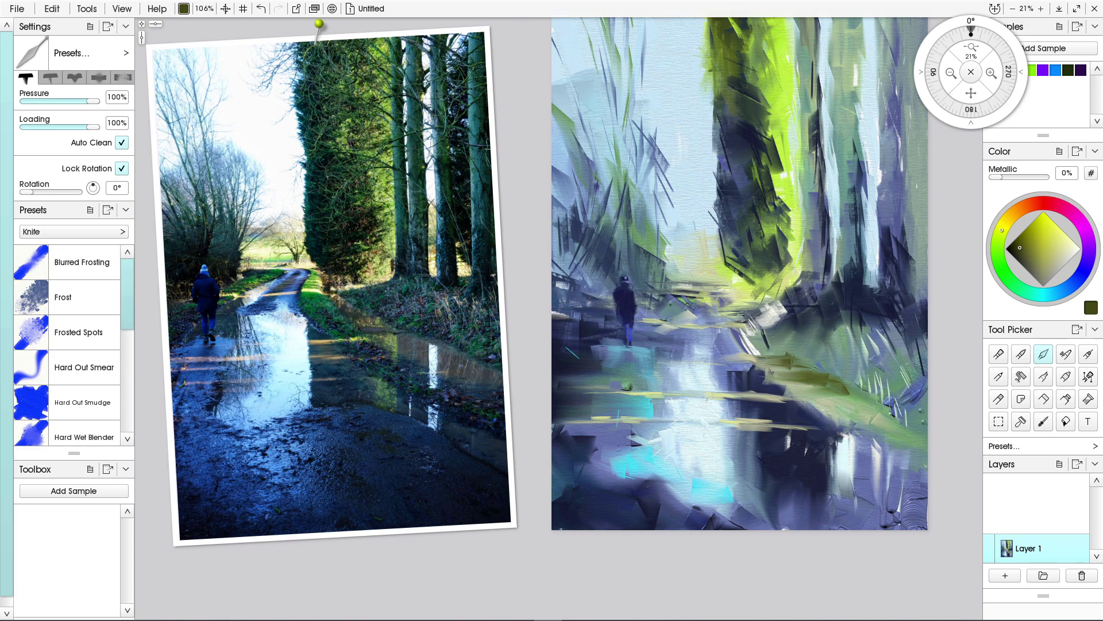
Pick a pale cream and knife a vertical highlight onto the bank above the bright trunk reflection.
left_click(1072, 249)
mouse_move(840, 405)
left_mouse_down()
mouse_move(842, 392)
mouse_move(852, 423)
mouse_move(841, 393)
left_mouse_up()
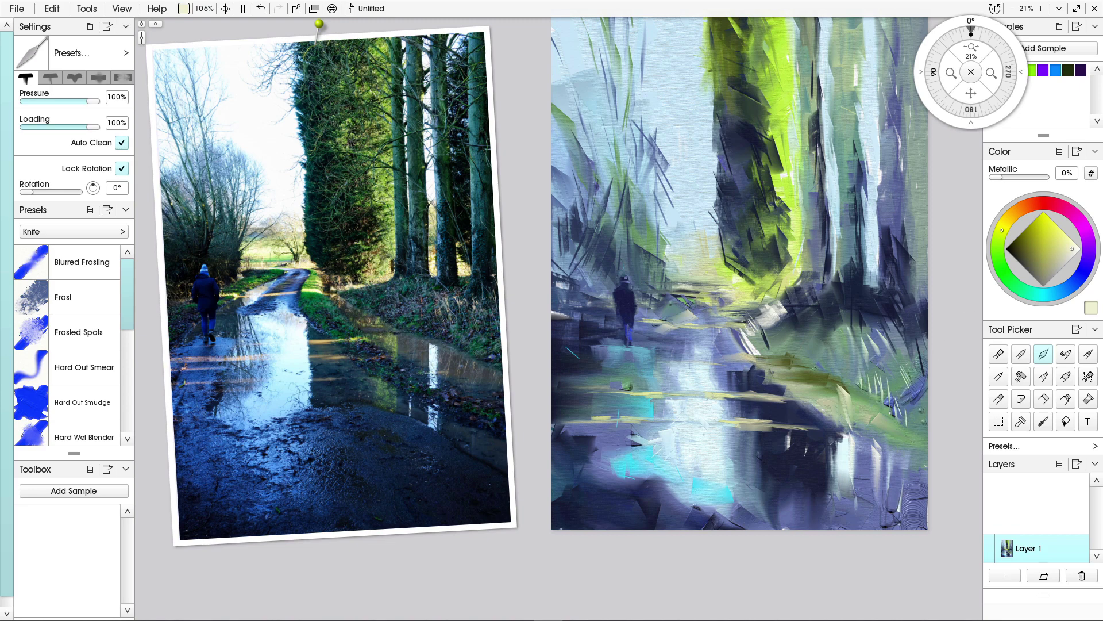
left_click(1078, 249)
mouse_move(840, 393)
left_mouse_down()
mouse_move(845, 421)
mouse_move(847, 405)
mouse_move(849, 424)
mouse_move(832, 400)
mouse_move(837, 434)
mouse_move(864, 431)
left_mouse_up()
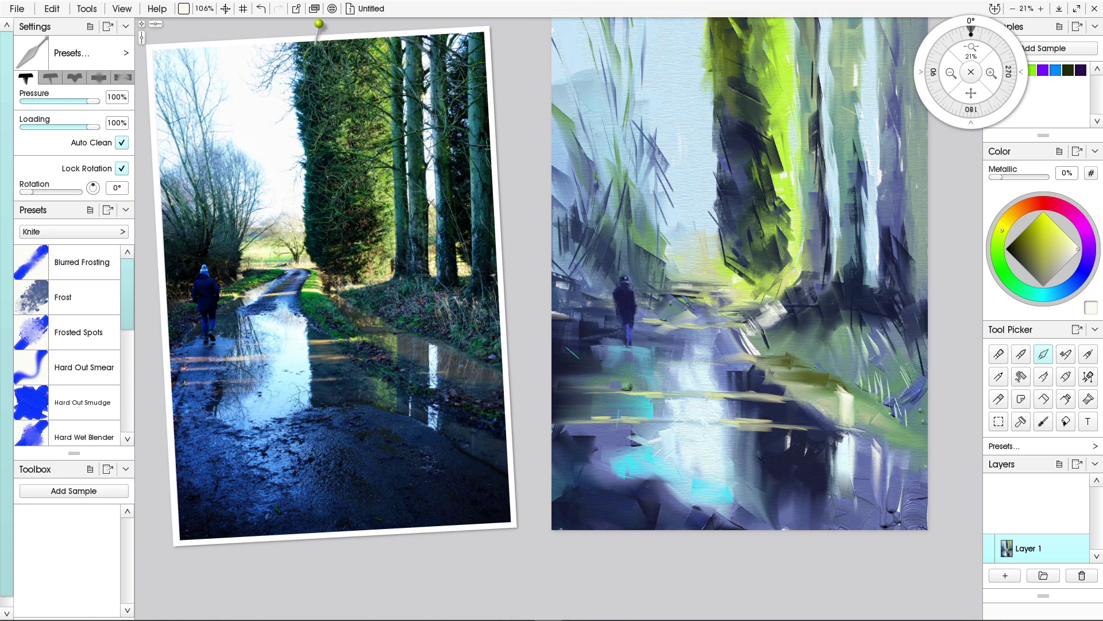
Set the knife's loading to 0%, smear the base of the cream highlight sideways, and sample dark navy beside the path.
left_click(26, 127)
mouse_move(862, 426)
left_mouse_down()
mouse_move(825, 422)
mouse_move(861, 436)
mouse_move(865, 454)
mouse_move(815, 423)
left_mouse_up()
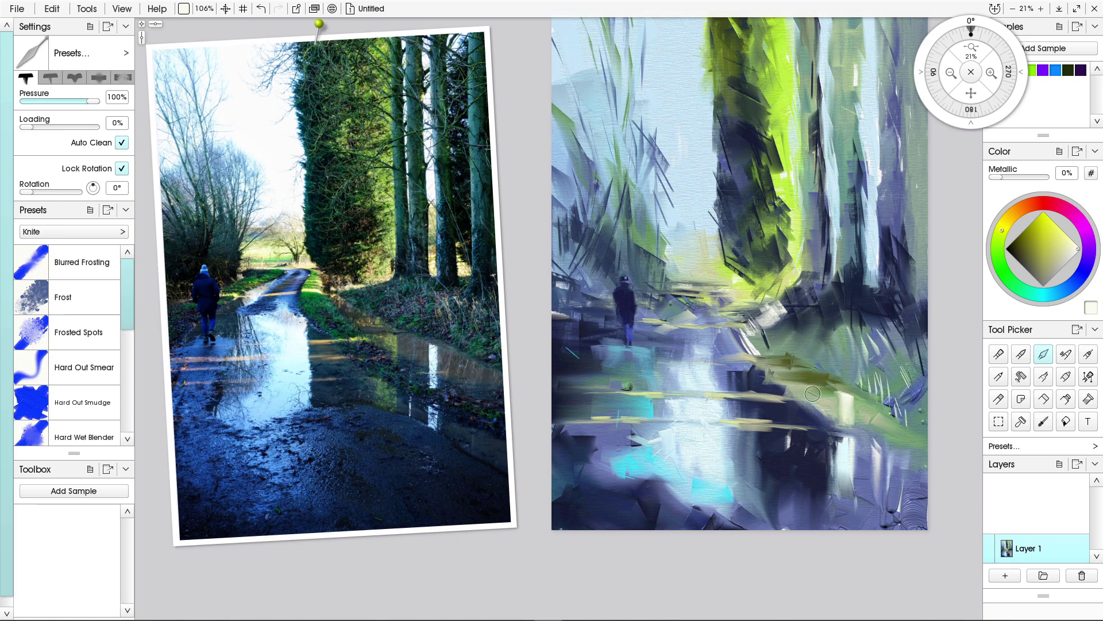
key("alt")
left_click(752, 385, "alt")
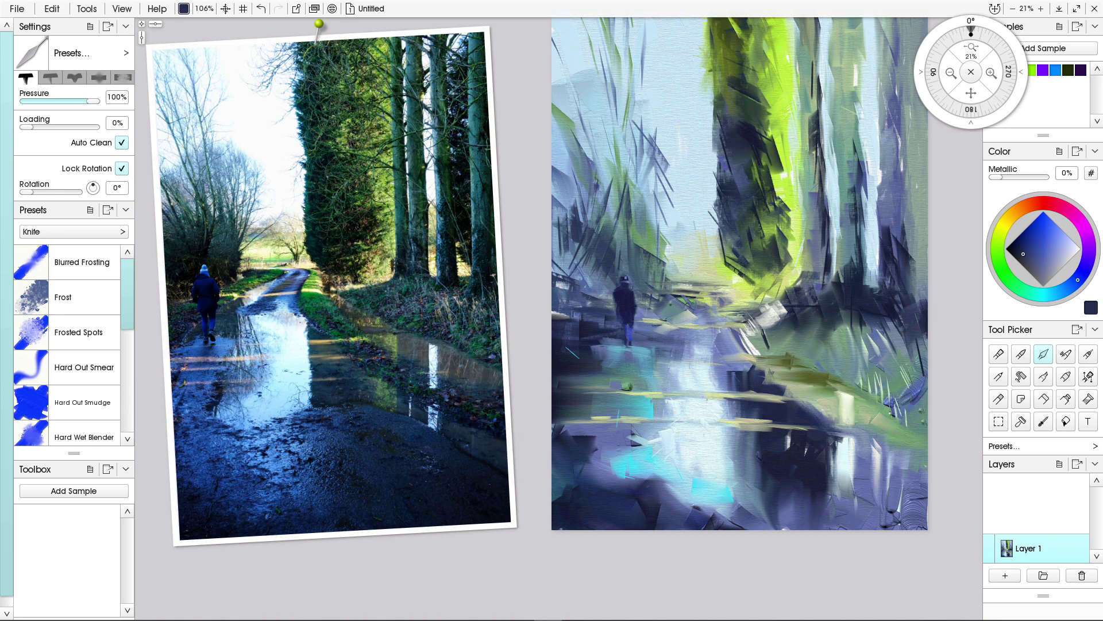
Set the knife's loading to 100% and knife dark navy strokes down the grassy bank beneath the right-hand trunks.
left_click_drag(27, 126, 98, 126)
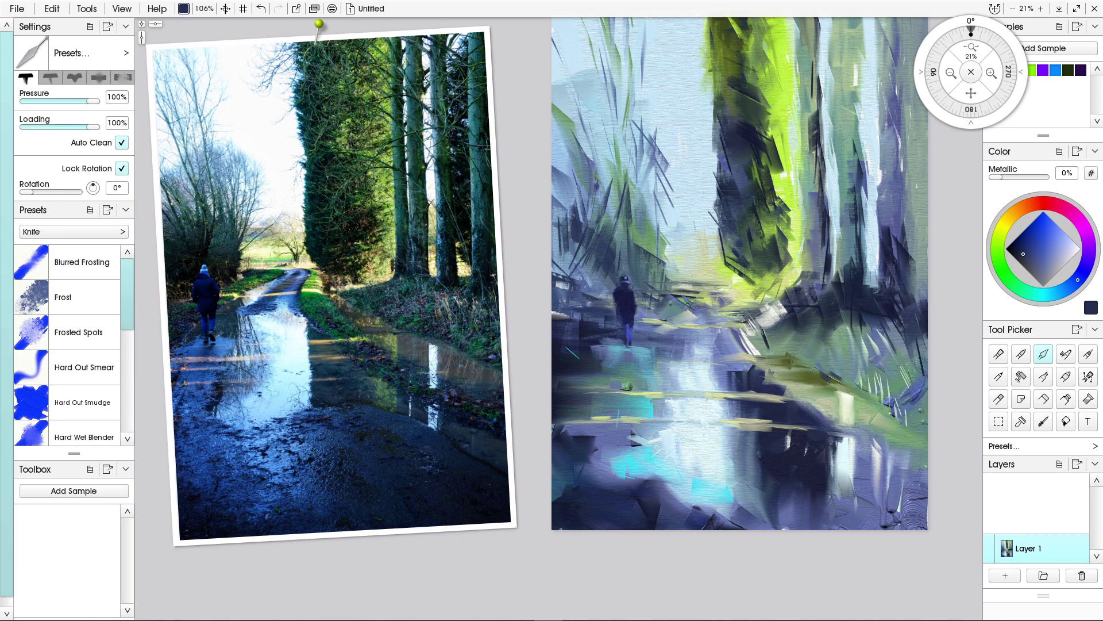
left_click_drag(857, 384, 900, 416)
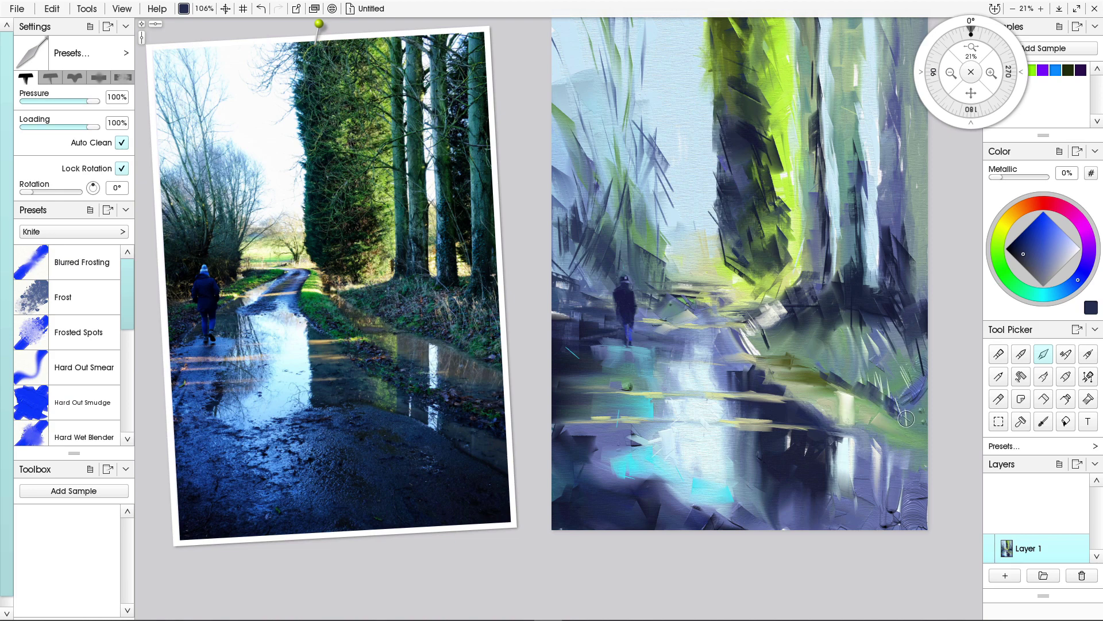
left_click_drag(812, 371, 794, 359)
mouse_move(781, 315)
left_mouse_down()
mouse_move(755, 327)
mouse_move(791, 330)
mouse_move(779, 367)
mouse_move(739, 369)
mouse_move(764, 331)
mouse_move(783, 336)
mouse_move(778, 349)
mouse_move(796, 360)
mouse_move(821, 358)
mouse_move(816, 373)
mouse_move(840, 382)
left_mouse_up()
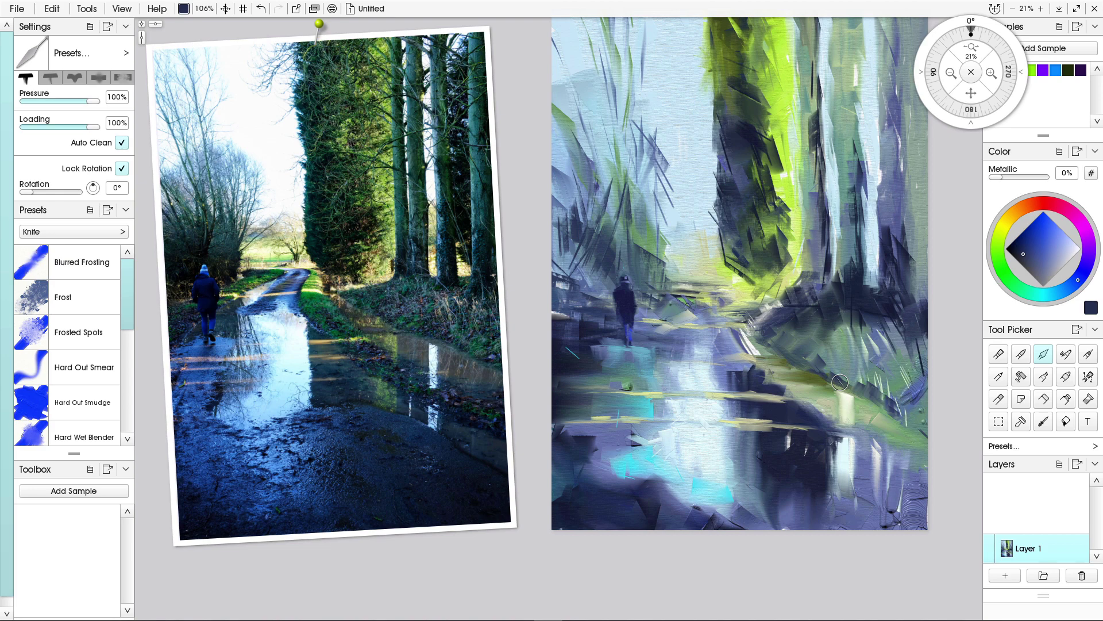
mouse_move(840, 382)
left_mouse_down()
mouse_move(880, 406)
mouse_move(870, 379)
mouse_move(924, 423)
left_mouse_up()
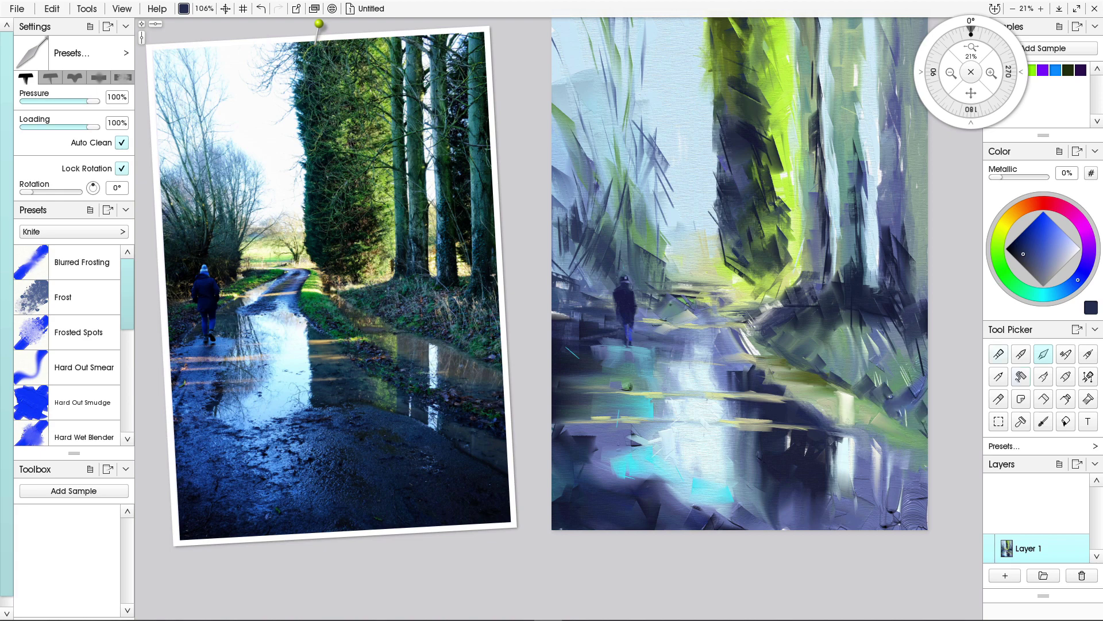
Switch to the Oil Brush with the Normal Round preset, reduce its size to 31%, and undo the last stroke.
left_click(999, 354)
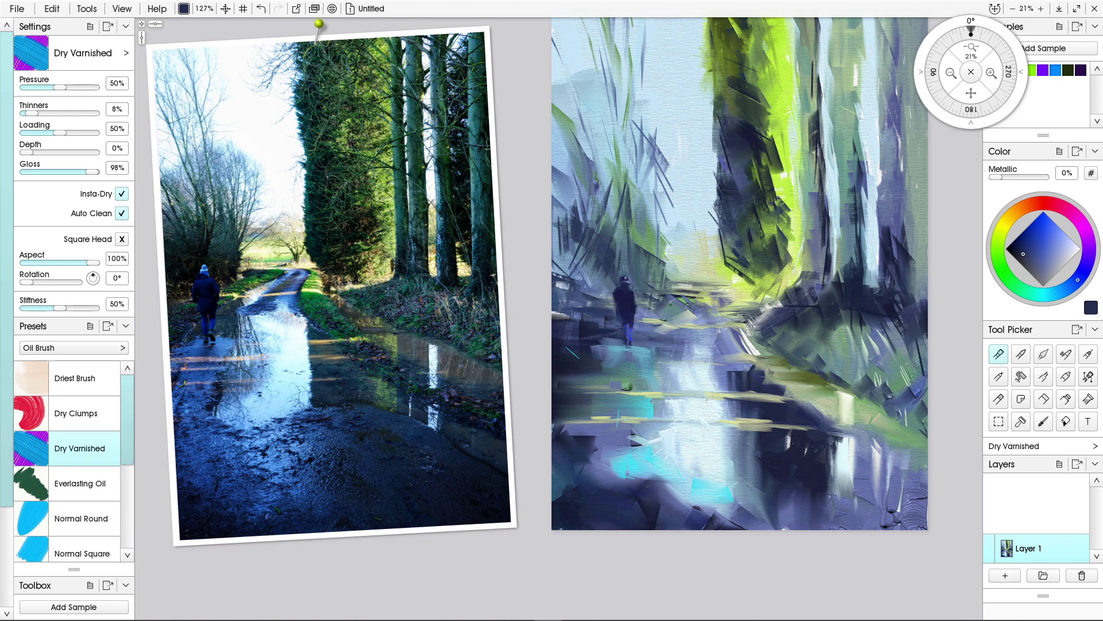
left_click(81, 518)
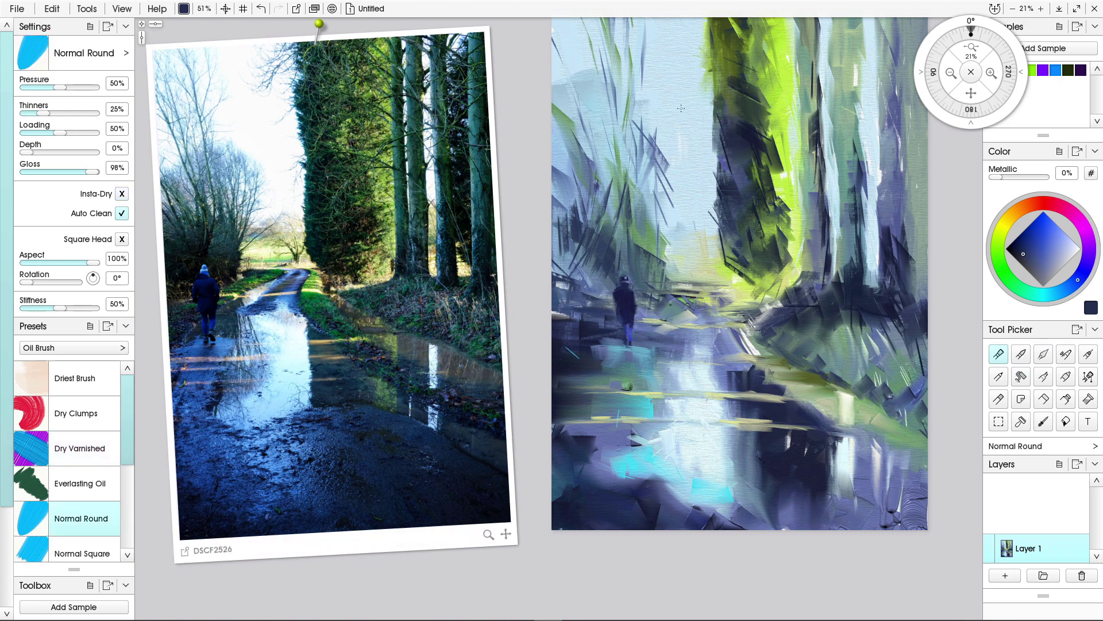
key("bracketleft")
key("bracketleft")
key("bracketleft")
key("bracketleft")
key("bracketleft")
key("bracketleft")
key("bracketleft")
key("bracketleft")
key("bracketleft")
key("bracketleft")
key("bracketleft")
key("bracketleft")
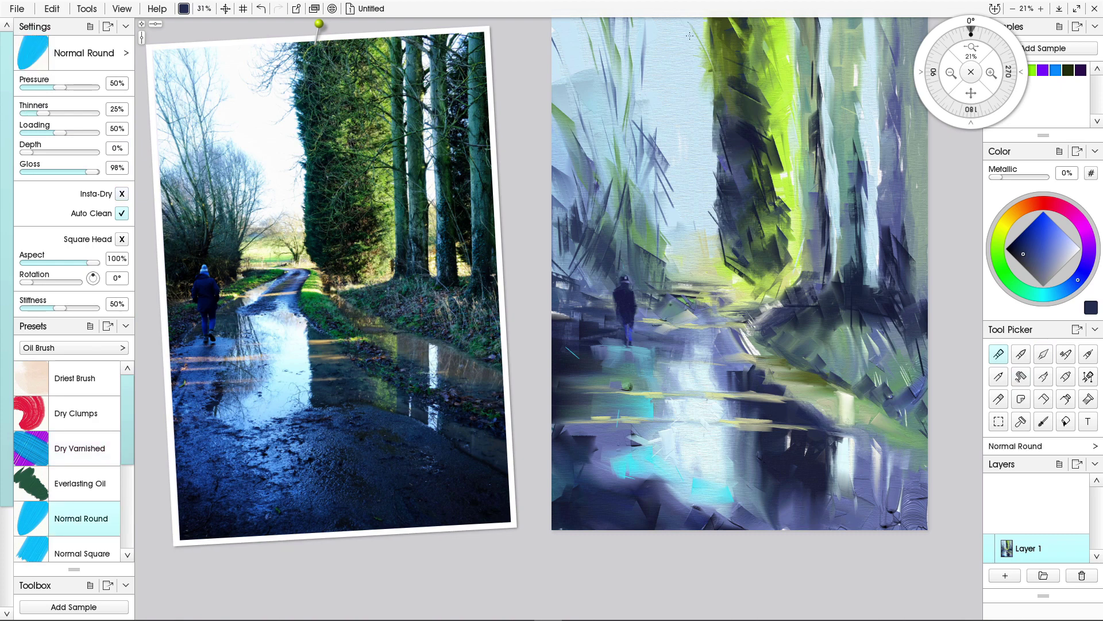
key("ctrl+z")
Sample a muted grey-green beside the tall hedge and brush thin branches across its upper part and bright side.
left_click(785, 55, "alt")
left_click_drag(803, 60, 800, 22)
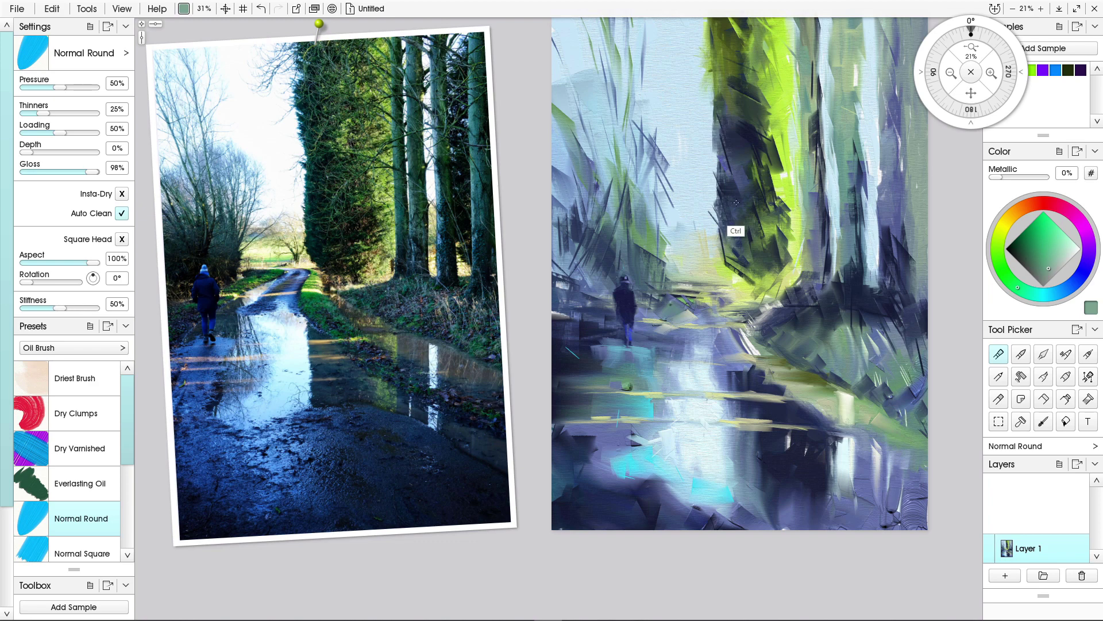
mouse_move(726, 222)
left_mouse_down("ctrl")
mouse_move(688, 368)
mouse_move(690, 350)
left_mouse_up("ctrl")
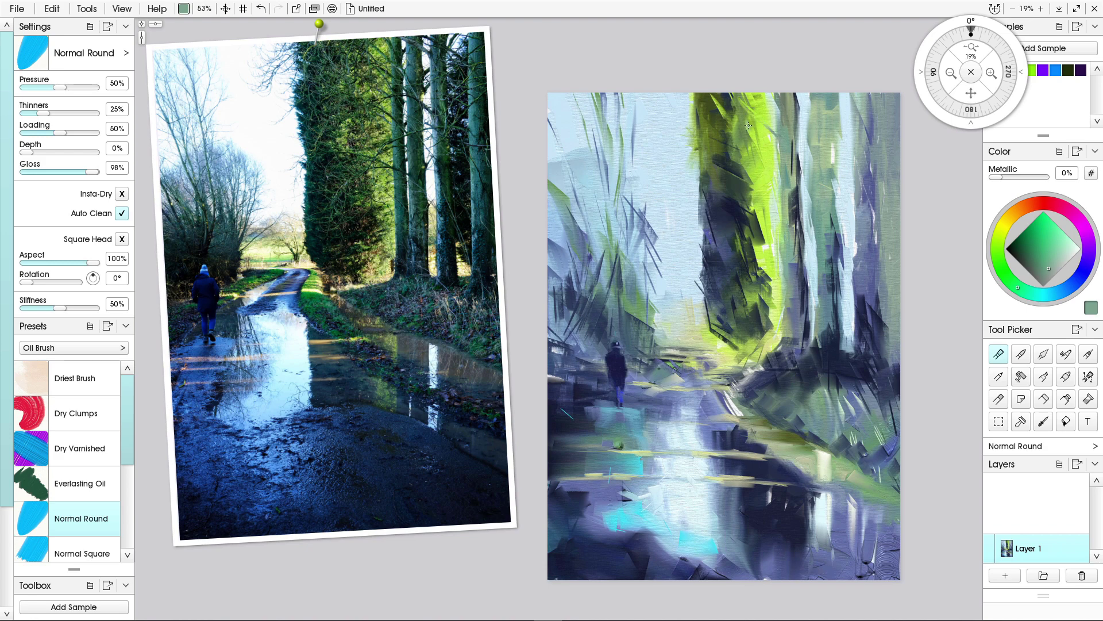
key("ctrl+z")
key("ctrl+y")
left_click_drag(783, 211, 678, 179)
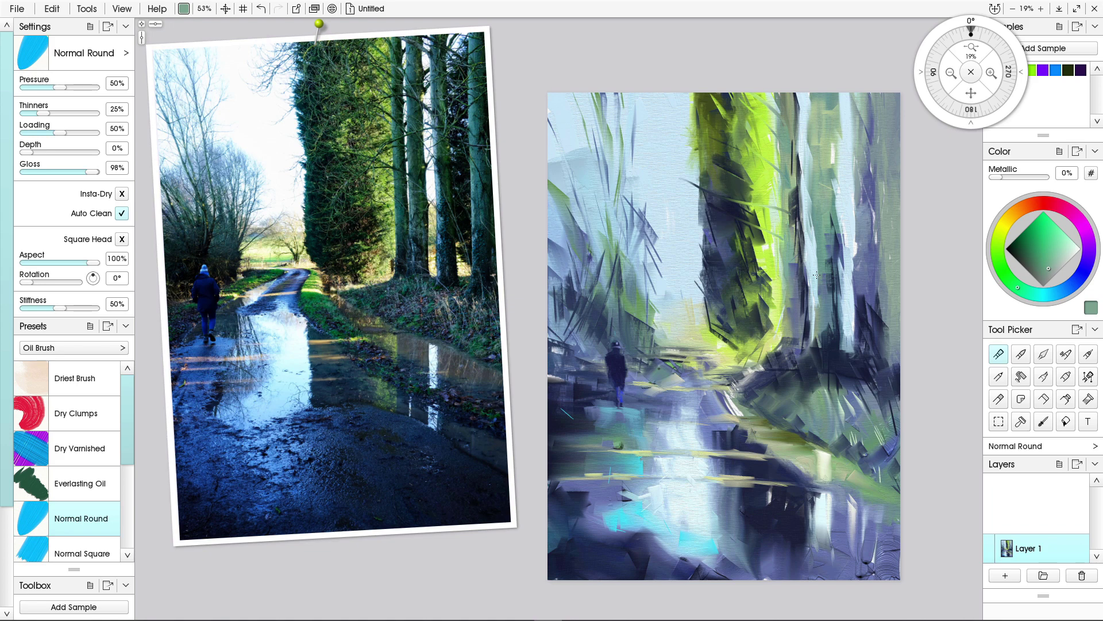
mouse_move(813, 95)
left_mouse_down()
mouse_move(791, 125)
mouse_move(798, 156)
mouse_move(811, 138)
mouse_move(794, 173)
left_mouse_up()
Enlarge the brush to 86% and paint grey-green branches and trunk strokes among the pale trees beside the hedge.
key("bracketright")
key("bracketright")
key("bracketright")
key("bracketright")
left_click_drag(812, 126, 778, 95)
left_click_drag(837, 123, 850, 99)
left_click_drag(835, 177, 872, 134)
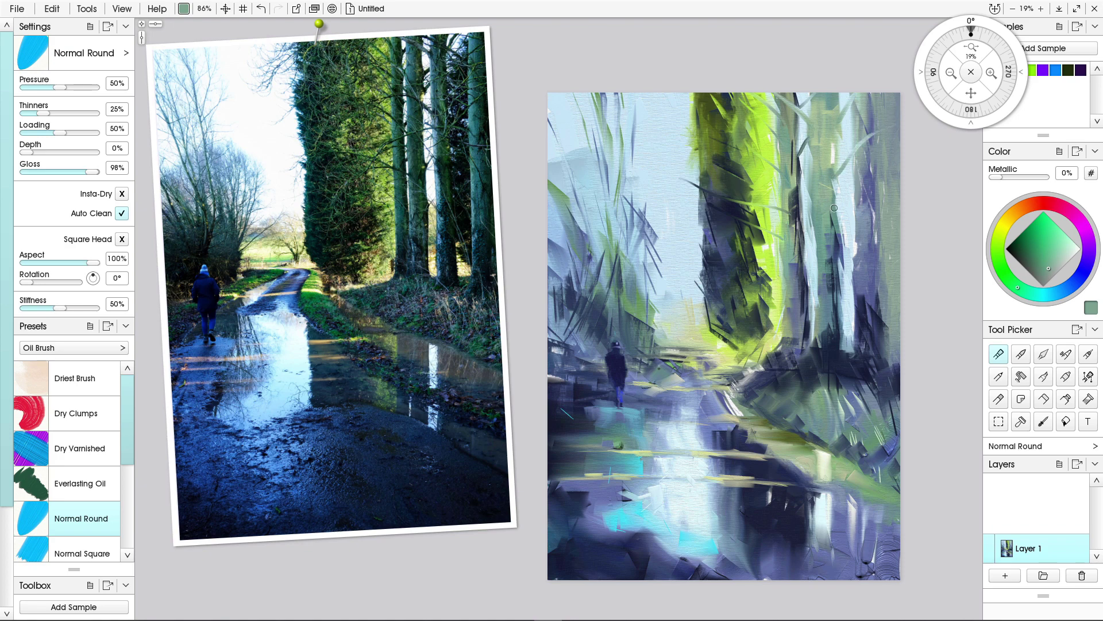
left_click_drag(835, 208, 865, 175)
left_click_drag(833, 208, 854, 319)
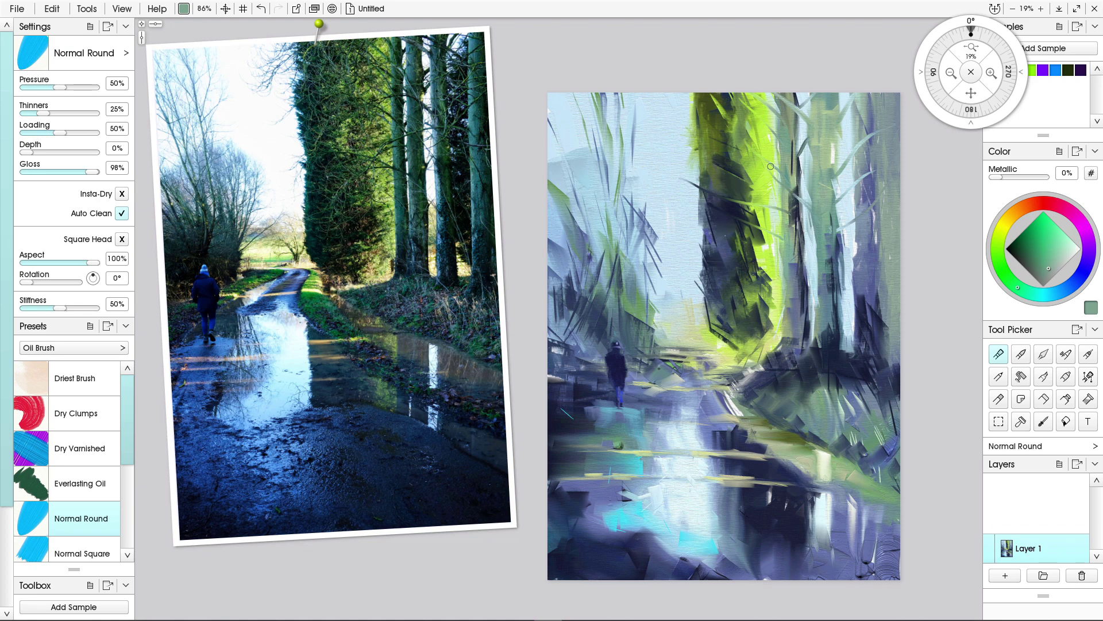
Sample dark slate from the hedge's shadow and brush fine dark twigs over the bright hedge and the right-hand trunks.
key("alt")
left_click(729, 235, "alt")
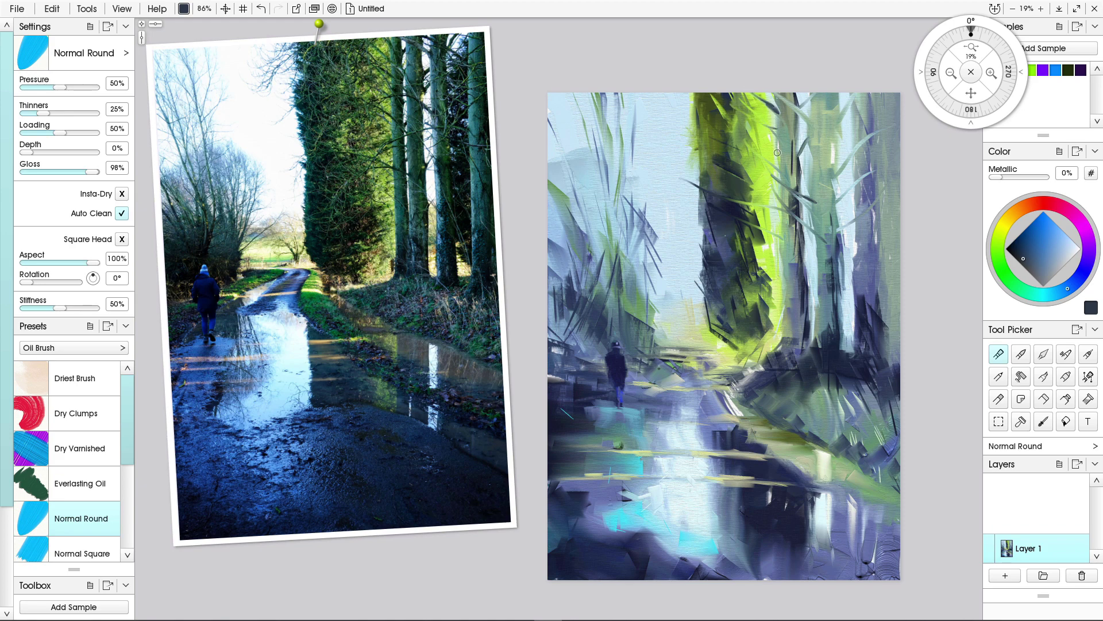
left_click_drag(777, 148, 771, 144)
left_click_drag(844, 246, 852, 232)
mouse_move(840, 120)
left_mouse_down()
mouse_move(857, 91)
mouse_move(841, 92)
left_mouse_up()
Brush slender dark stems and twigs into the bare trees directly above and behind the walking figure.
left_click_drag(618, 180, 619, 299)
left_click_drag(619, 221, 651, 92)
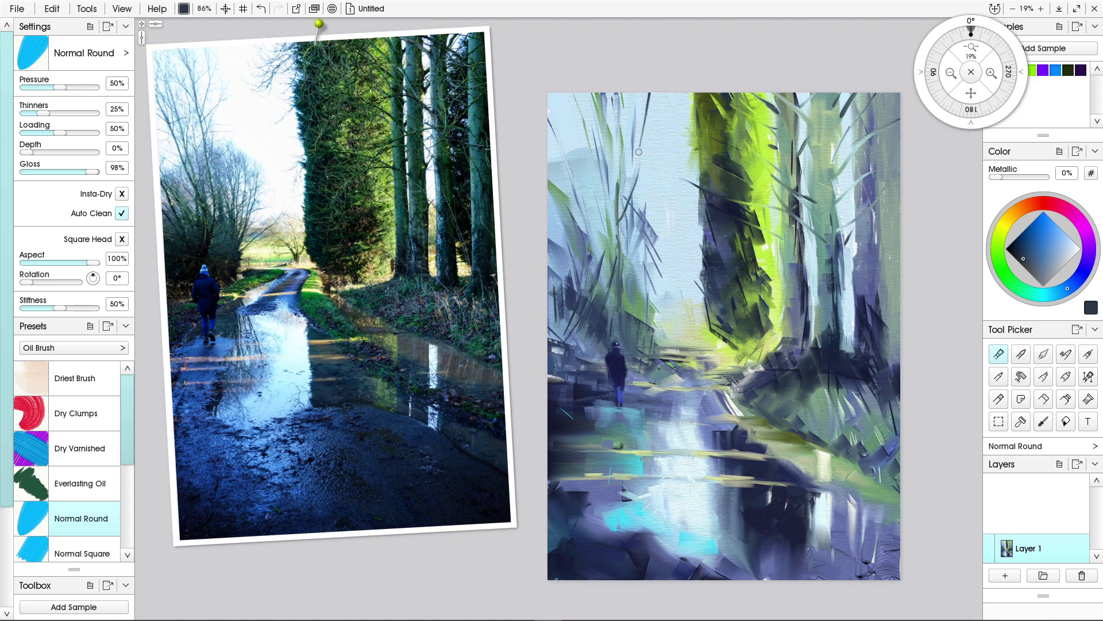
mouse_move(620, 239)
left_mouse_down()
mouse_move(633, 241)
mouse_move(646, 201)
mouse_move(645, 234)
mouse_move(656, 223)
mouse_move(640, 273)
mouse_move(651, 258)
mouse_move(650, 286)
left_mouse_up()
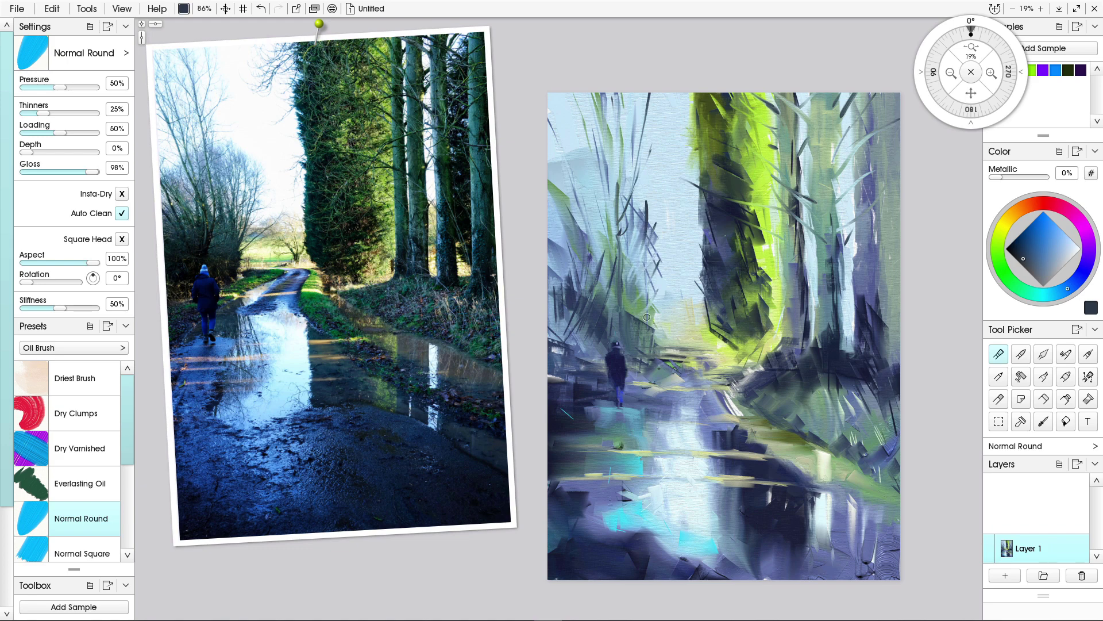
left_click_drag(660, 297, 634, 333)
Brush dark trunks and forked branches through the far-left trees, and a long dark line down a right-hand trunk.
left_click_drag(565, 96, 599, 253)
left_click_drag(590, 185, 577, 103)
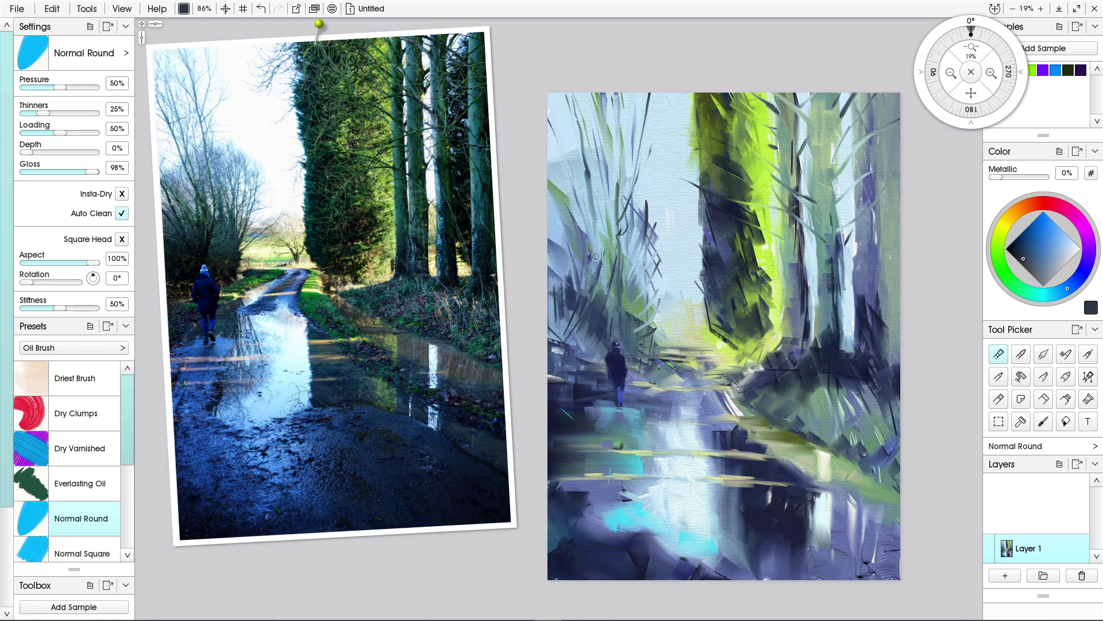
left_click_drag(592, 214, 598, 293)
left_click_drag(584, 139, 559, 119)
mouse_move(583, 200)
left_mouse_down()
mouse_move(557, 174)
mouse_move(589, 148)
mouse_move(594, 189)
mouse_move(604, 159)
left_mouse_up()
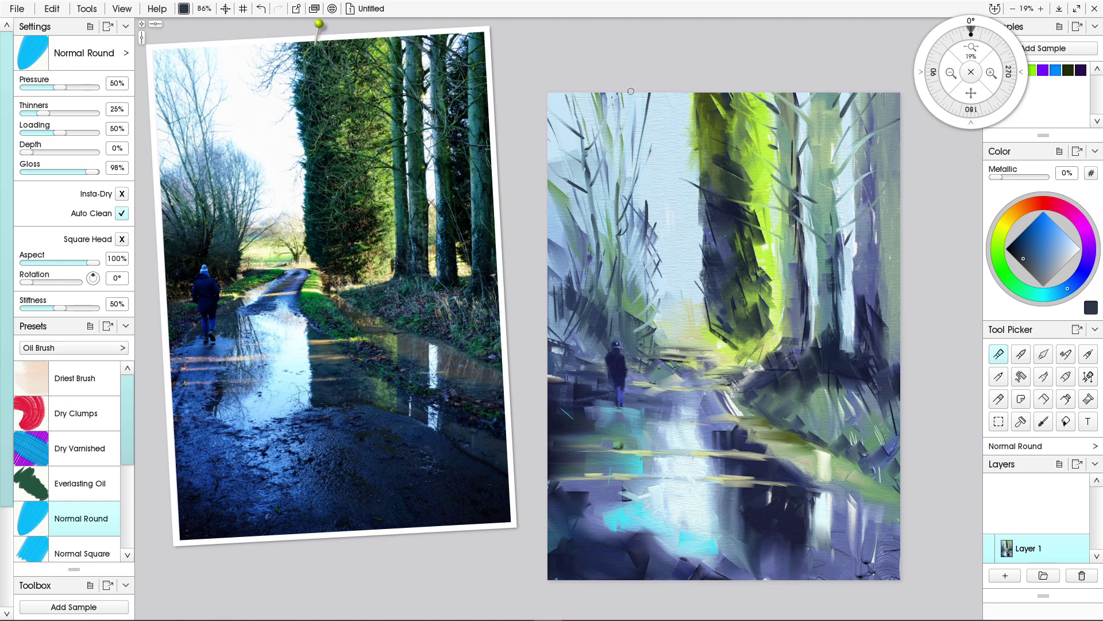
left_click_drag(596, 219, 614, 177)
left_click_drag(585, 230, 551, 189)
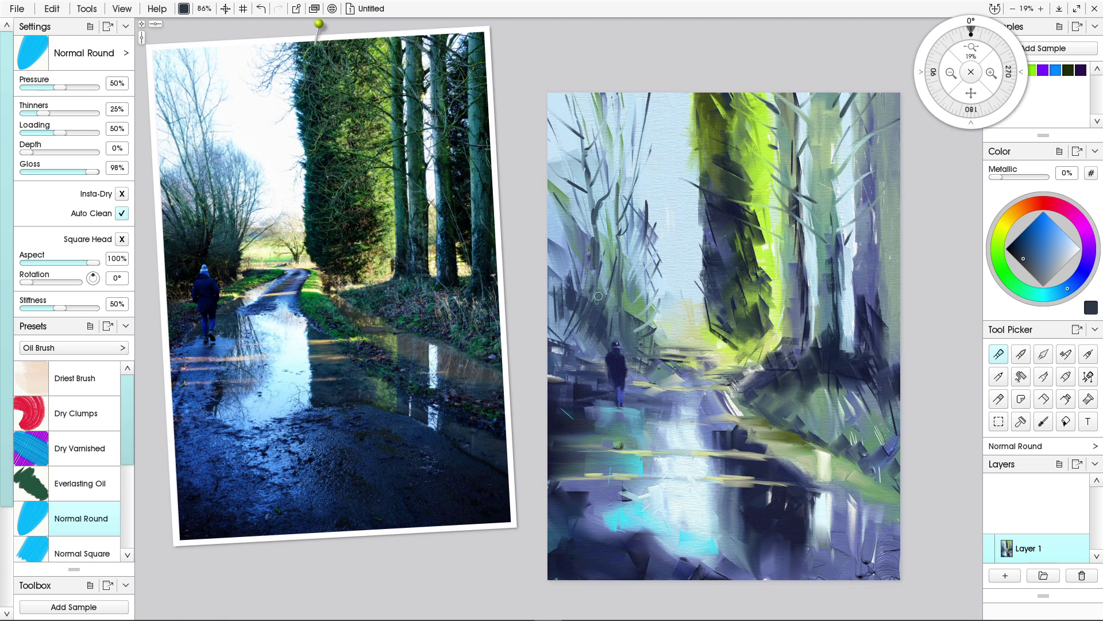
left_click_drag(622, 286, 656, 221)
left_click_drag(836, 102, 836, 230)
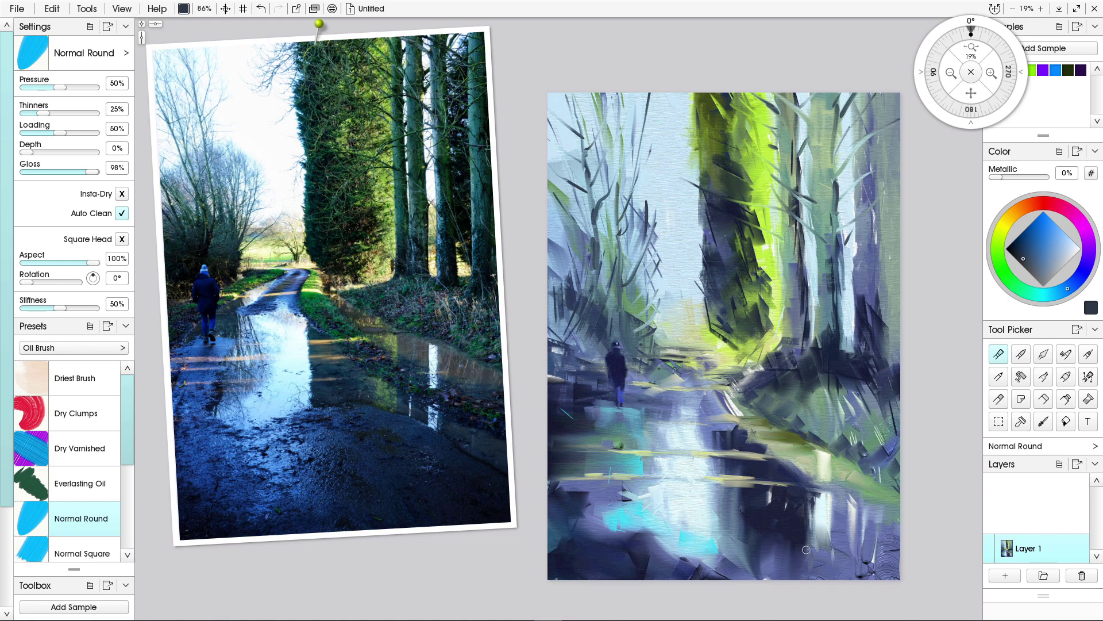
Set the brush size to 71%, sample near-black navy from the foreground, and sign the artist's name in the lower-right corner on a new layer.
key("bracketleft")
key("bracketleft")
key("bracketleft")
key("bracketleft")
key("bracketleft")
key("bracketright")
left_click(785, 554, "alt")
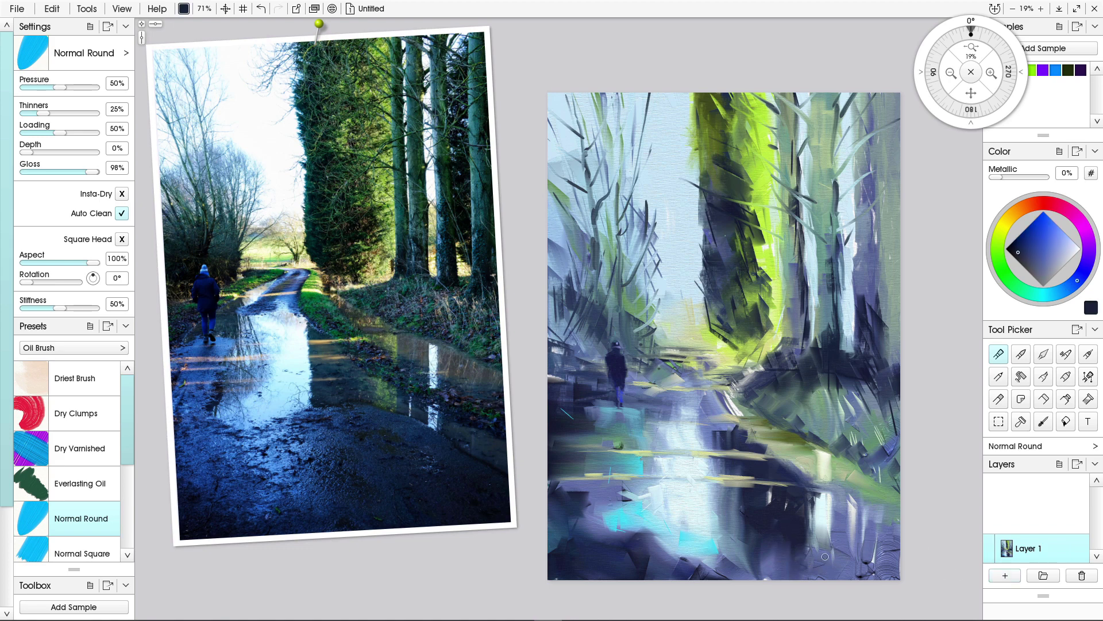
left_click(1005, 575)
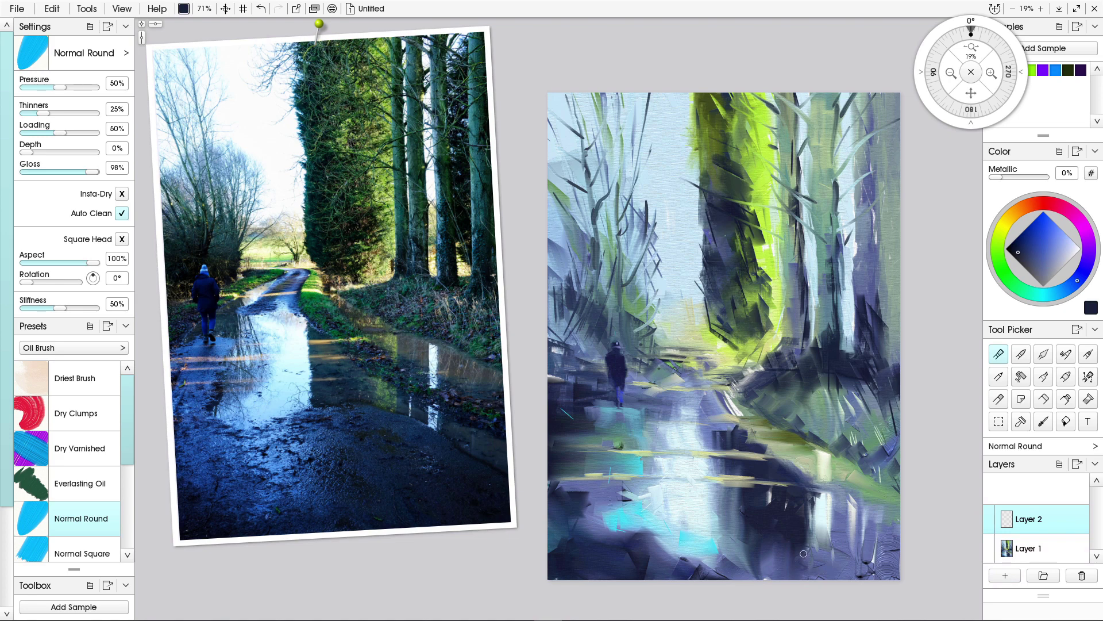
mouse_move(814, 548)
left_mouse_down()
mouse_move(815, 568)
mouse_move(840, 553)
mouse_move(850, 569)
mouse_move(856, 547)
mouse_move(862, 568)
mouse_move(878, 563)
left_mouse_up()
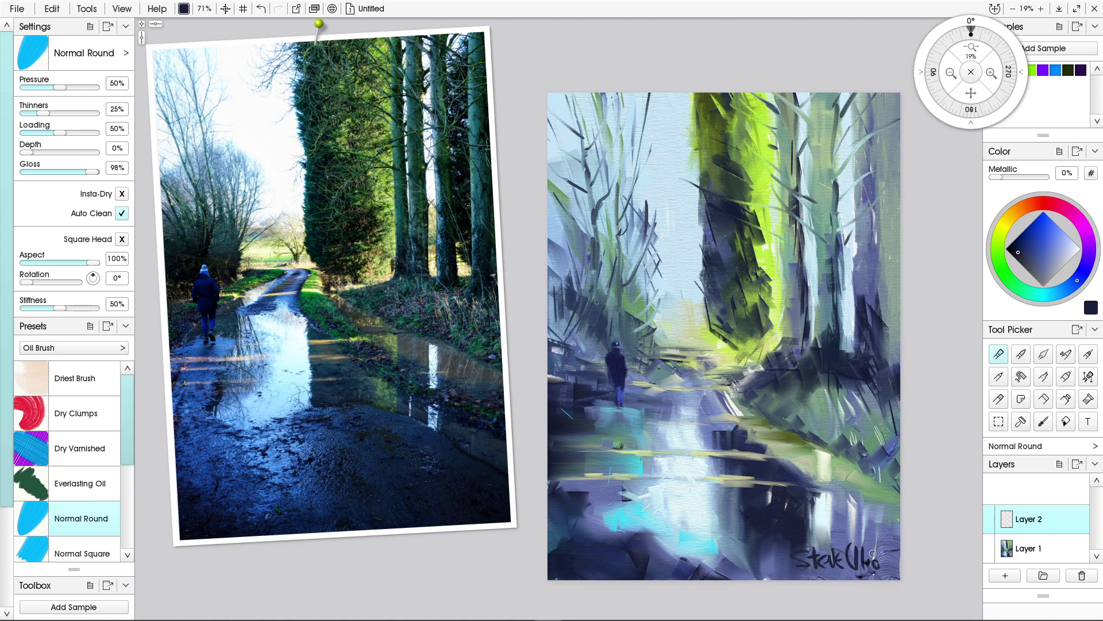
left_click_drag(883, 541, 888, 572)
Brush a small distant bush at the far end of the path, using dark navy and a slate blue sampled near the figure.
left_click_drag(704, 315, 702, 343)
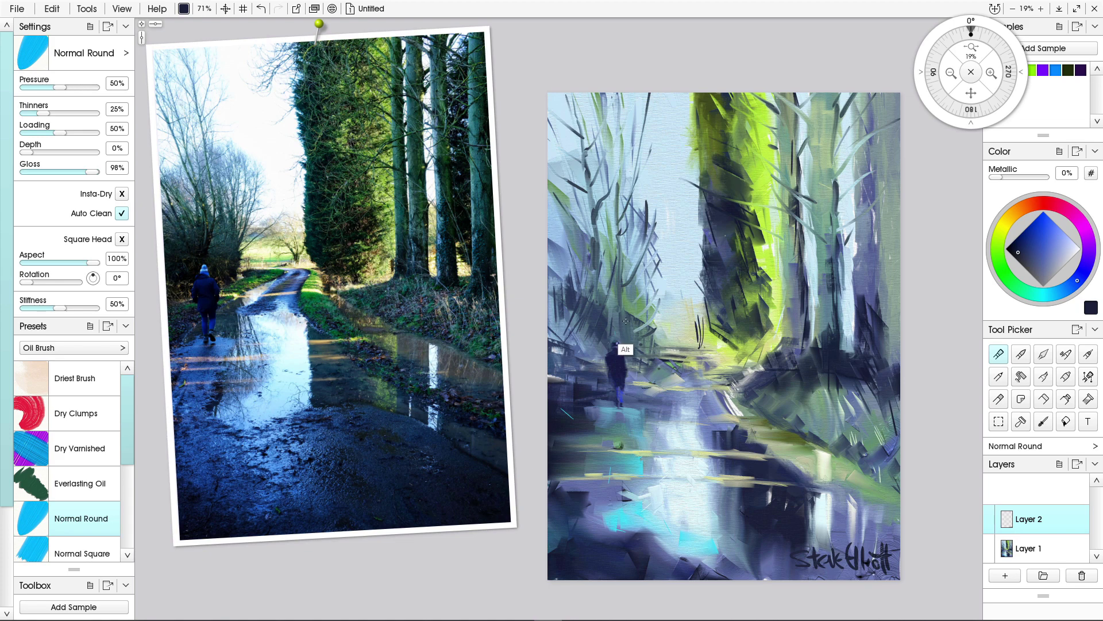
left_click(624, 347, "alt")
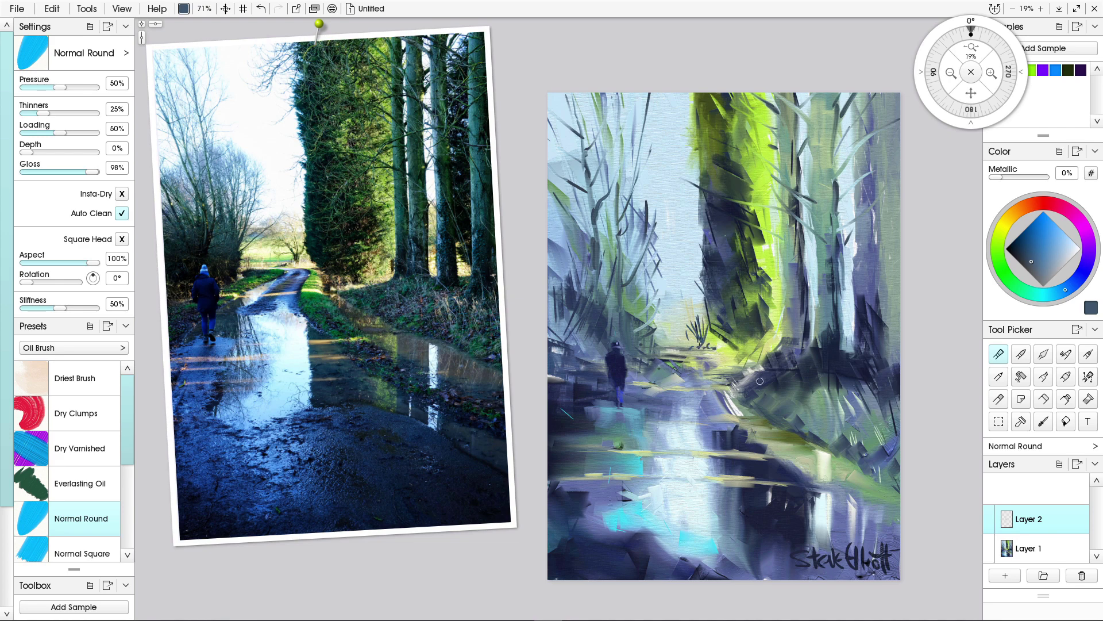
left_click_drag(705, 349, 690, 348)
Switch to the palette knife, set its loading to 0%, and smear the small distant bush.
key("k")
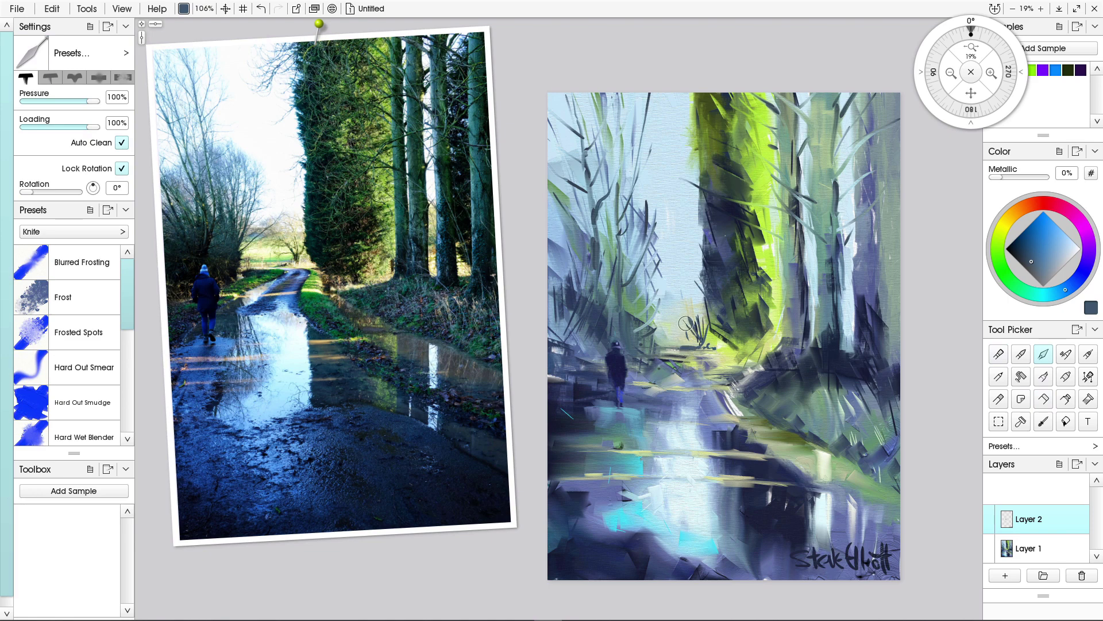
left_click(26, 126)
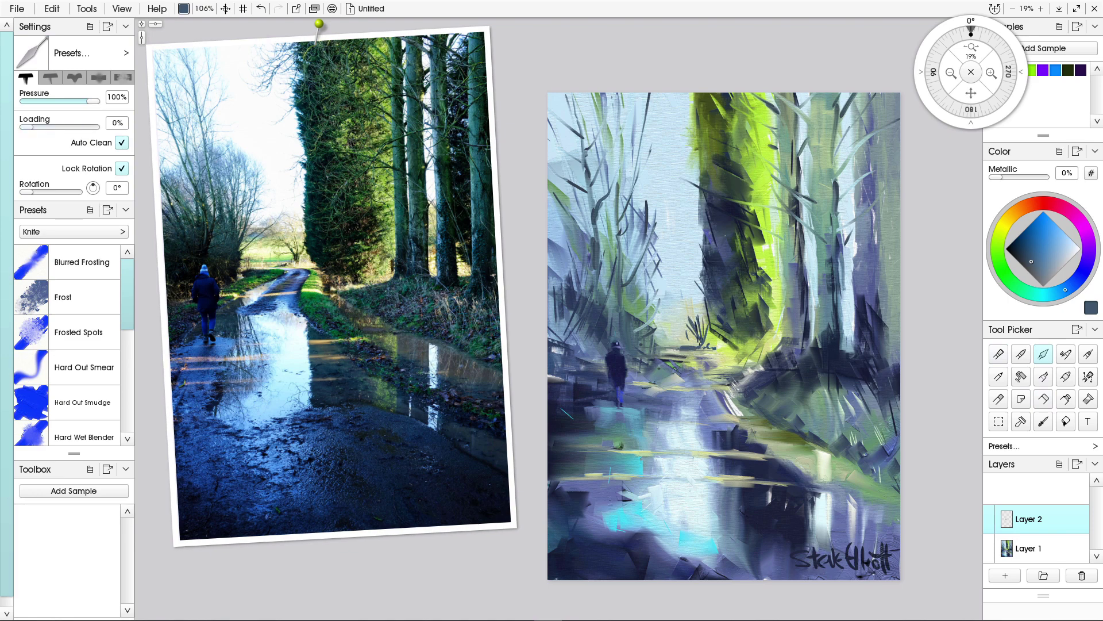
mouse_move(692, 332)
left_mouse_down()
mouse_move(697, 321)
mouse_move(700, 330)
left_mouse_up()
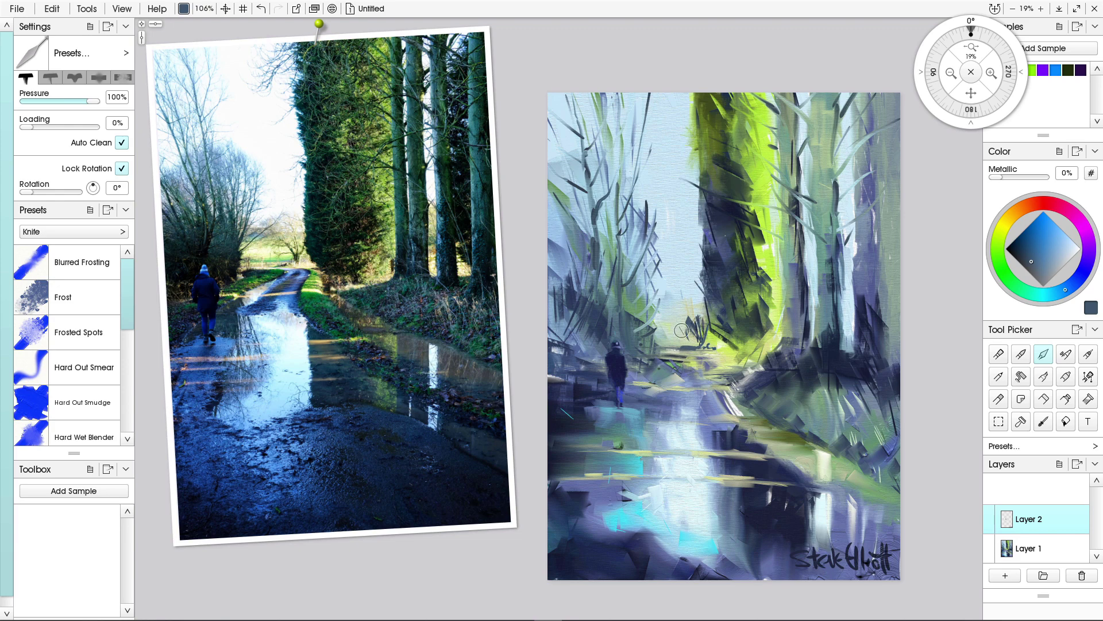
Sample pale sky blue, set the knife's loading to 71%, and trim the edge of the small distant bush.
key("alt")
left_click(673, 315, "alt")
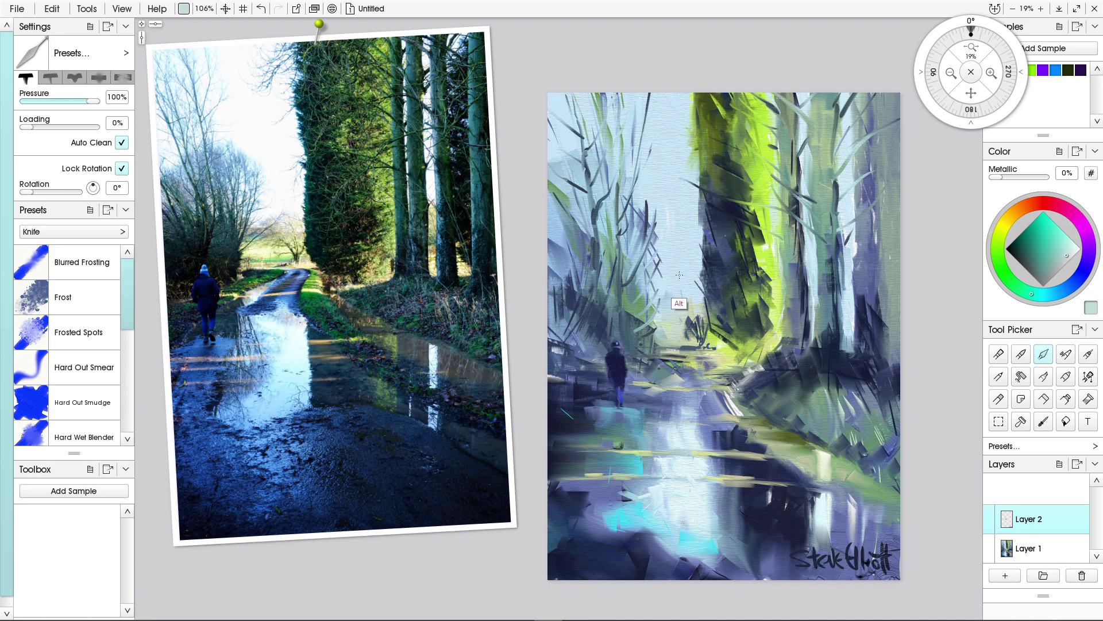
left_click(675, 303, "alt")
left_click_drag(26, 127, 74, 127)
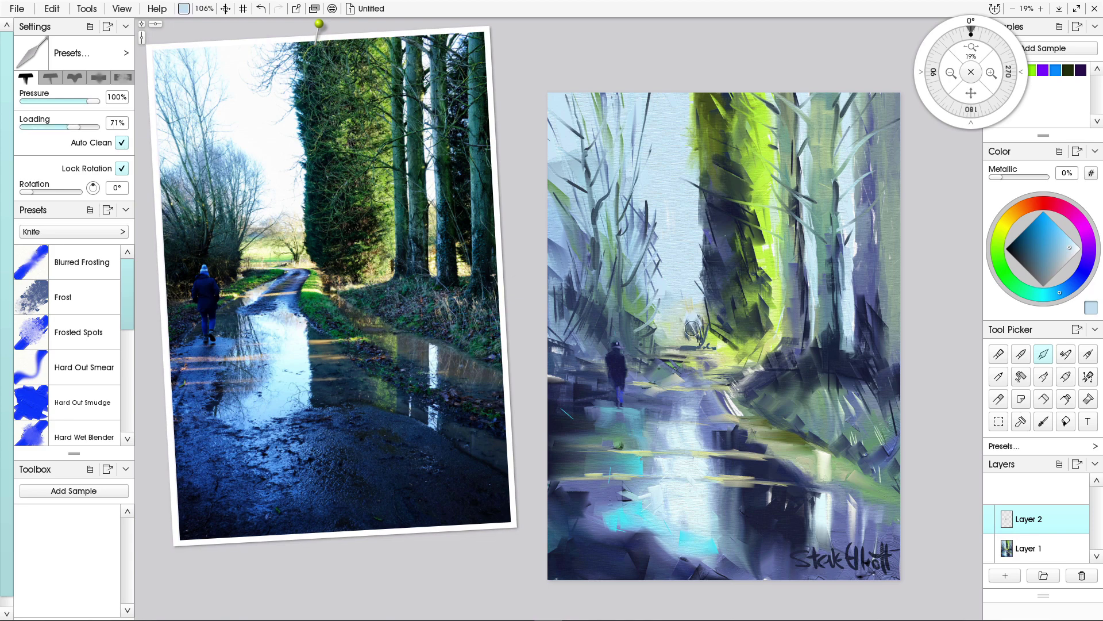
left_click_drag(679, 327, 684, 333)
Sample dark slate blue from the small distant bush, undo the last stroke, and knife thin branches rising from the bush.
left_click(708, 344, "alt")
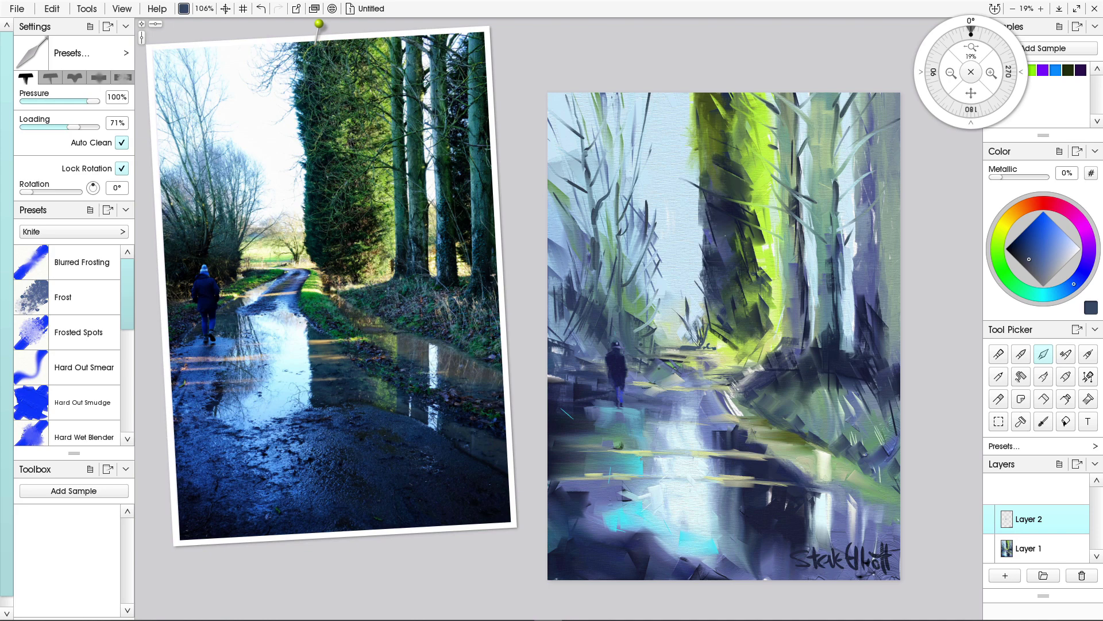
key("ctrl+z")
mouse_move(687, 314)
left_mouse_down()
mouse_move(697, 336)
mouse_move(685, 300)
left_mouse_up()
Knife slate-blue strokes across the cyan puddle reflections and the wet path below the walking figure.
left_click_drag(606, 467, 591, 468)
mouse_move(627, 502)
left_mouse_down()
mouse_move(606, 511)
mouse_move(612, 525)
mouse_move(633, 516)
mouse_move(676, 559)
mouse_move(666, 554)
mouse_move(689, 531)
mouse_move(713, 539)
mouse_move(671, 537)
mouse_move(694, 543)
left_mouse_up()
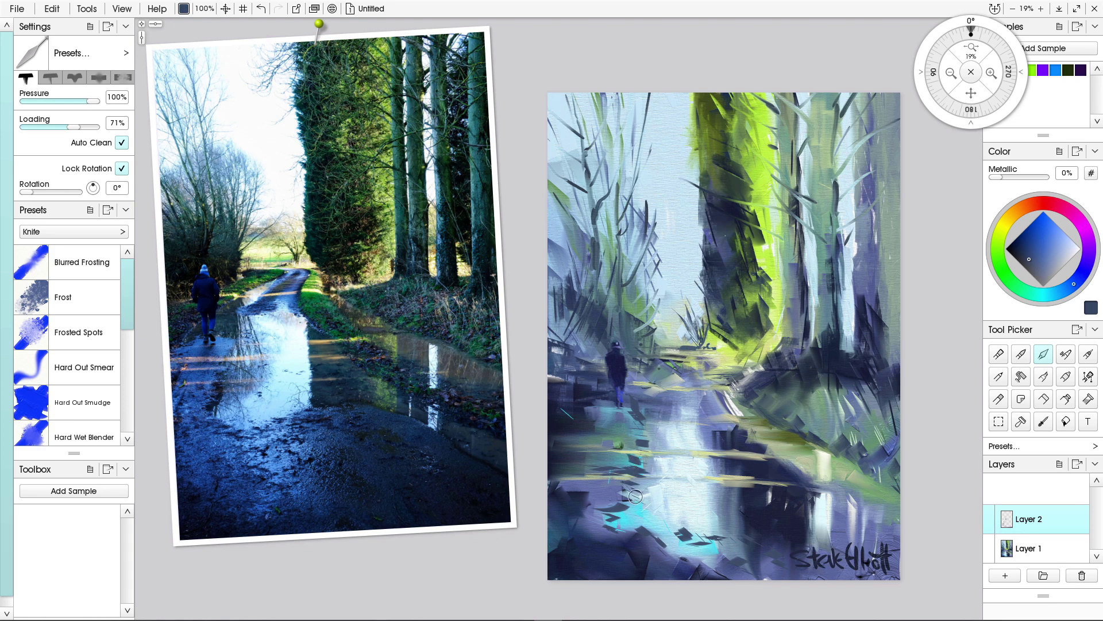
mouse_move(603, 437)
left_mouse_down()
mouse_move(552, 437)
mouse_move(552, 462)
left_mouse_up()
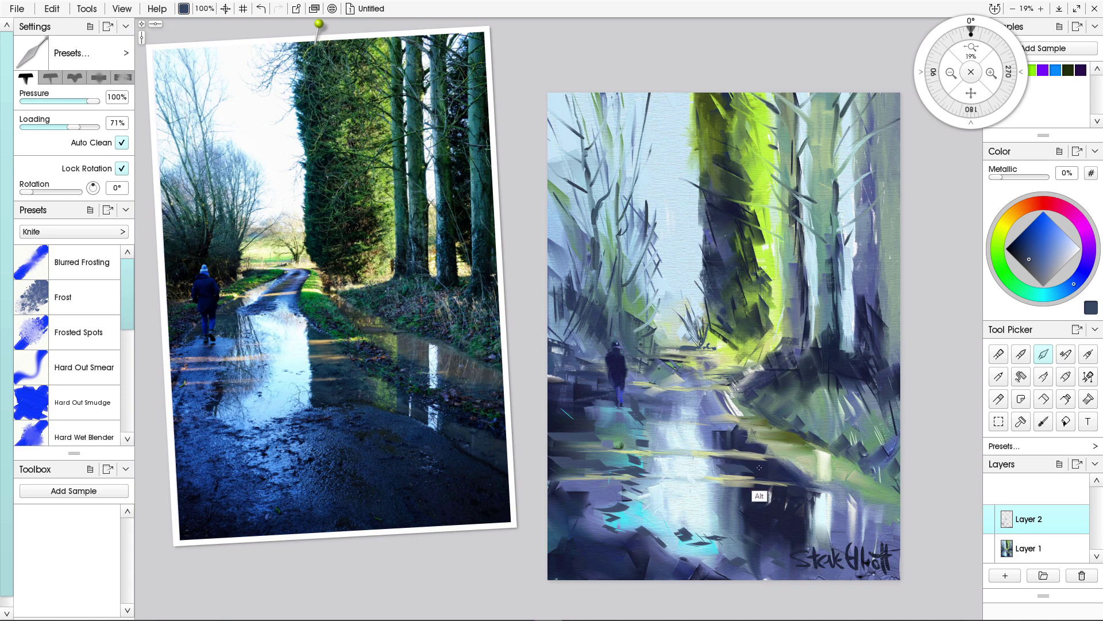
Sample dark navy from the hedge's reflection and knife it along the puddle's right edge and the base of the hedge.
left_click(762, 497, "alt")
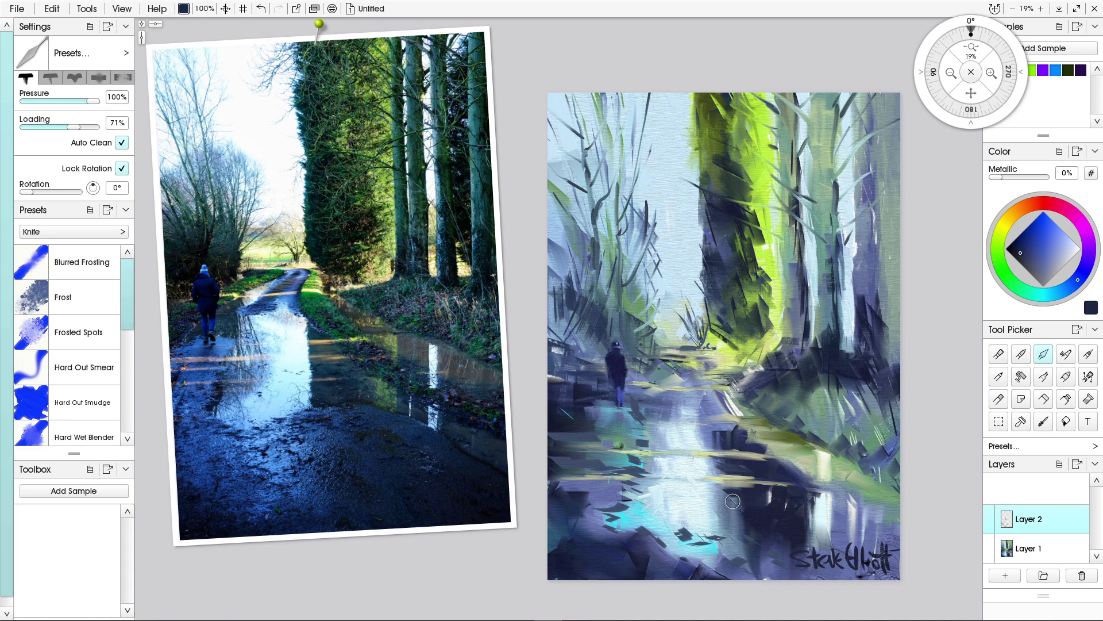
mouse_move(719, 495)
left_mouse_down()
mouse_move(708, 509)
mouse_move(721, 492)
mouse_move(728, 507)
mouse_move(738, 494)
mouse_move(735, 543)
mouse_move(730, 537)
left_mouse_up()
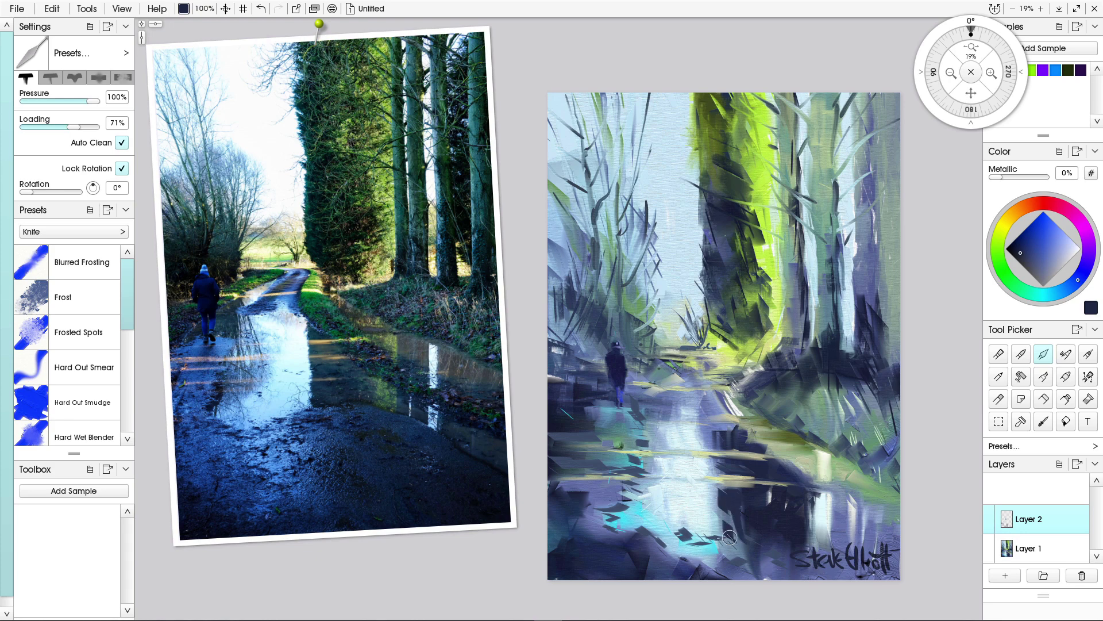
left_click_drag(725, 421, 717, 399)
mouse_move(732, 340)
left_mouse_down()
mouse_move(711, 325)
mouse_move(738, 355)
mouse_move(752, 340)
mouse_move(768, 421)
mouse_move(770, 402)
mouse_move(738, 341)
left_mouse_up()
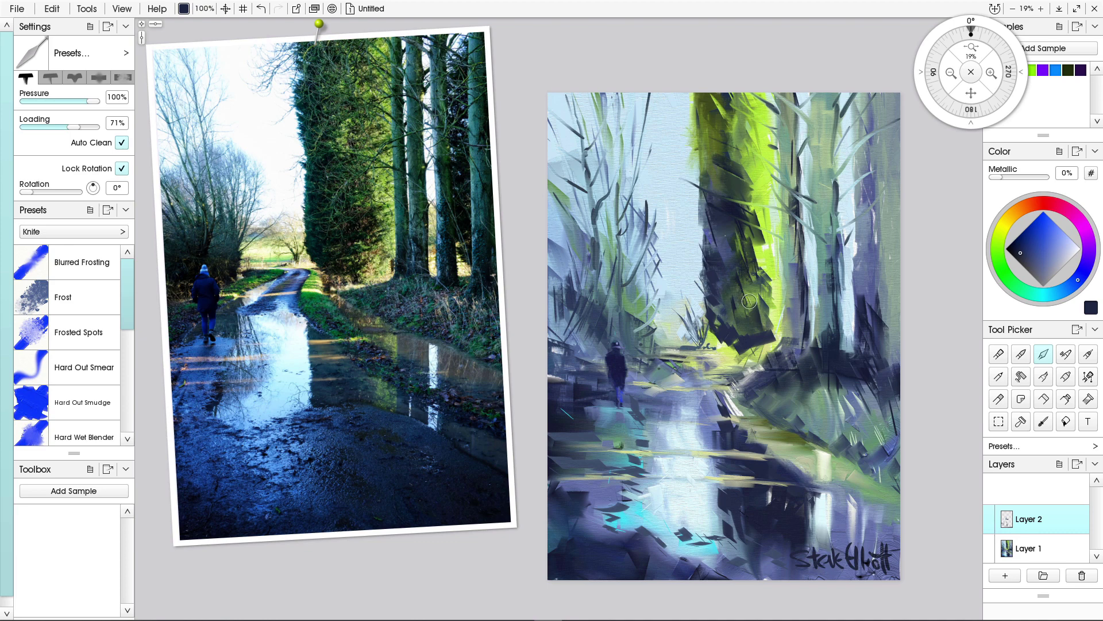
Knife dark navy into the lower hedge, sample pale sky blue, and trim the hedge's upper edge beside the sky.
left_click_drag(750, 302, 727, 304)
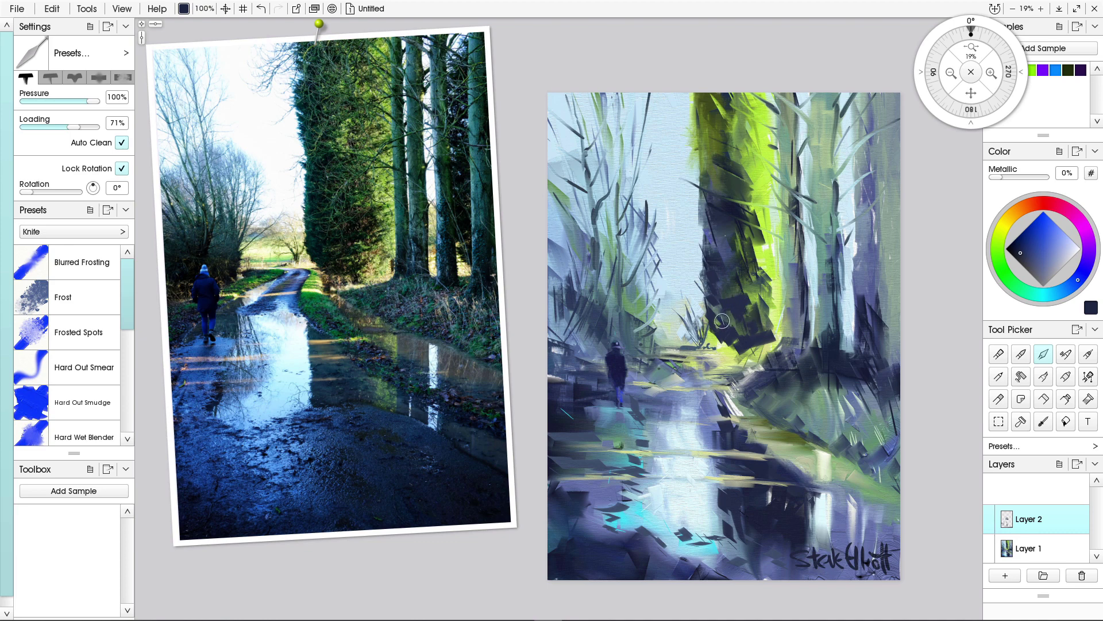
key("alt")
left_click(677, 160, "alt")
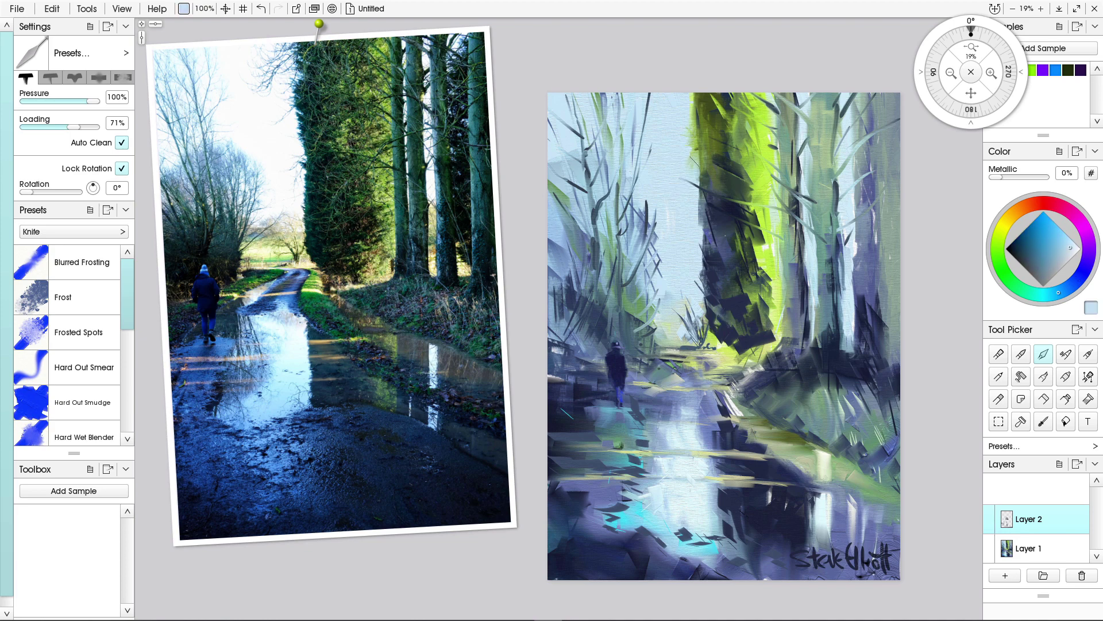
mouse_move(708, 169)
left_mouse_down()
mouse_move(694, 206)
mouse_move(703, 164)
mouse_move(693, 111)
left_mouse_up()
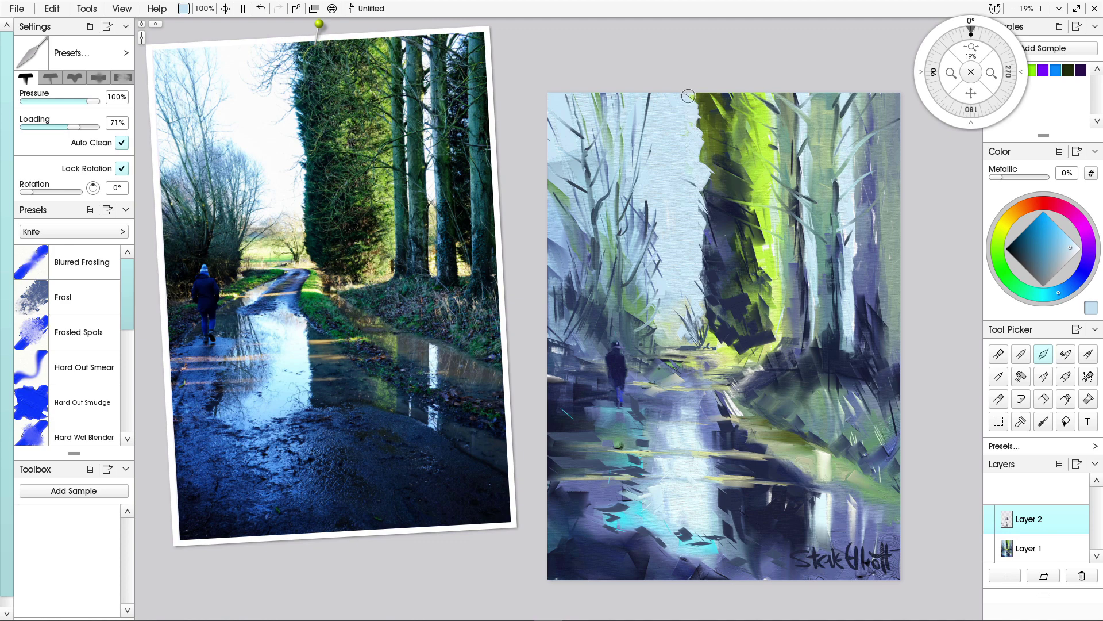
Sample dark slate from the hedge and knife small branch strokes into the bare trees above the walking figure.
key("alt")
left_click(719, 197, "alt")
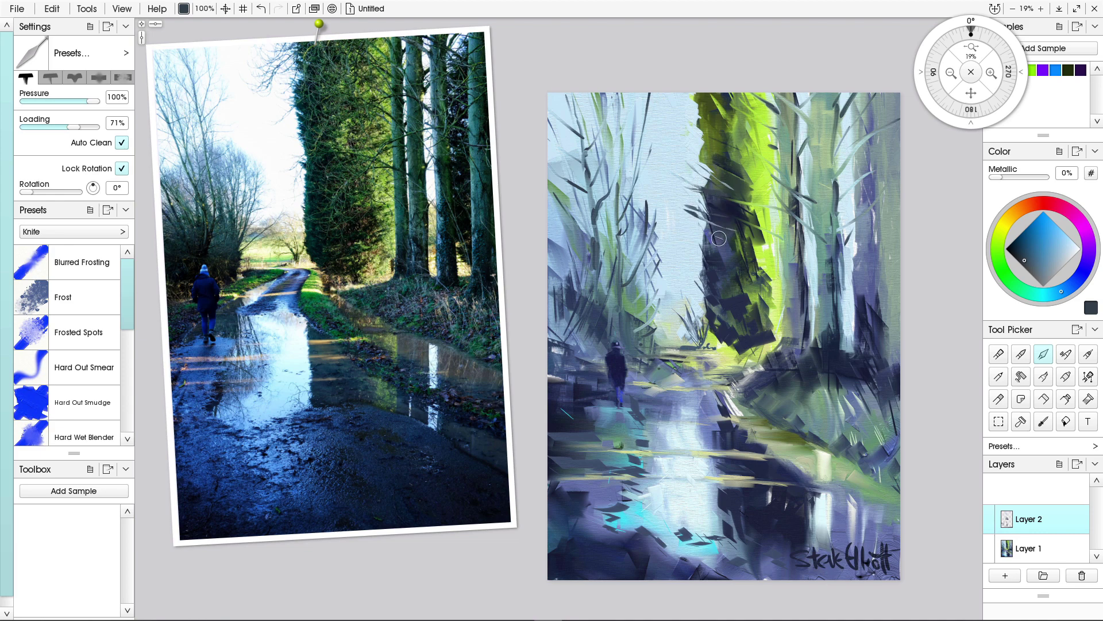
left_click_drag(602, 197, 599, 210)
left_click_drag(596, 209, 606, 189)
Knife dark slate strokes across the far end of the wet path, undoing the first one and restating it.
left_click_drag(678, 376, 681, 383)
key("ctrl+z")
mouse_move(680, 379)
left_mouse_down()
mouse_move(639, 422)
mouse_move(664, 410)
left_mouse_up()
left_click_drag(691, 377, 682, 384)
Shift the colour to a deep indigo and knife shadow strokes around the far end of the central puddle.
left_click(1078, 280)
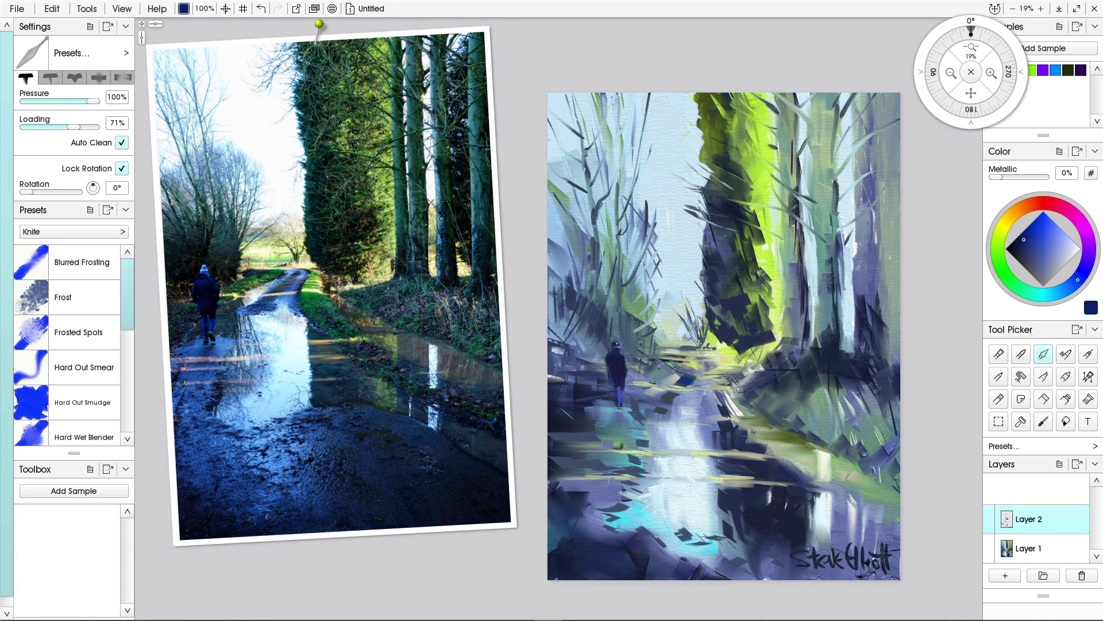
left_click(1087, 267)
mouse_move(673, 396)
left_mouse_down()
mouse_move(756, 433)
mouse_move(661, 376)
mouse_move(633, 394)
mouse_move(676, 364)
left_mouse_up()
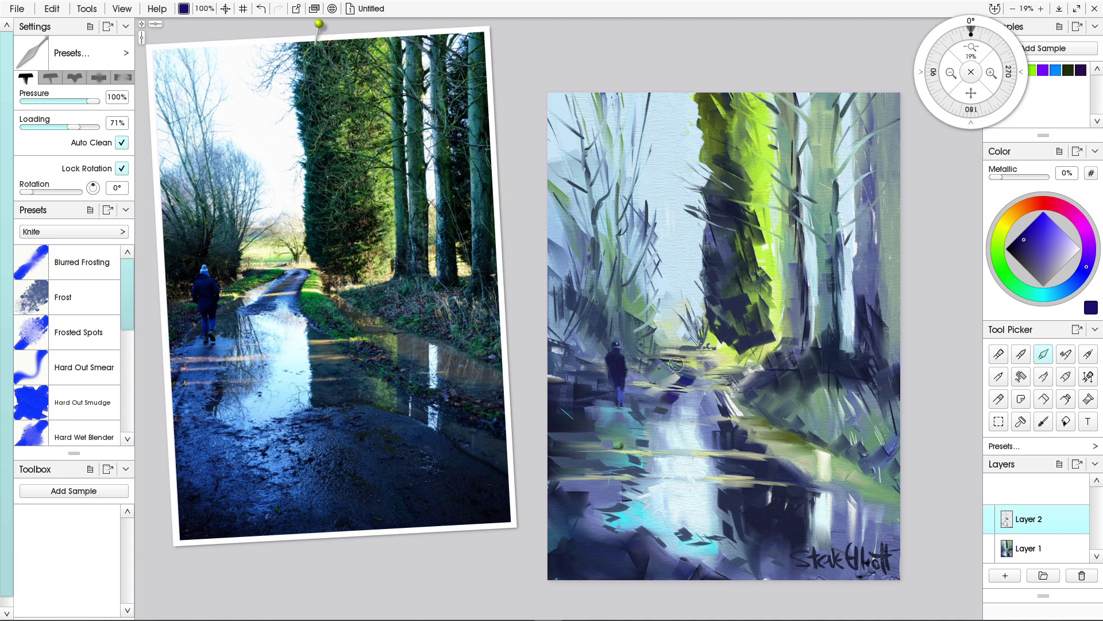
mouse_move(676, 364)
left_mouse_down()
mouse_move(664, 385)
mouse_move(706, 381)
mouse_move(695, 372)
mouse_move(728, 425)
left_mouse_up()
mouse_move(723, 421)
left_mouse_down()
mouse_move(711, 406)
mouse_move(690, 417)
left_mouse_up()
Set the knife's loading to 0% and smear the indigo shadows into the pale puddle reflection, undoing one long downward smear.
left_click_drag(74, 127, 24, 127)
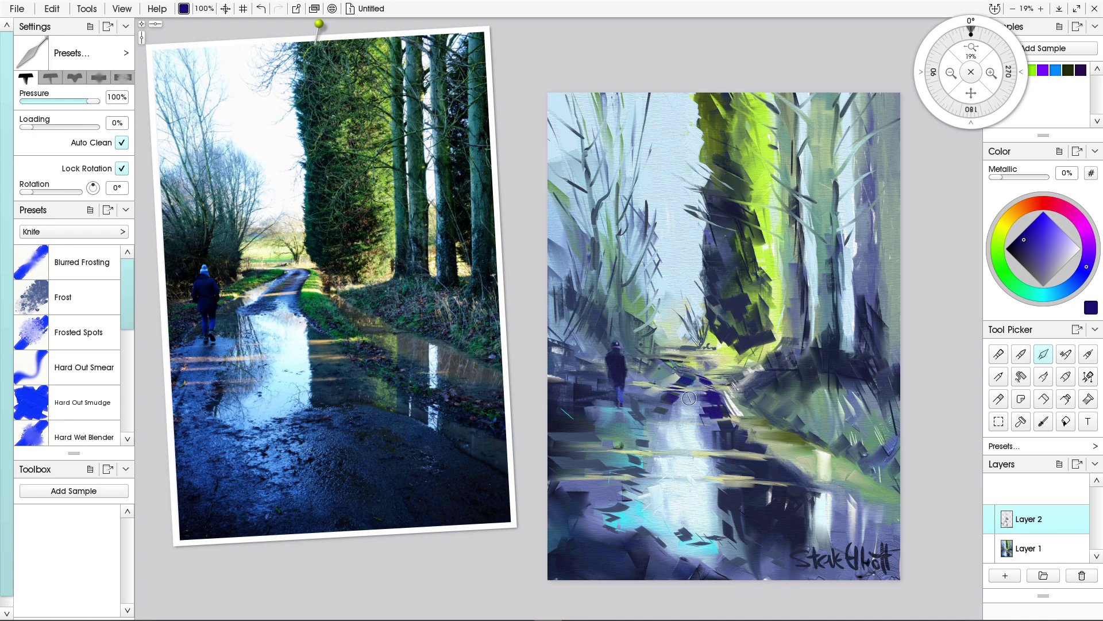
mouse_move(695, 411)
left_mouse_down()
mouse_move(711, 418)
mouse_move(673, 395)
left_mouse_up()
left_click(677, 466, "alt")
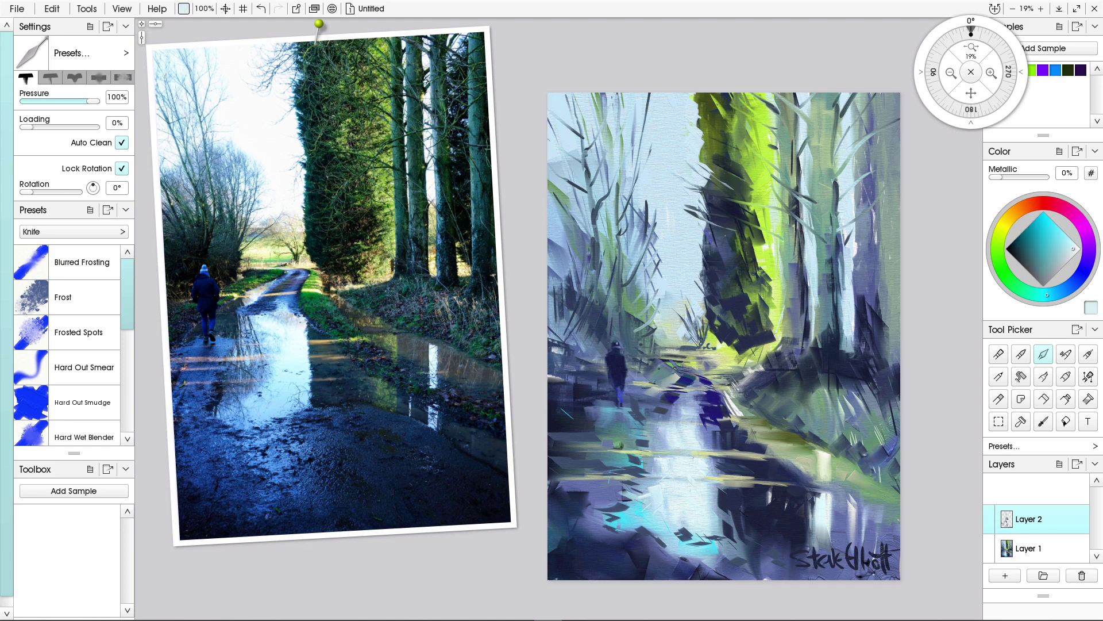
left_click_drag(25, 127, 74, 127)
left_click_drag(74, 127, 24, 127)
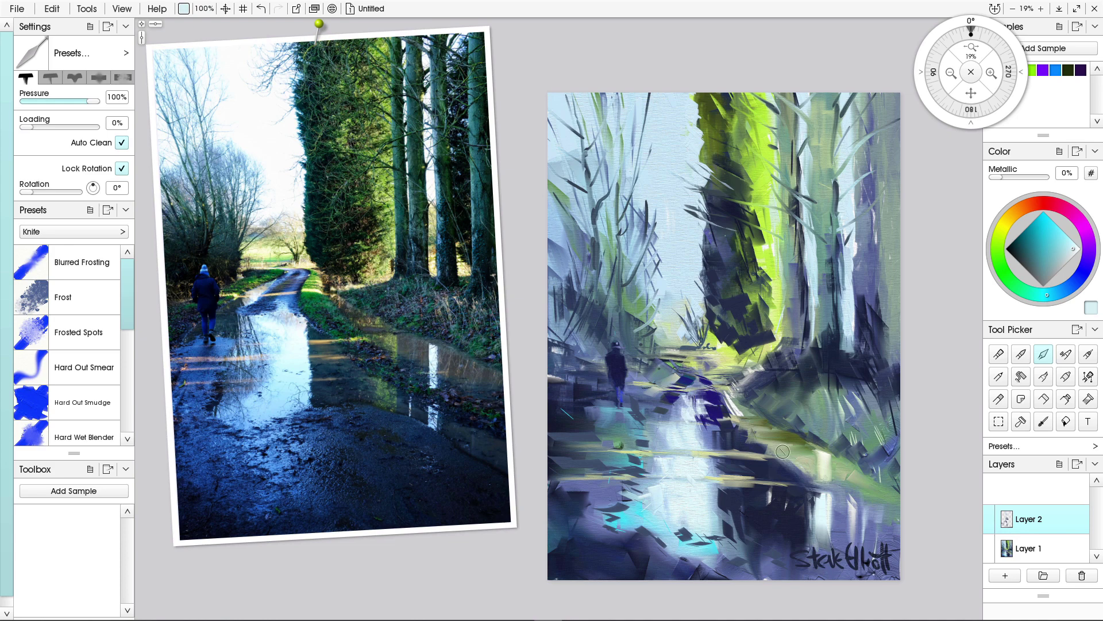
left_click_drag(721, 418, 722, 485)
key("ctrl+z")
left_click_drag(673, 382, 682, 388)
Merge Layer 2 down into Layer 1.
left_click(52, 8)
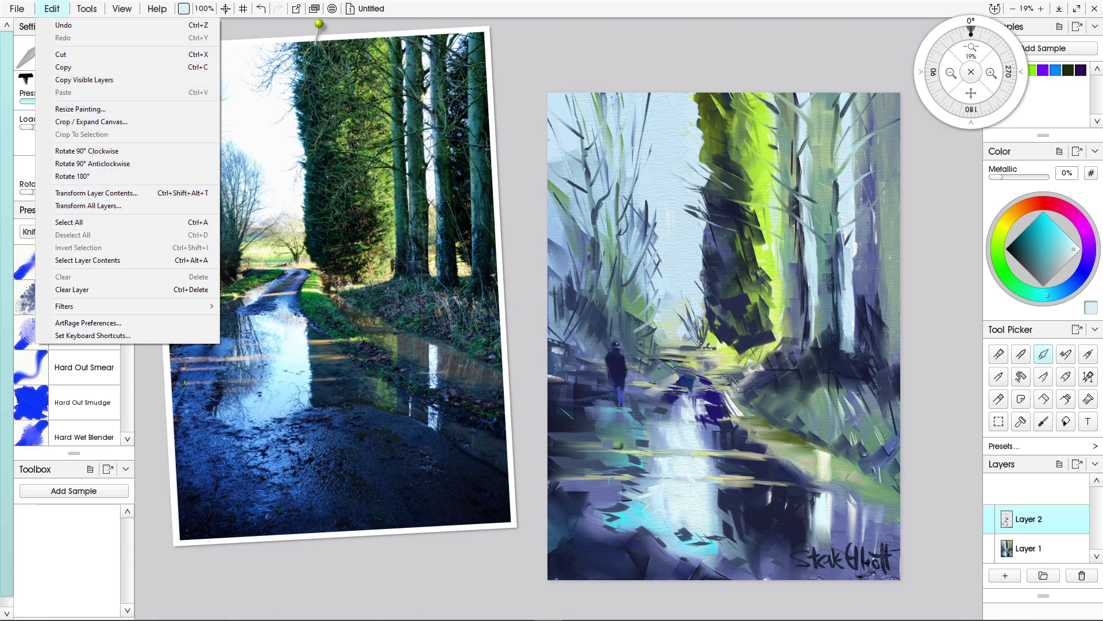
key("Escape")
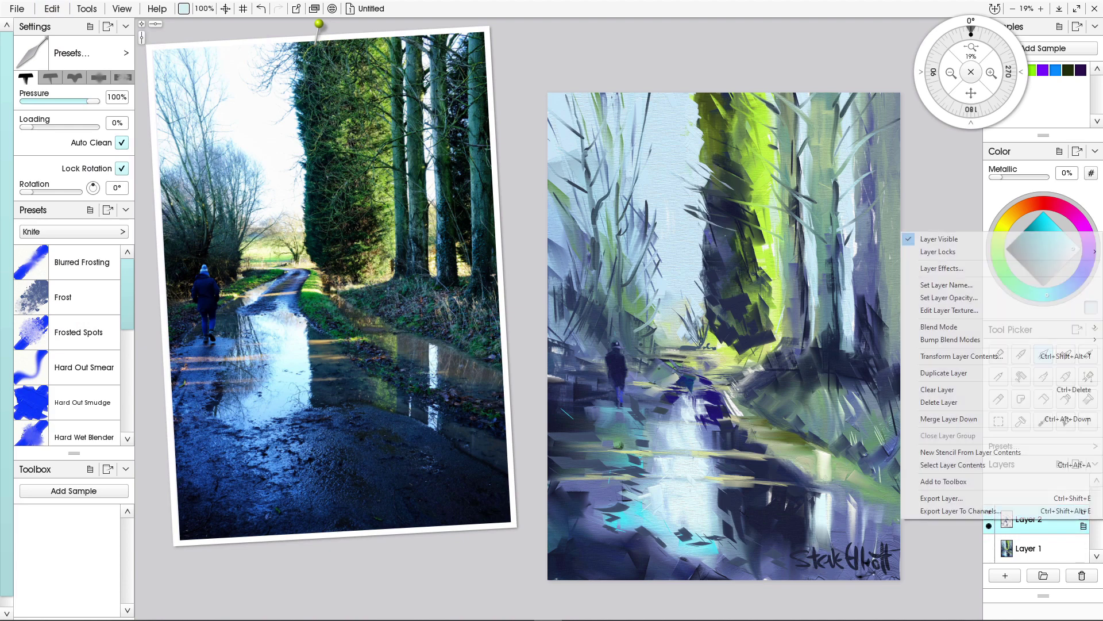
left_click(1083, 526)
key("Return")
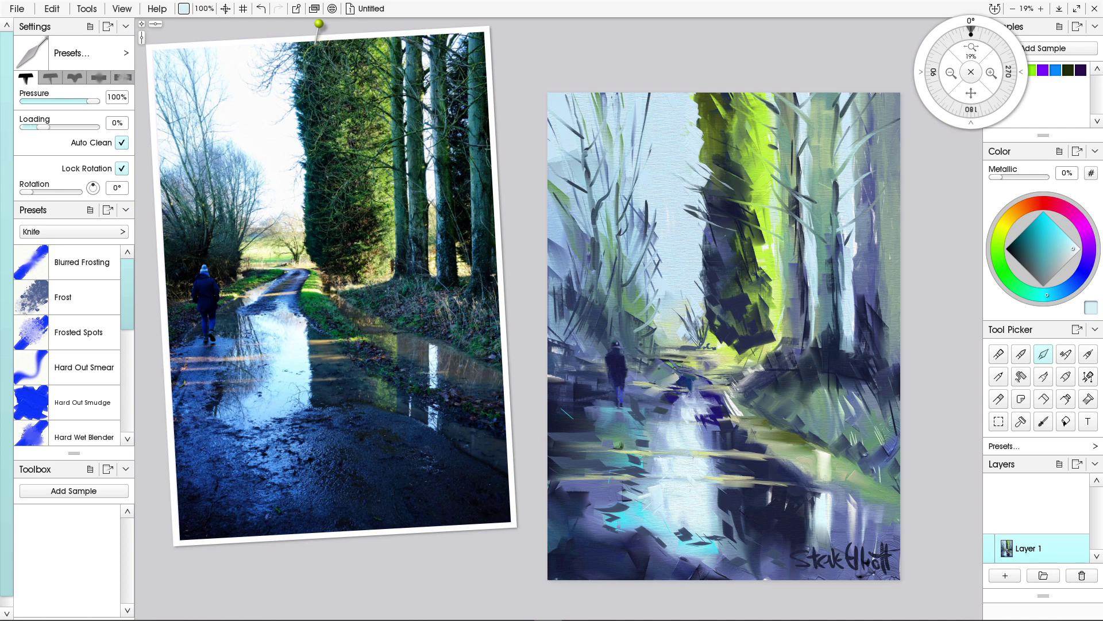
Set the knife's loading to 100%, lighten a sampled olive grey to pale cream yellow, and knife sunlit highlights on the far path.
left_click_drag(43, 127, 69, 127)
key("alt")
left_click(743, 454, "alt")
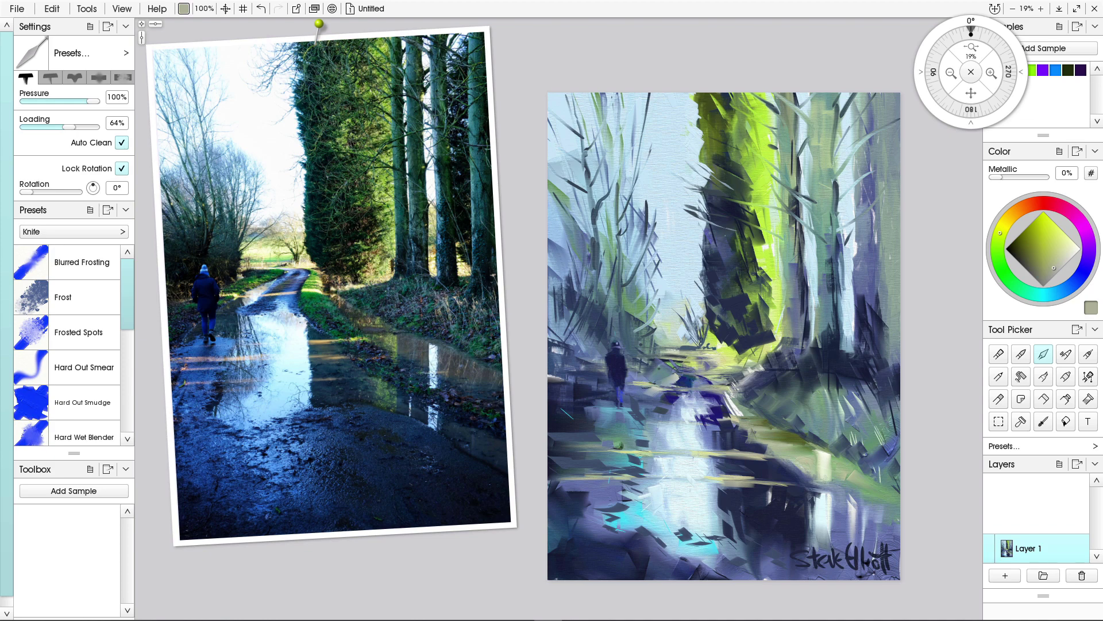
left_click(1060, 249)
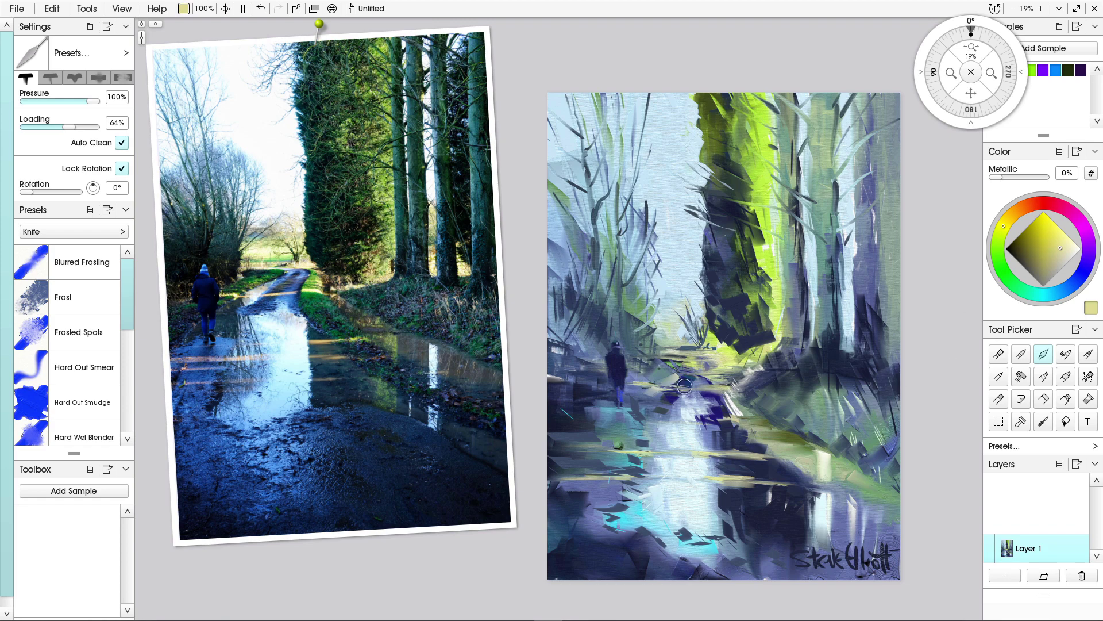
left_click_drag(69, 127, 97, 127)
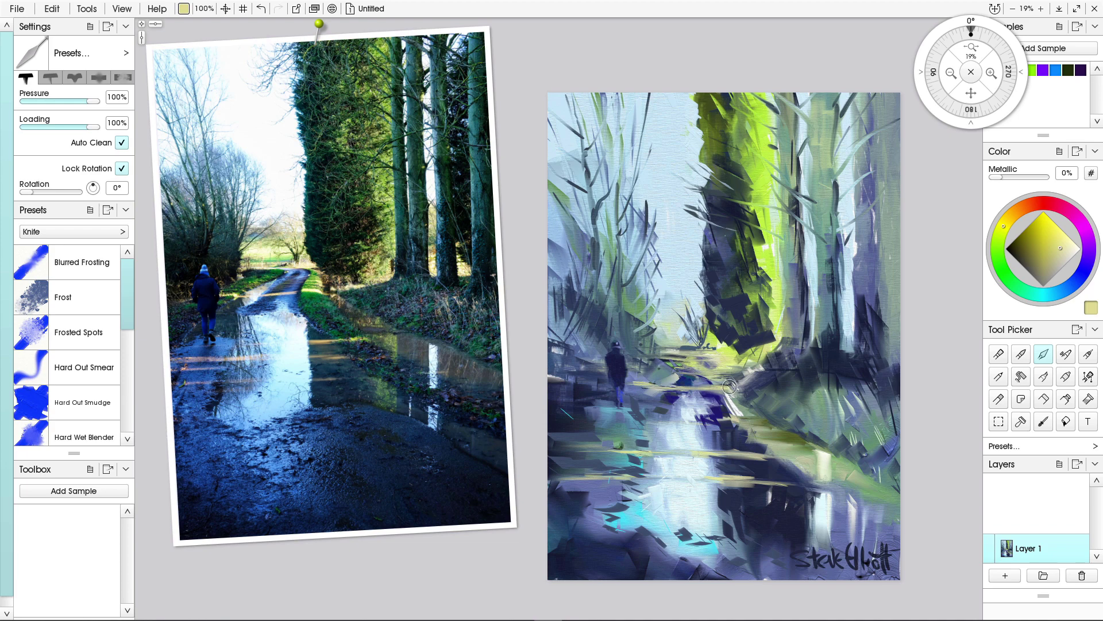
left_click(1071, 247)
left_click_drag(729, 388, 731, 380)
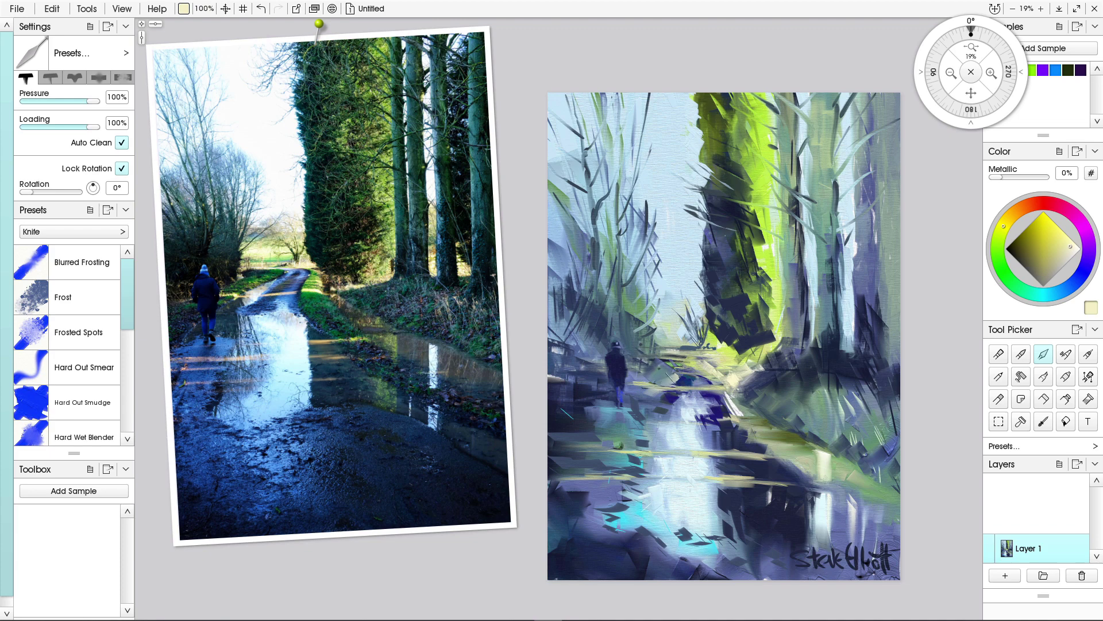
mouse_move(669, 376)
left_mouse_down()
mouse_move(648, 405)
mouse_move(648, 388)
mouse_move(666, 400)
mouse_move(646, 397)
mouse_move(642, 410)
mouse_move(659, 388)
left_mouse_up()
Sample grey teal from the far path and knife it over the cream highlight and the puddle's edge.
left_click(659, 377, "alt")
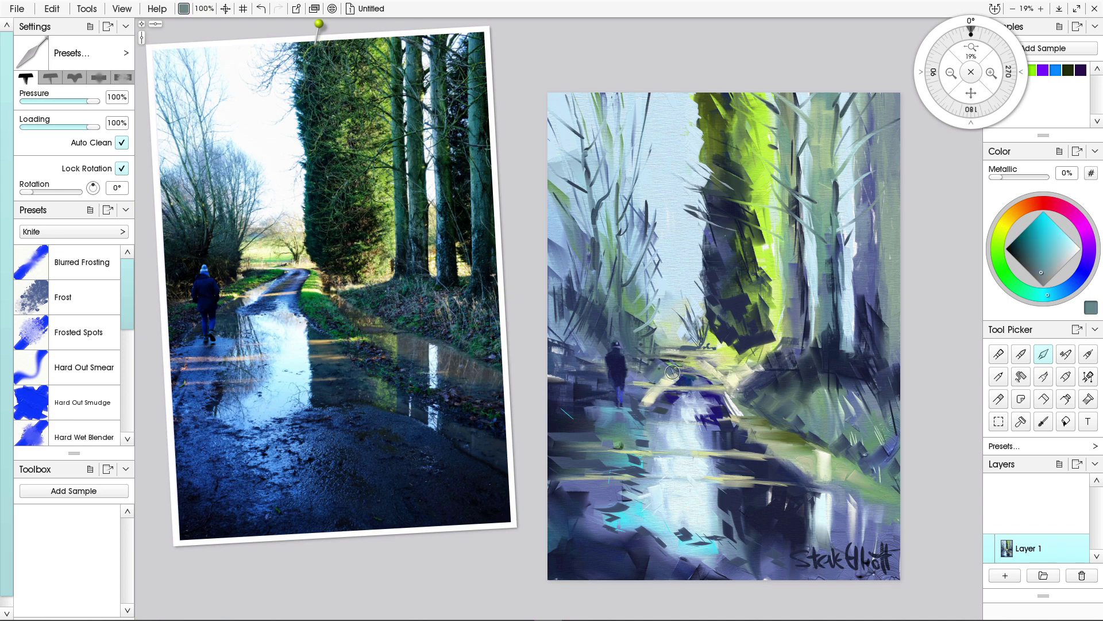
left_click_drag(672, 373, 642, 401)
left_click_drag(729, 426, 716, 434)
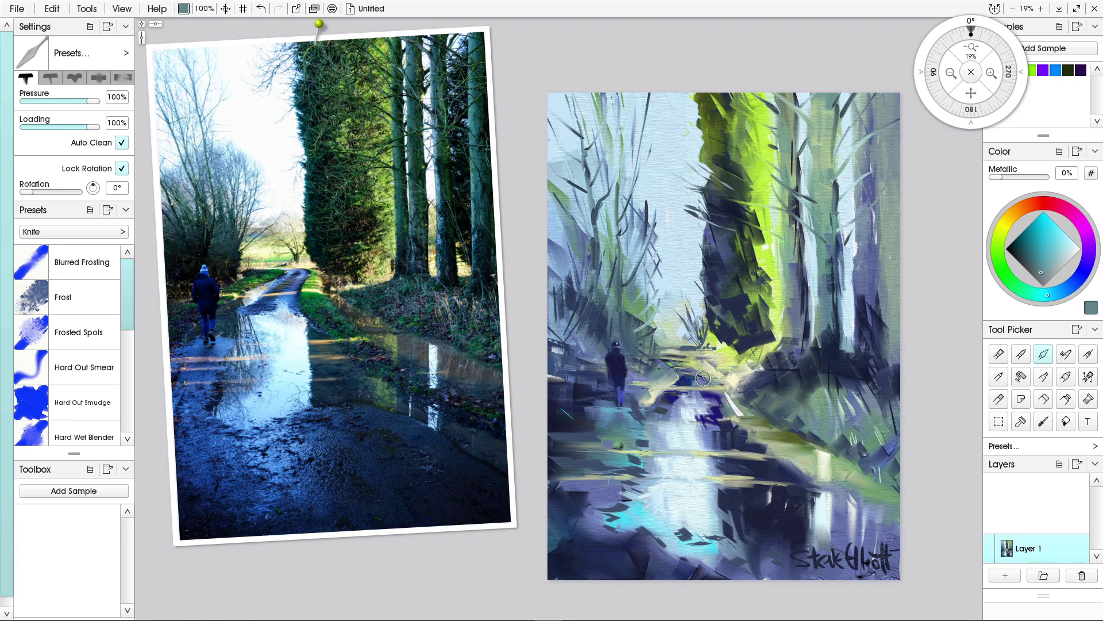